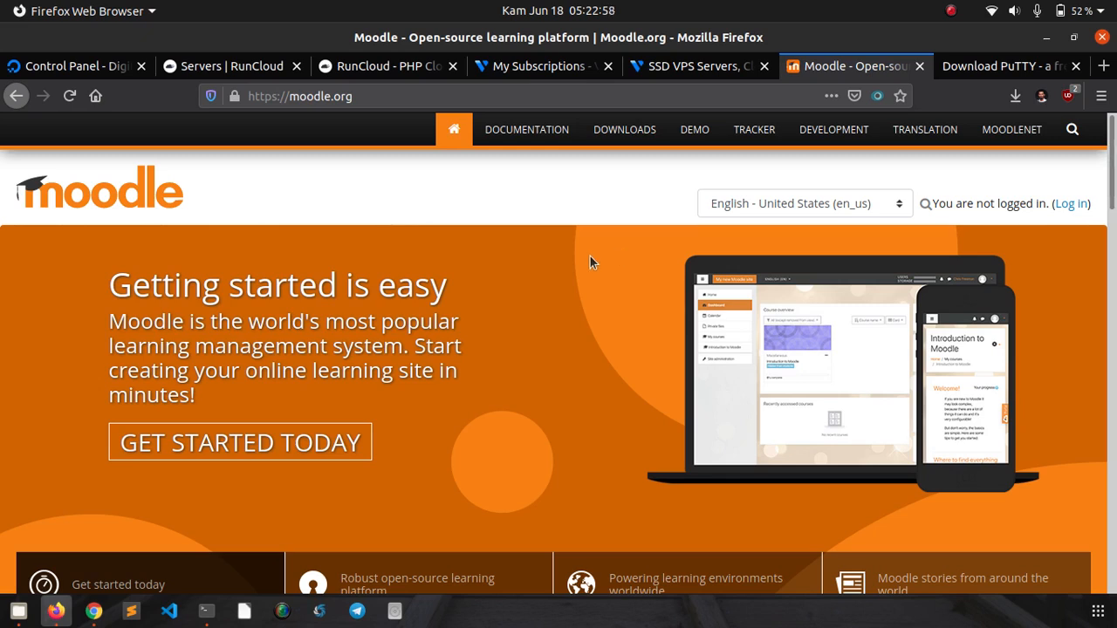
# - Browse the Vultr cloud homepage, then bring up the RunCloud - PHP Cloud homepage
pyautogui.click(648, 70)
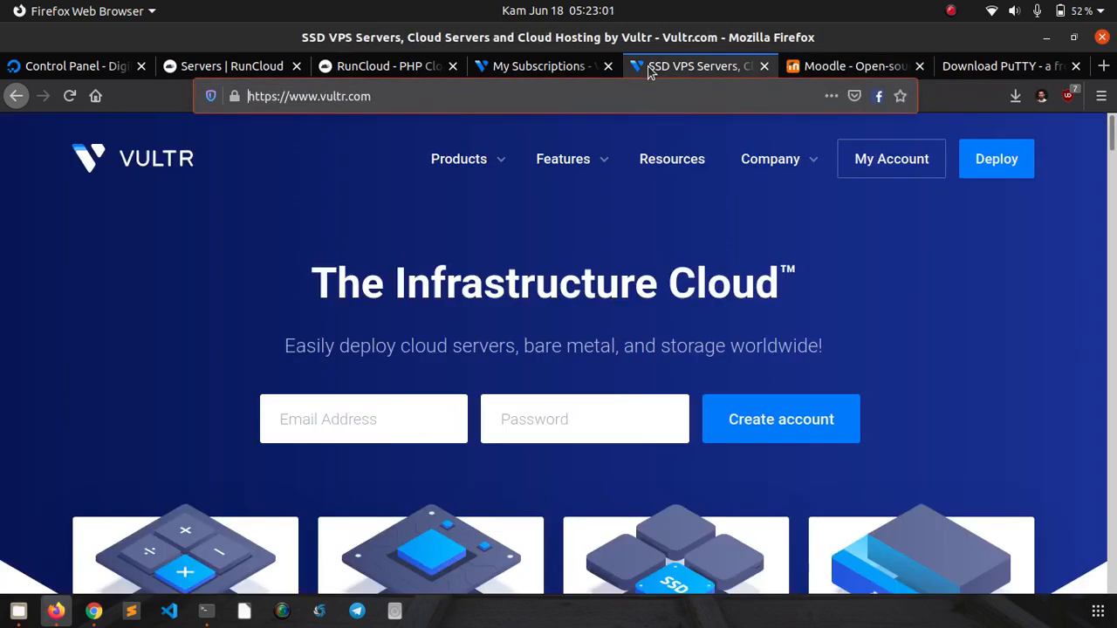
pyautogui.click(127, 271)
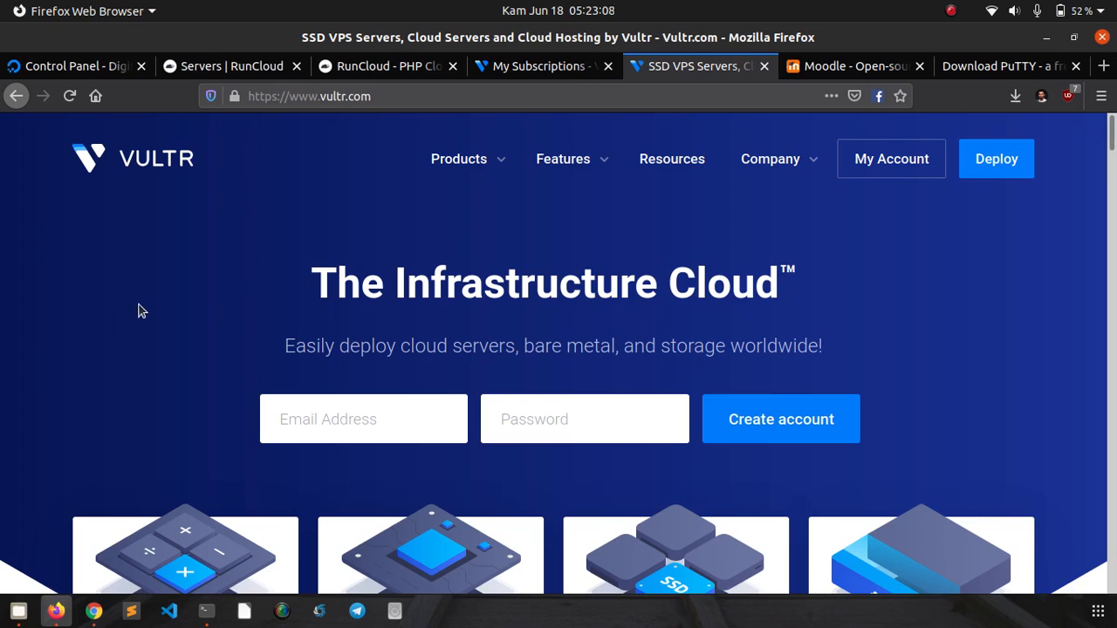
pyautogui.scroll(-1, 143, 285)
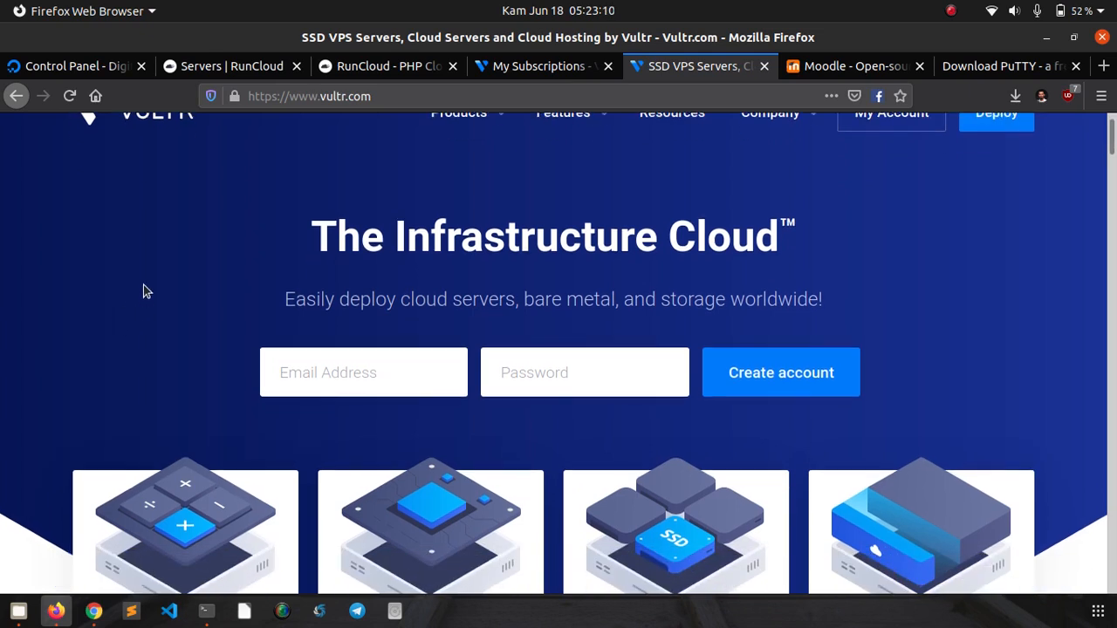
pyautogui.scroll(1, 143, 285)
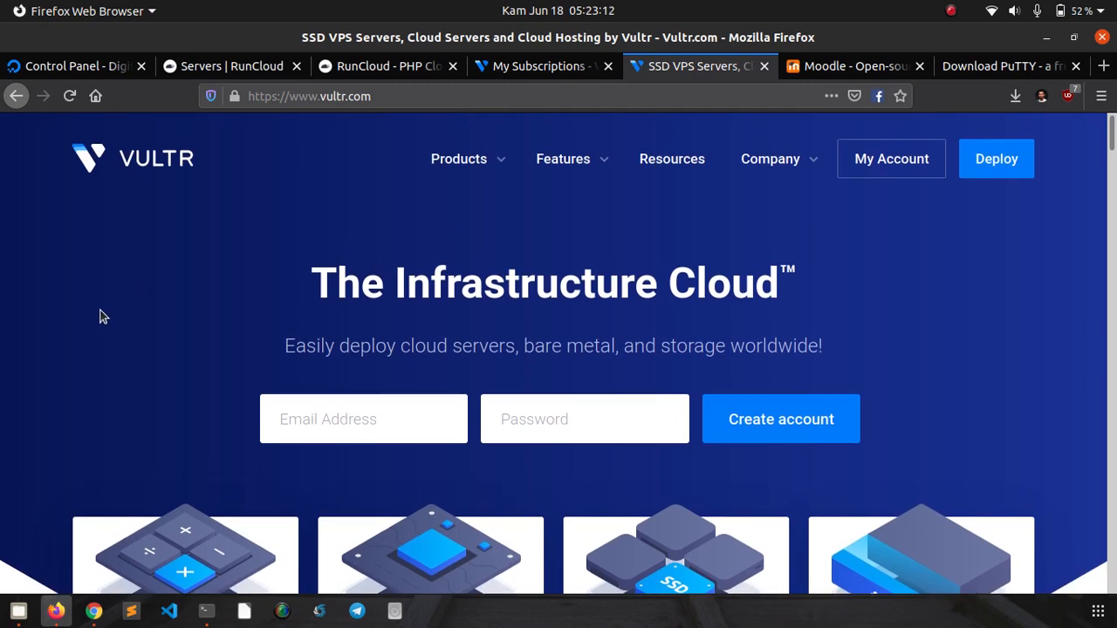
pyautogui.scroll(-5, 100, 317)
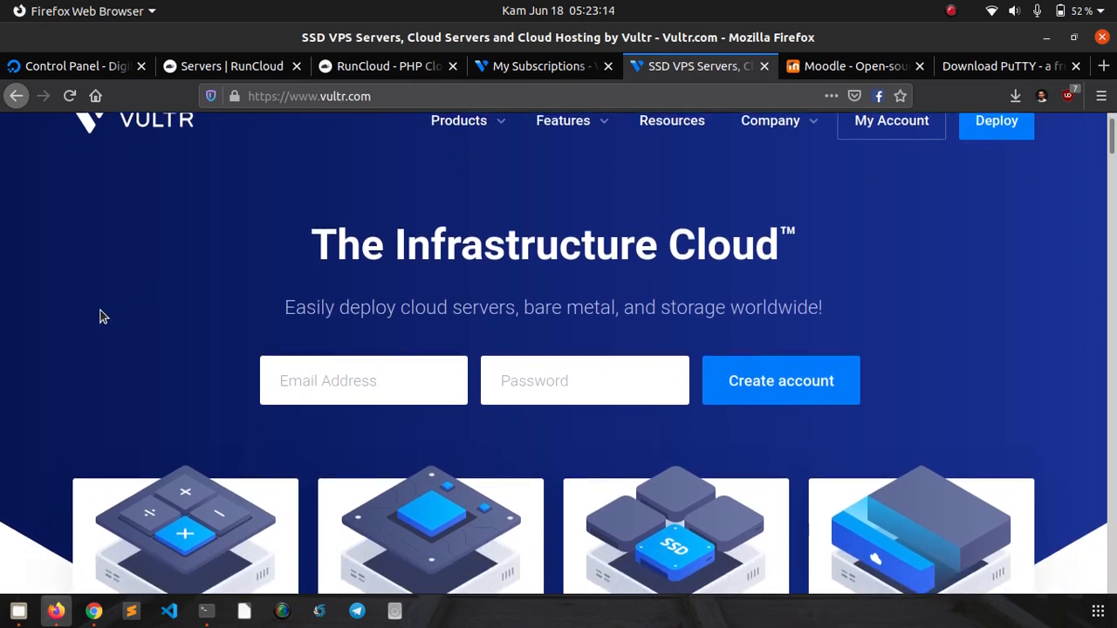
pyautogui.scroll(-3, 35, 358)
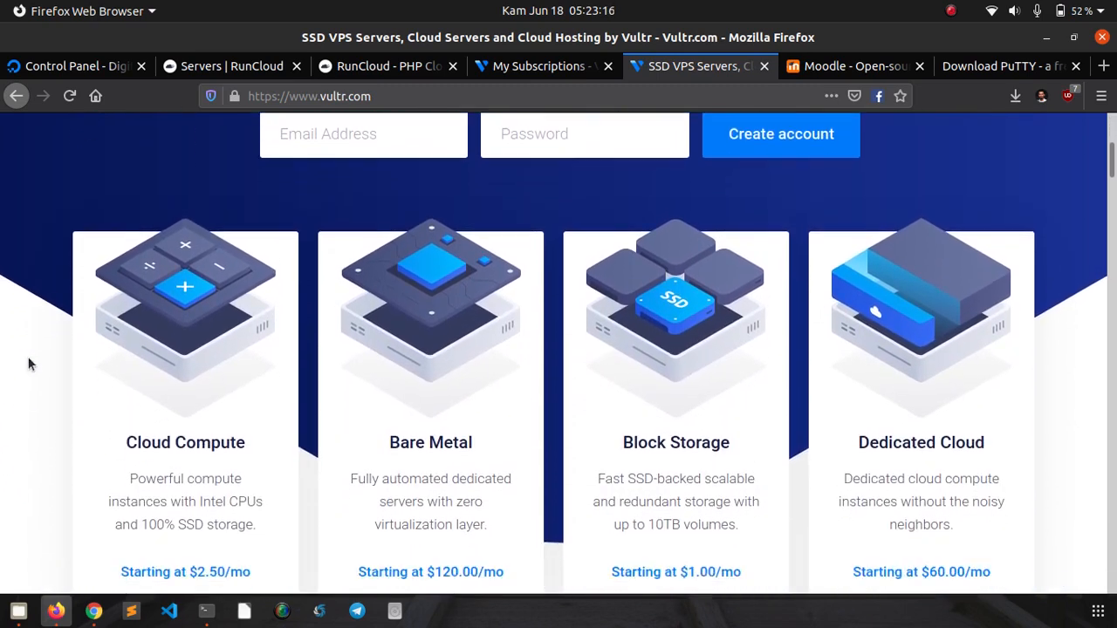
pyautogui.scroll(8, 35, 412)
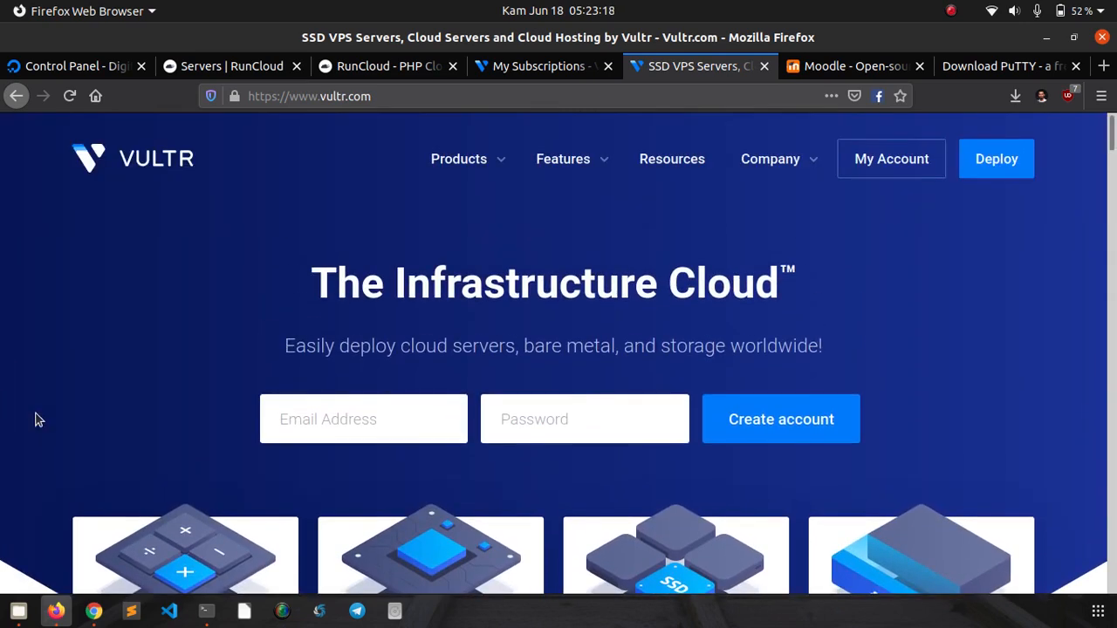
pyautogui.click(321, 77)
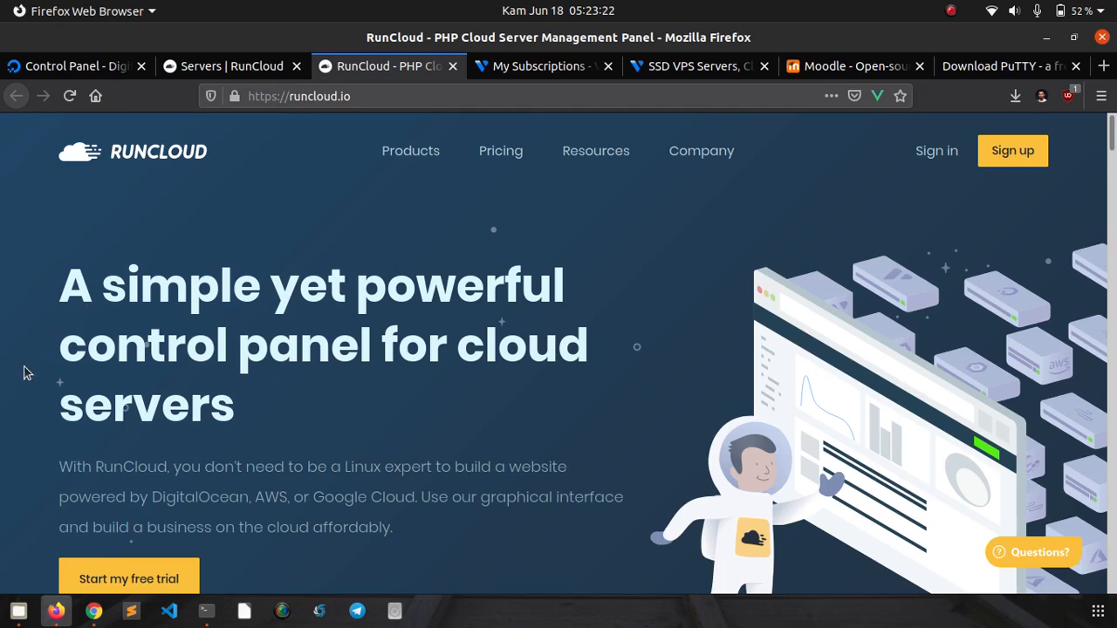
# - Scroll through the RunCloud homepage to review its features
pyautogui.scroll(-1, 26, 374)
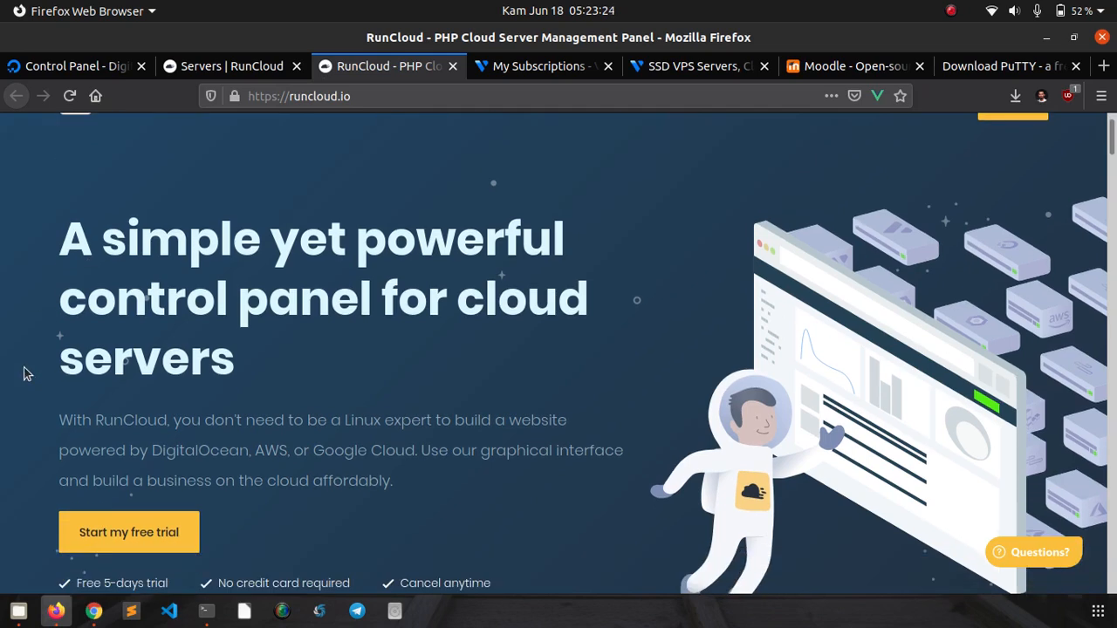
pyautogui.scroll(1, 27, 373)
pyautogui.scroll(-2, 27, 373)
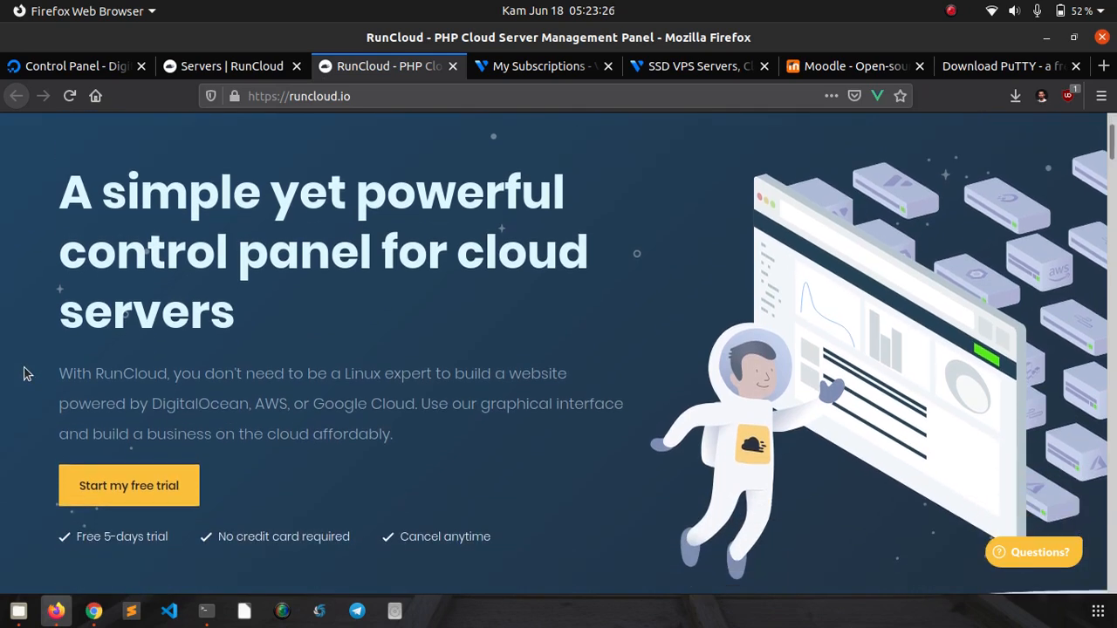
pyautogui.scroll(2, 26, 374)
pyautogui.scroll(-10, 23, 373)
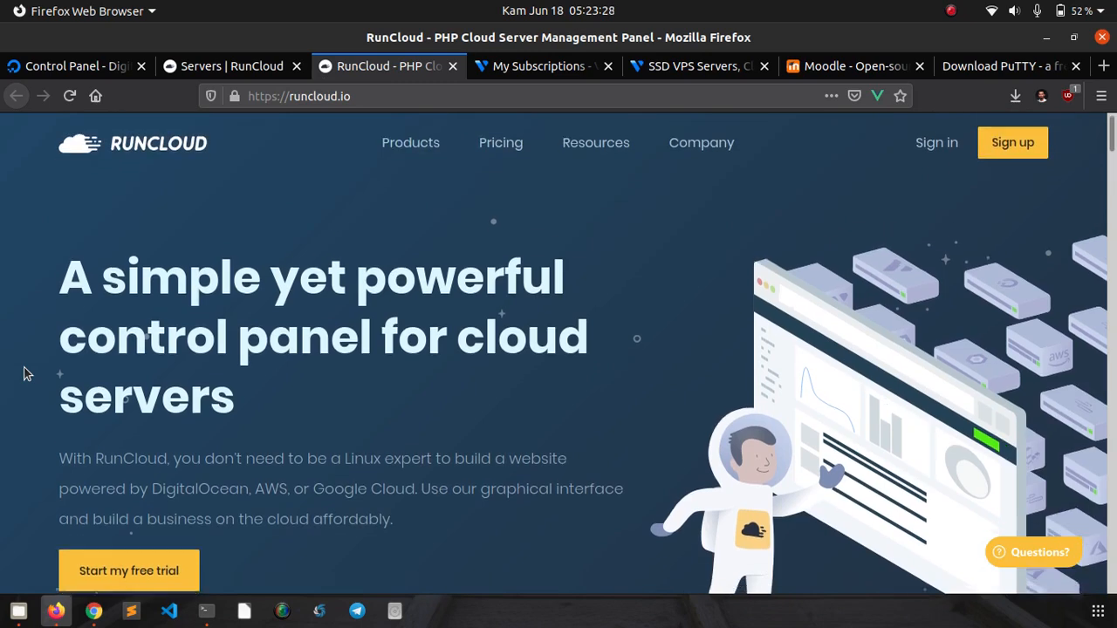
pyautogui.scroll(-4, 23, 373)
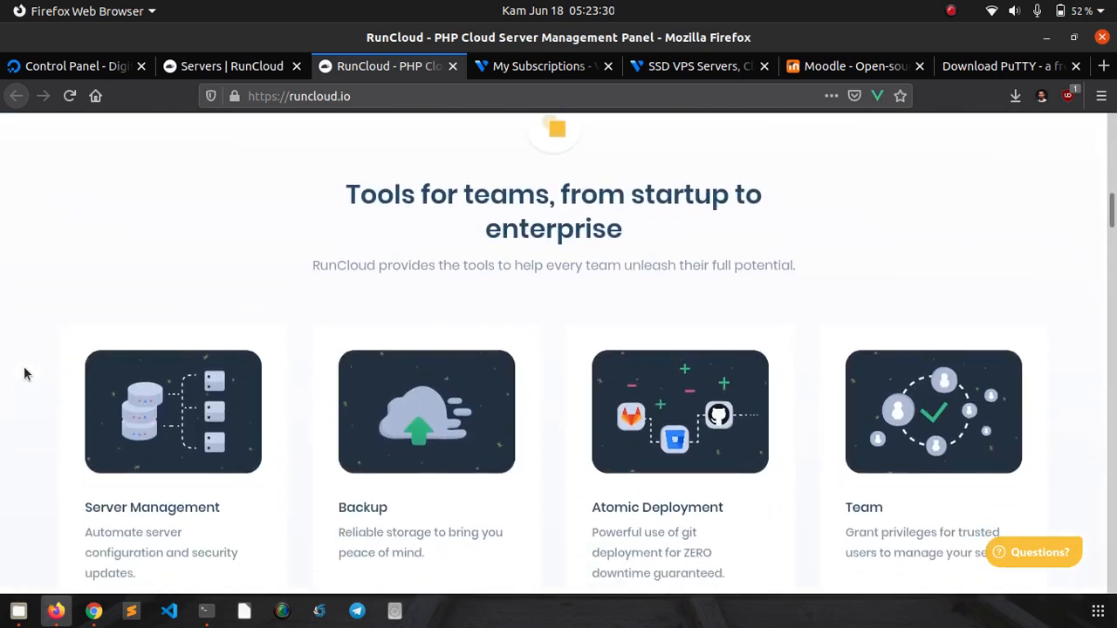
pyautogui.scroll(-1, 24, 374)
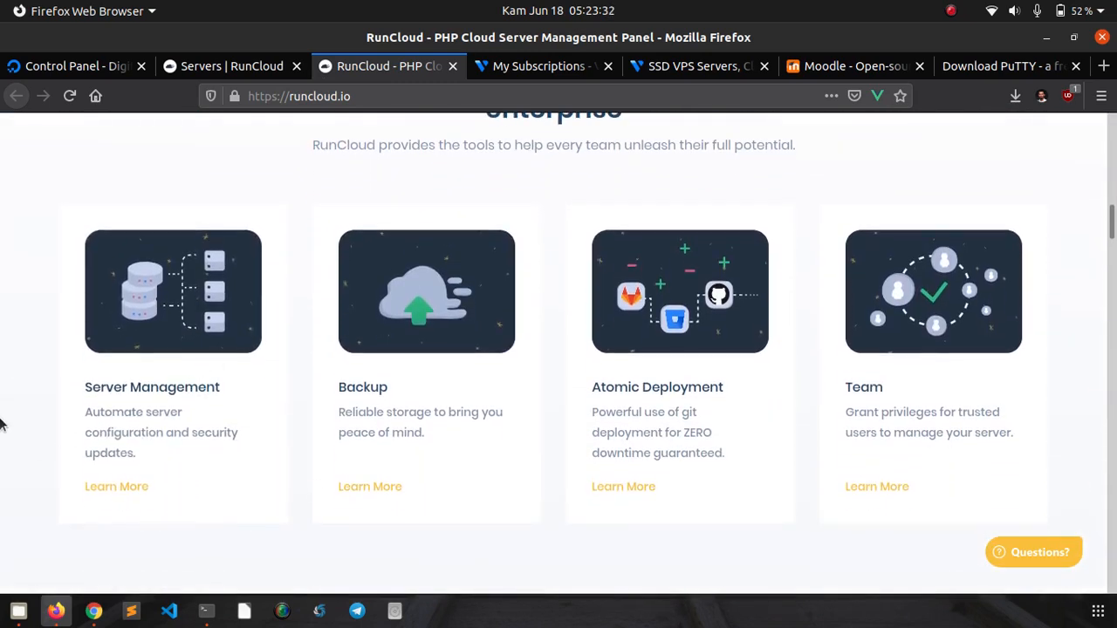
pyautogui.scroll(1, 2, 424)
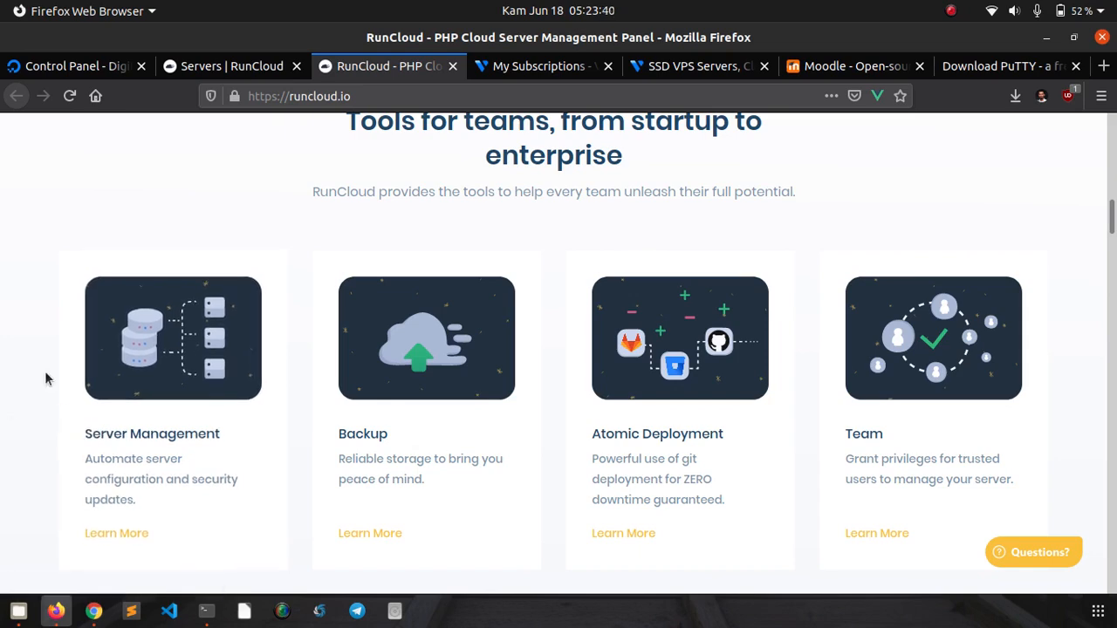
pyautogui.scroll(5, 46, 379)
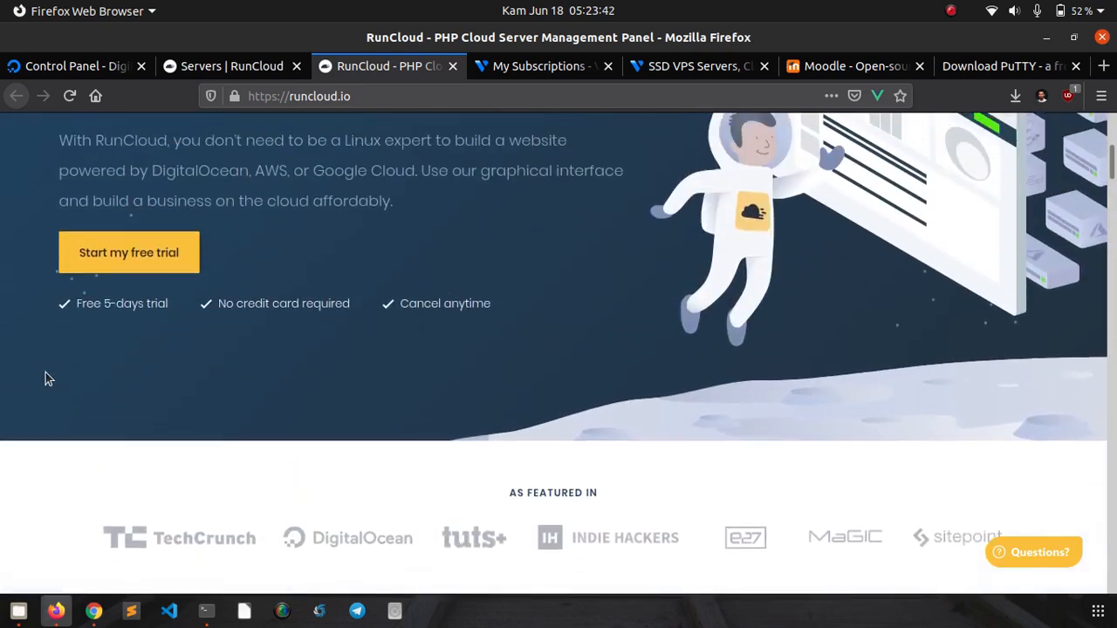
pyautogui.scroll(4, 48, 379)
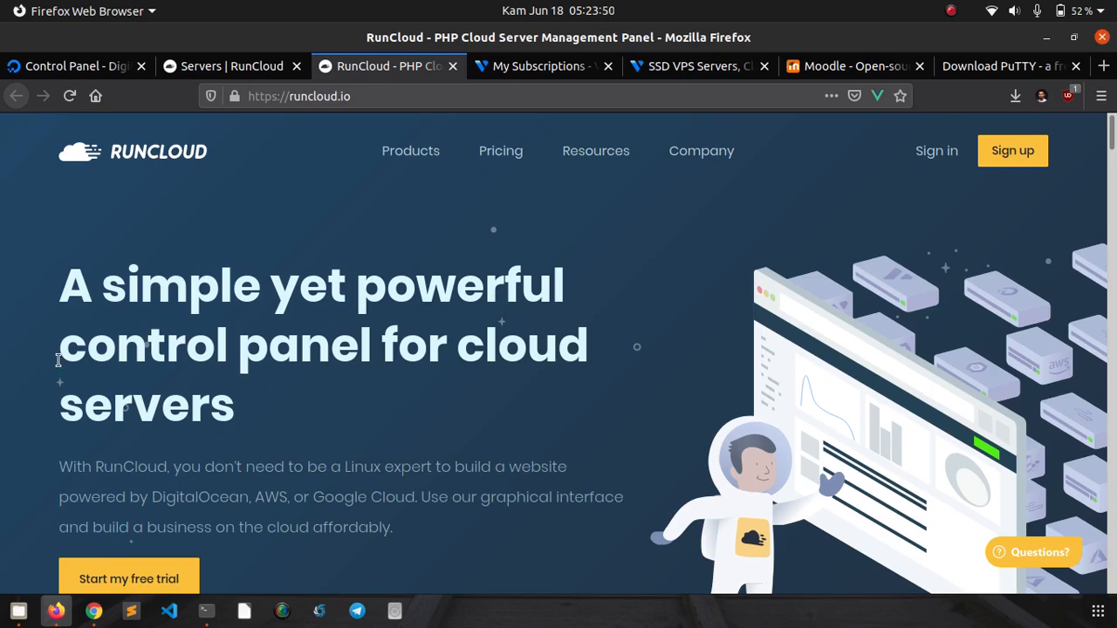
# - Start deploying a new server from the Vultr products page
pyautogui.click(547, 72)
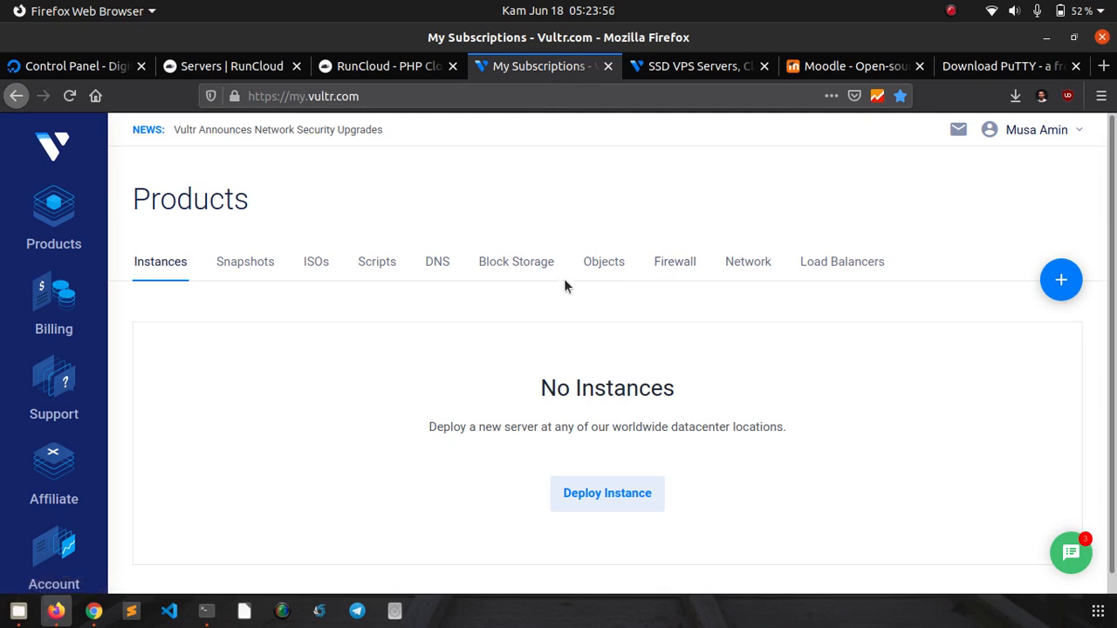
pyautogui.moveTo(1111, 156); pyautogui.dragTo(1112, 179)
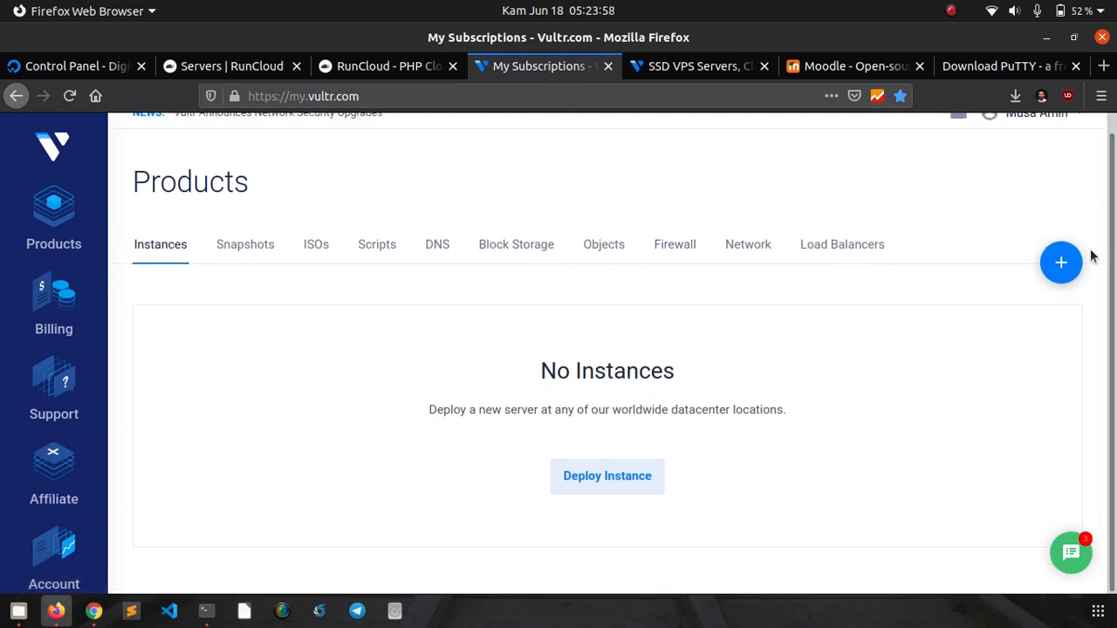
pyautogui.moveTo(1072, 270)
pyautogui.click(1041, 315)
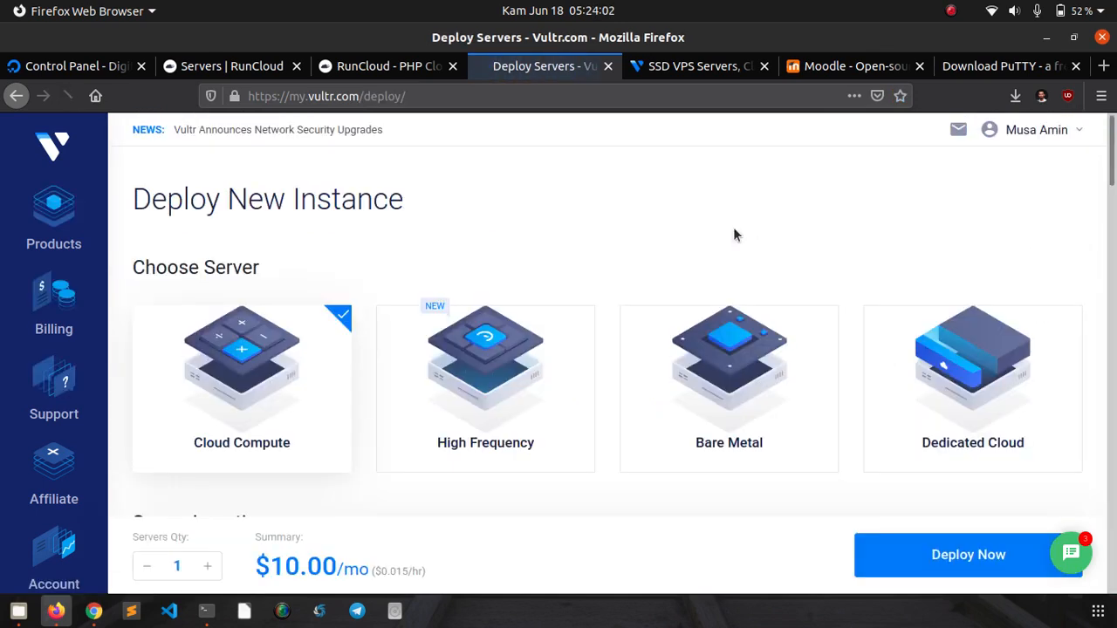
# - Place the new Cloud Compute server in the Singapore location
pyautogui.scroll(-1, 611, 261)
pyautogui.scroll(-3, 576, 267)
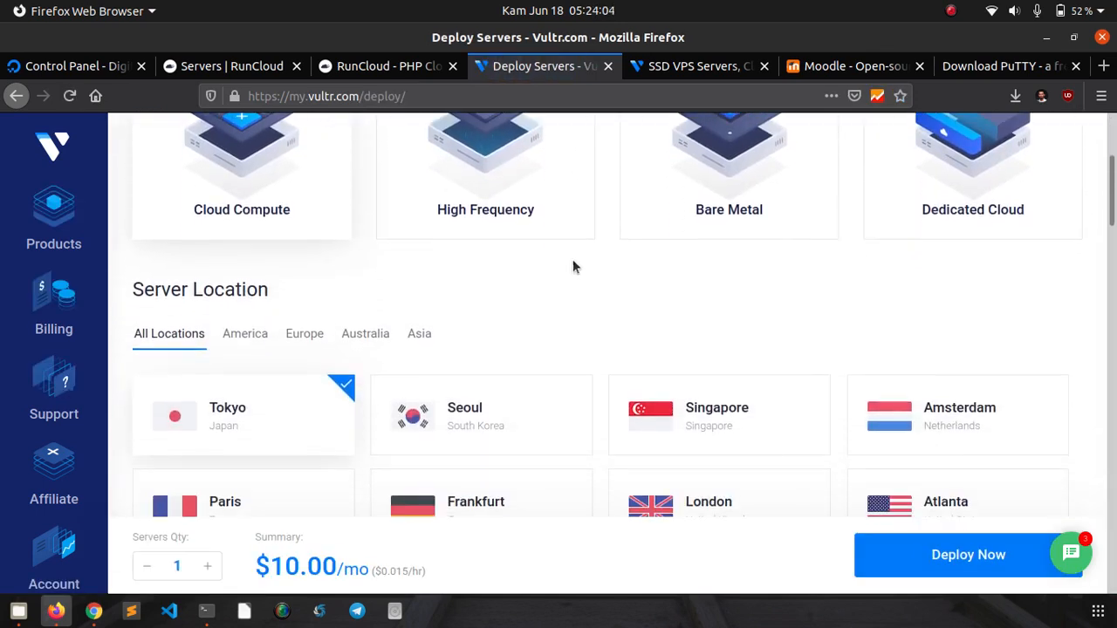
pyautogui.scroll(3, 567, 265)
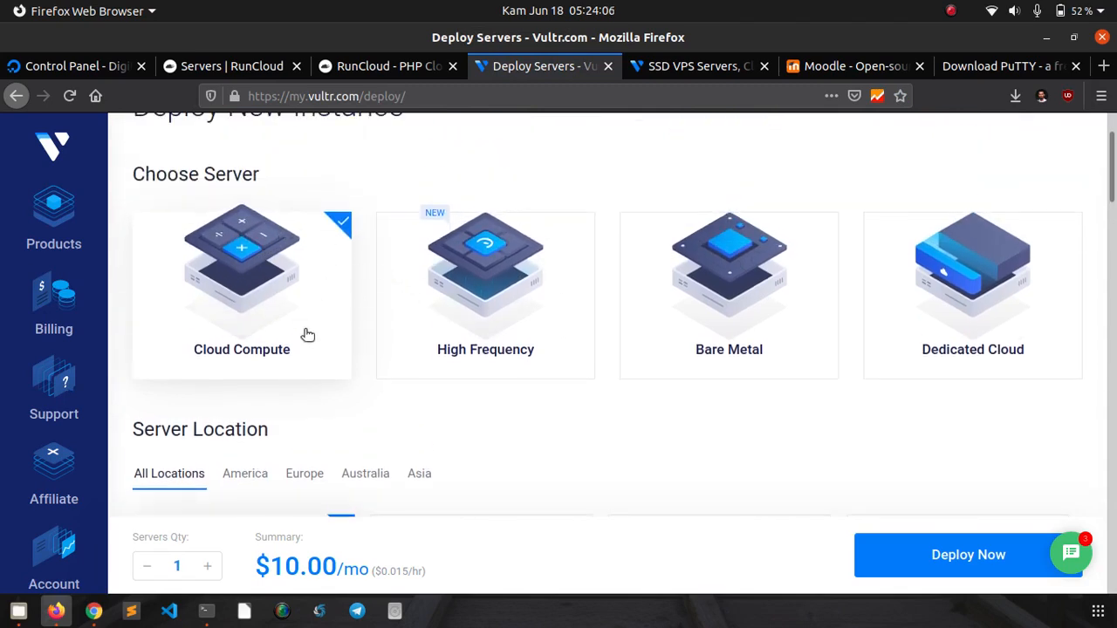
pyautogui.scroll(-4, 610, 355)
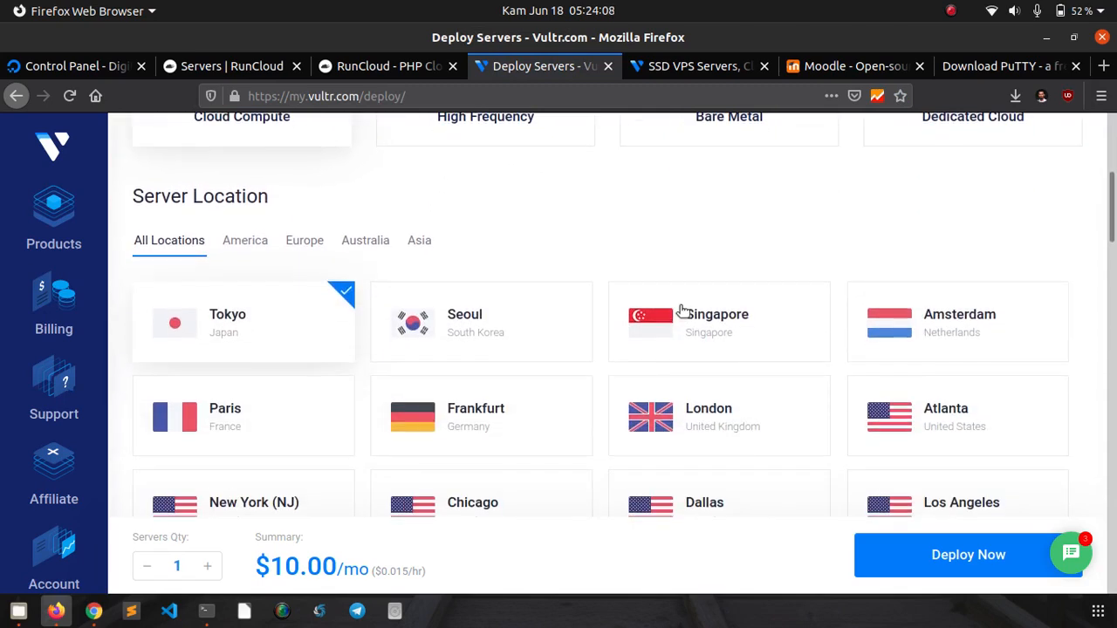
pyautogui.click(685, 306)
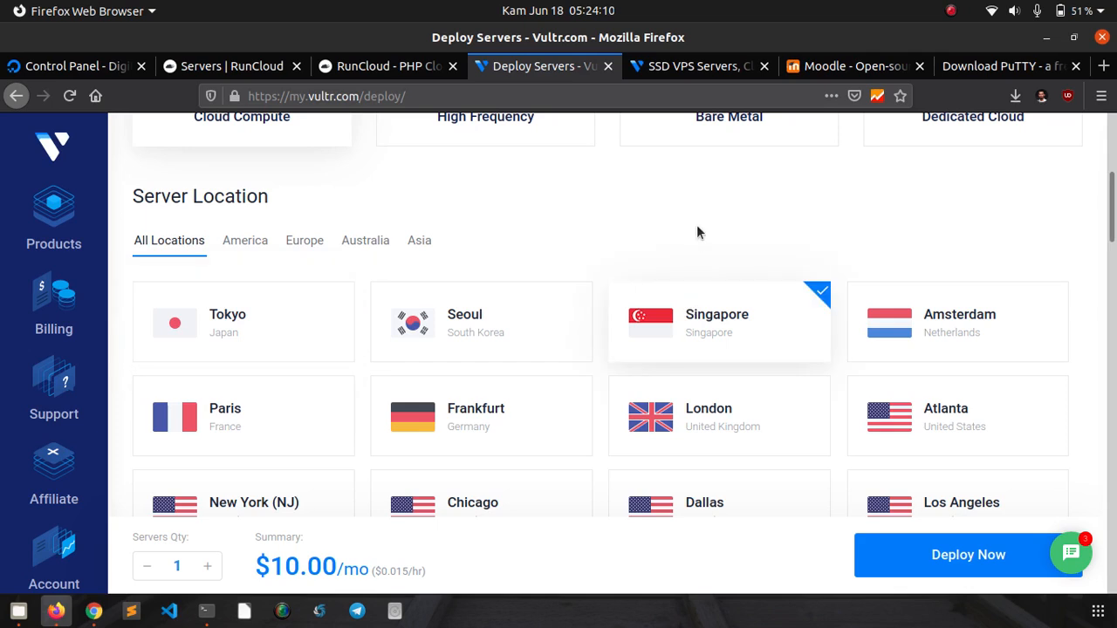
# - Choose Ubuntu 18.04 x64 as the server's operating system
pyautogui.scroll(-8, 697, 232)
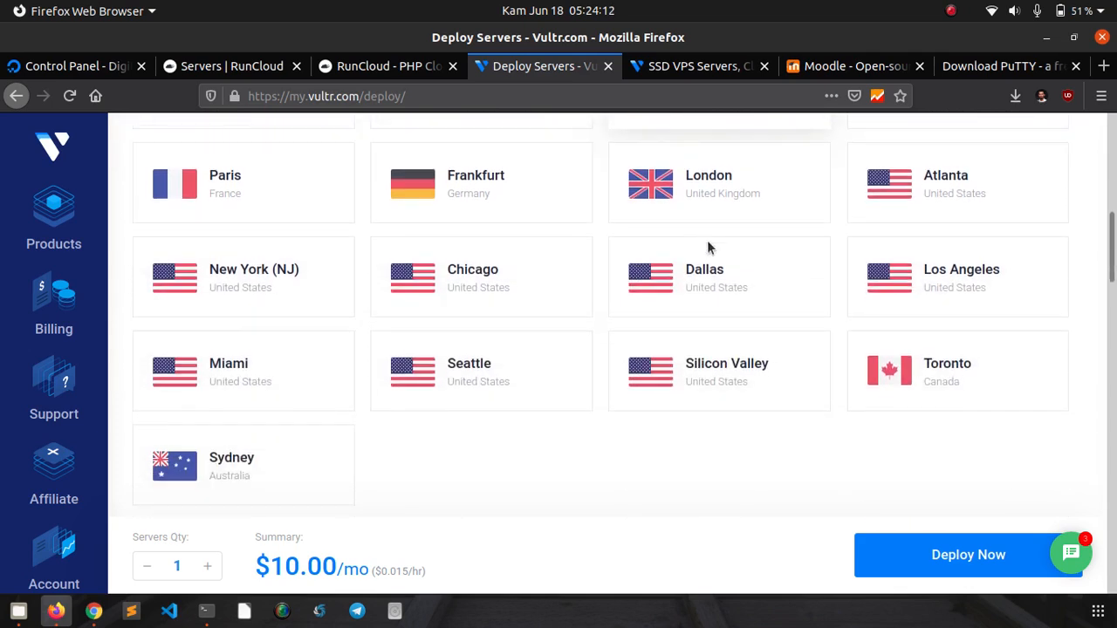
pyautogui.scroll(-2, 708, 252)
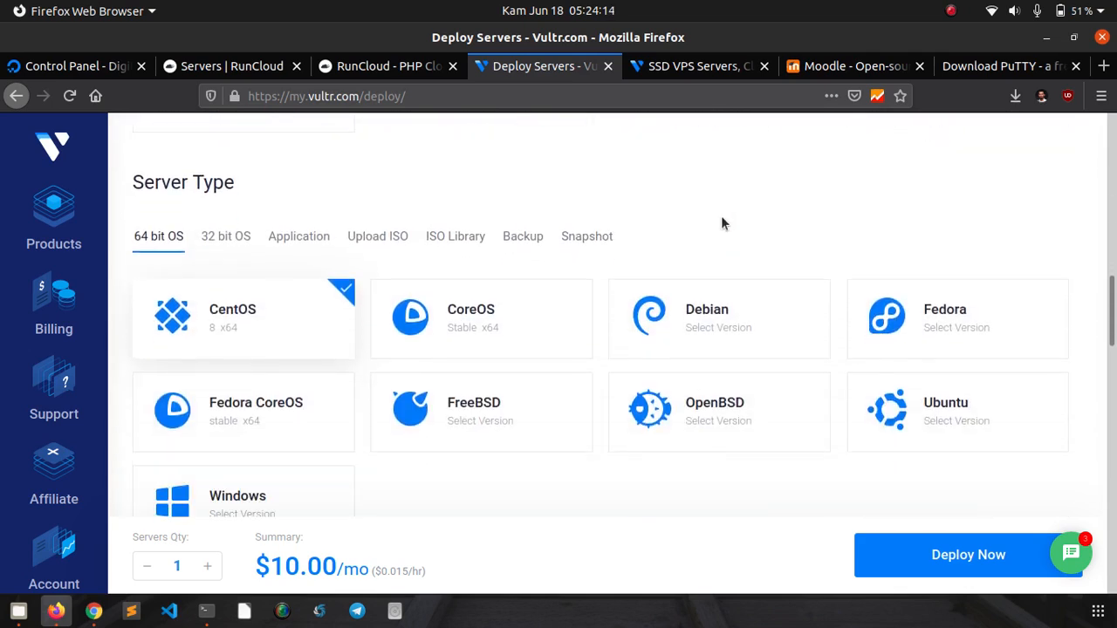
pyautogui.scroll(-1, 723, 212)
pyautogui.scroll(-3, 920, 169)
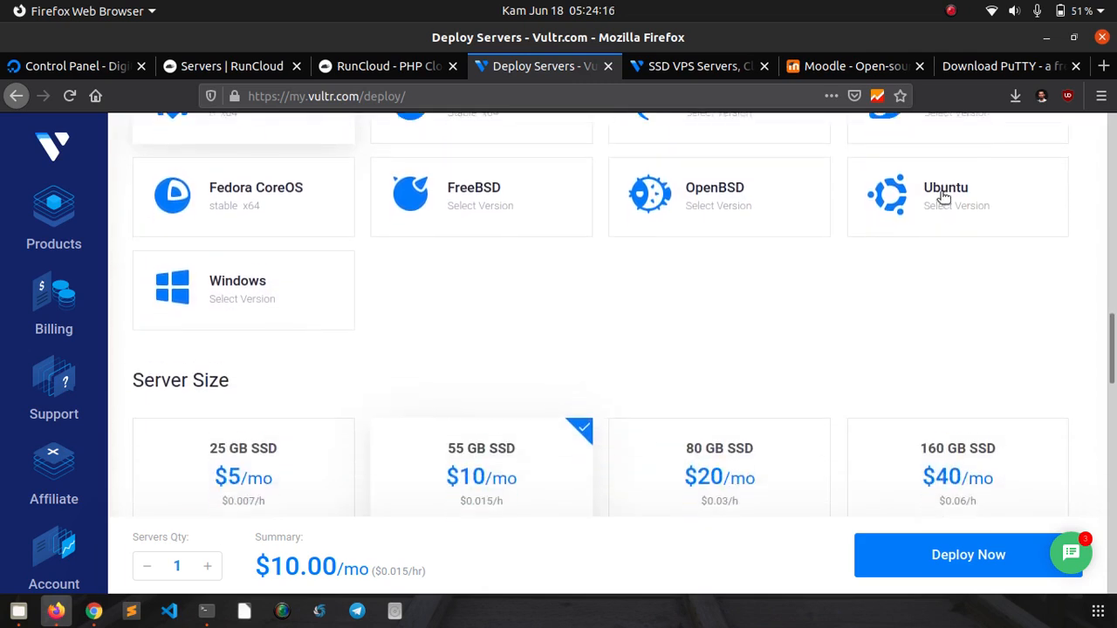
pyautogui.moveTo(963, 221)
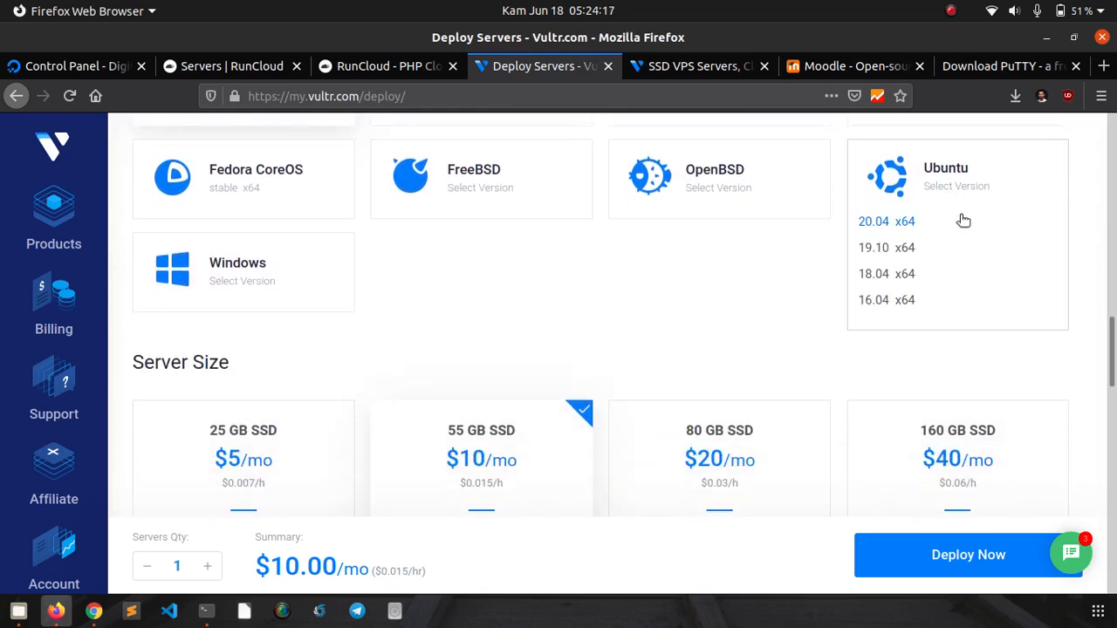
pyautogui.click(886, 276)
pyautogui.scroll(-3, 773, 281)
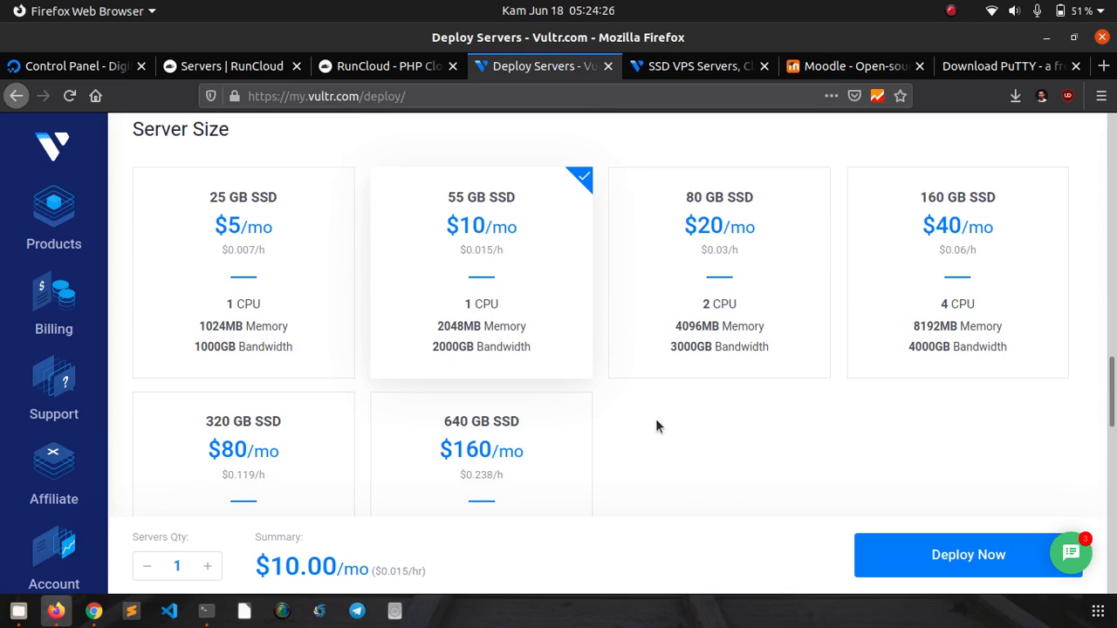
# - Select the 25 GB SSD $5/mo plan and scroll down to the hostname and label fields
pyautogui.click(252, 228)
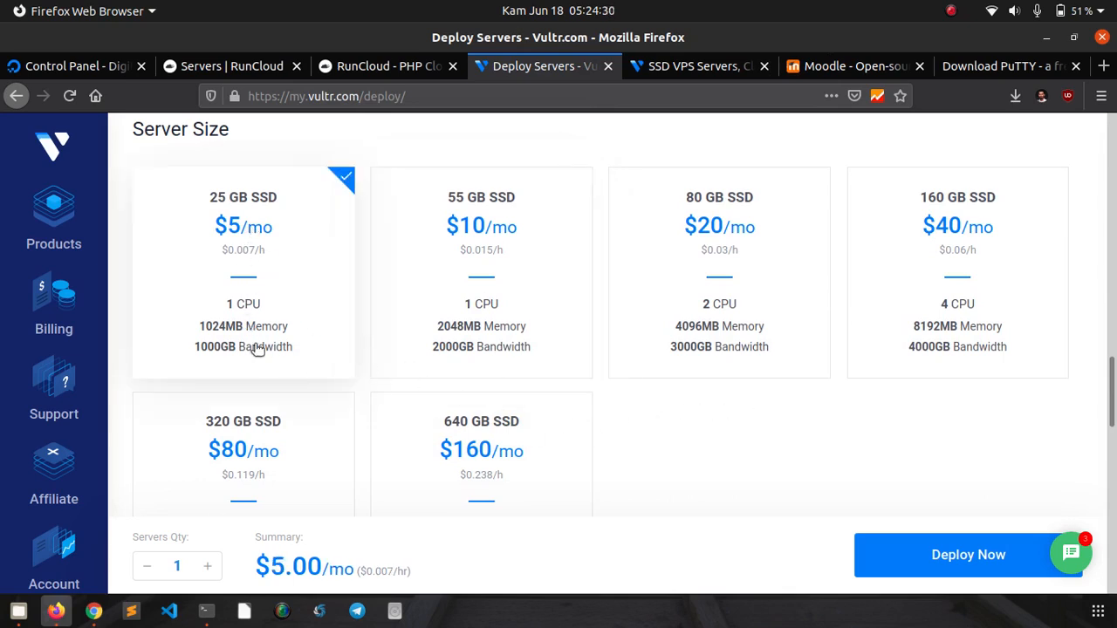
pyautogui.scroll(-3, 784, 438)
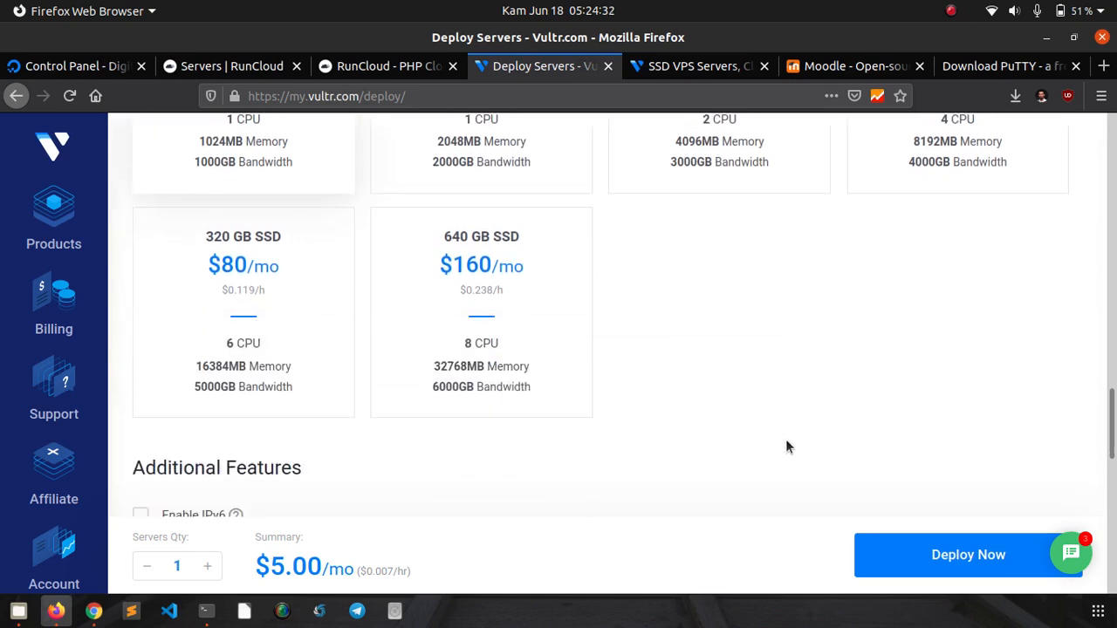
pyautogui.scroll(-1, 733, 336)
pyautogui.scroll(-6, 729, 339)
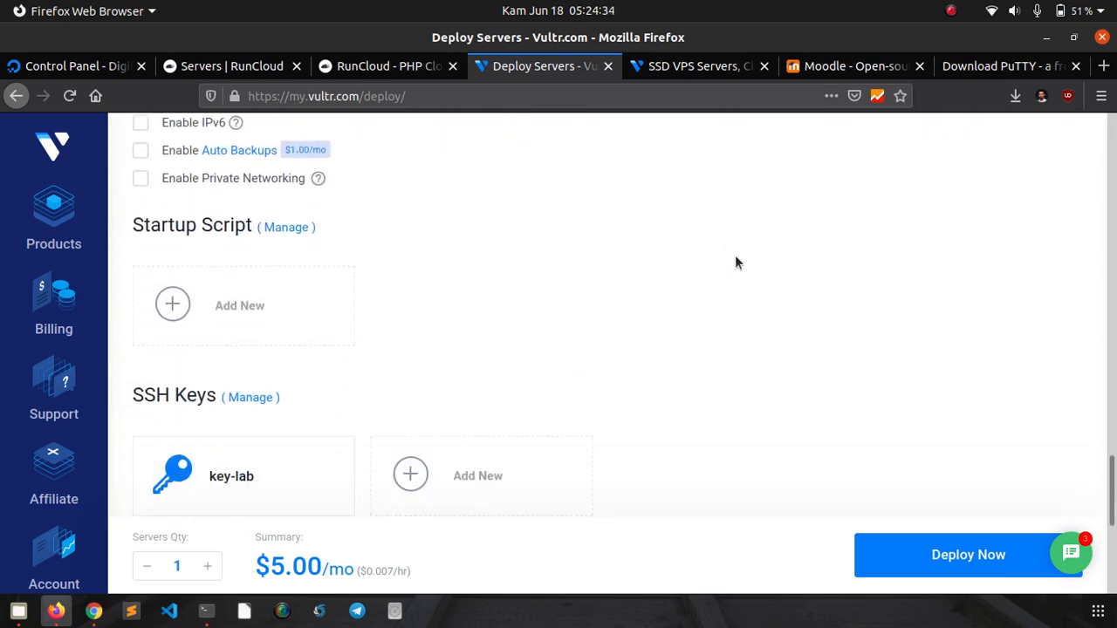
pyautogui.scroll(-2, 742, 252)
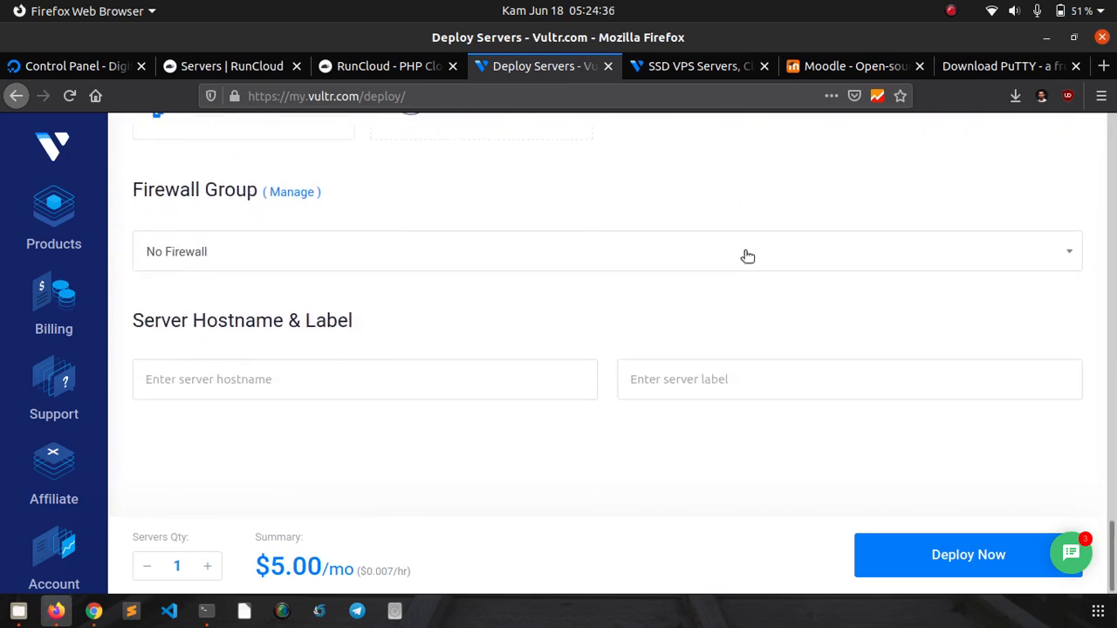
# - Enter 'moodle' as both the server hostname and the server label
pyautogui.click(411, 397)
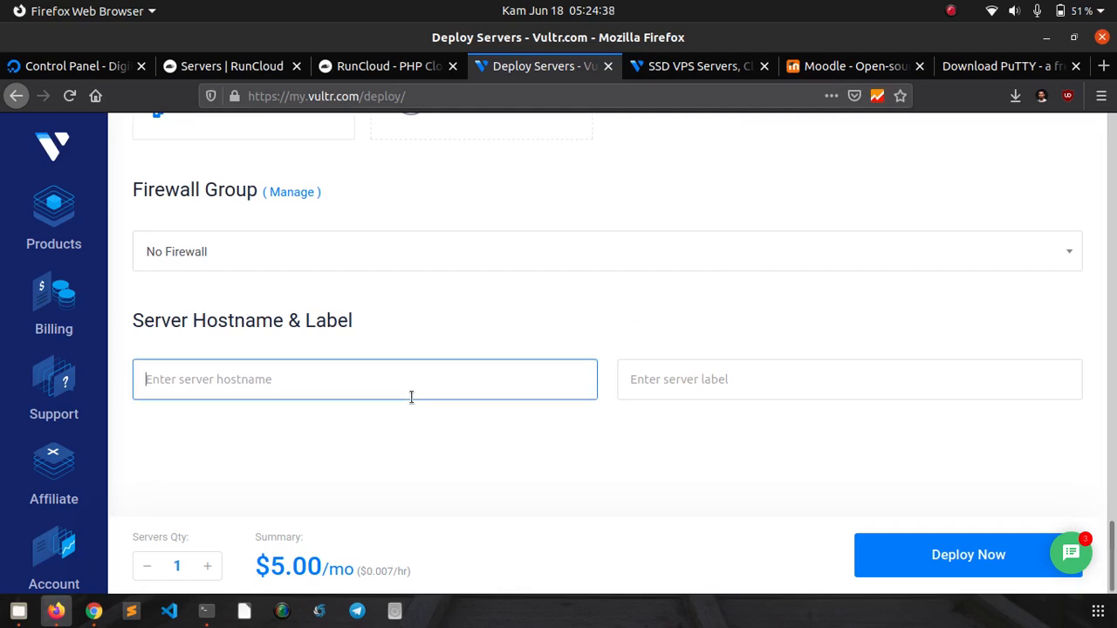
pyautogui.write('m')
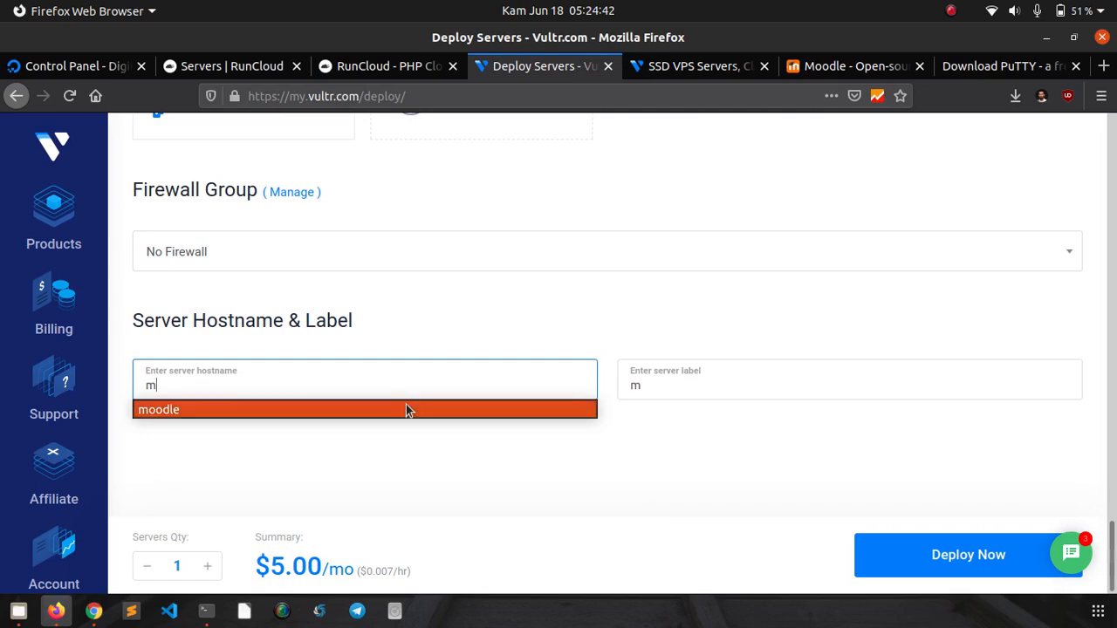
pyautogui.click(410, 407)
pyautogui.click(646, 388)
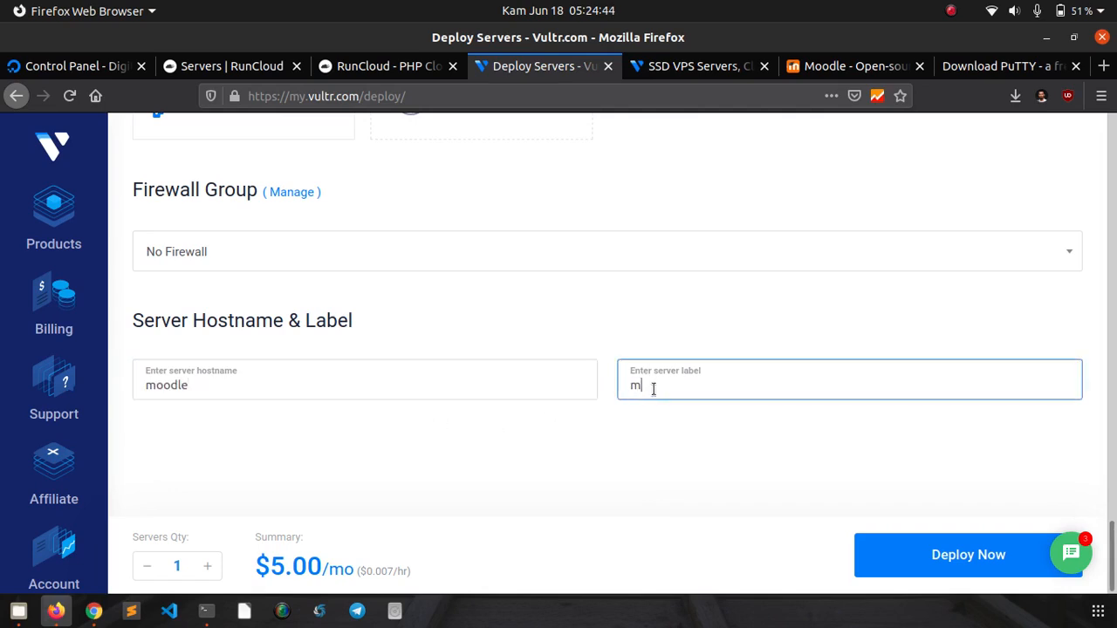
pyautogui.write('oodle')
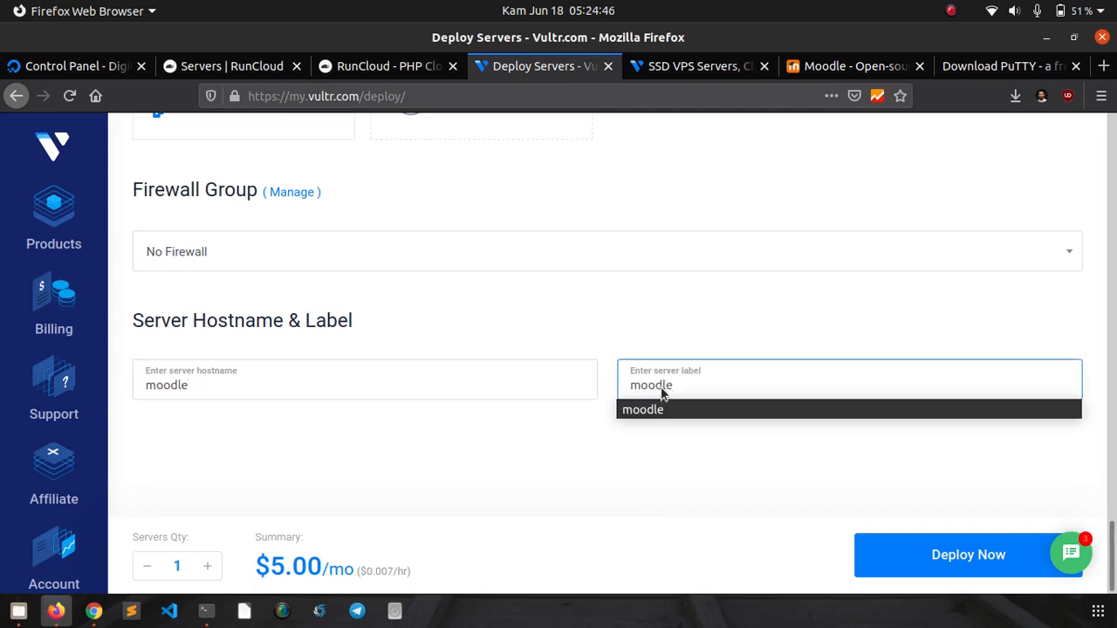
pyautogui.click(660, 411)
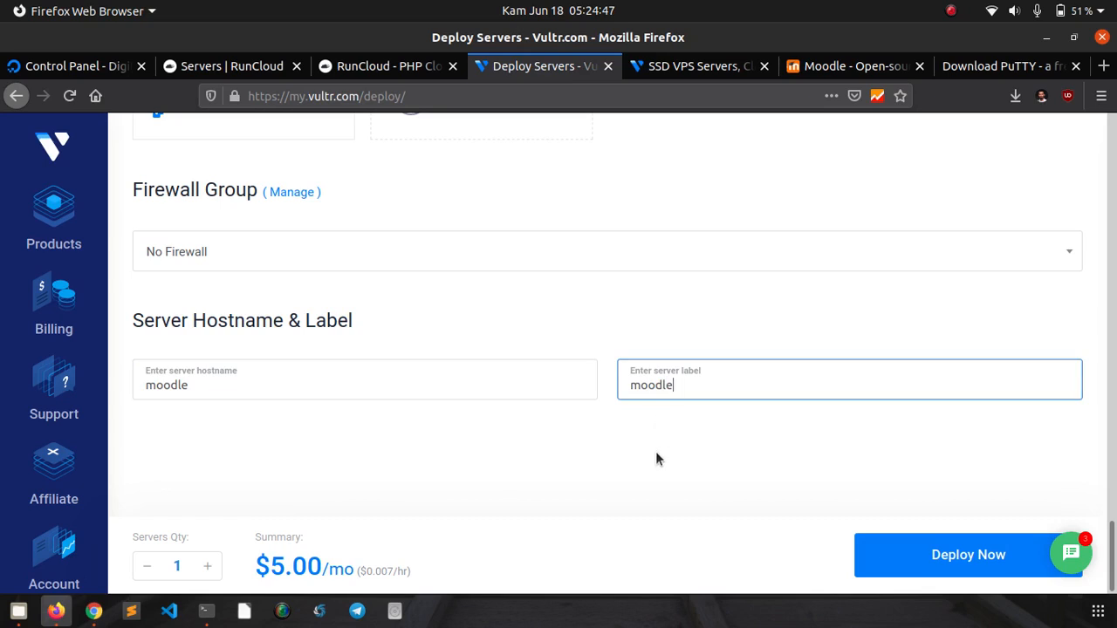
# - Deploy the moodle server and open its details once it shows Running
pyautogui.click(927, 563)
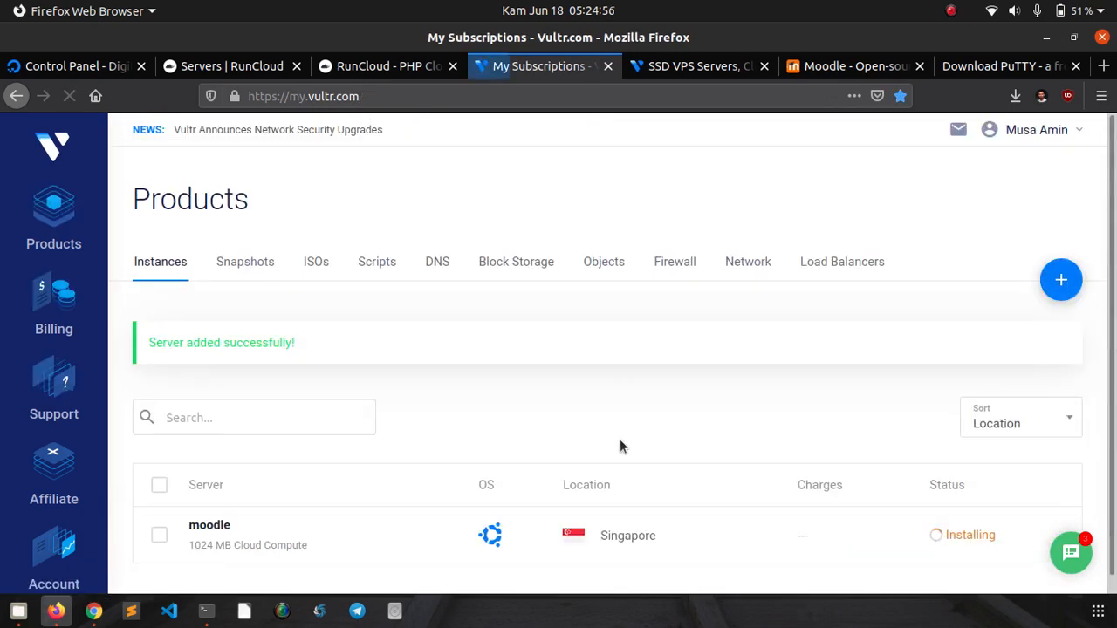
pyautogui.scroll(-1, 608, 349)
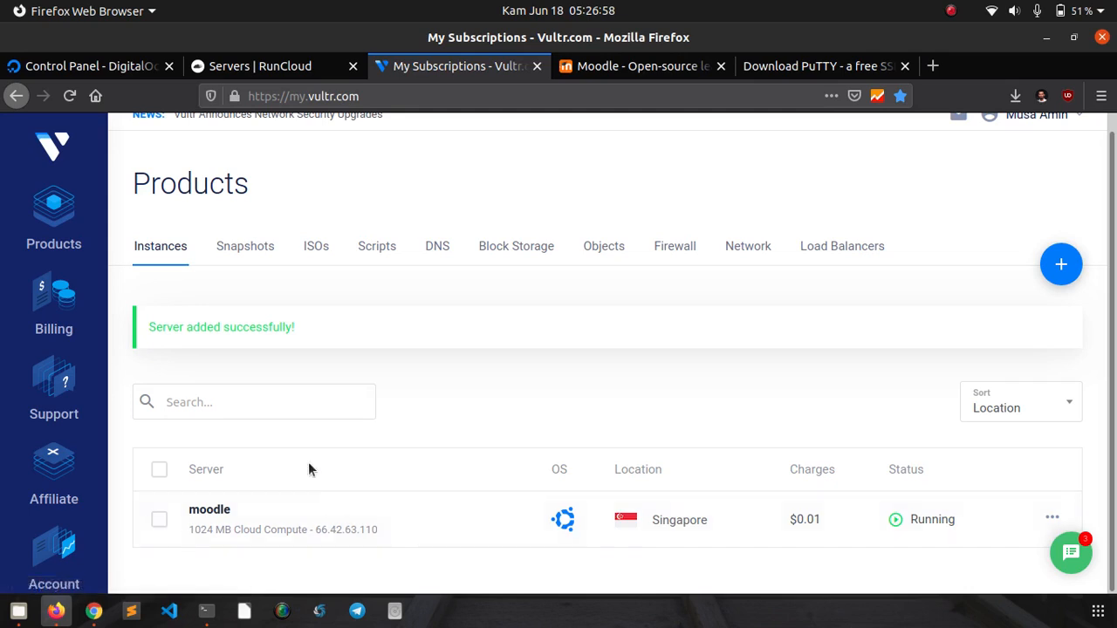
pyautogui.click(222, 513)
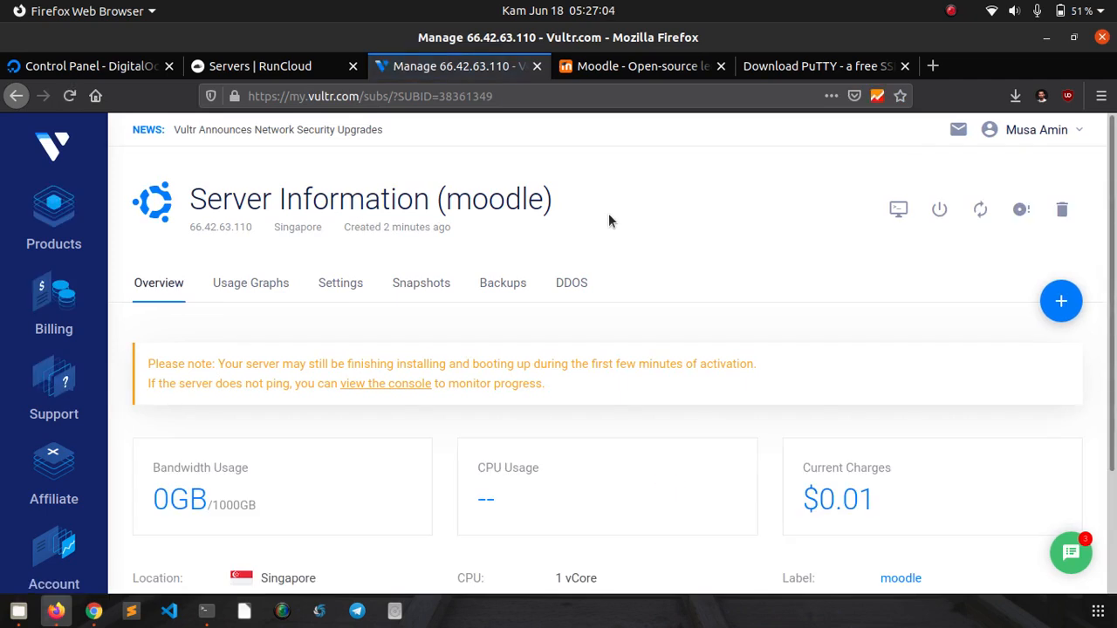
# - Check the moodle server's IP 66.42.63.110, then switch to the defnex.com DNS records page
pyautogui.scroll(-3, 618, 214)
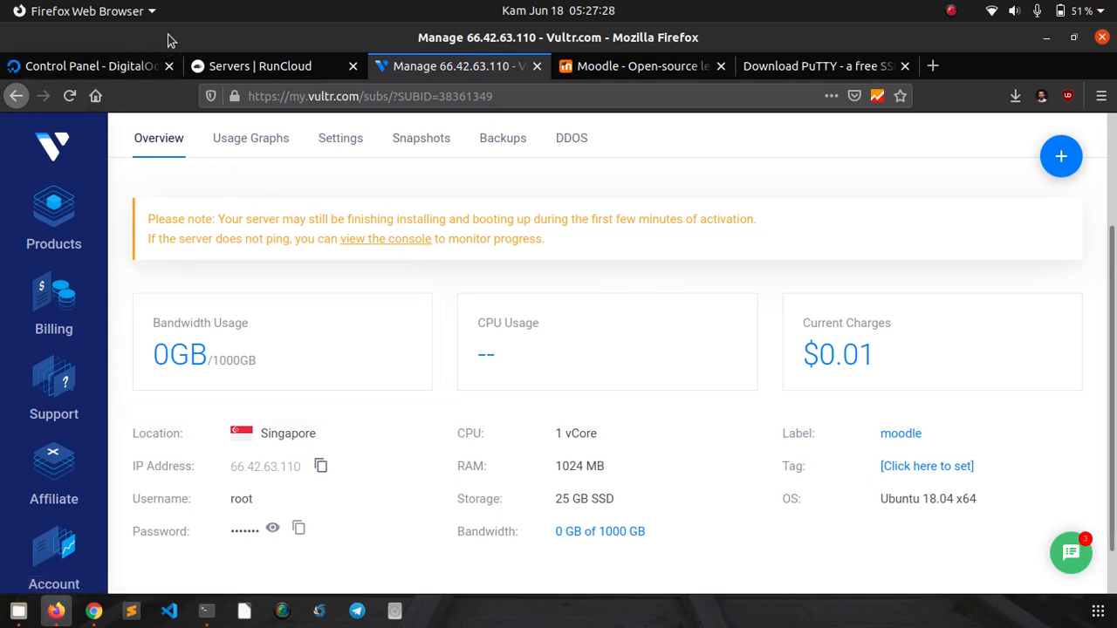
pyautogui.click(96, 75)
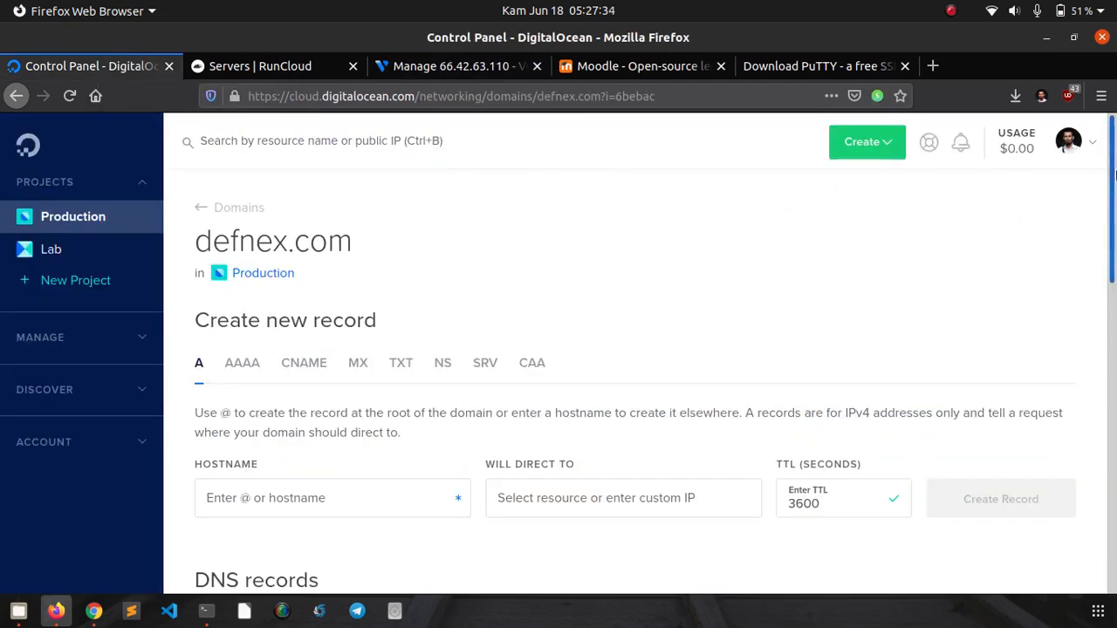
pyautogui.moveTo(1114, 176); pyautogui.dragTo(1112, 259)
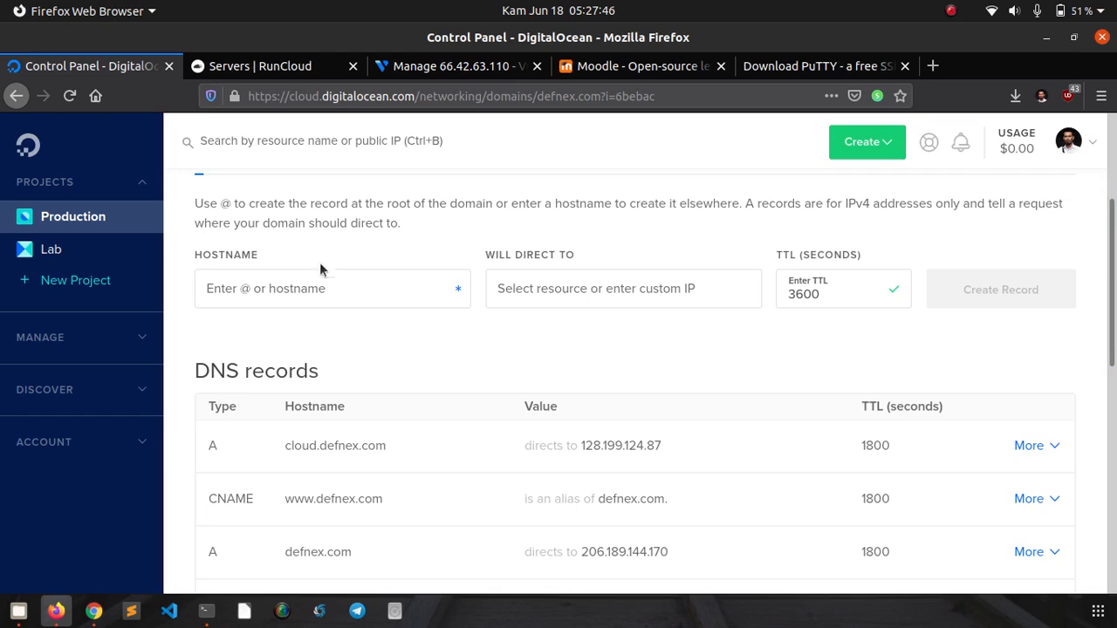
pyautogui.click(310, 282)
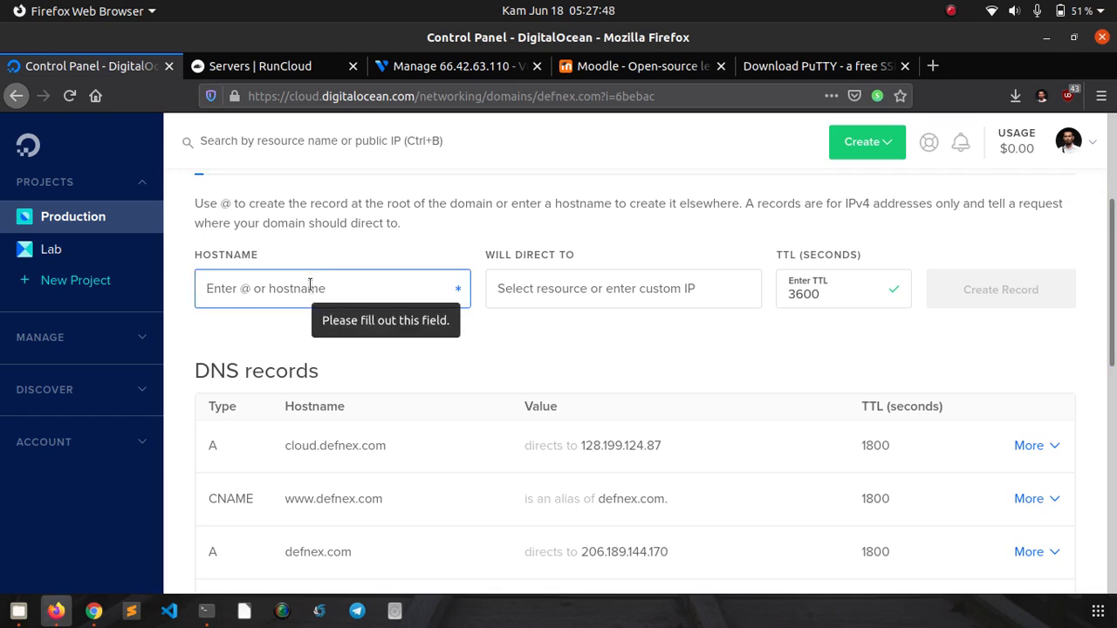
pyautogui.write('@')
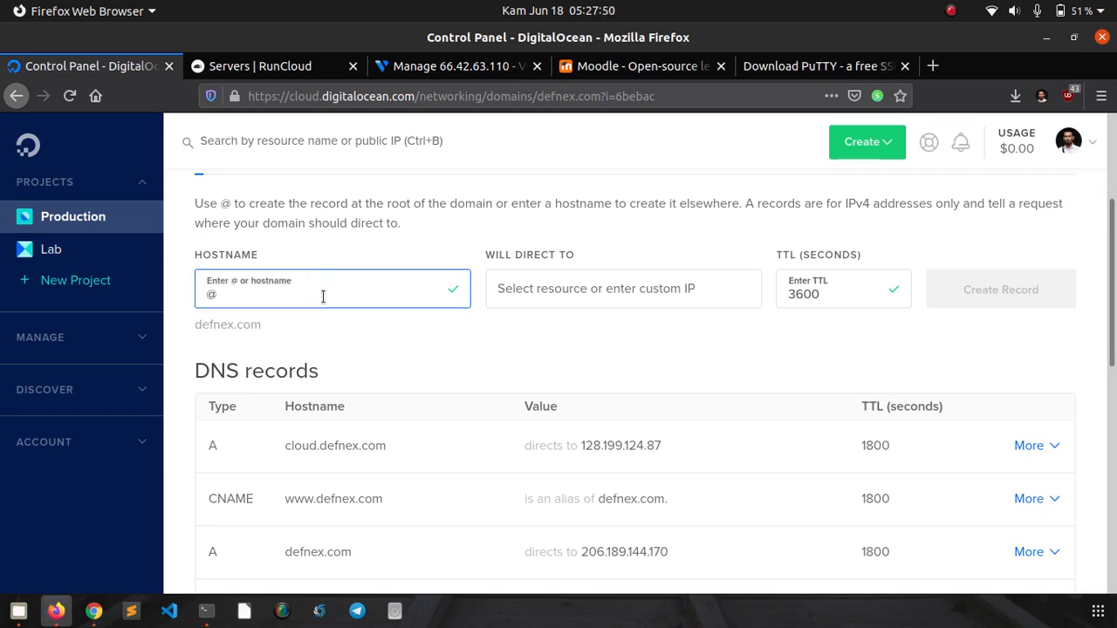
pyautogui.click(515, 284)
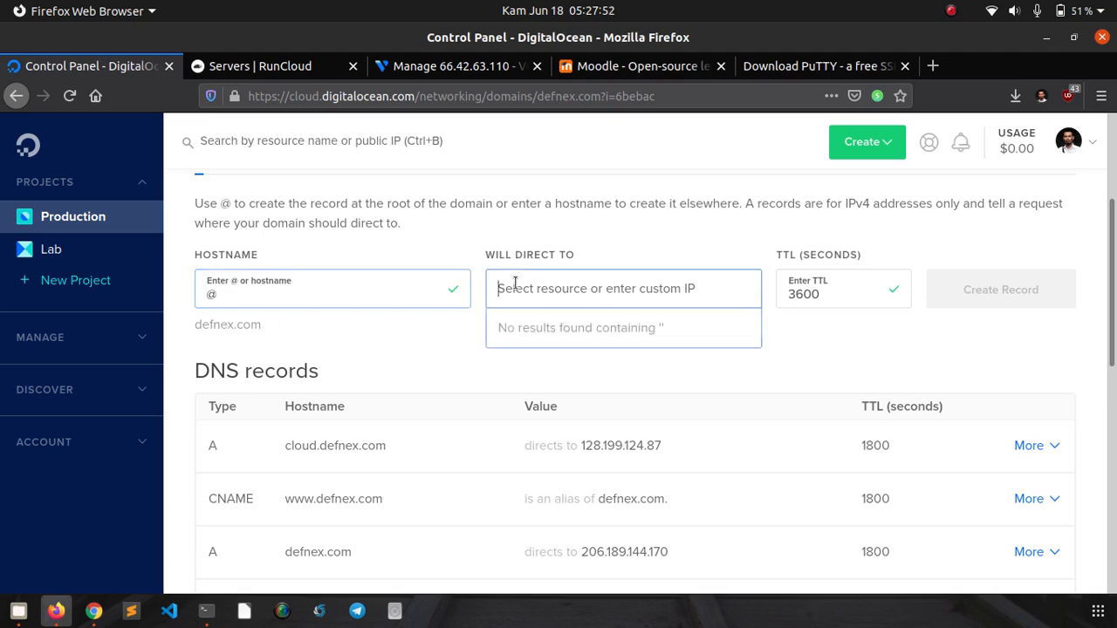
pyautogui.write('66.42.63.110')
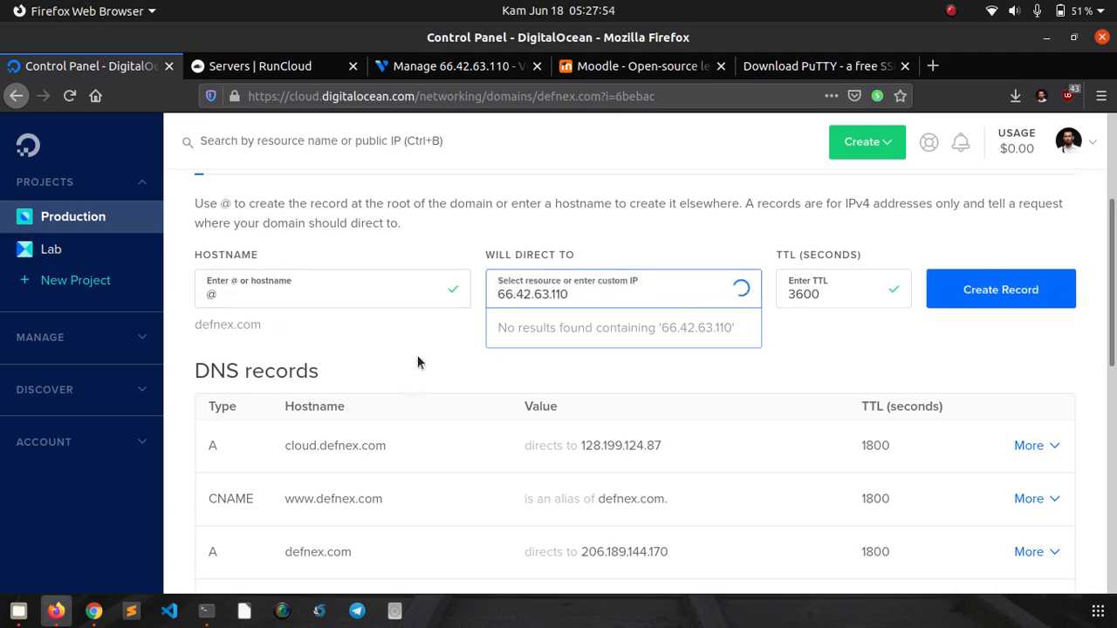
pyautogui.click(431, 344)
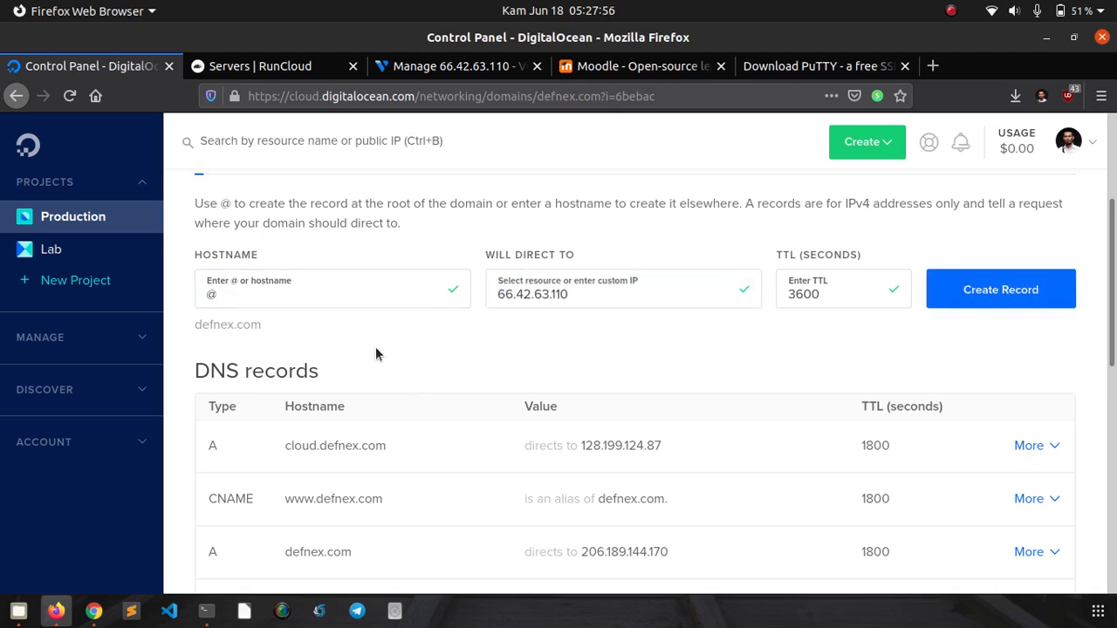
pyautogui.doubleClick(237, 325)
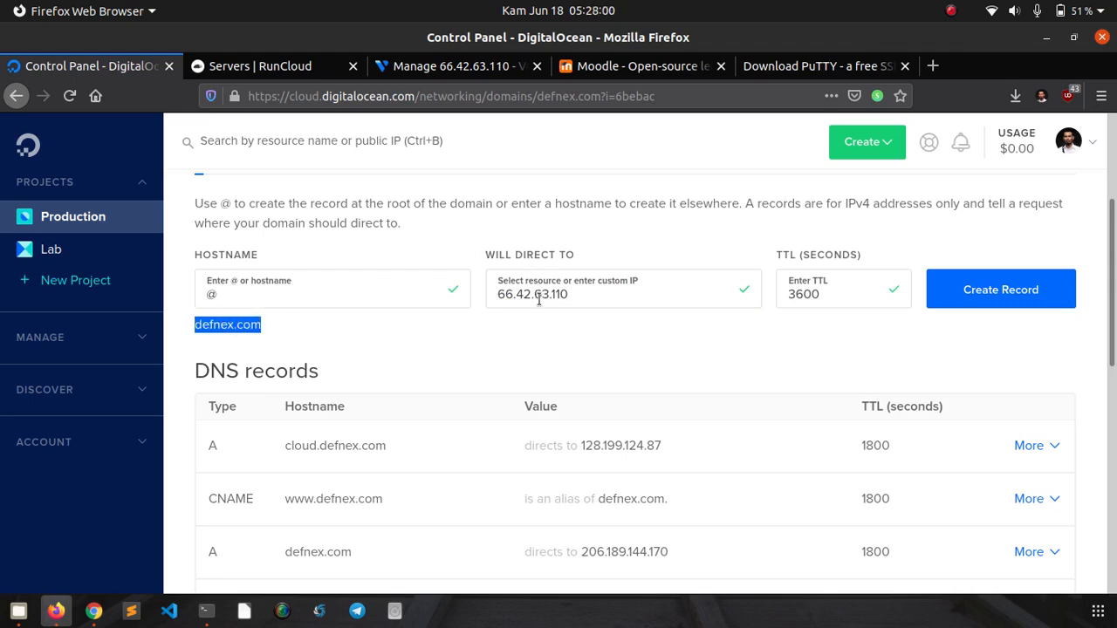
pyautogui.click(437, 350)
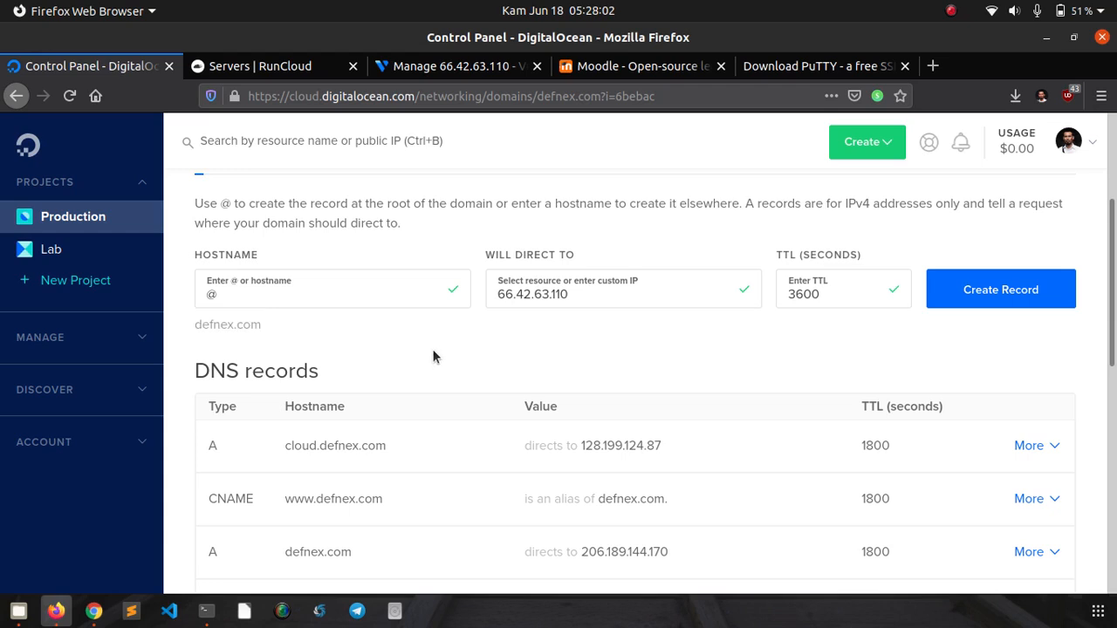
pyautogui.click(269, 307)
pyautogui.press('BackSpace')
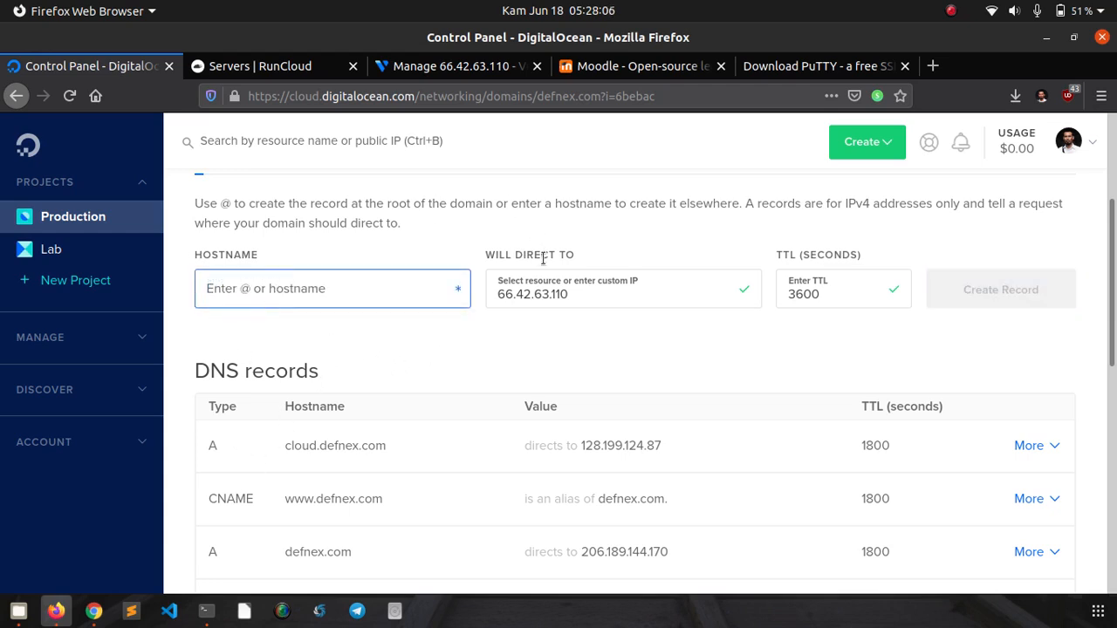
pyautogui.click(527, 279)
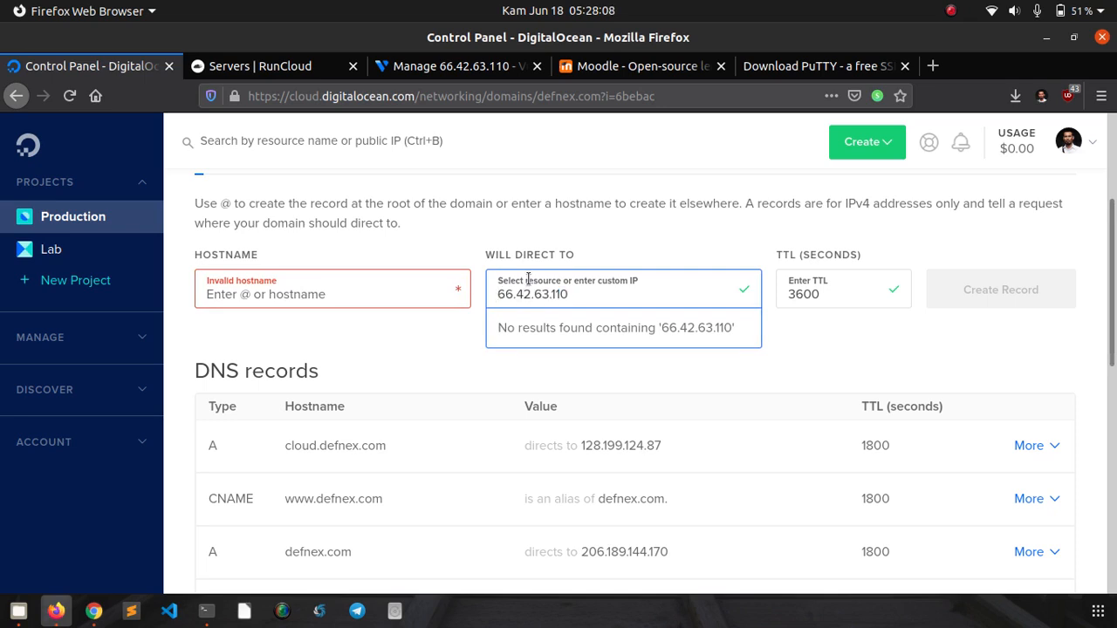
pyautogui.hotkey('ctrl', 'a')
pyautogui.press('BackSpace')
pyautogui.scroll(2, 280, 341)
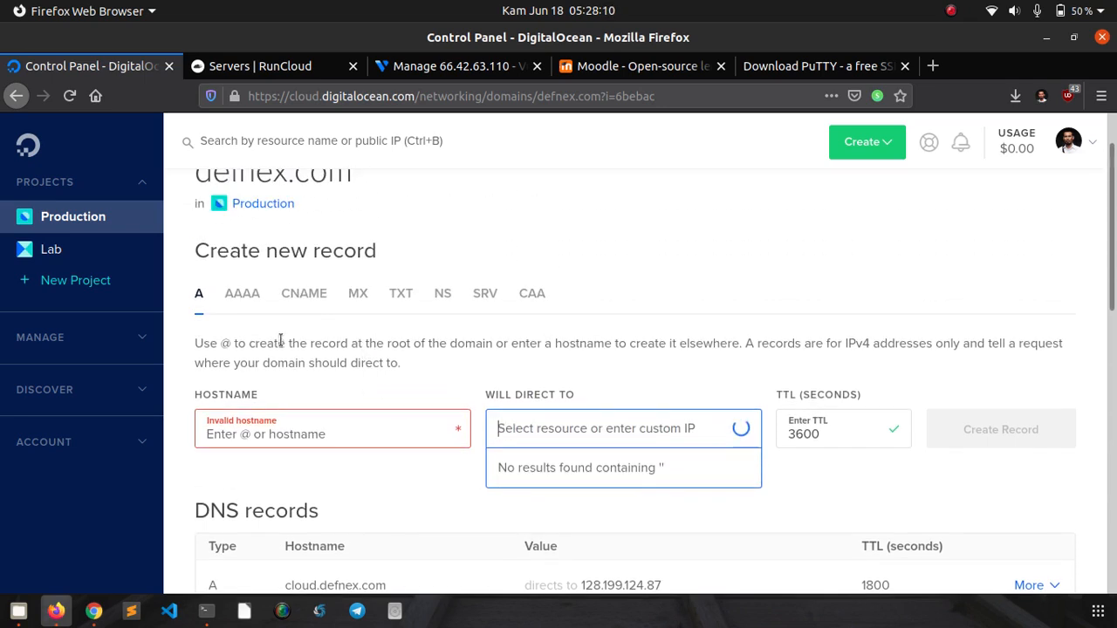
# - Set the defnex.com record form to CNAME with alias @ and an empty hostname
pyautogui.click(304, 294)
pyautogui.scroll(-2, 393, 291)
pyautogui.click(315, 275)
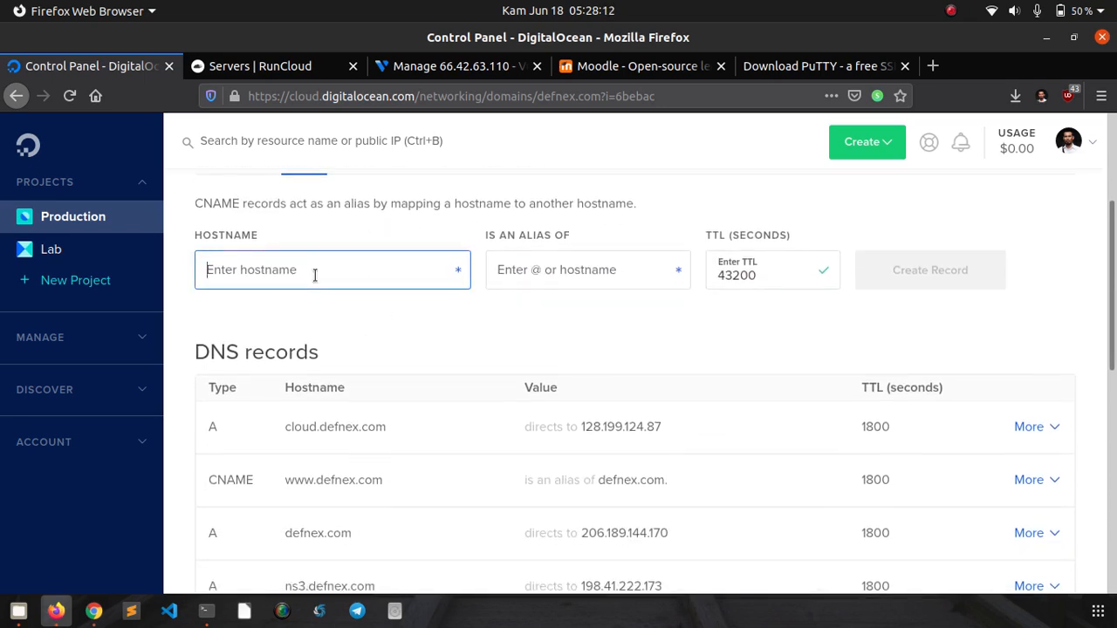
pyautogui.write('www')
pyautogui.click(556, 270)
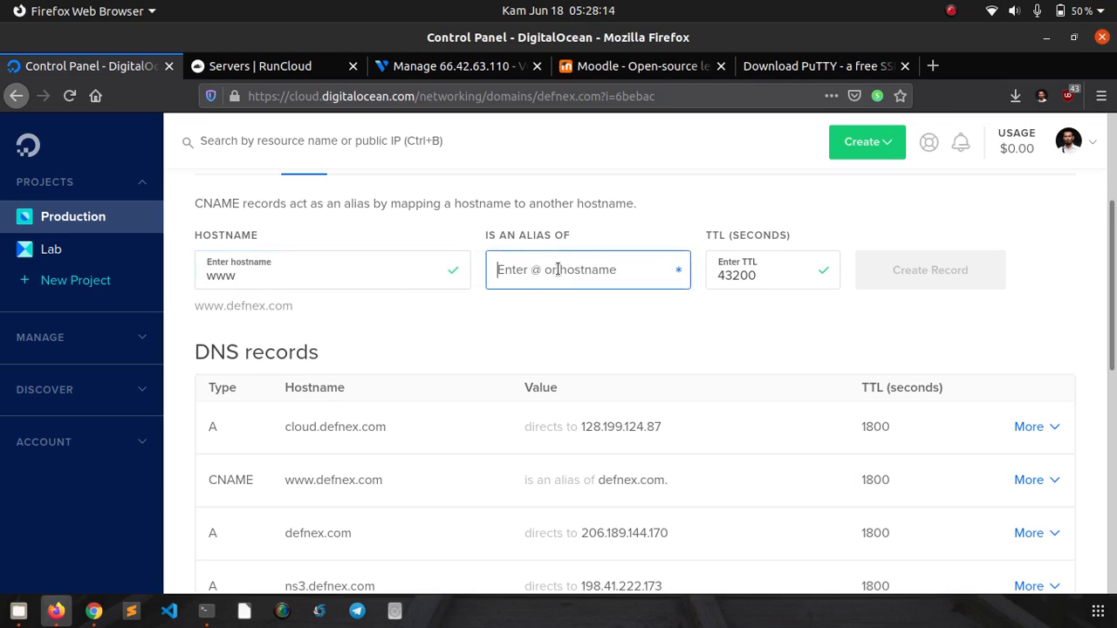
pyautogui.write('@')
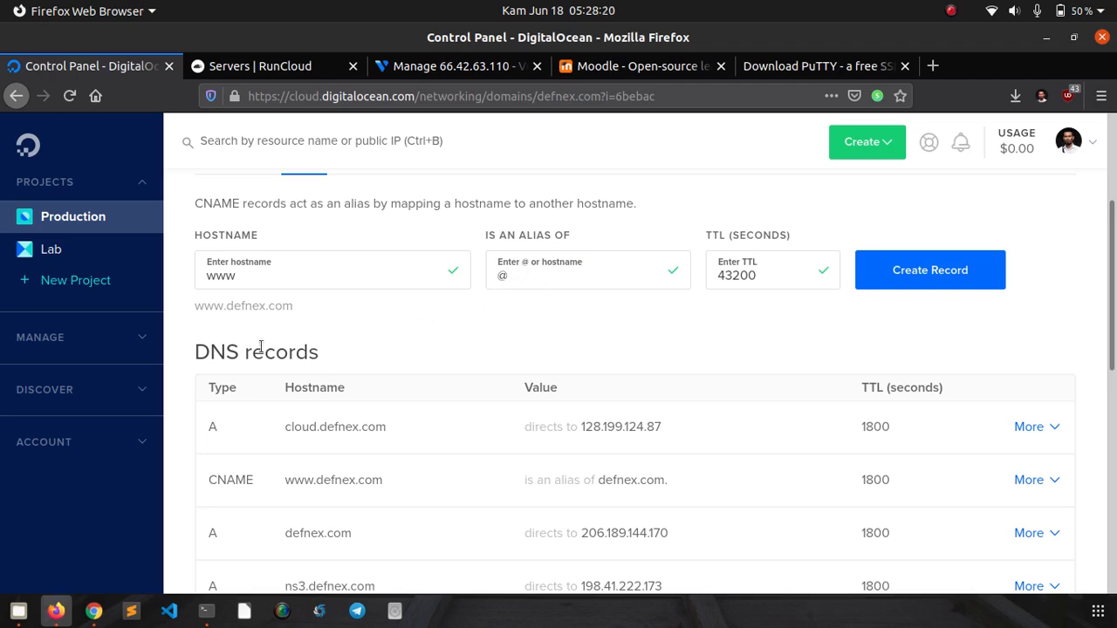
pyautogui.doubleClick(217, 307)
pyautogui.click(331, 523)
pyautogui.doubleClick(282, 281)
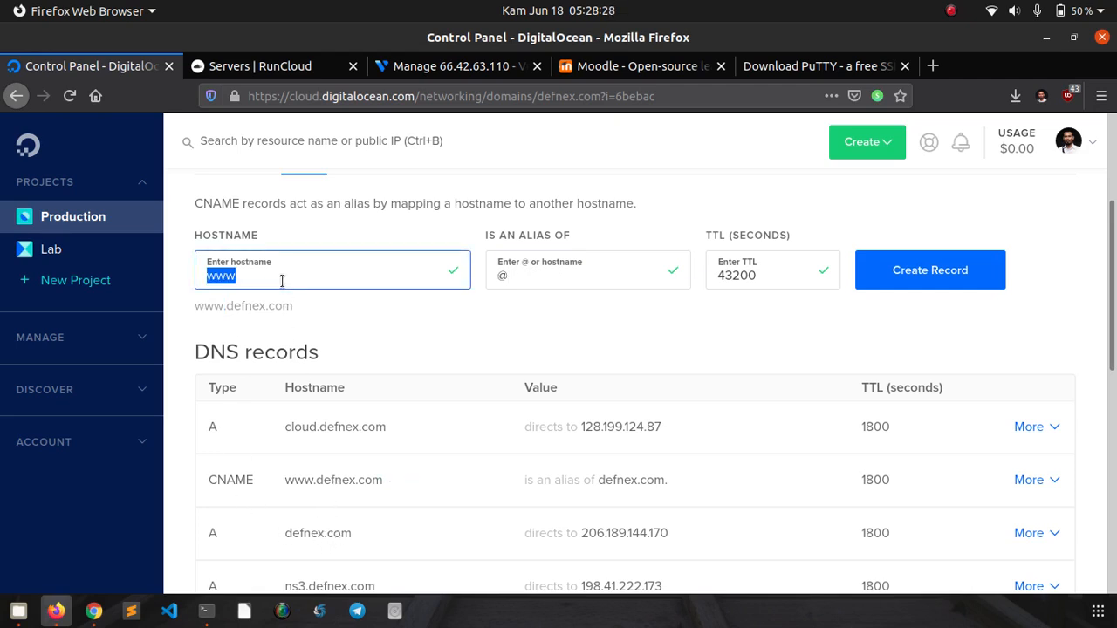
pyautogui.press('BackSpace')
pyautogui.scroll(3, 297, 277)
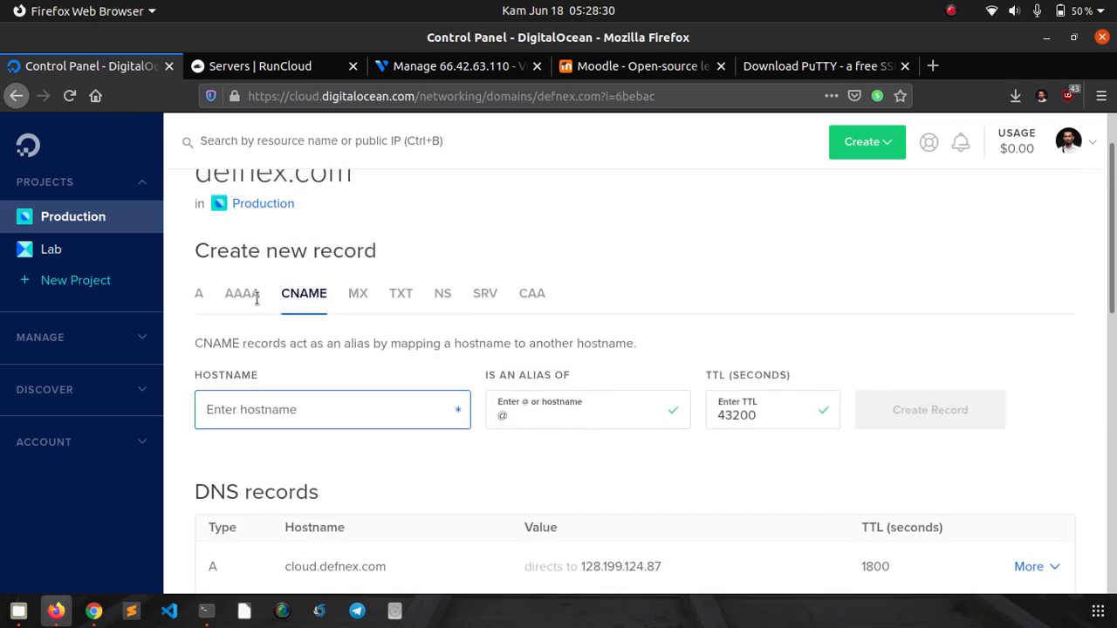
# - Create an A record for moodle pointing to 66.42.63.110, dismissing the success notice
pyautogui.click(200, 299)
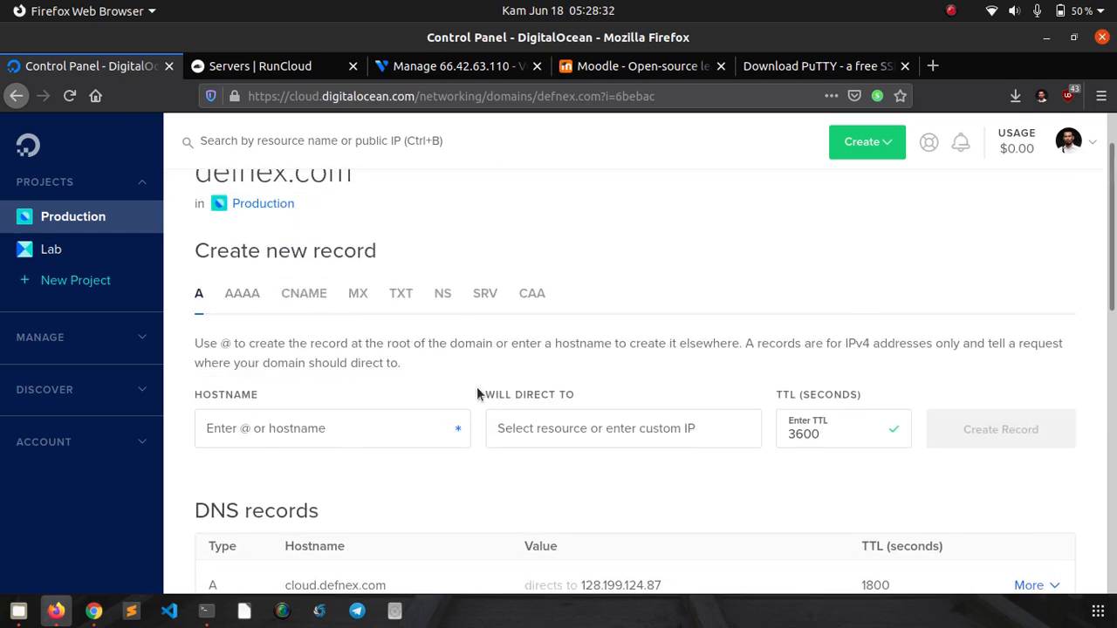
pyautogui.scroll(-3, 477, 390)
pyautogui.scroll(1, 361, 349)
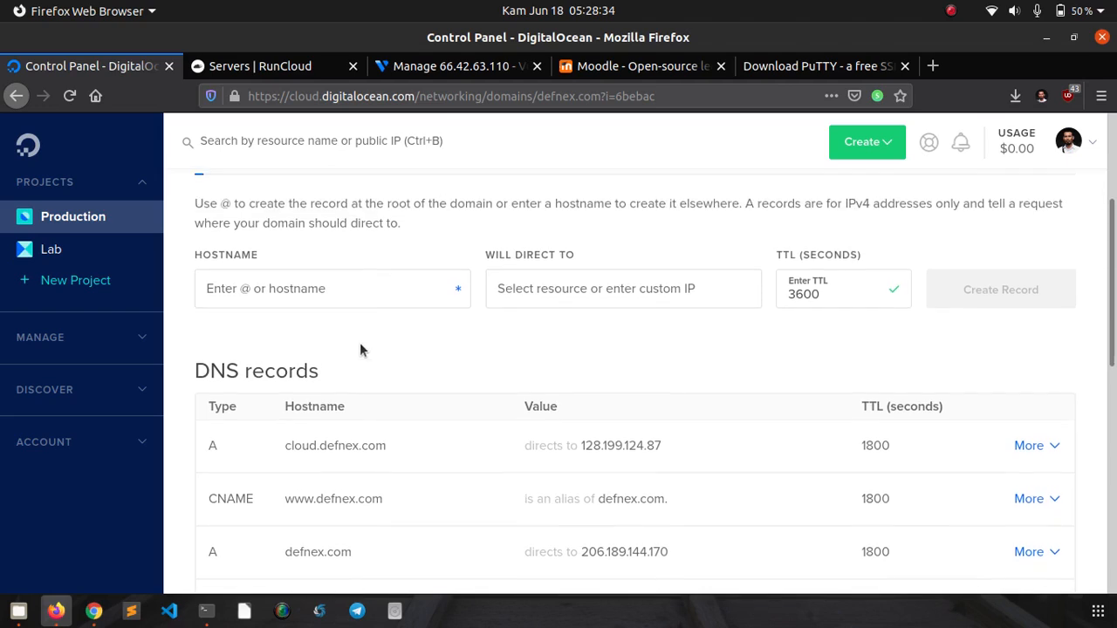
pyautogui.click(367, 299)
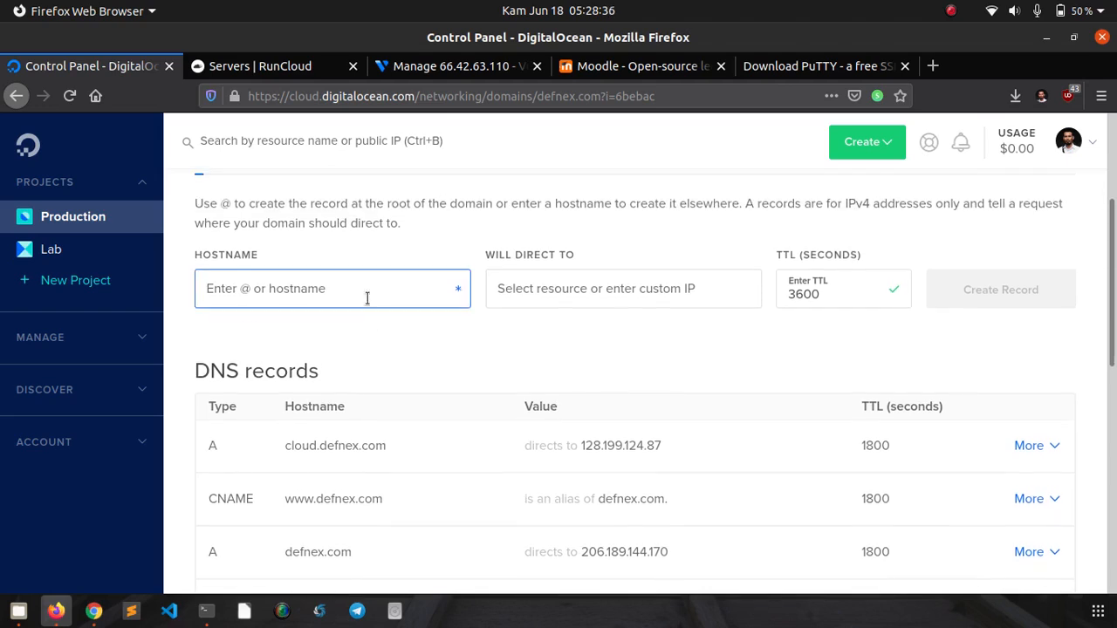
pyautogui.write('moodle')
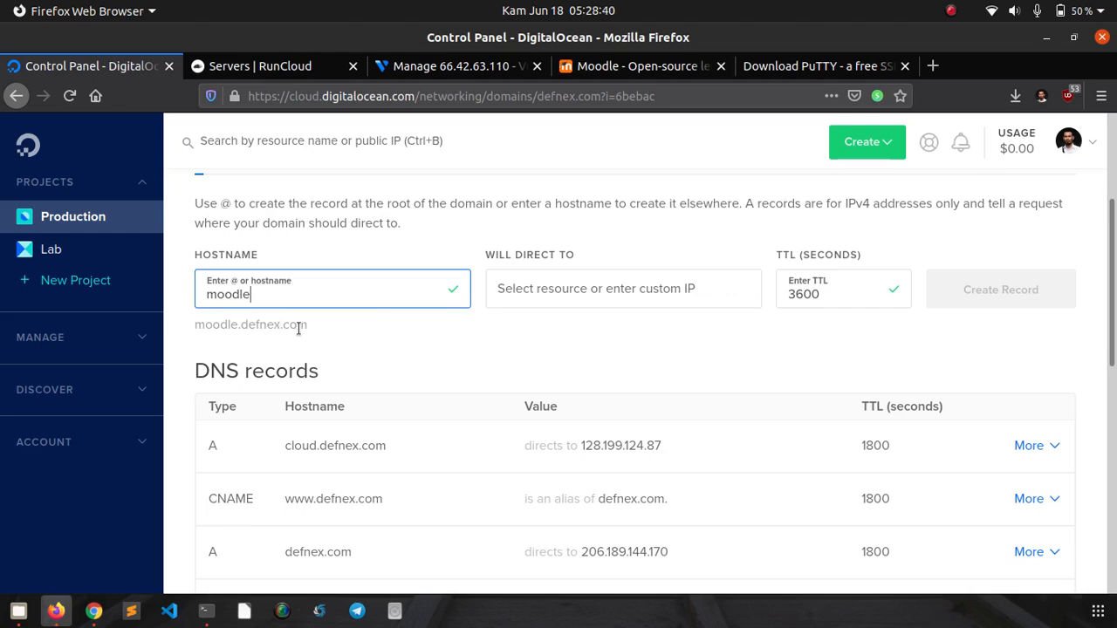
pyautogui.click(545, 289)
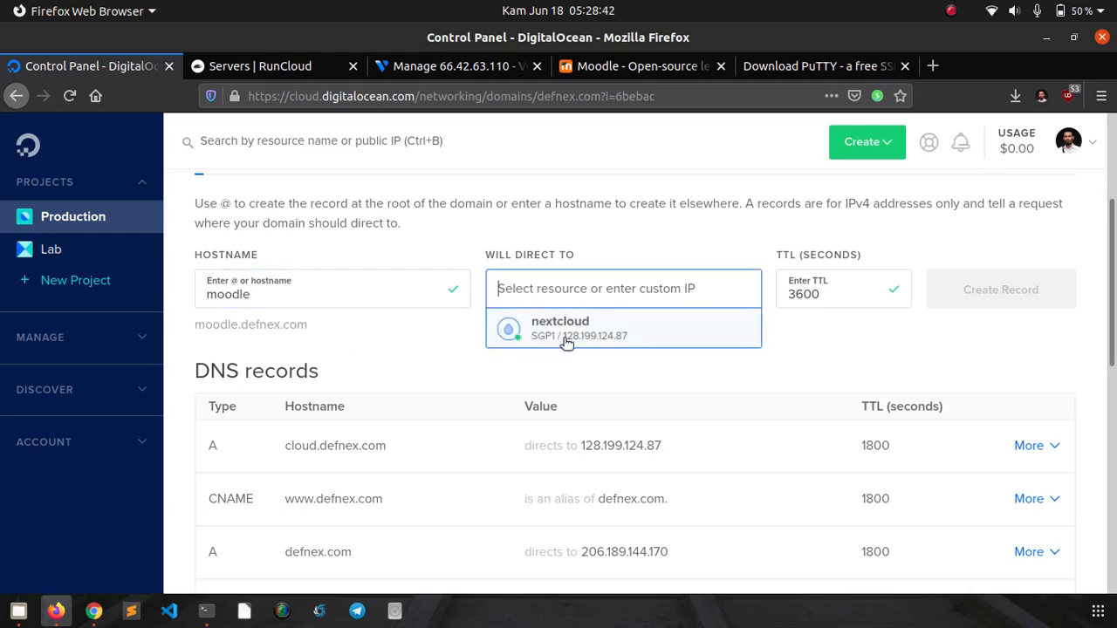
pyautogui.write('66.42.63.110')
pyautogui.click(449, 382)
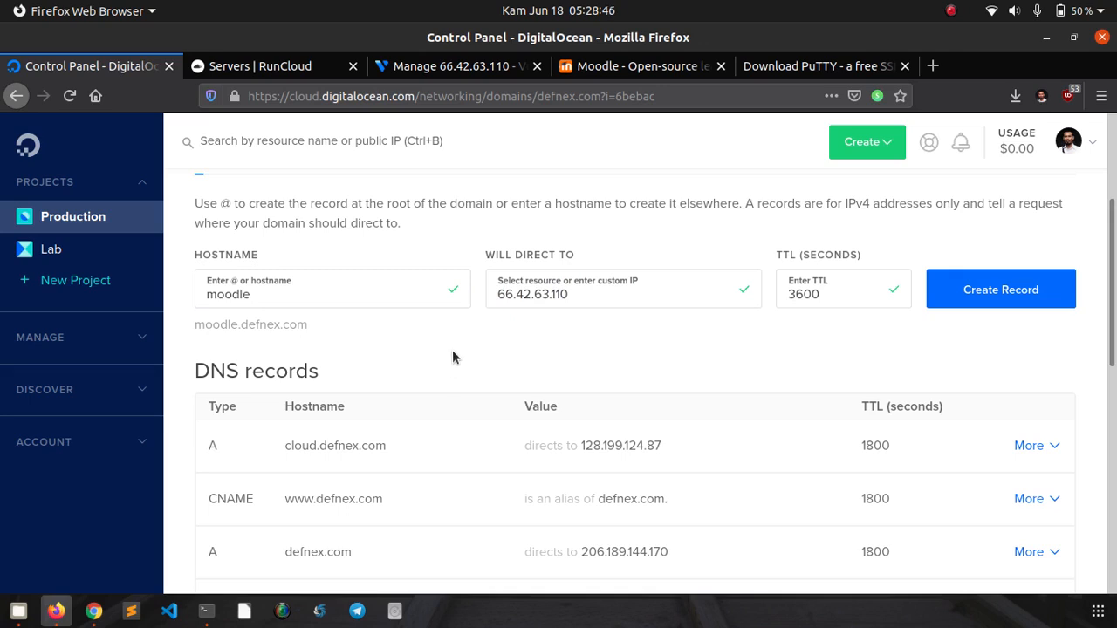
pyautogui.click(939, 305)
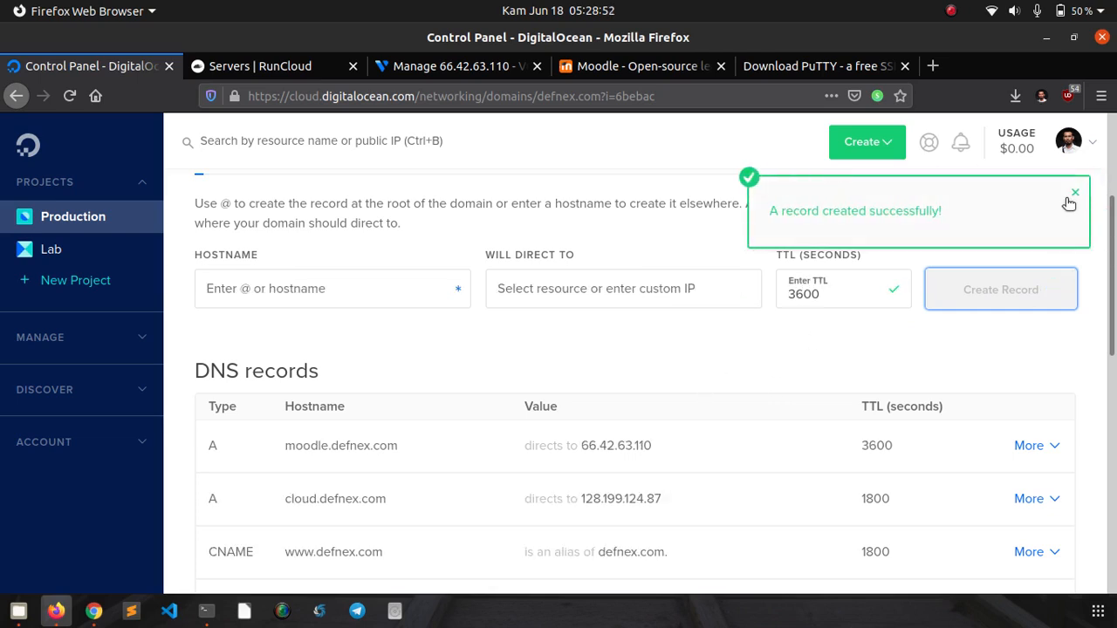
pyautogui.click(1073, 193)
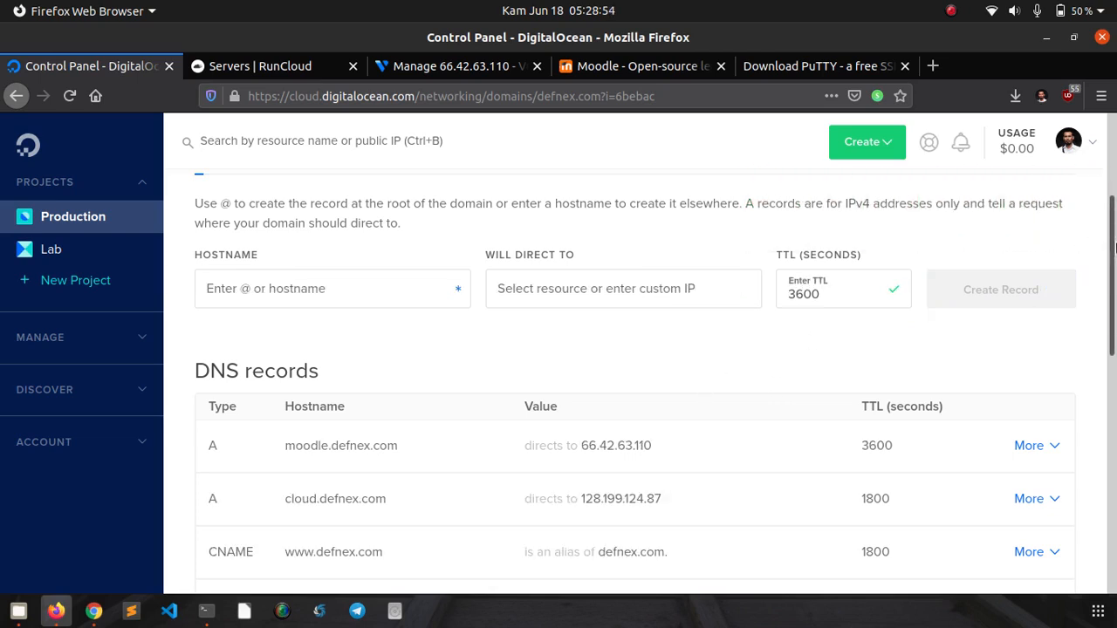
pyautogui.moveTo(1113, 247); pyautogui.dragTo(1113, 213)
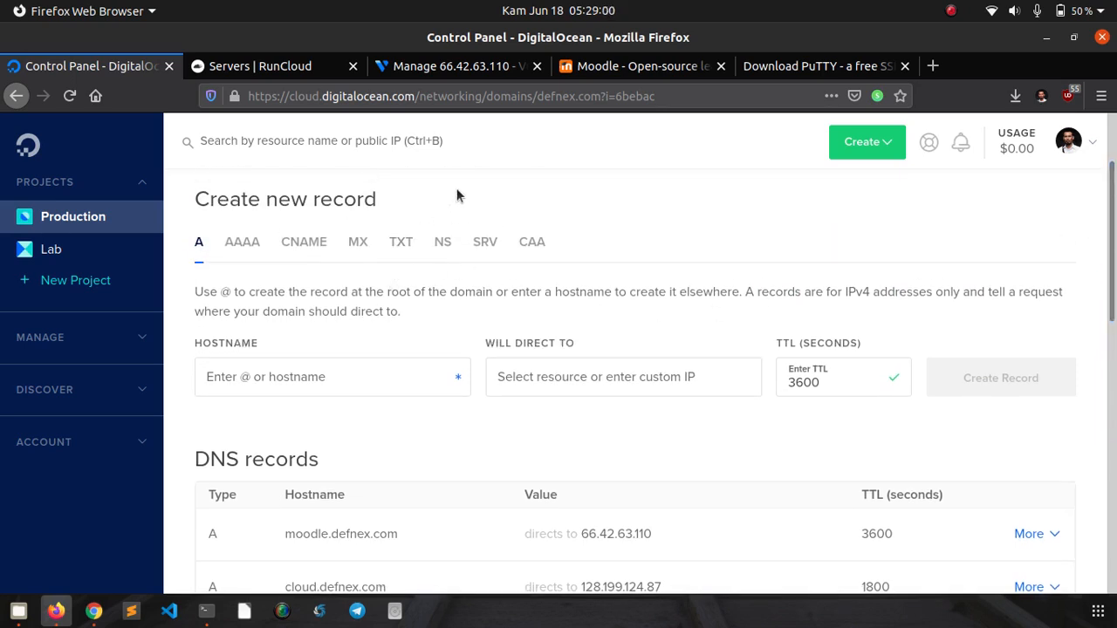
# - Glance at the moodle server overview in Vultr, then bring up the PuTTY download page
pyautogui.click(435, 70)
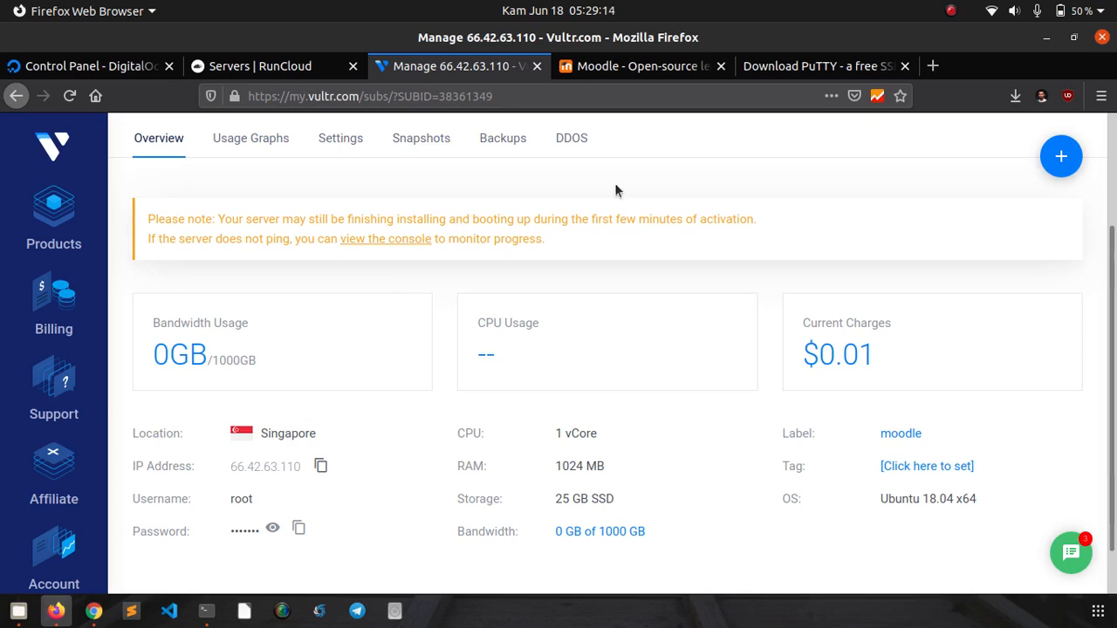
pyautogui.click(771, 74)
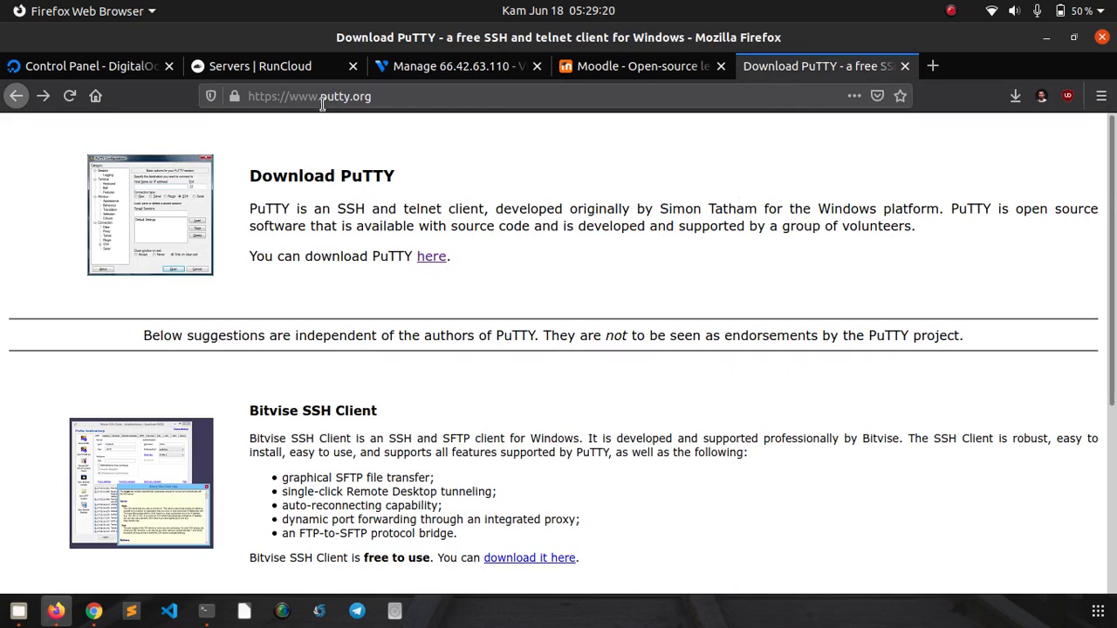
# - Look over the PuTTY 0.73 release package files, then close that download page
pyautogui.click(437, 261)
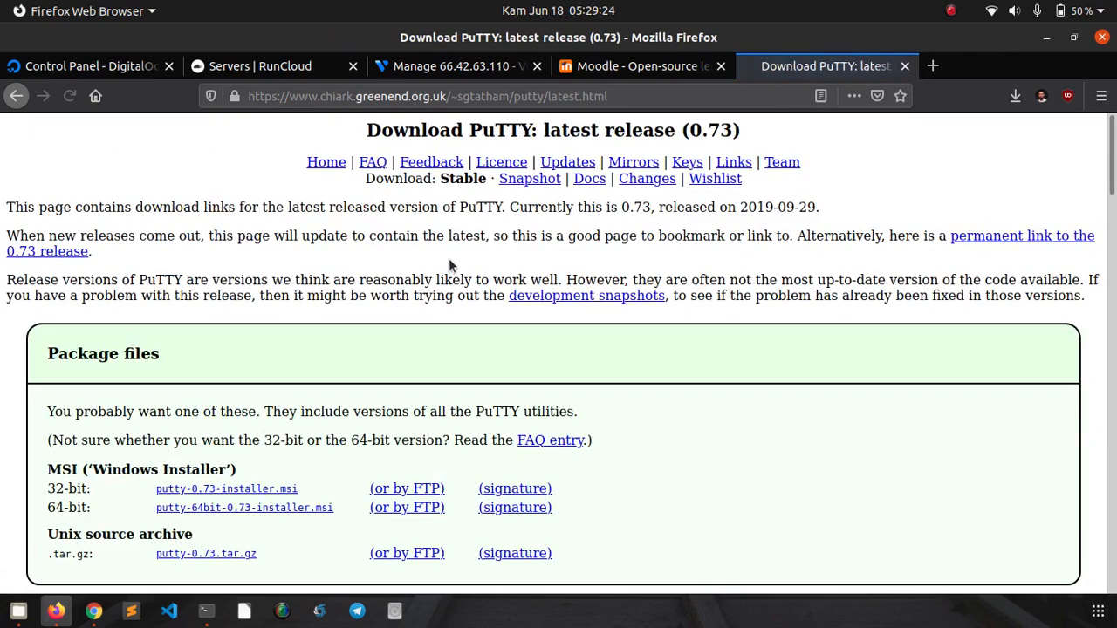
pyautogui.scroll(-2, 366, 349)
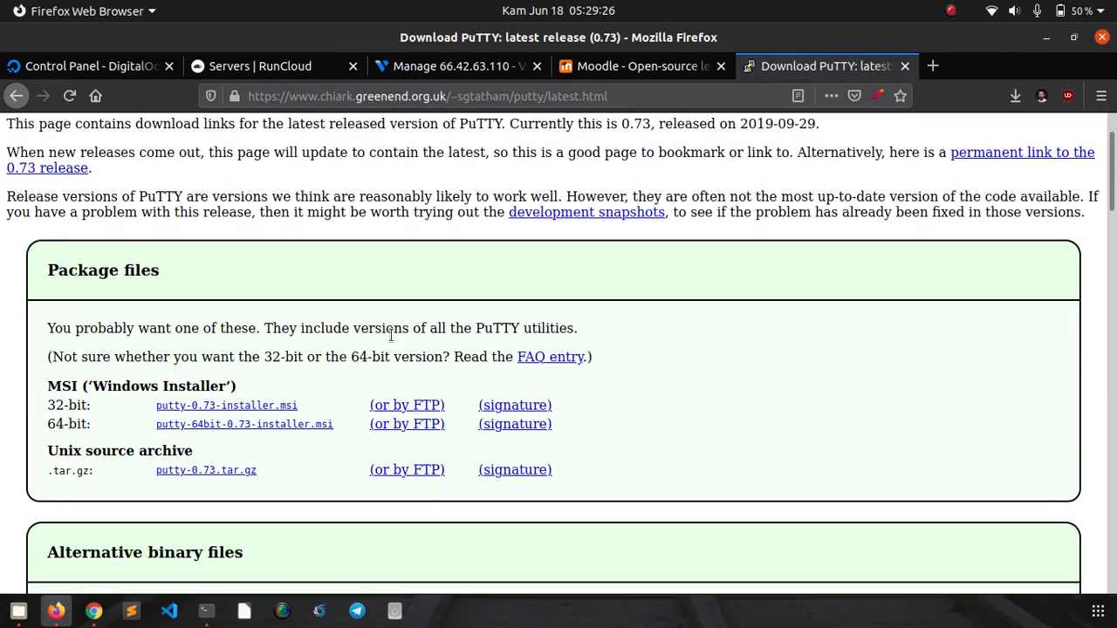
pyautogui.scroll(1, 287, 384)
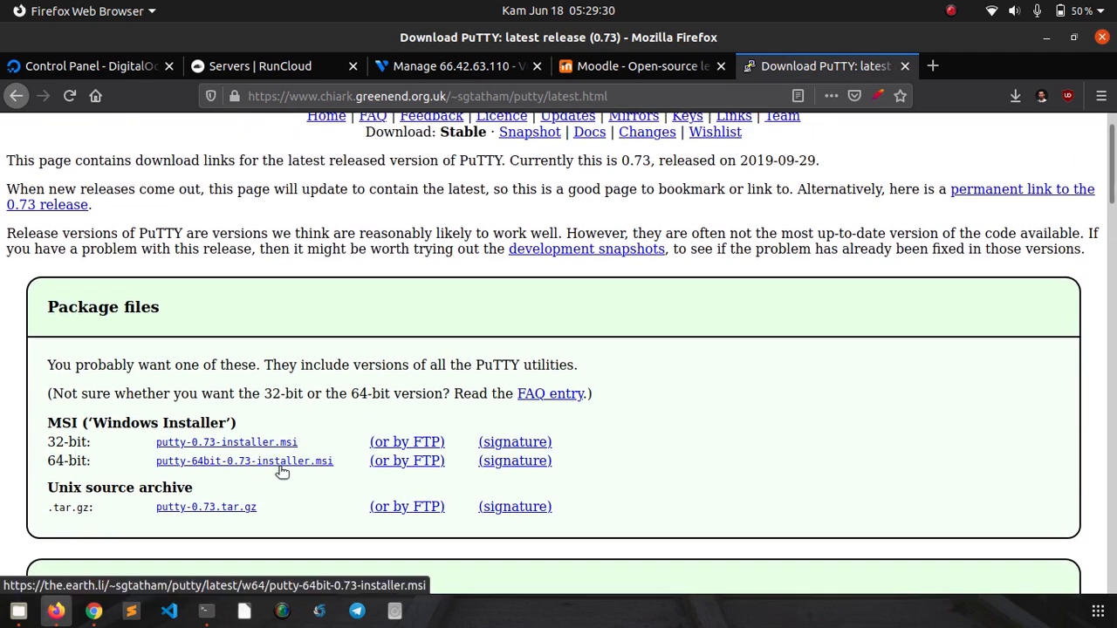
pyautogui.click(904, 66)
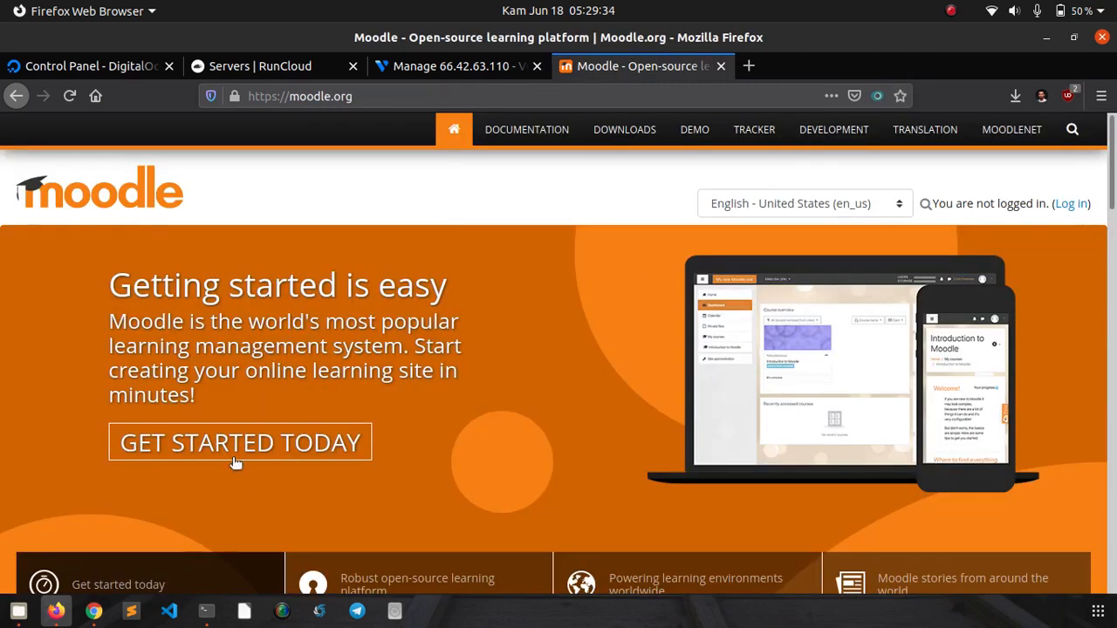
pyautogui.click(207, 611)
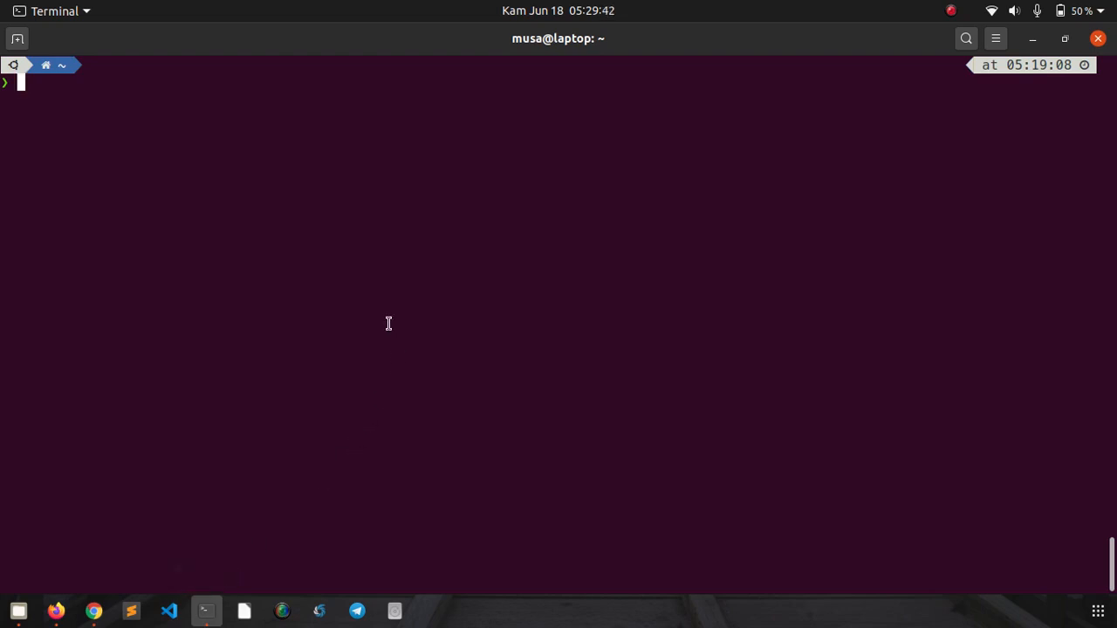
pyautogui.write('ssh root@')
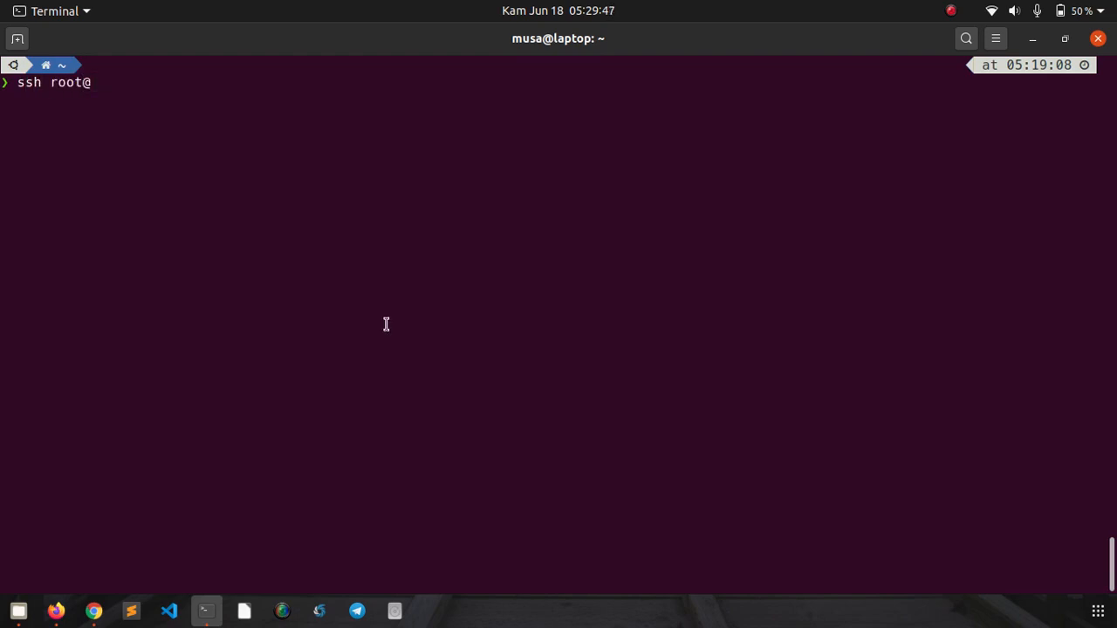
pyautogui.rightClick(232, 306)
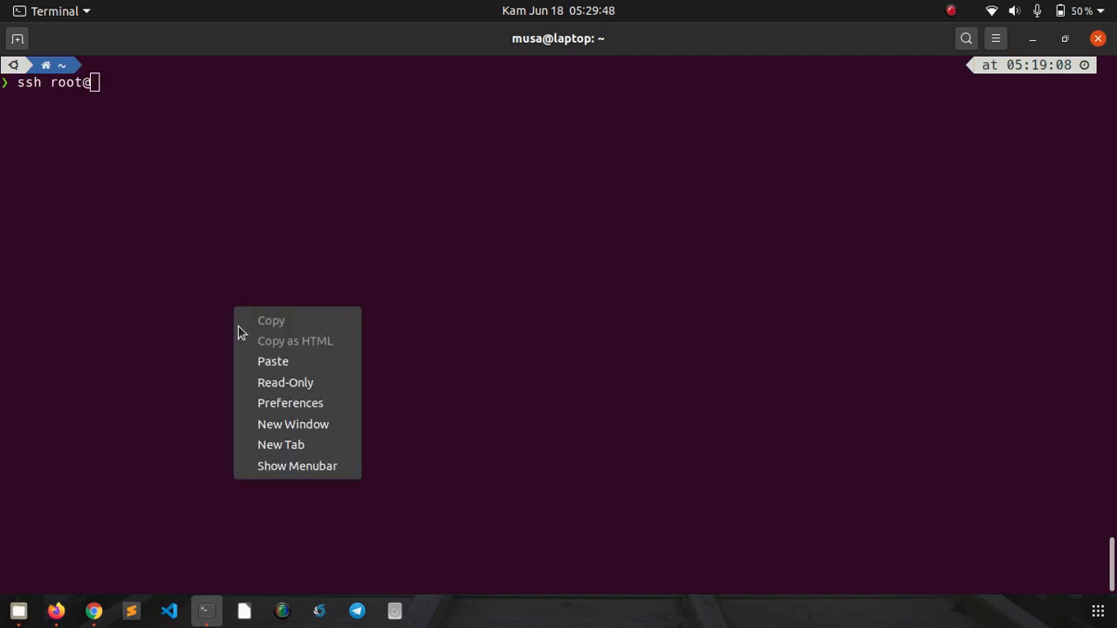
pyautogui.click(247, 364)
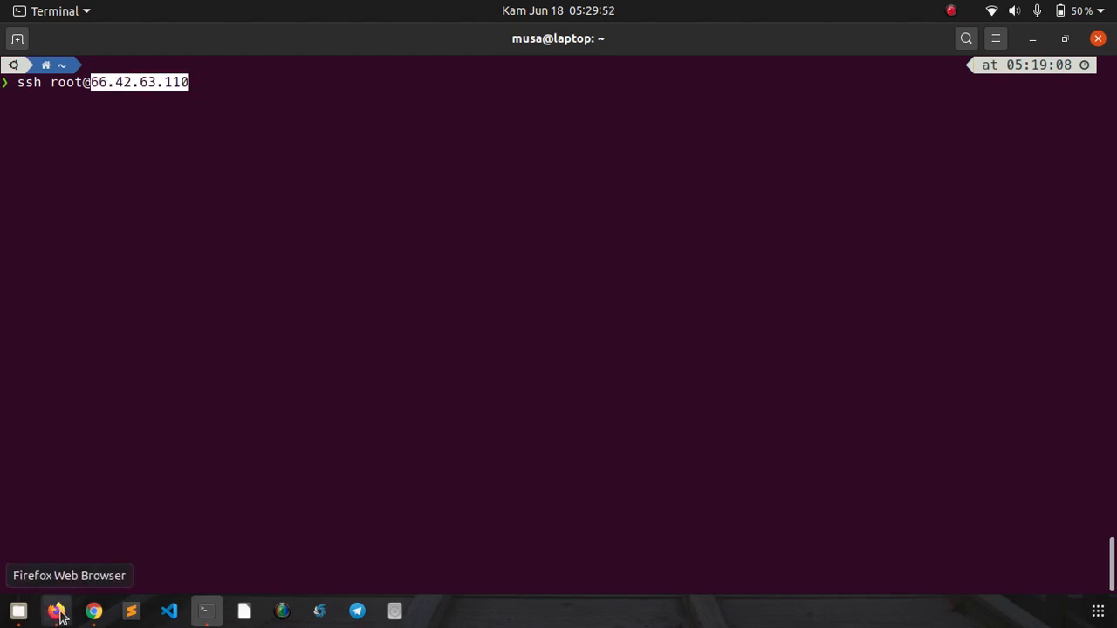
pyautogui.press('Return')
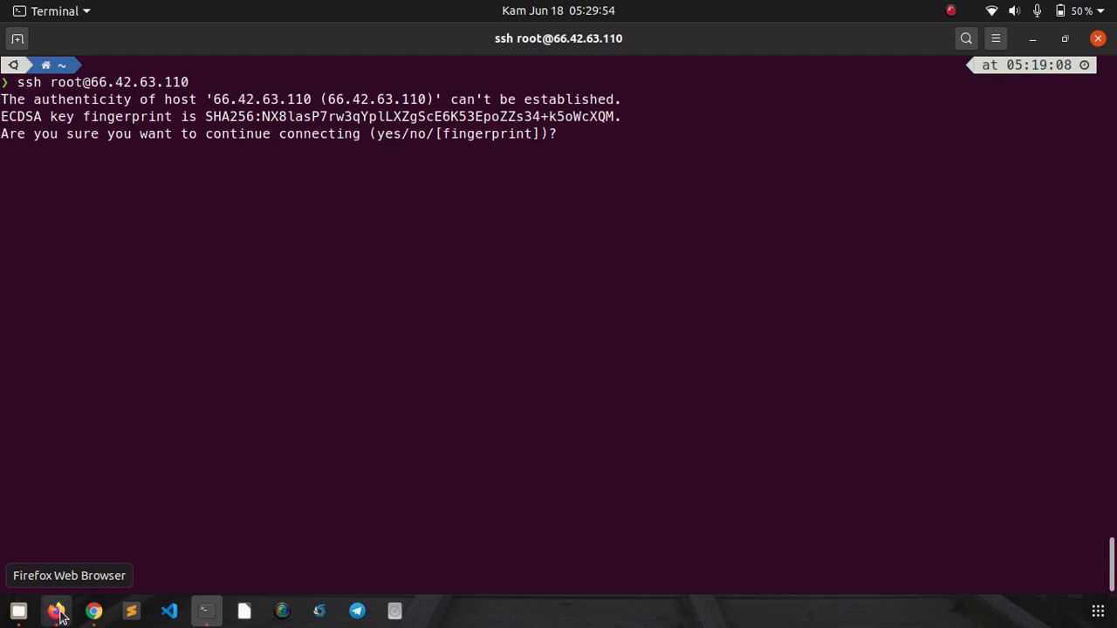
pyautogui.write('yes')
pyautogui.press('Return')
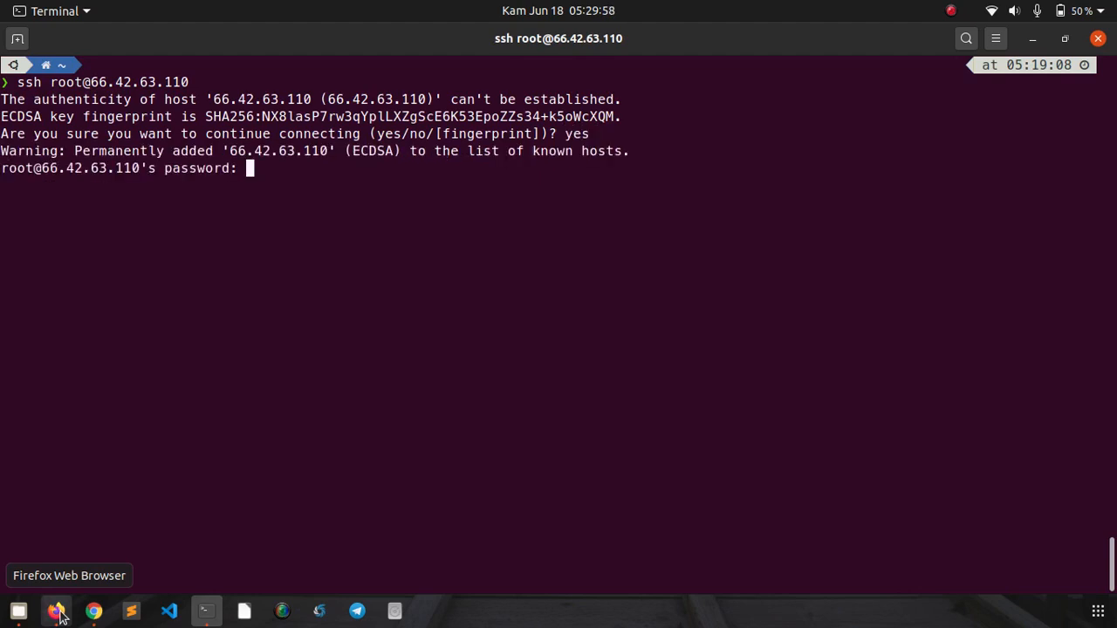
# - Take the root password from the Vultr server details and submit it at the SSH prompt
pyautogui.click(56, 611)
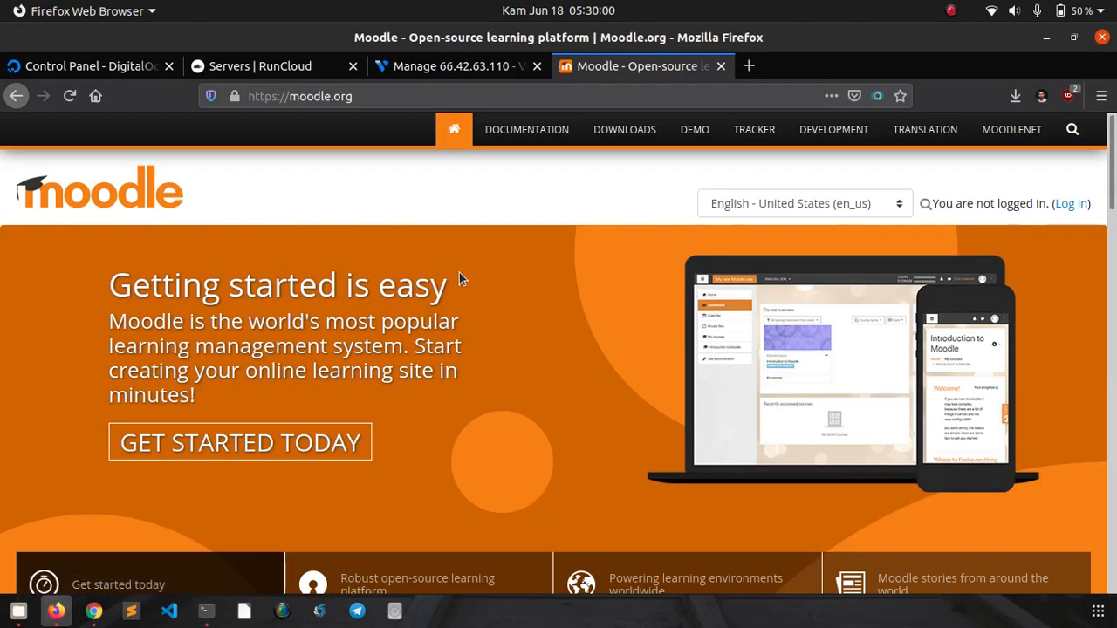
pyautogui.click(445, 67)
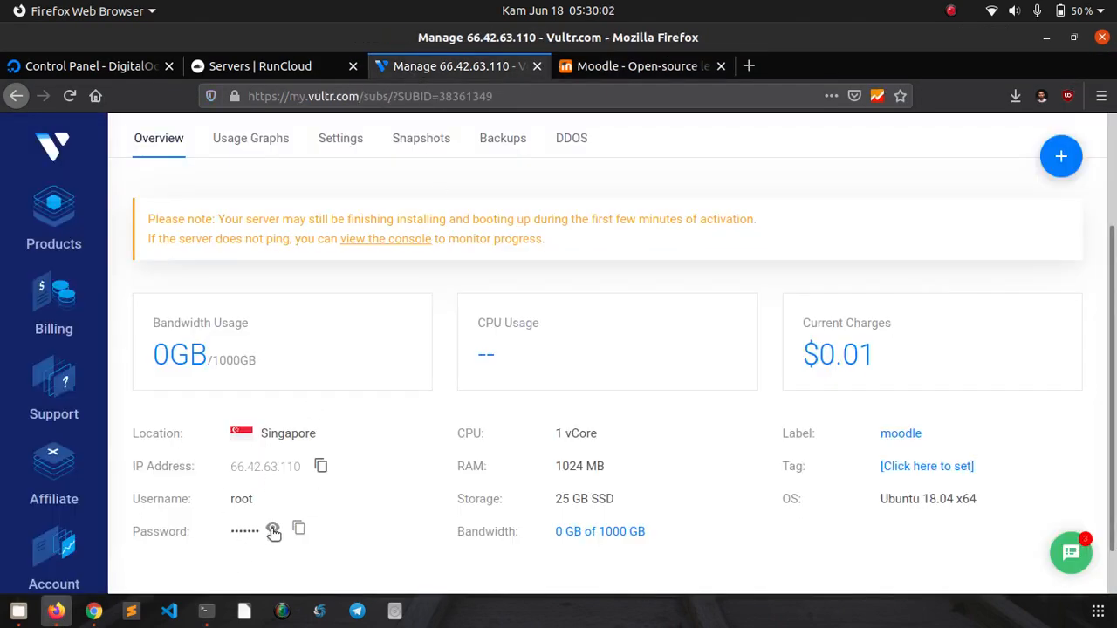
pyautogui.click(202, 612)
pyautogui.rightClick(322, 277)
pyautogui.click(338, 327)
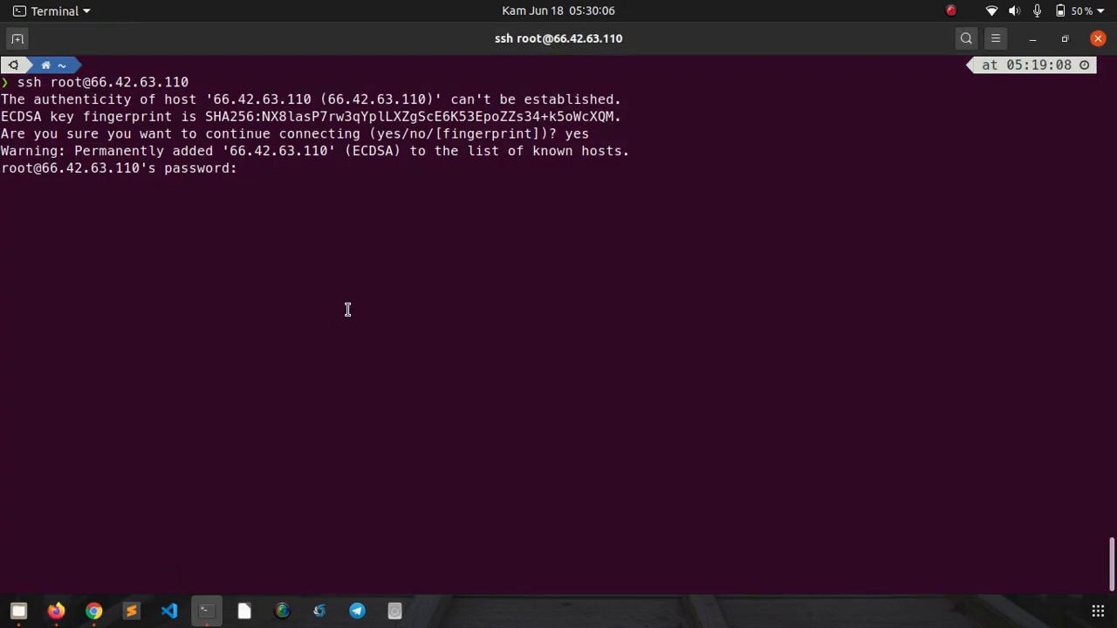
pyautogui.press('Return')
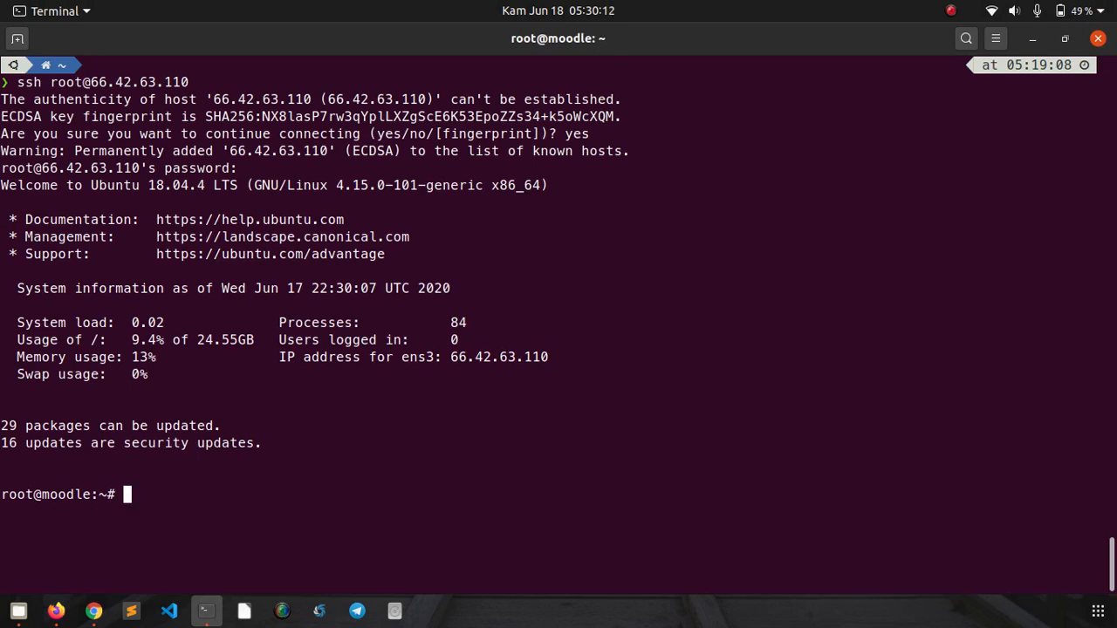
# - Clear the screen and run apt update; apt upgrade -y on the moodle server
pyautogui.hotkey('ctrl', 'l')
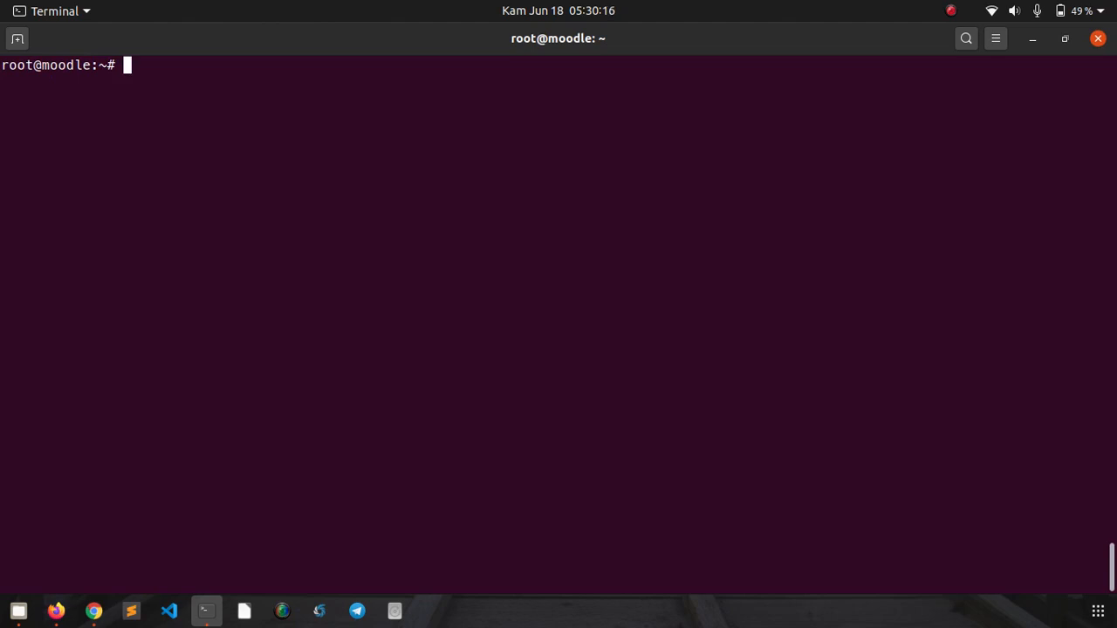
pyautogui.write('apt update')
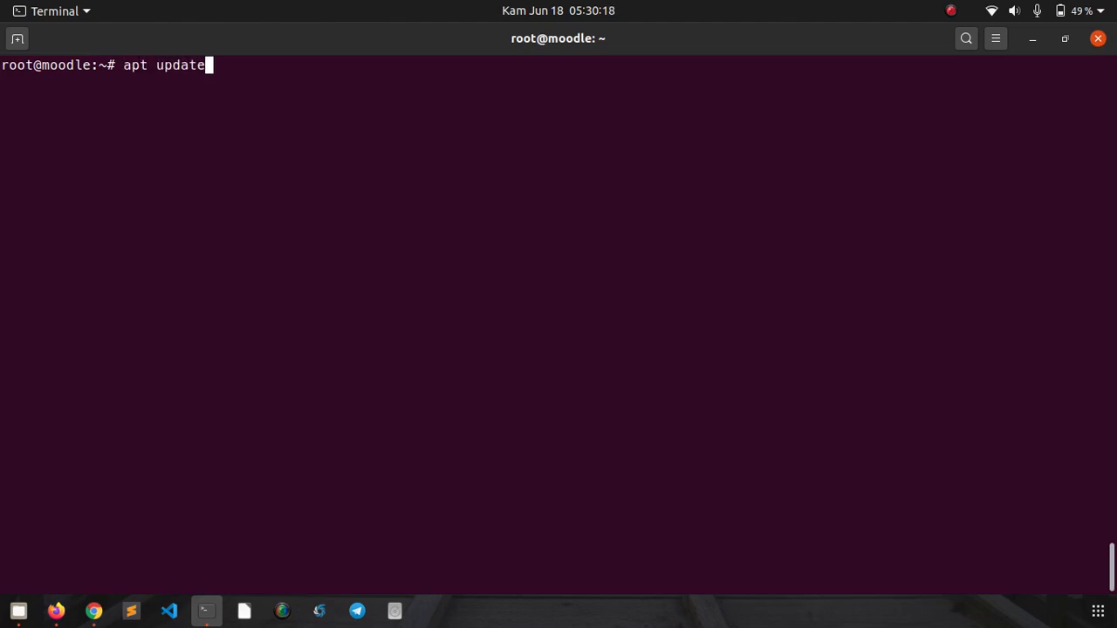
pyautogui.write('; apt upgrade -')
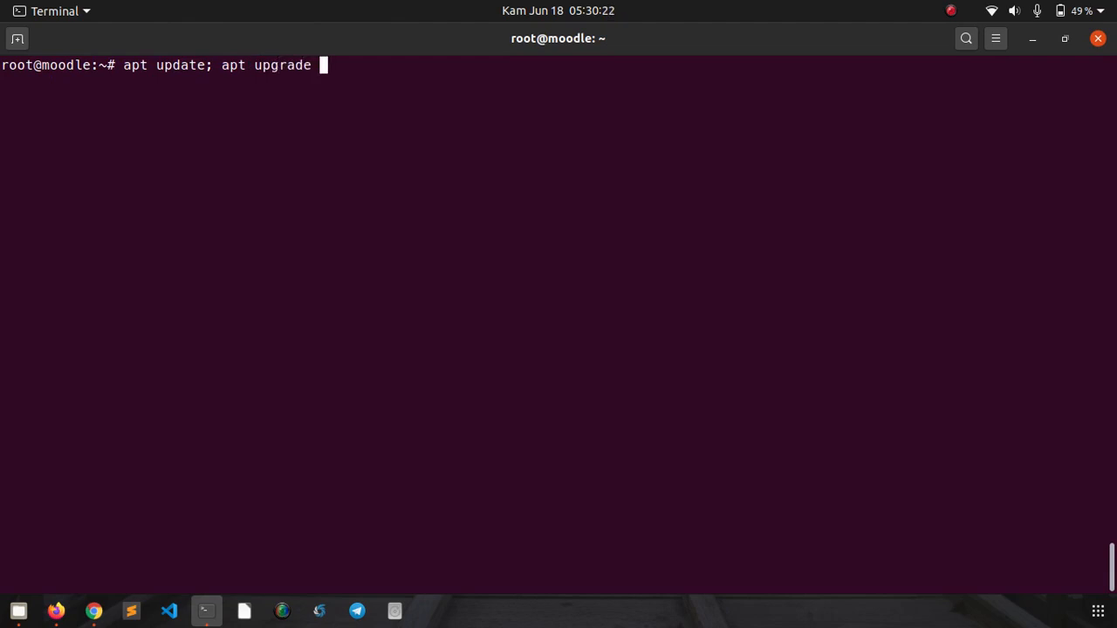
pyautogui.write('y')
pyautogui.press('Return')
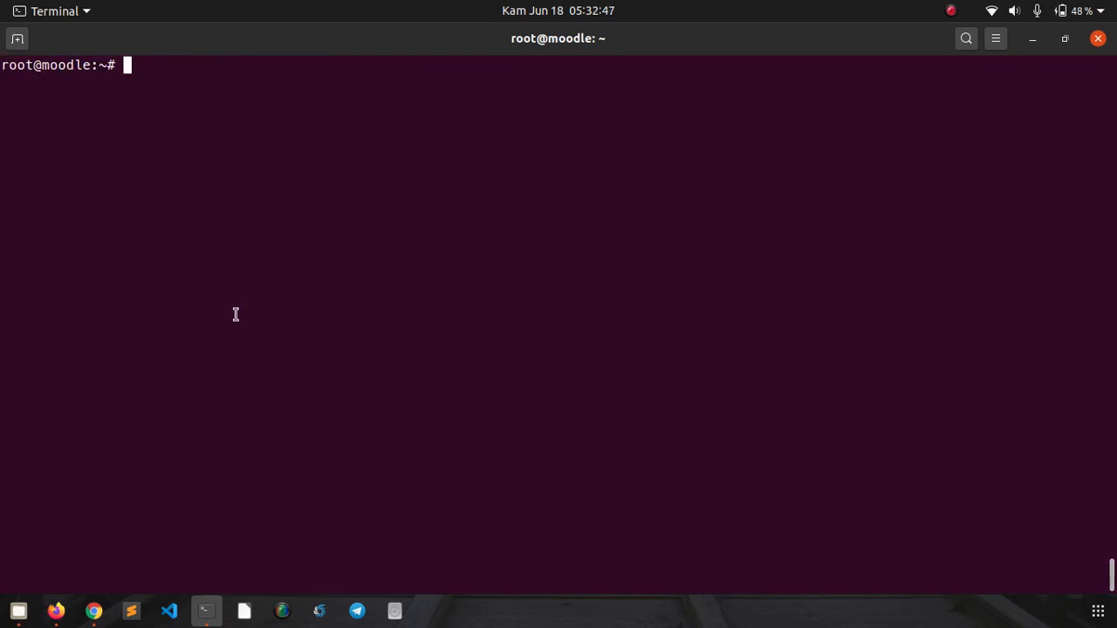
# - Switch to the Servers | RunCloud tab and look over its empty servers list
pyautogui.click(56, 610)
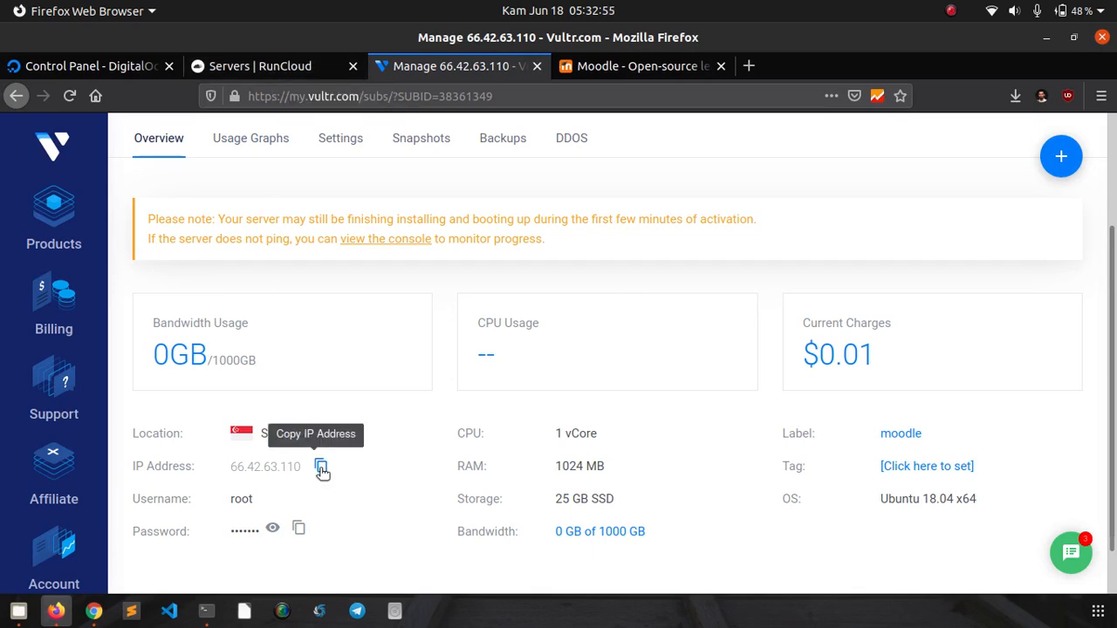
pyautogui.click(266, 66)
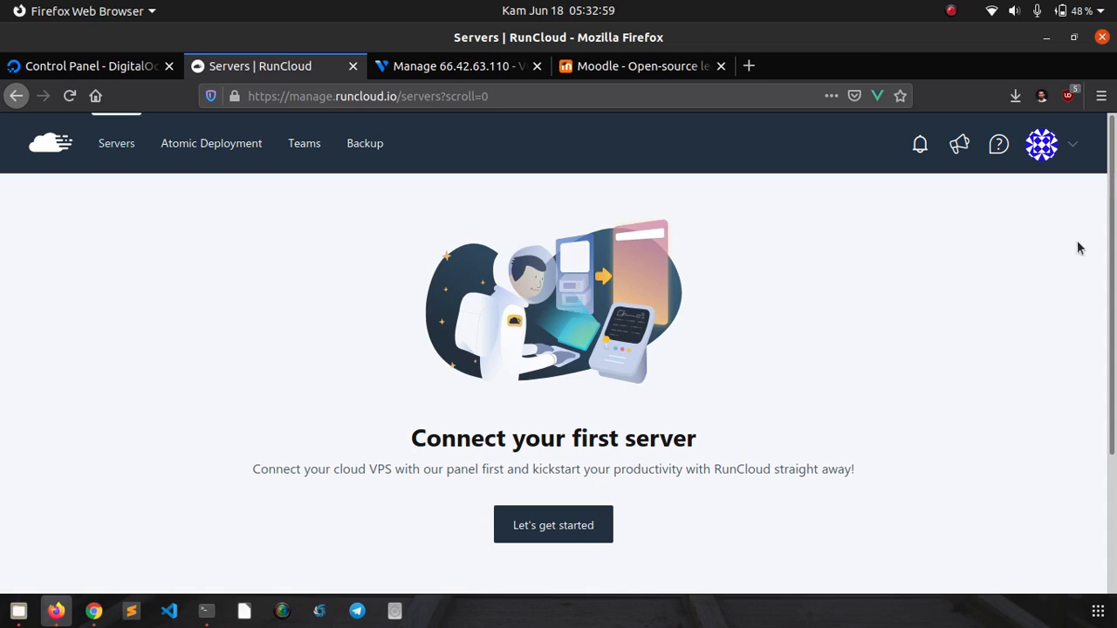
pyautogui.scroll(-2, 1111, 295)
pyautogui.scroll(2, 1113, 295)
pyautogui.scroll(-4, 487, 349)
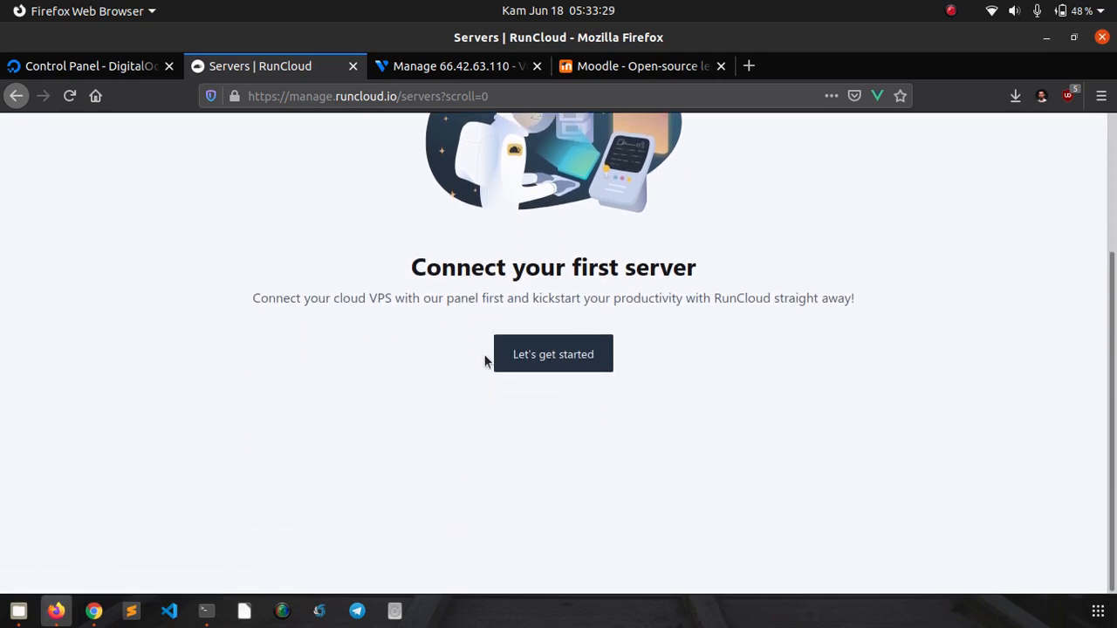
pyautogui.scroll(4, 484, 361)
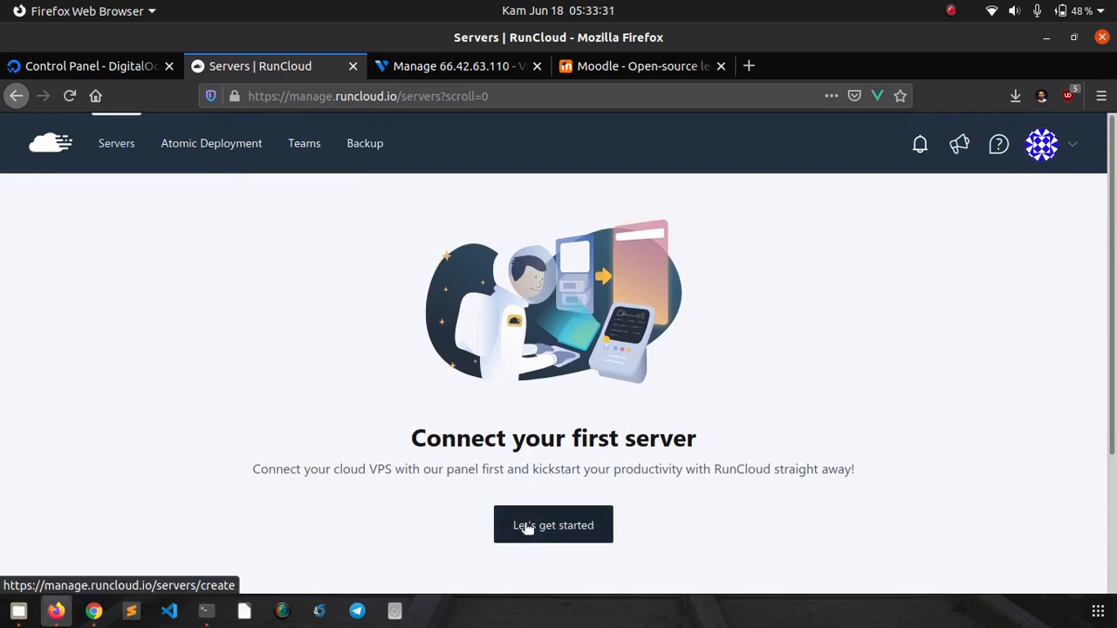
# - Start connecting a new server, show all providers, and choose Others instead of Vultr
pyautogui.click(527, 528)
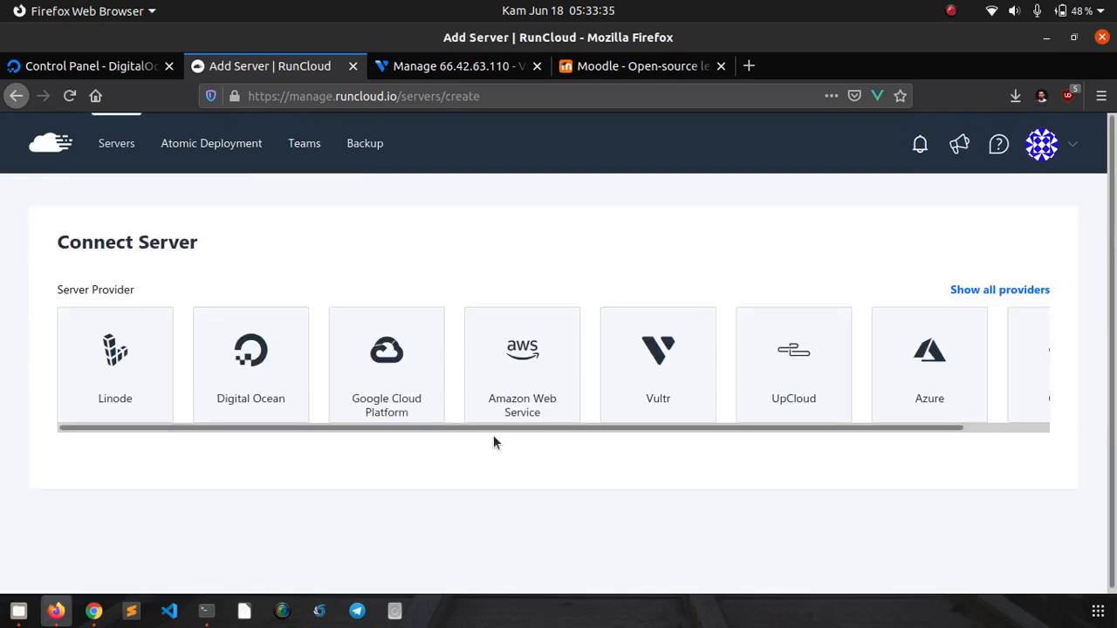
pyautogui.scroll(-1, 64, 456)
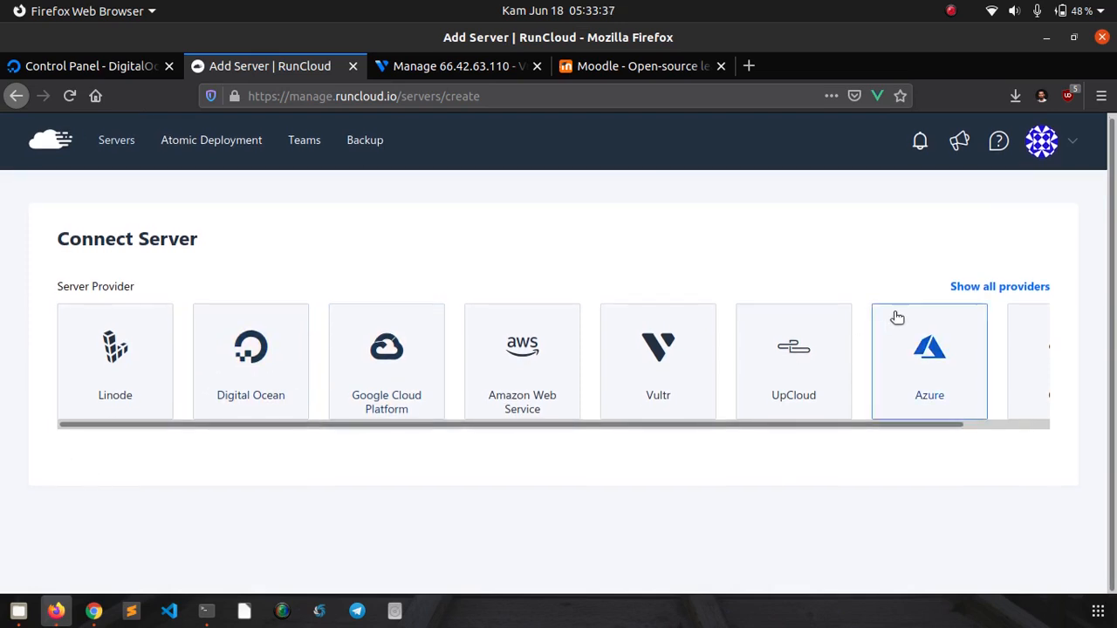
pyautogui.click(985, 287)
pyautogui.scroll(-1, 659, 228)
pyautogui.scroll(-1, 659, 229)
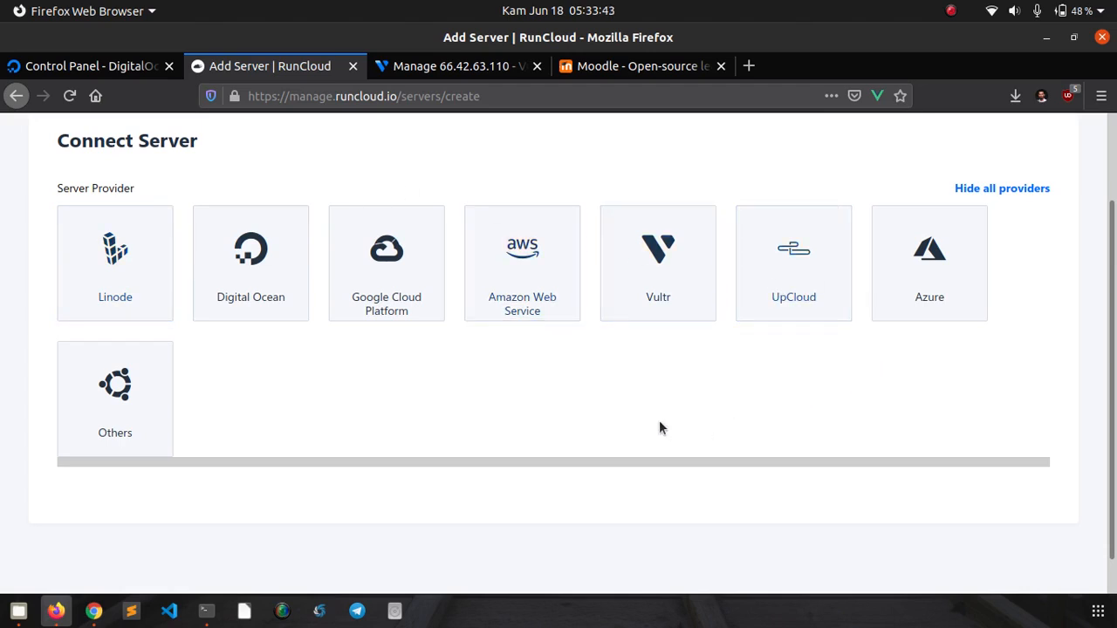
pyautogui.click(660, 293)
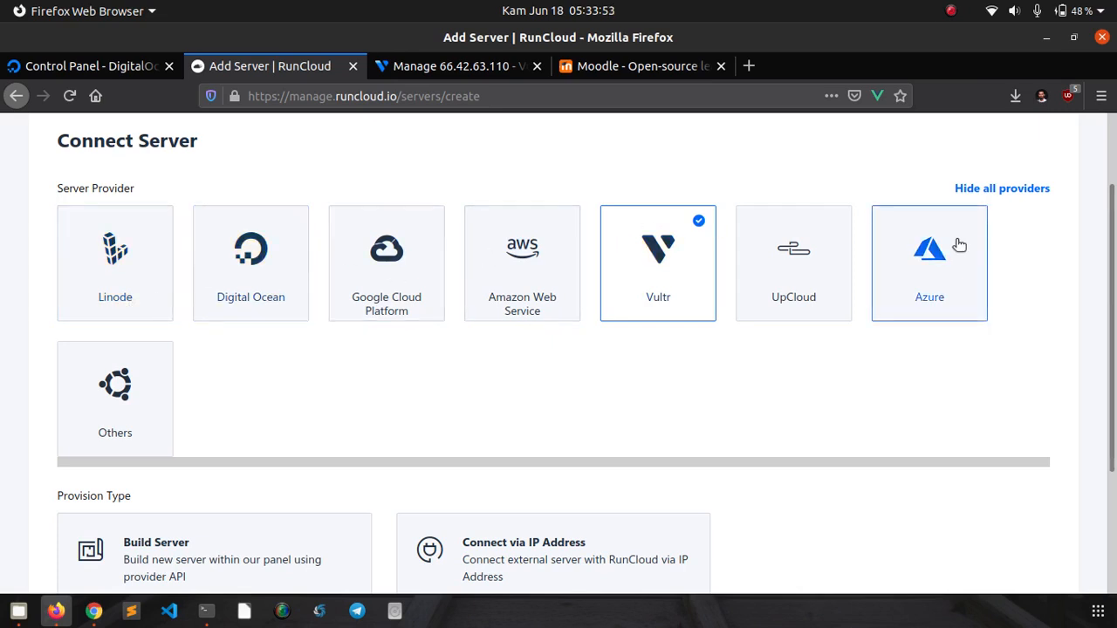
pyautogui.click(149, 428)
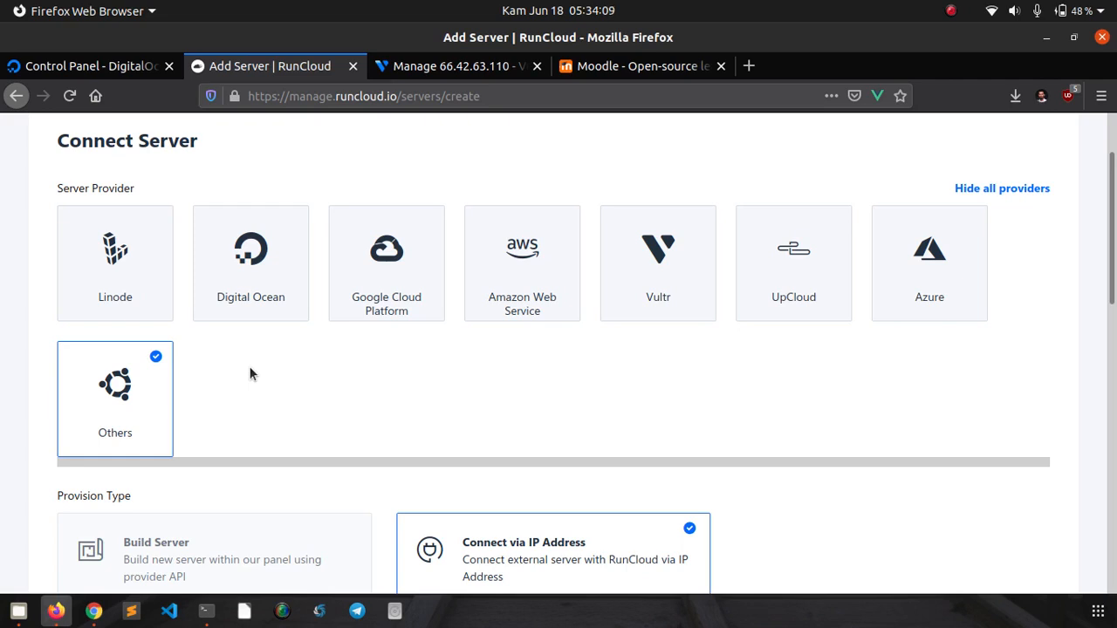
pyautogui.scroll(-2, 247, 368)
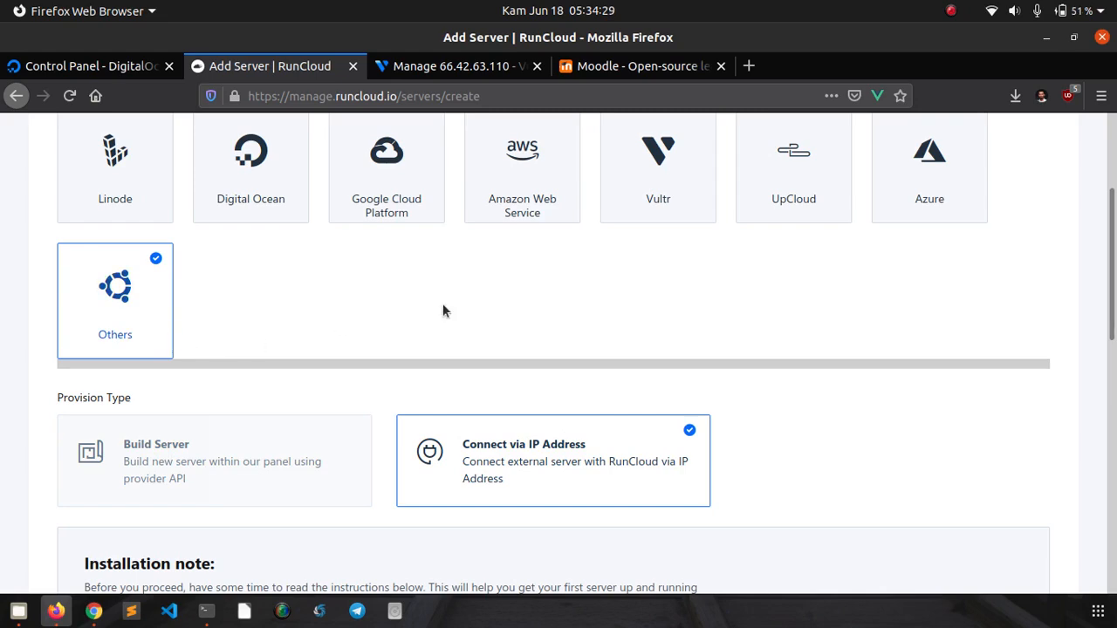
pyautogui.scroll(-5, 520, 307)
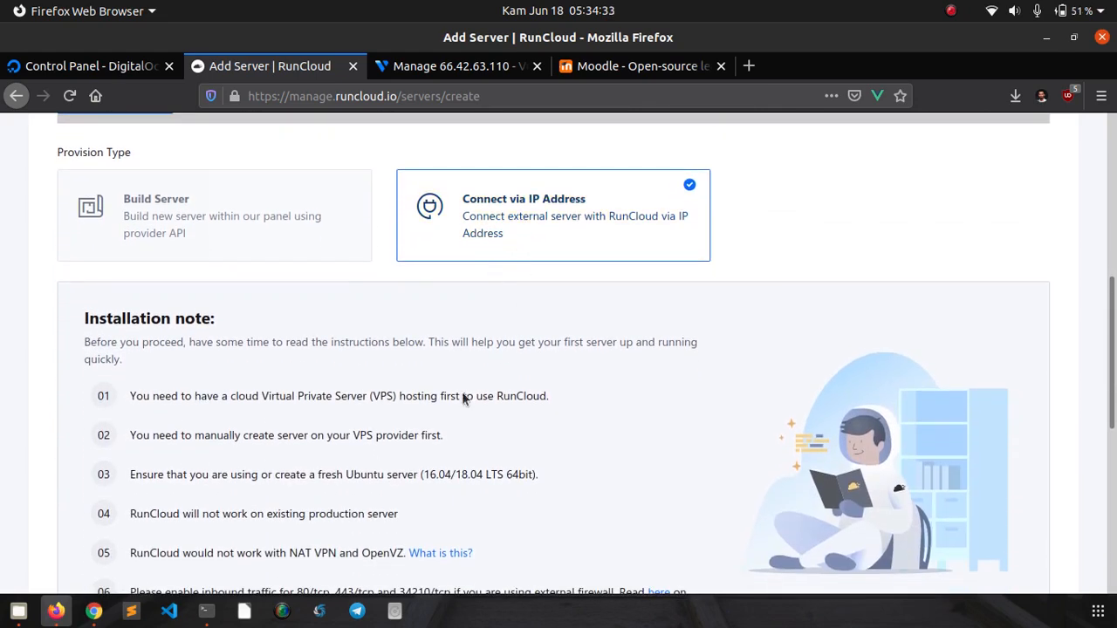
# - Enter server name moodle and IP 66.42.63.110, then add the server
pyautogui.click(206, 610)
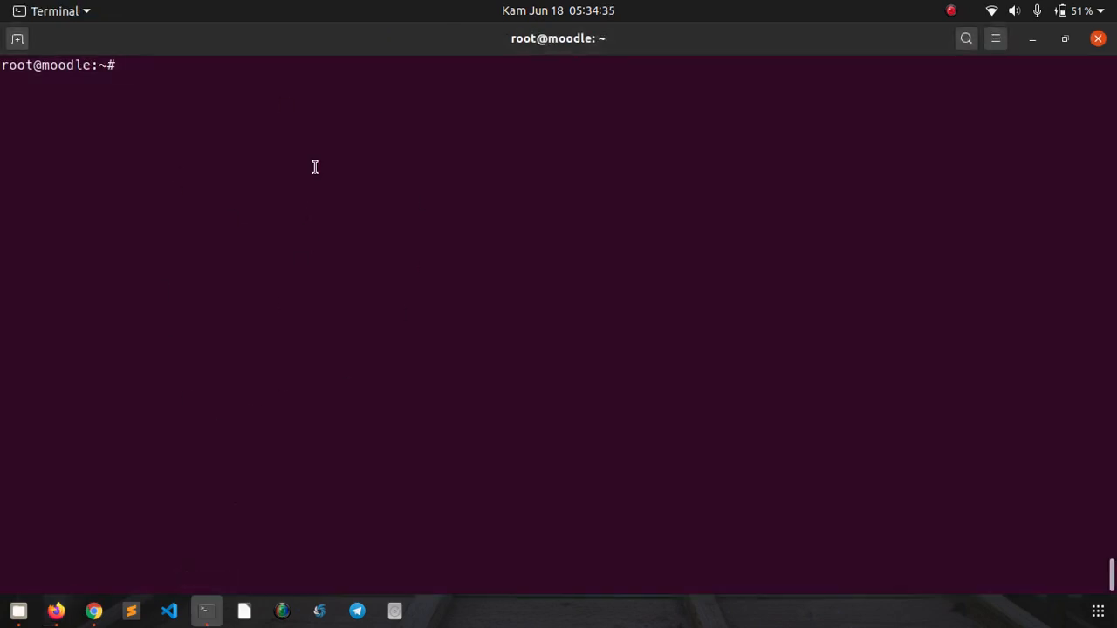
pyautogui.click(56, 611)
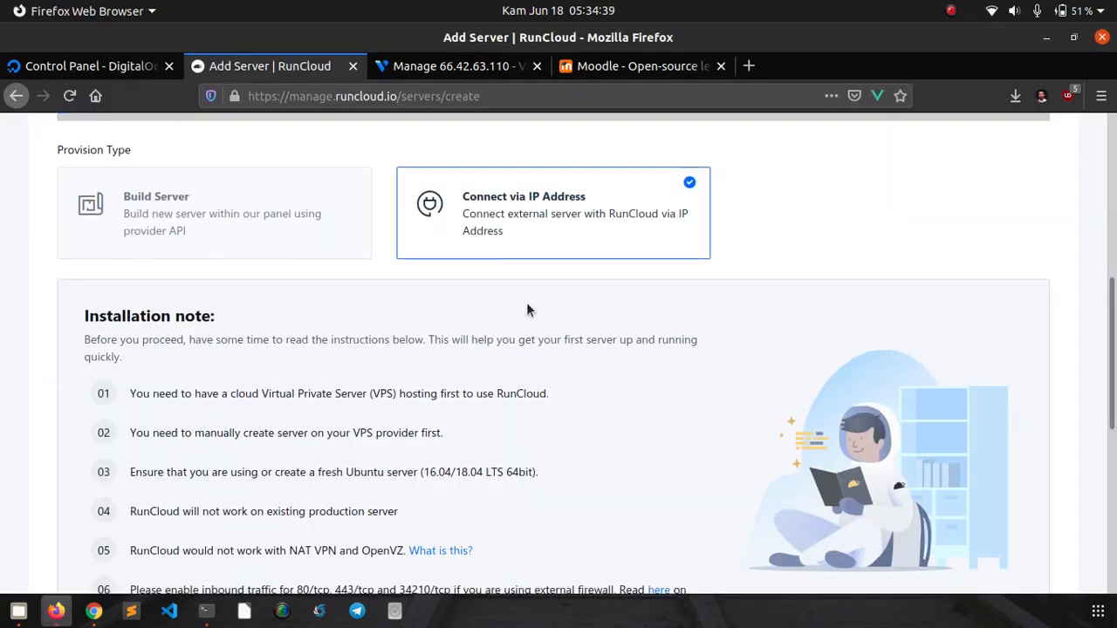
pyautogui.scroll(-5, 526, 310)
pyautogui.scroll(-4, 528, 312)
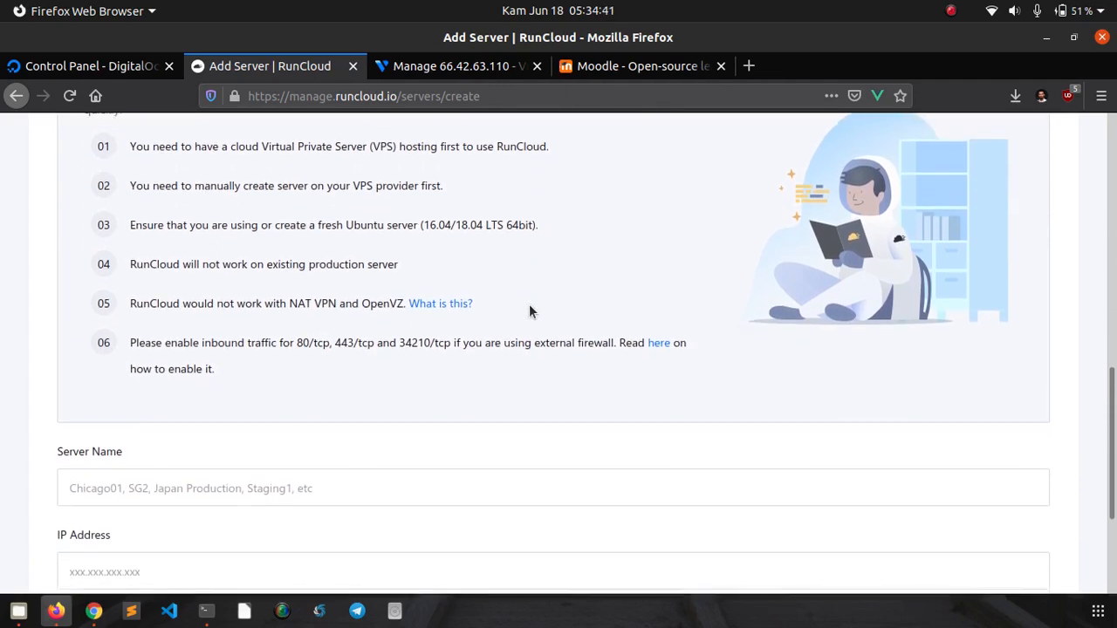
pyautogui.click(418, 305)
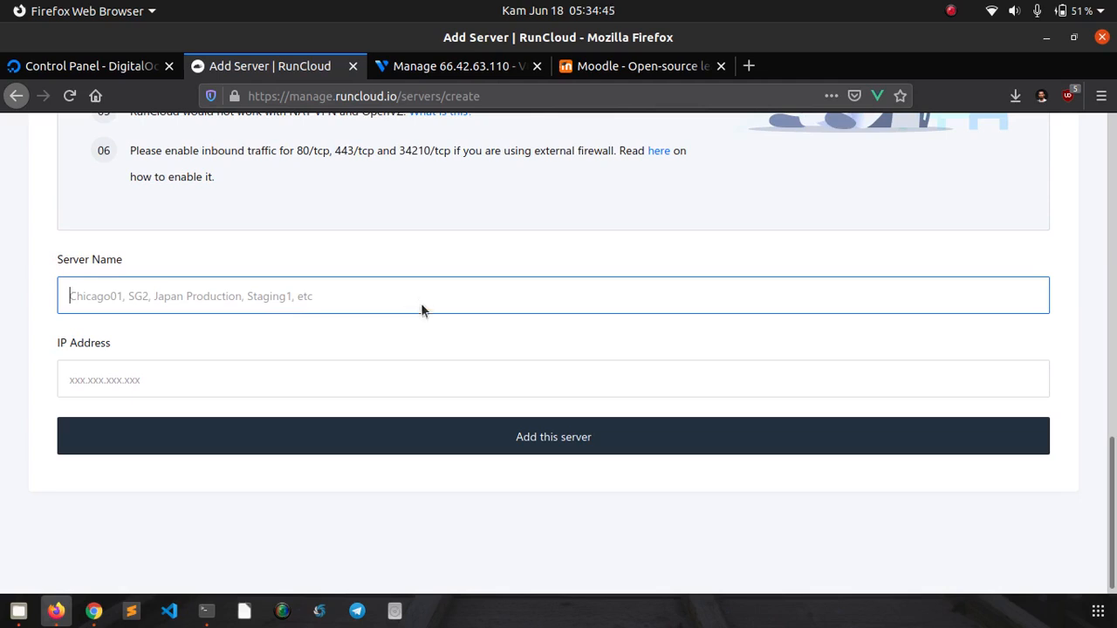
pyautogui.write('moodle')
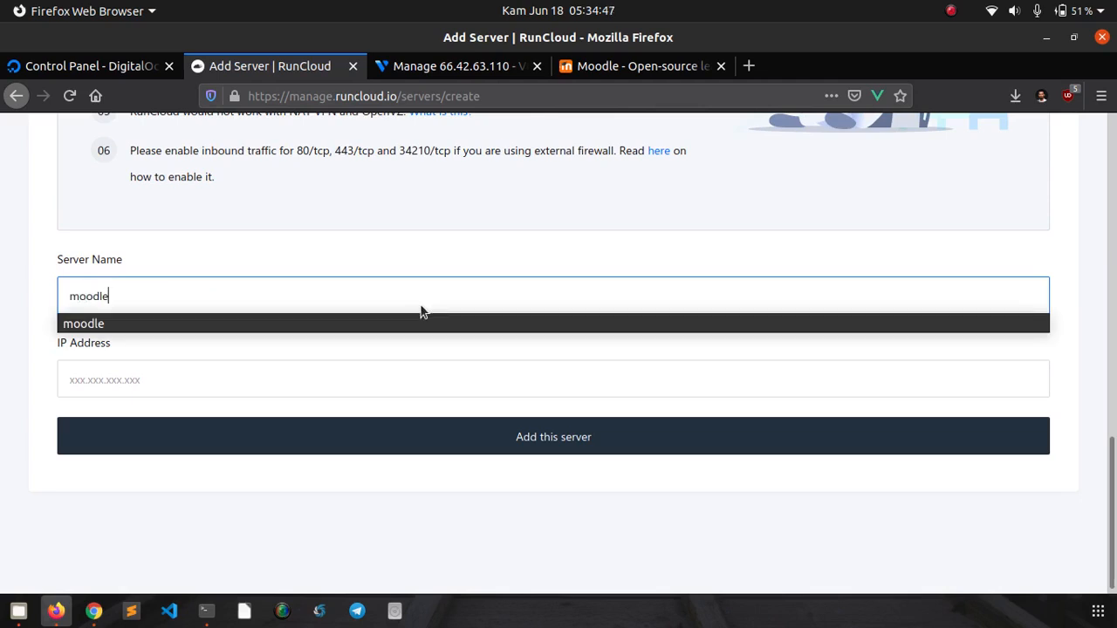
pyautogui.click(431, 323)
pyautogui.click(362, 386)
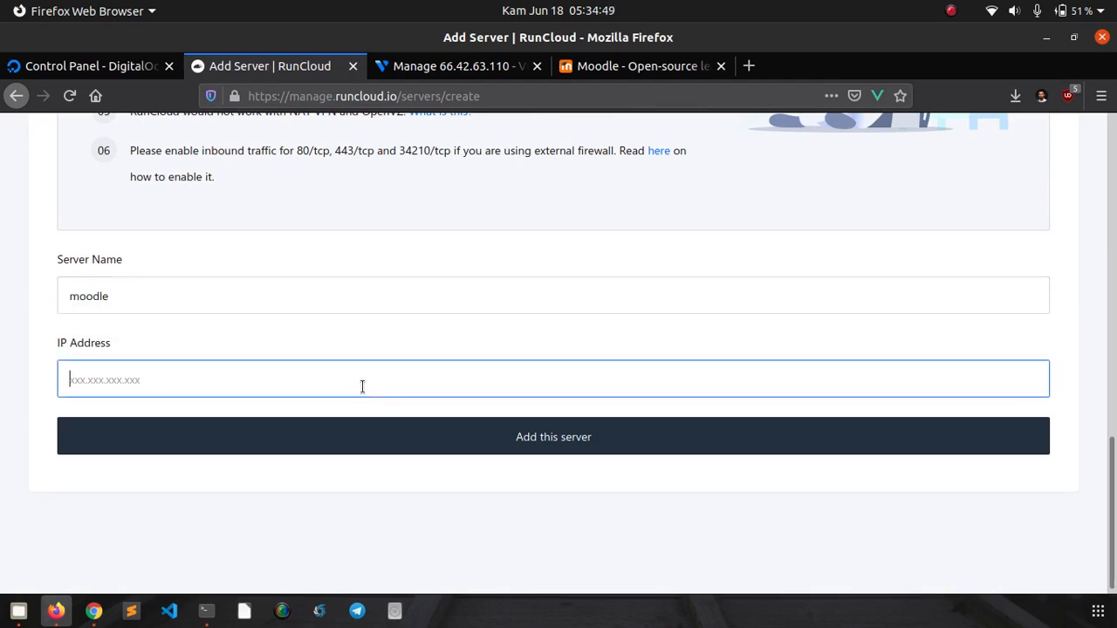
pyautogui.write('66.42.63.110')
pyautogui.click(340, 505)
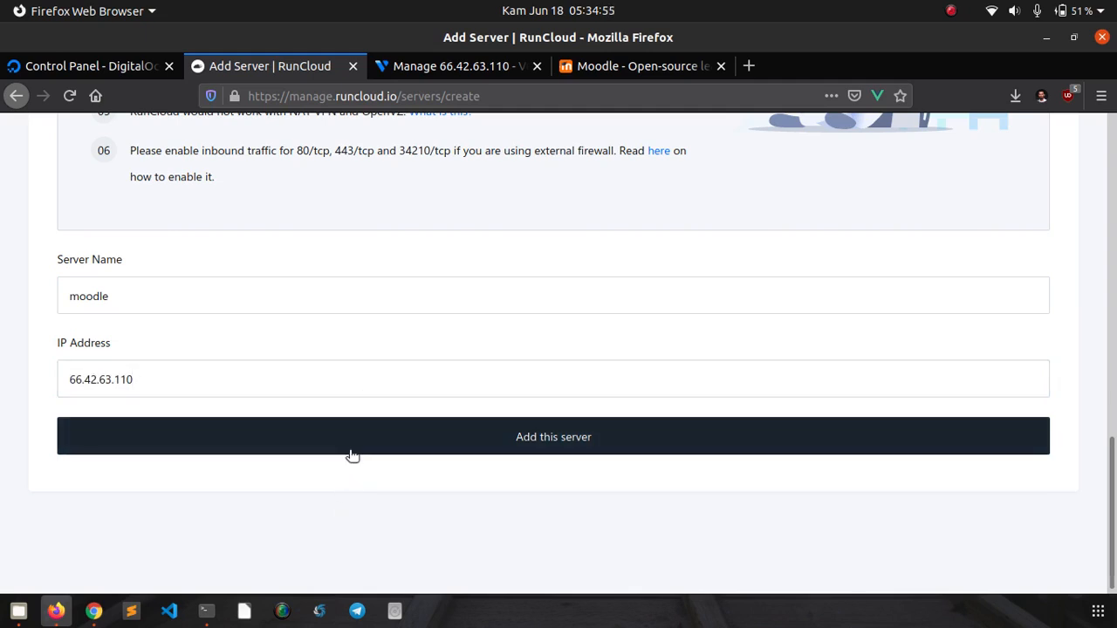
pyautogui.click(352, 452)
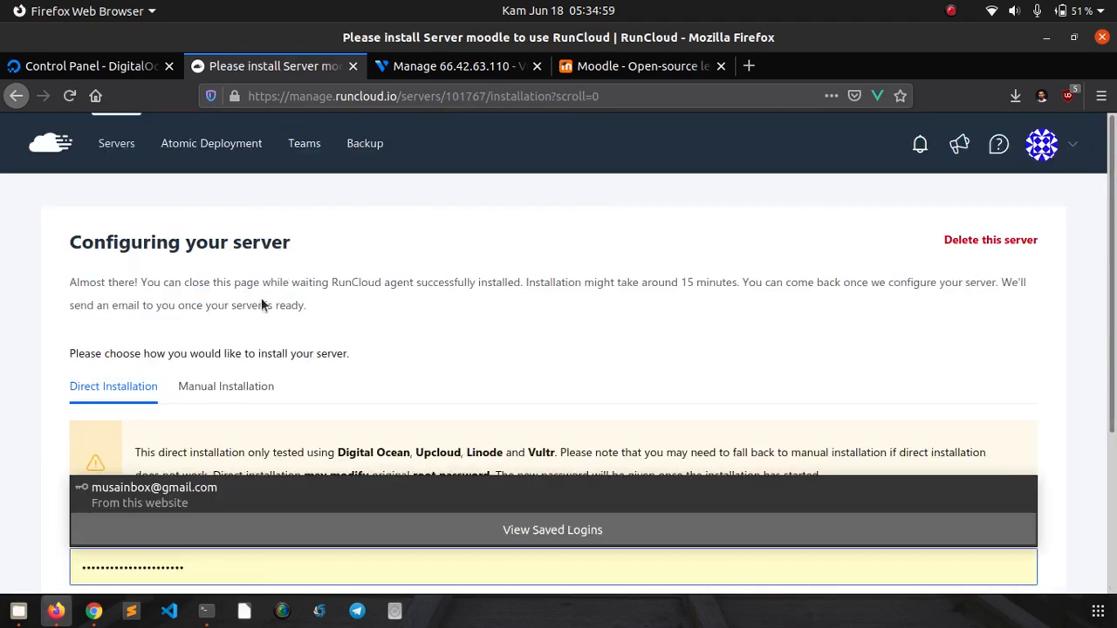
# - Compare the Manual Installation and direct installation options, checking the prefilled root password
pyautogui.scroll(-3, 9, 407)
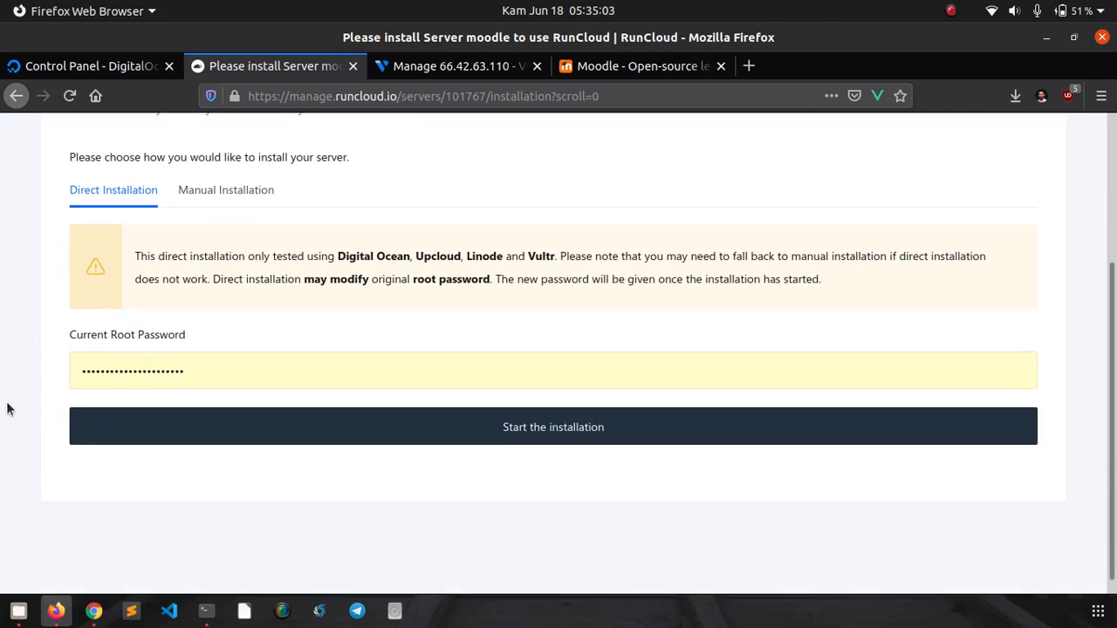
pyautogui.scroll(2, 2, 363)
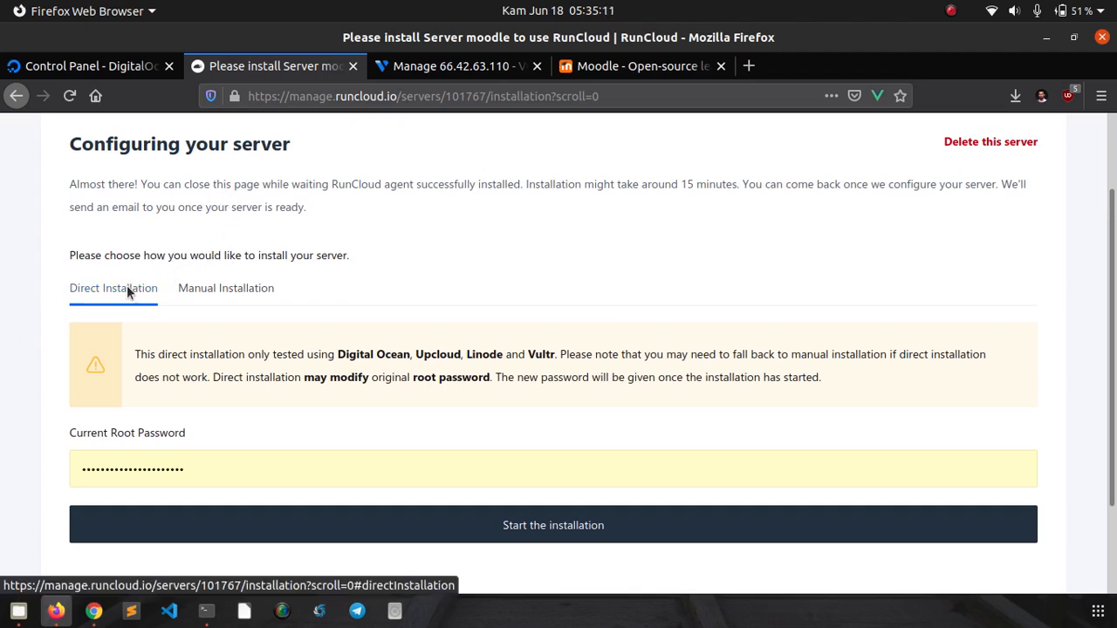
pyautogui.click(187, 294)
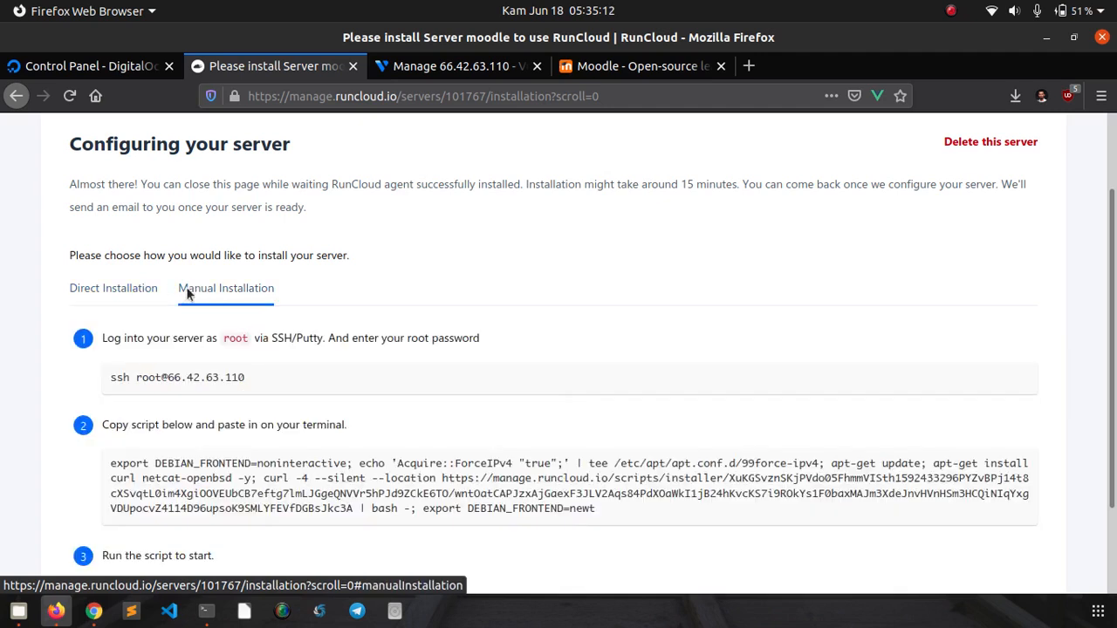
pyautogui.click(120, 289)
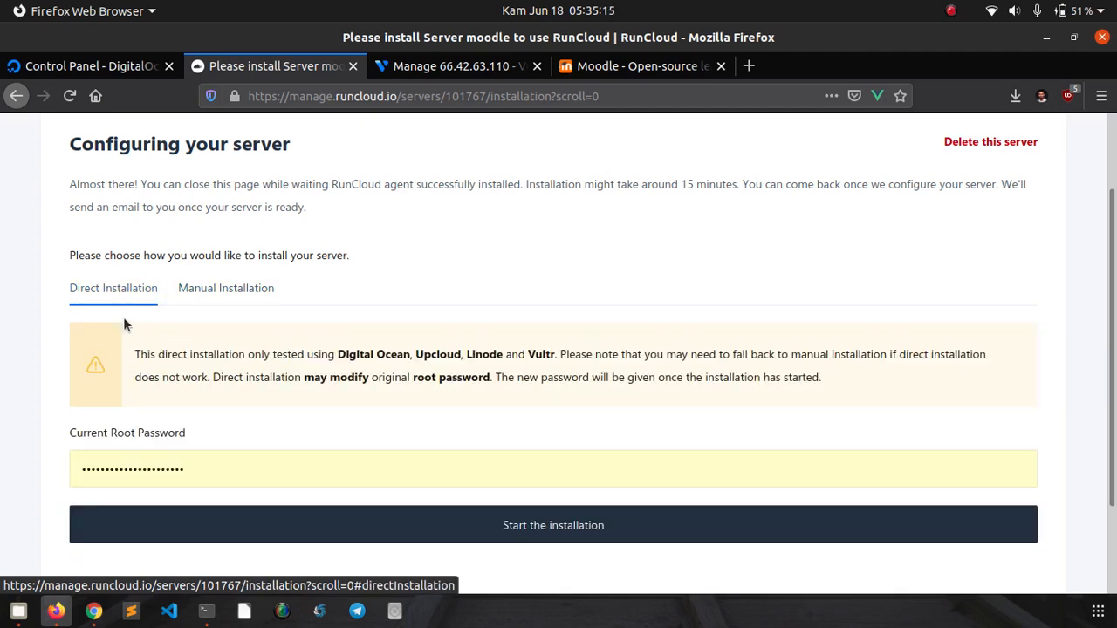
pyautogui.click(196, 465)
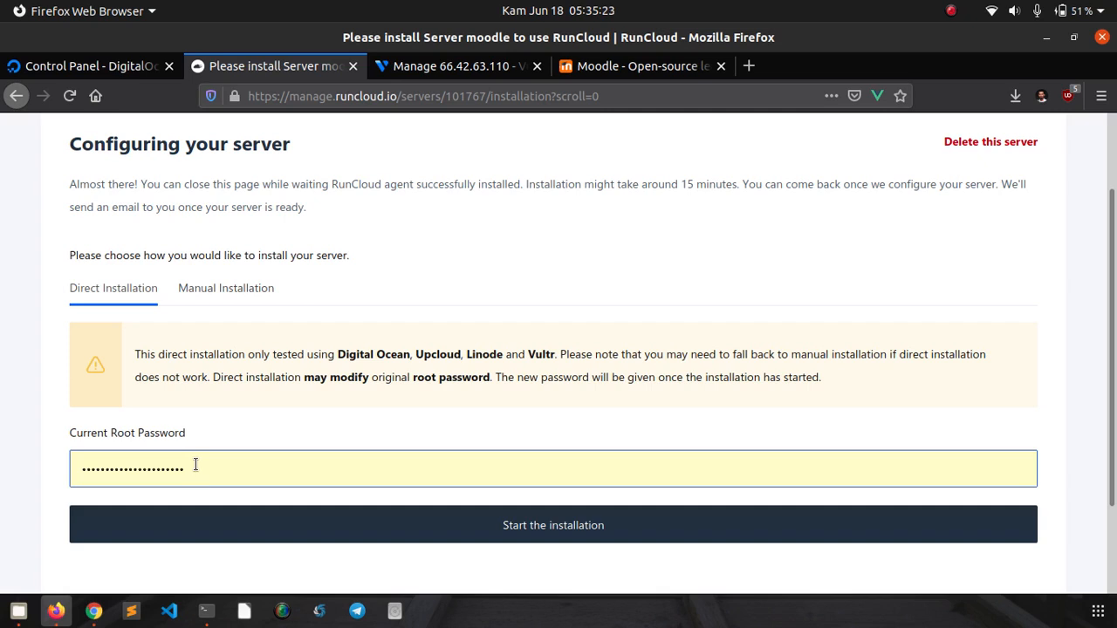
pyautogui.click(208, 291)
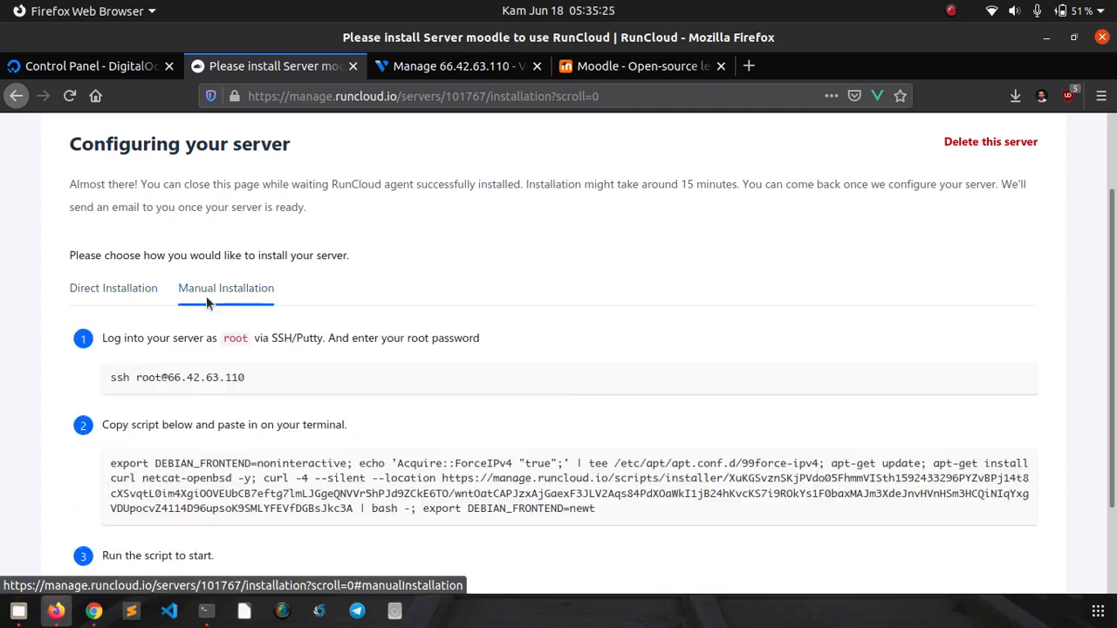
pyautogui.scroll(-2, 200, 410)
pyautogui.moveTo(252, 372)
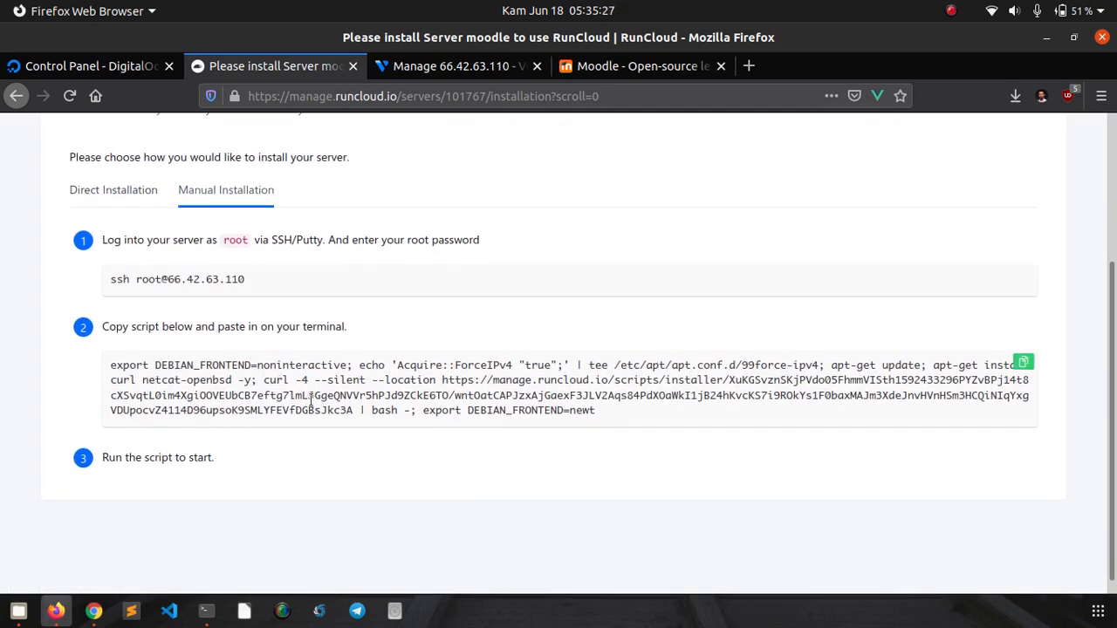
pyautogui.scroll(1, 230, 398)
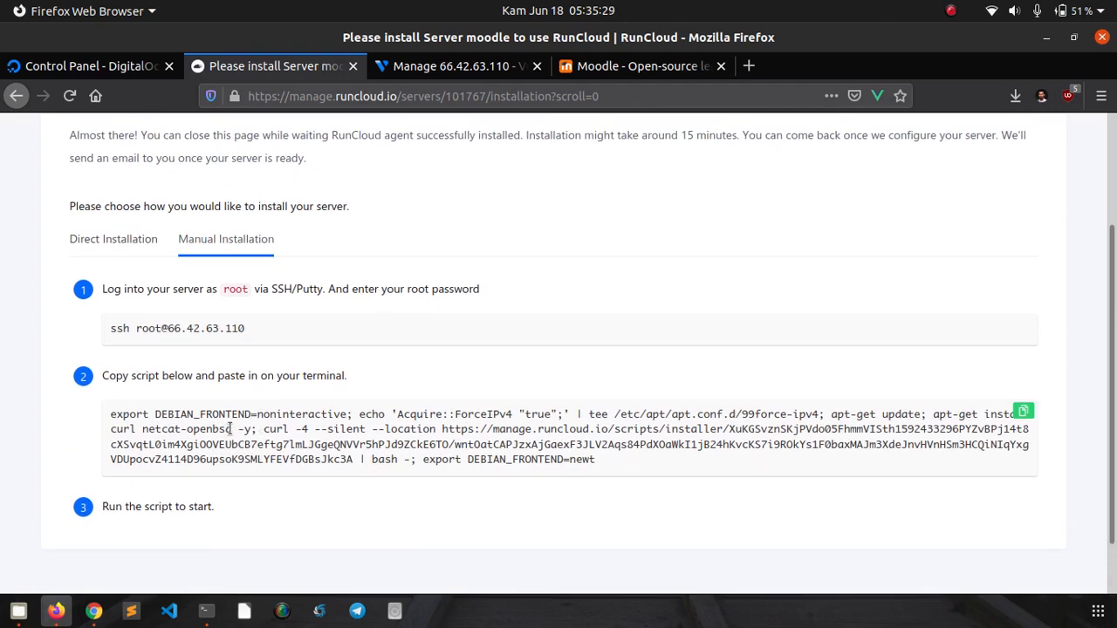
pyautogui.scroll(1, 167, 314)
pyautogui.click(137, 298)
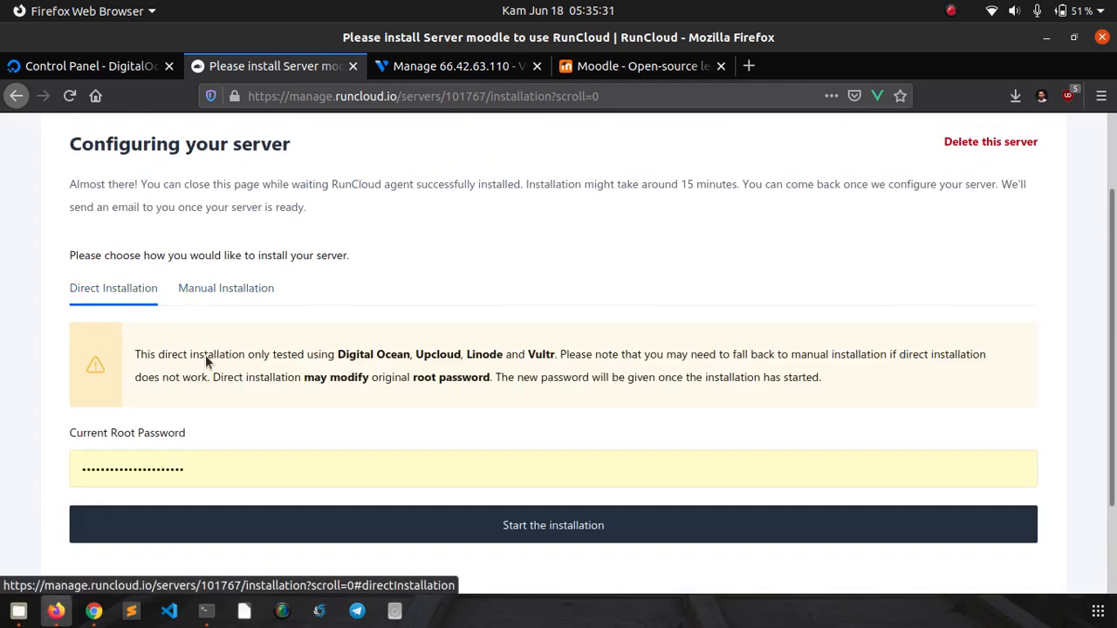
pyautogui.click(178, 464)
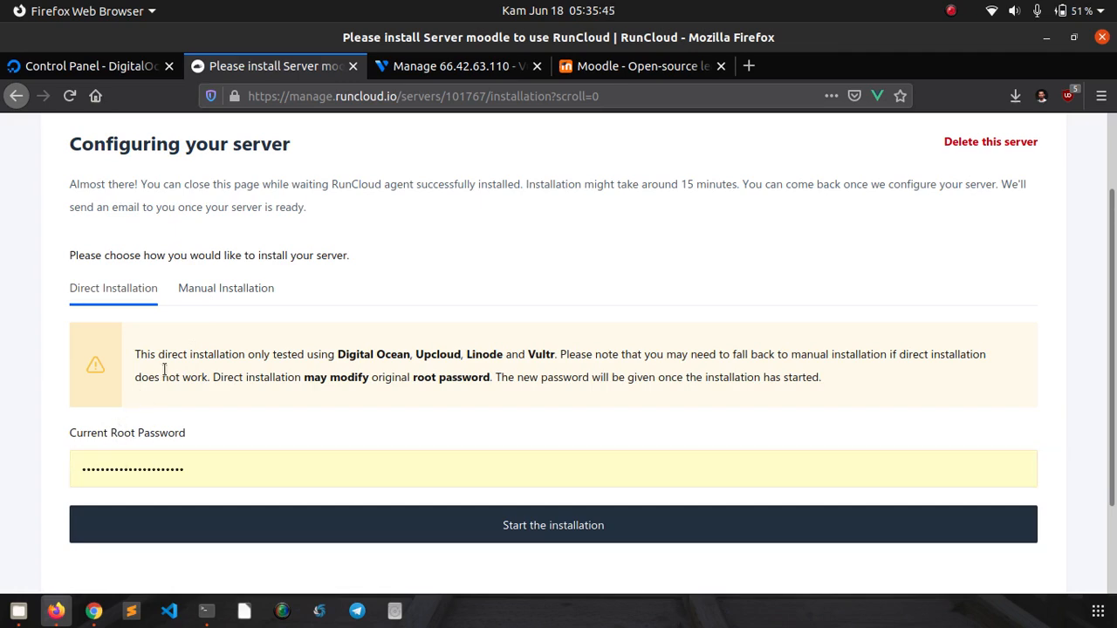
# - Copy the installer script from the Manual Installation steps
pyautogui.click(210, 300)
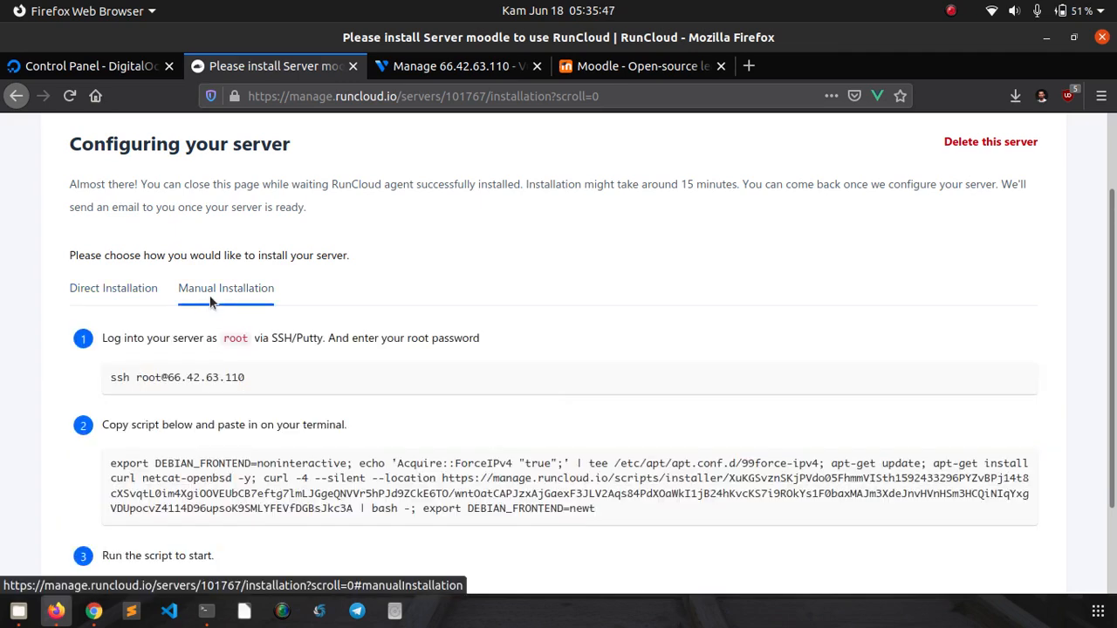
pyautogui.scroll(-2, 279, 344)
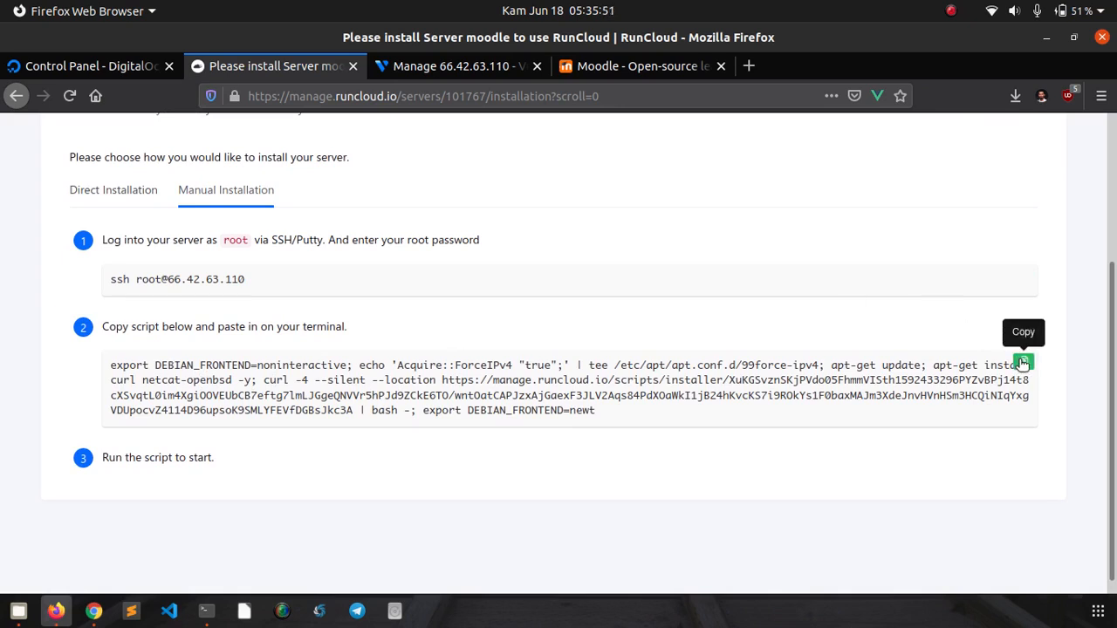
pyautogui.click(1023, 363)
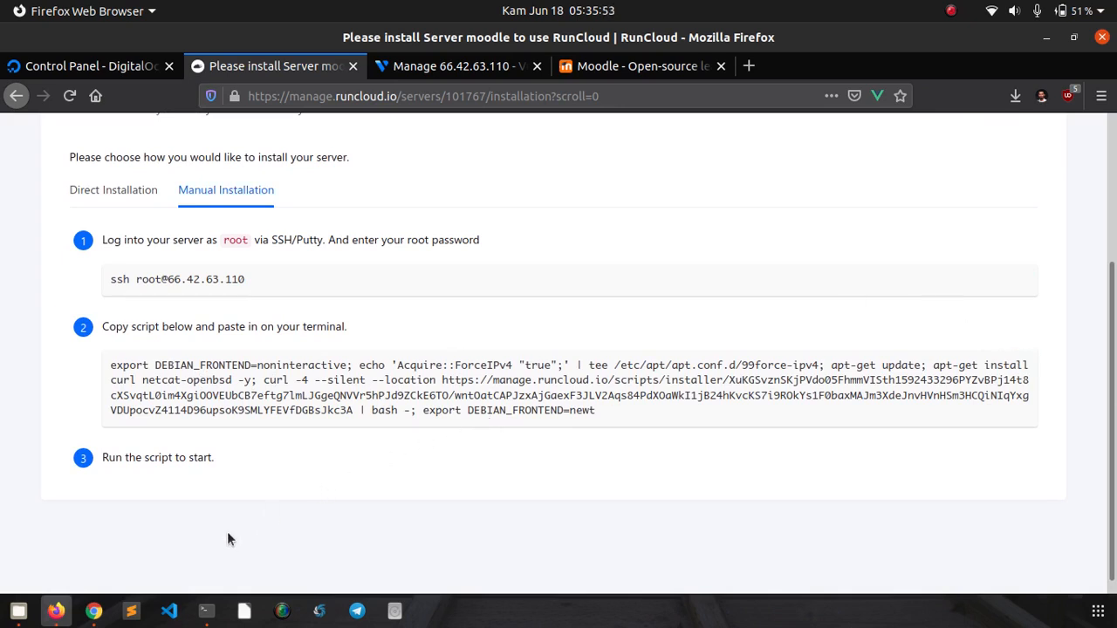
pyautogui.click(208, 611)
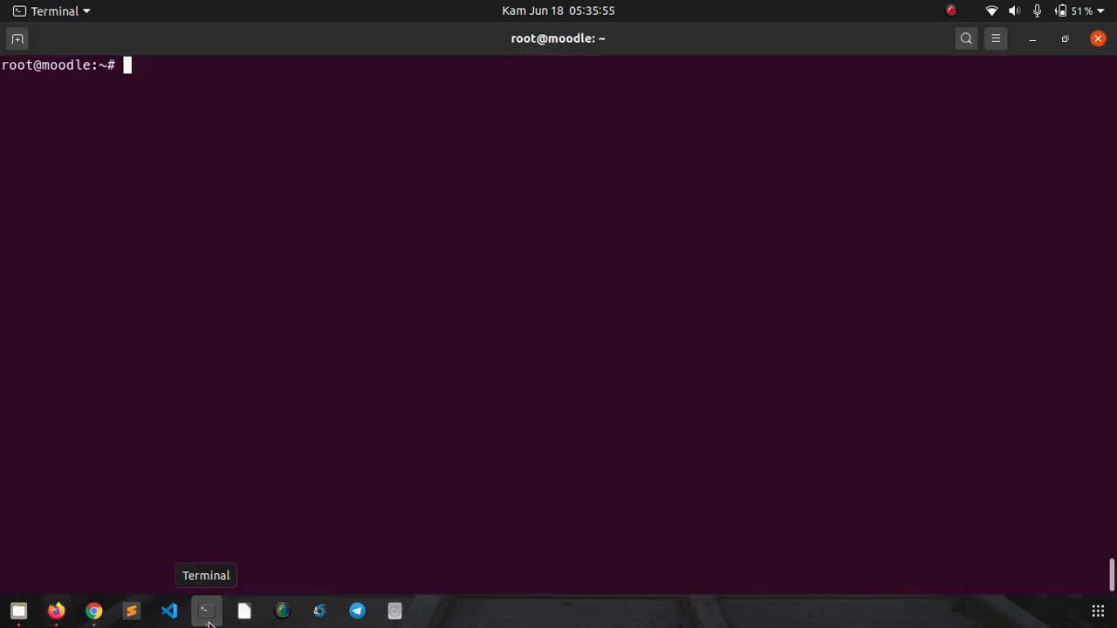
# - Paste and run the RunCloud installer script, monitoring progress in RunCloud and Terminal
pyautogui.rightClick(329, 275)
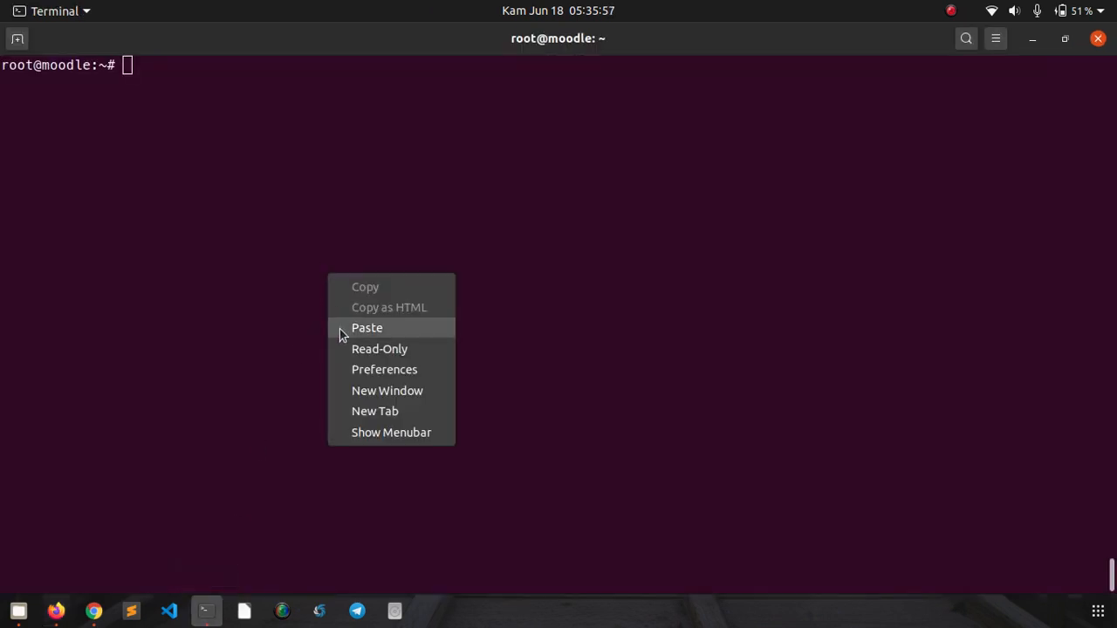
pyautogui.click(366, 328)
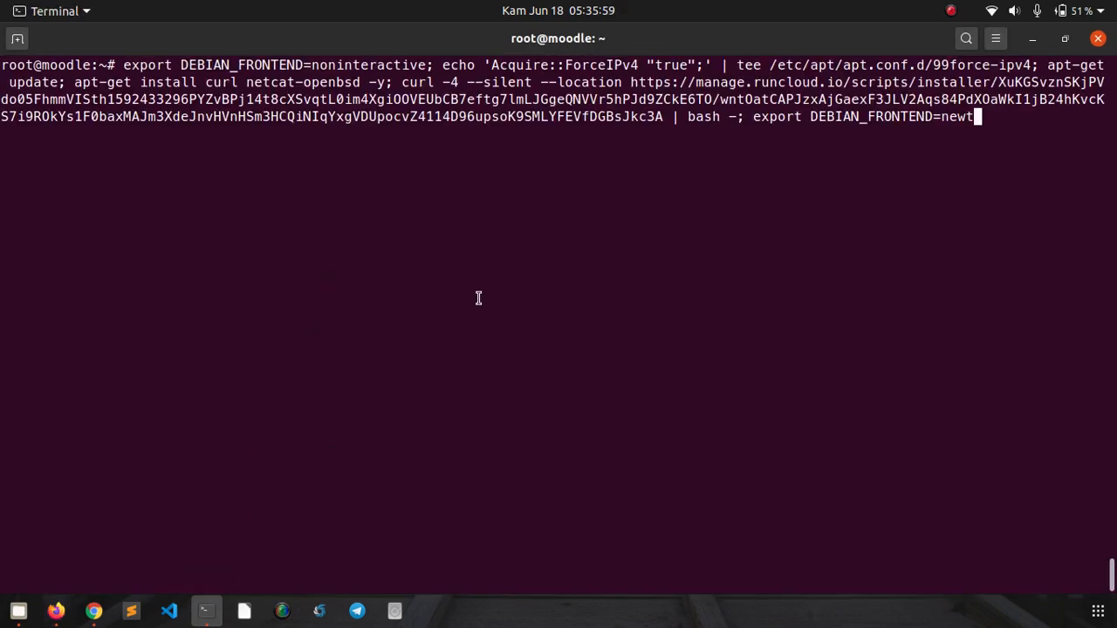
pyautogui.press('Return')
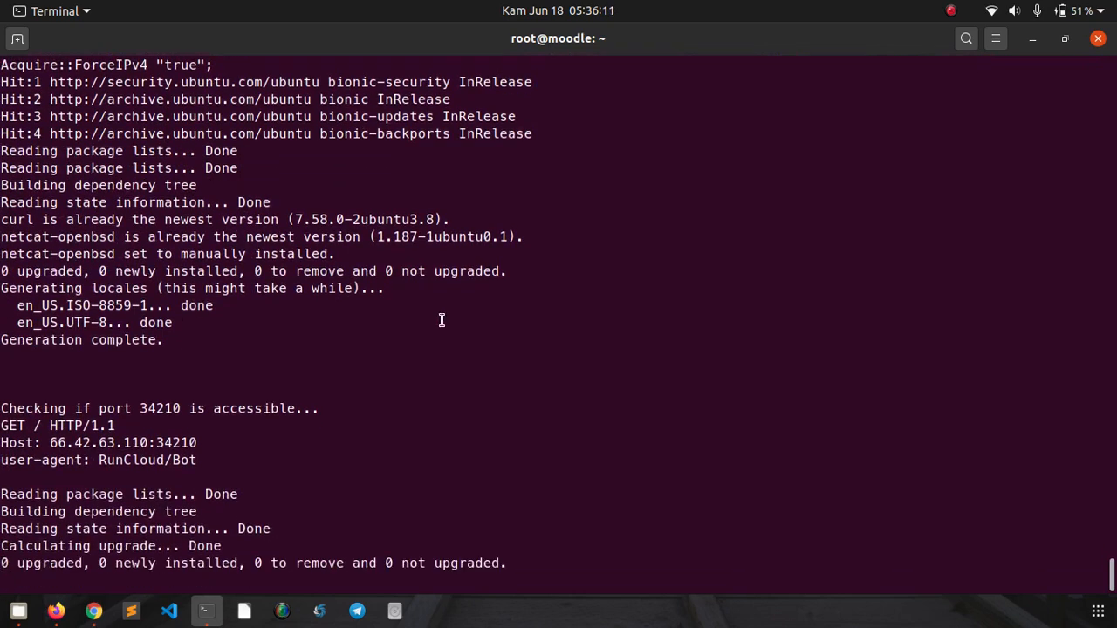
pyautogui.click(56, 610)
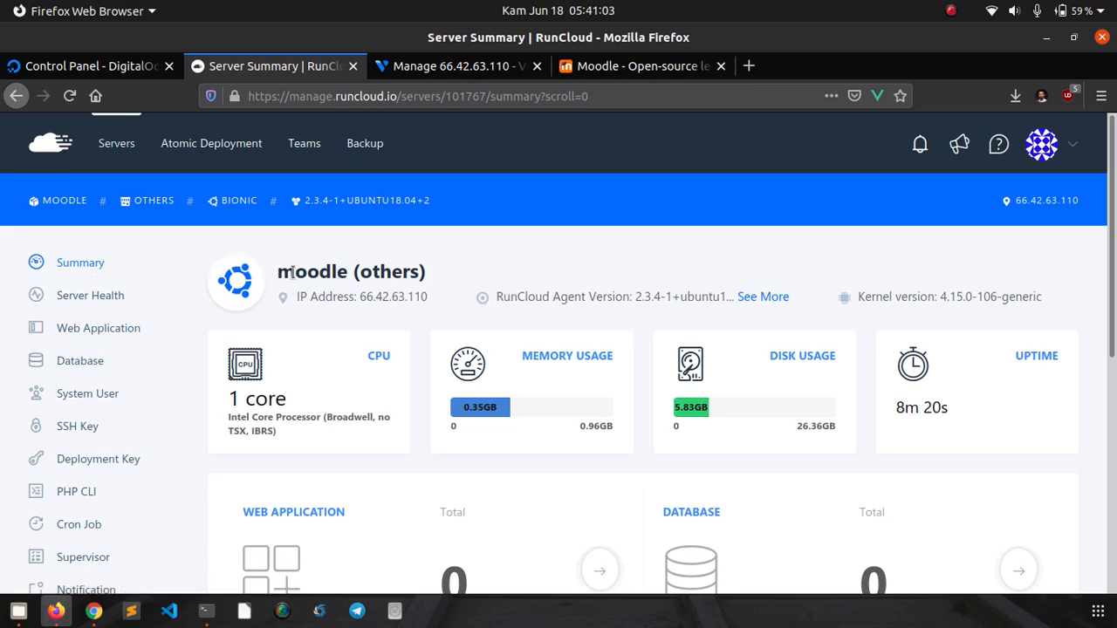
pyautogui.click(207, 613)
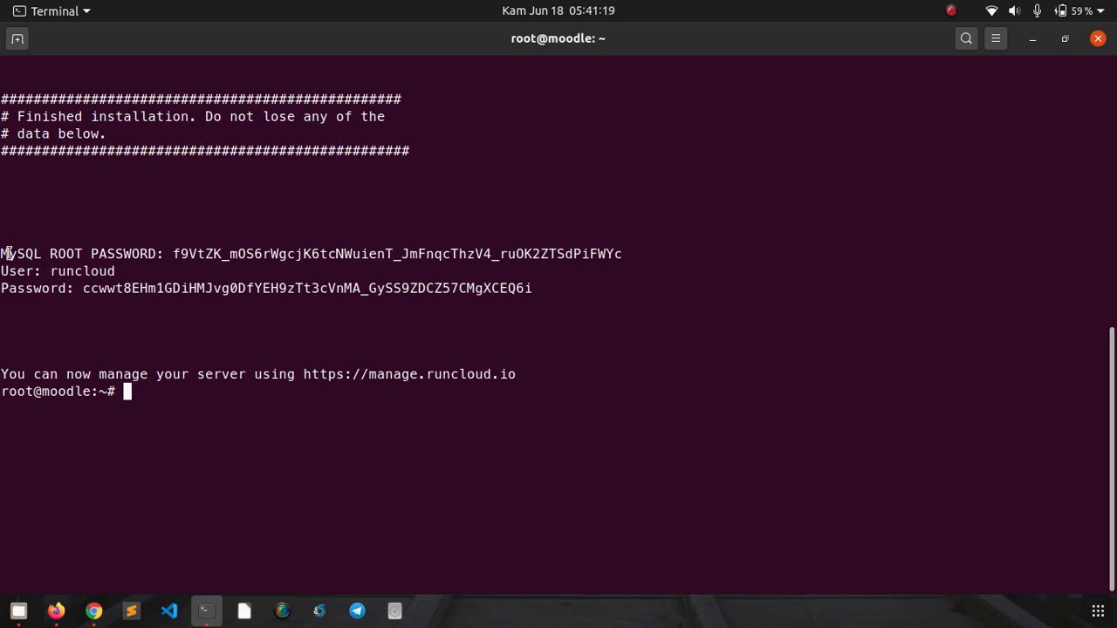
# - Copy the MySQL root and runcloud user credentials the installer printed
pyautogui.moveTo(2, 253); pyautogui.dragTo(635, 288)
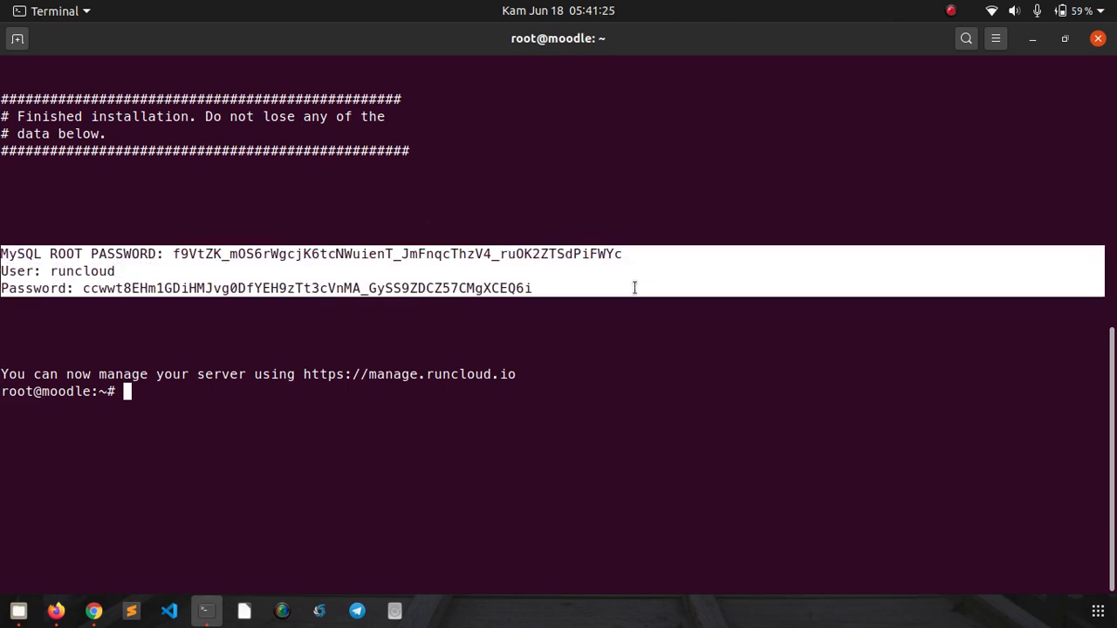
pyautogui.rightClick(517, 273)
pyautogui.click(523, 287)
pyautogui.click(499, 318)
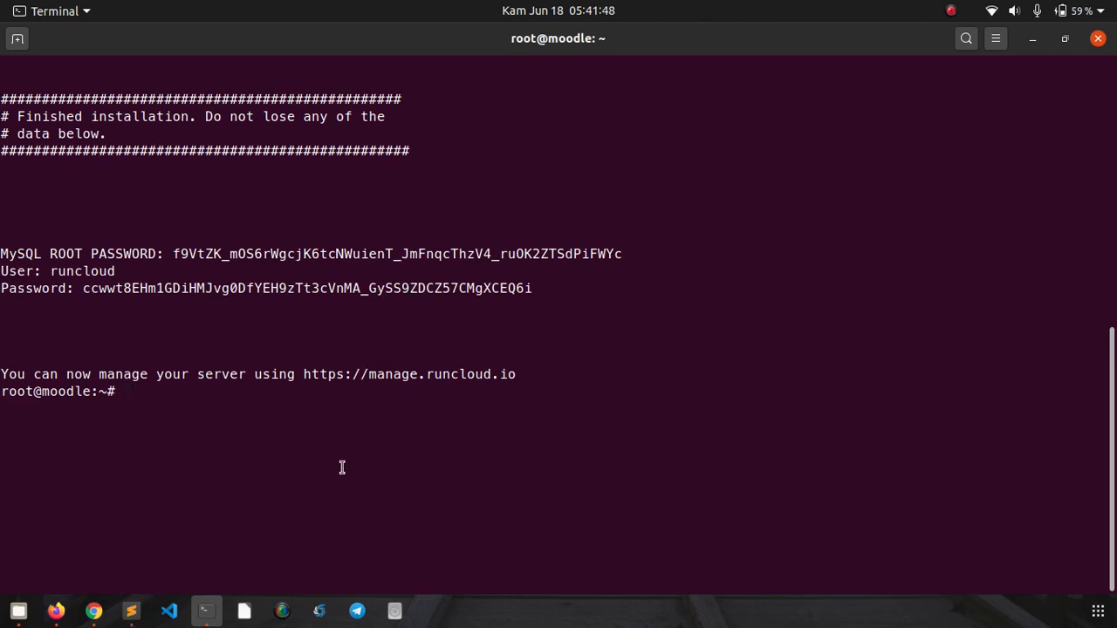
pyautogui.click(55, 613)
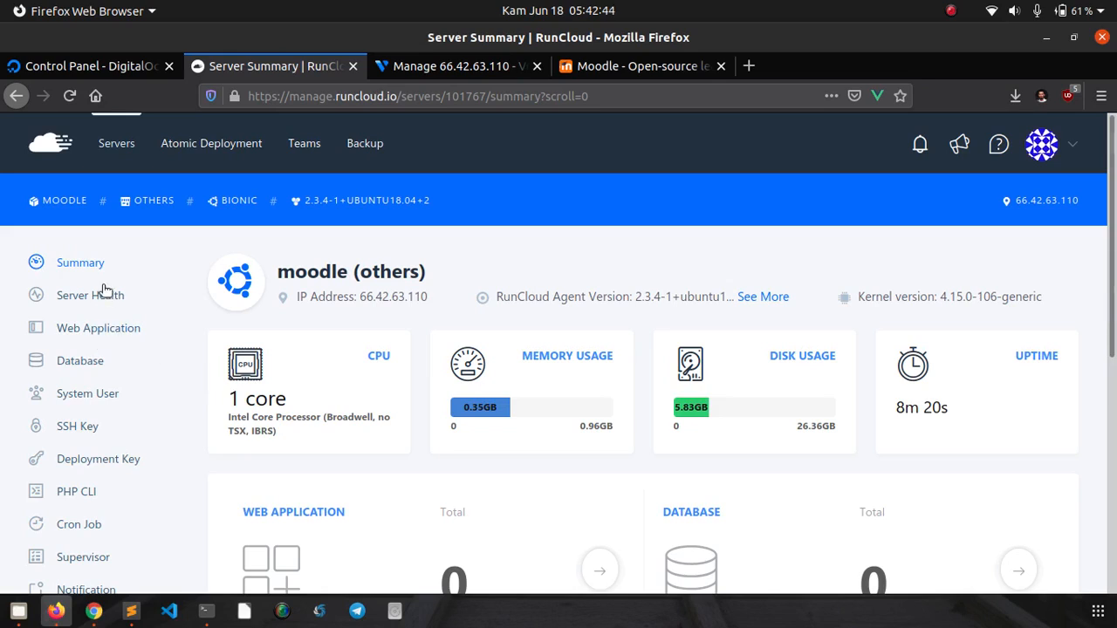
# - Open the moodle server's Web Application page and scroll its empty list
pyautogui.click(91, 331)
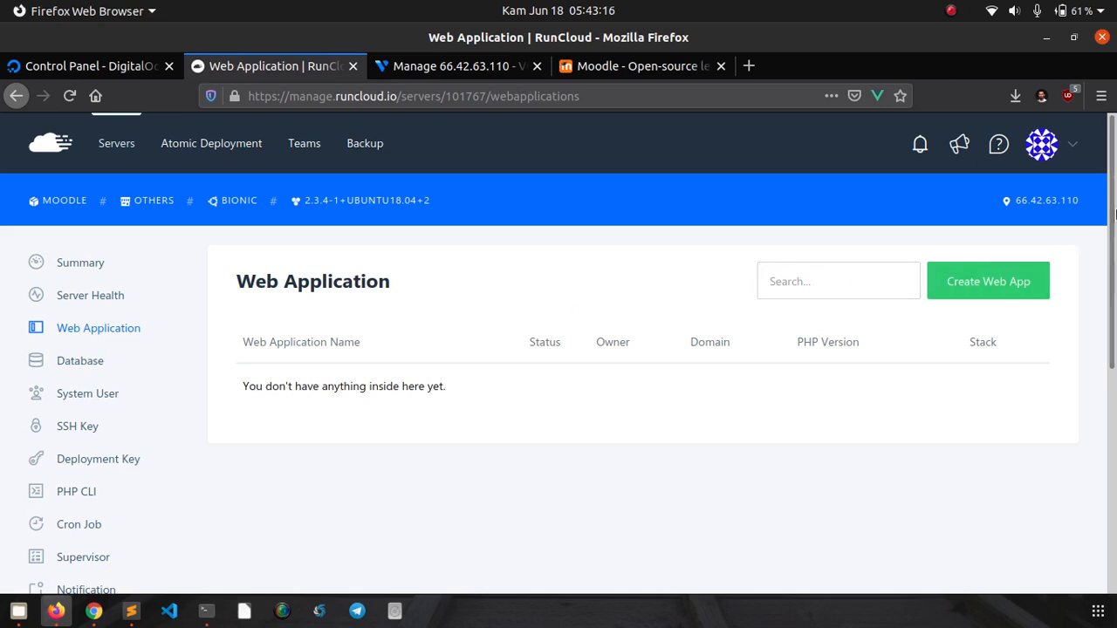
pyautogui.scroll(-2, 1113, 268)
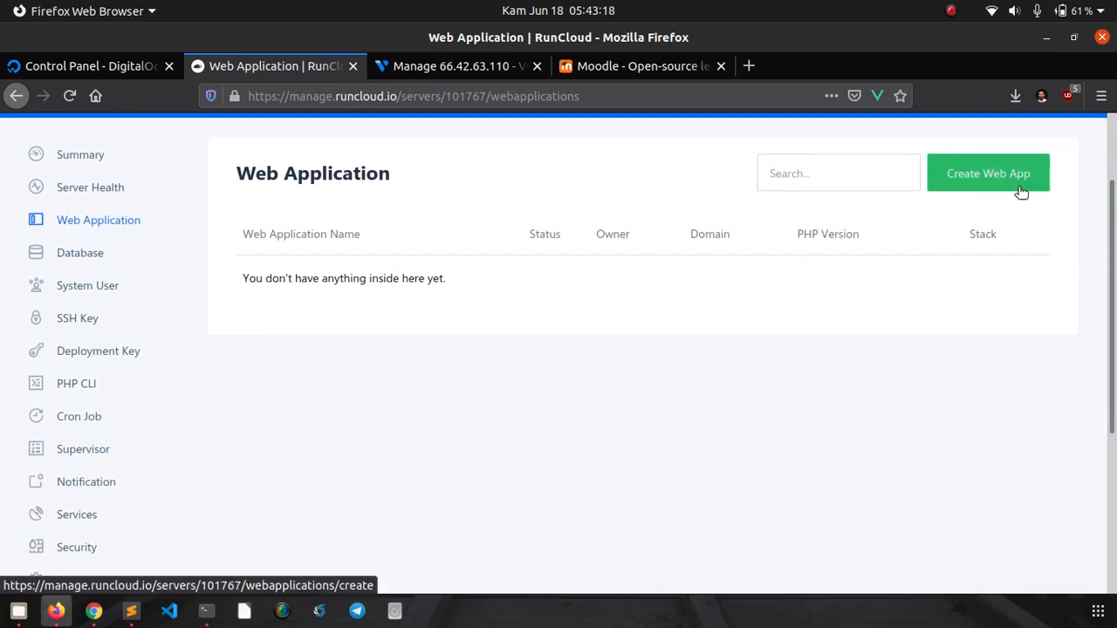
# - Start a new Custom Web Application on server moodle to open its Add Web Application form
pyautogui.click(1019, 188)
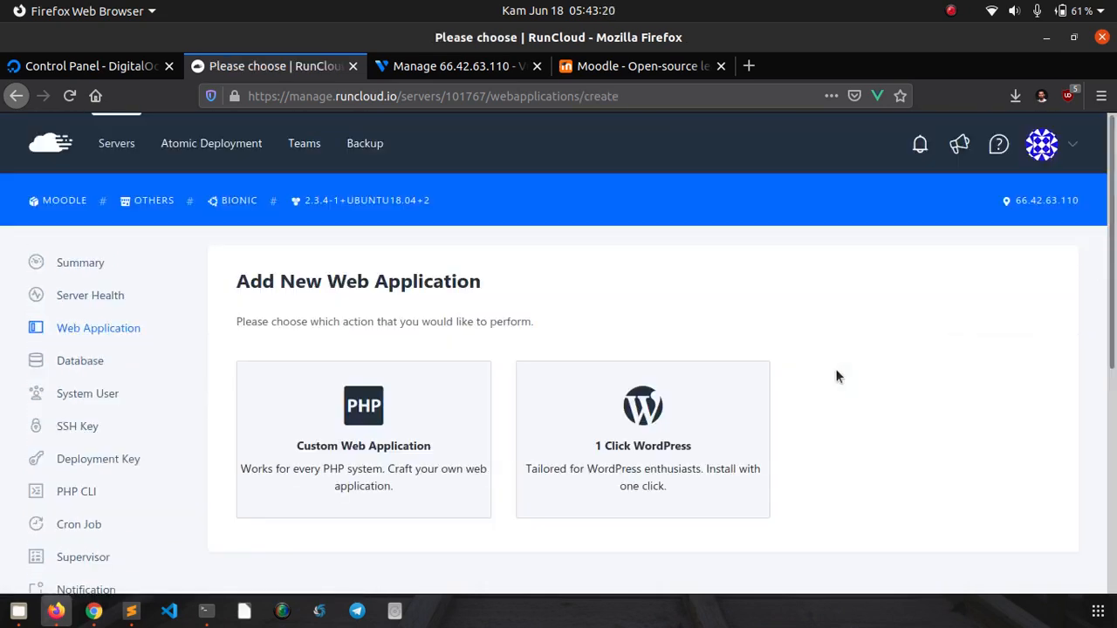
pyautogui.scroll(-4, 925, 293)
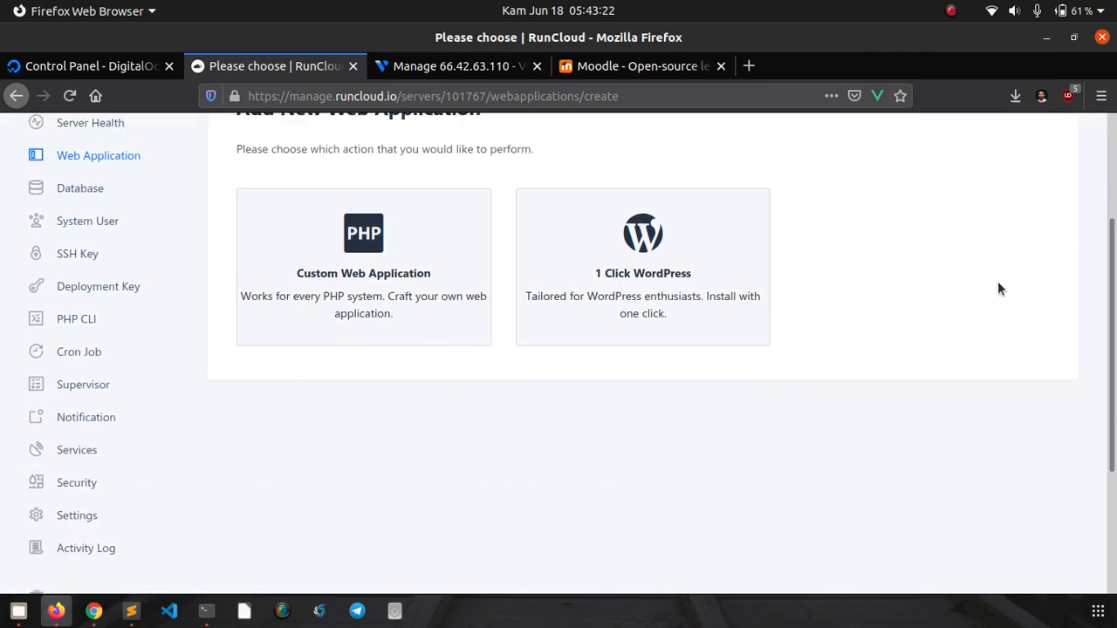
pyautogui.scroll(1, 1108, 257)
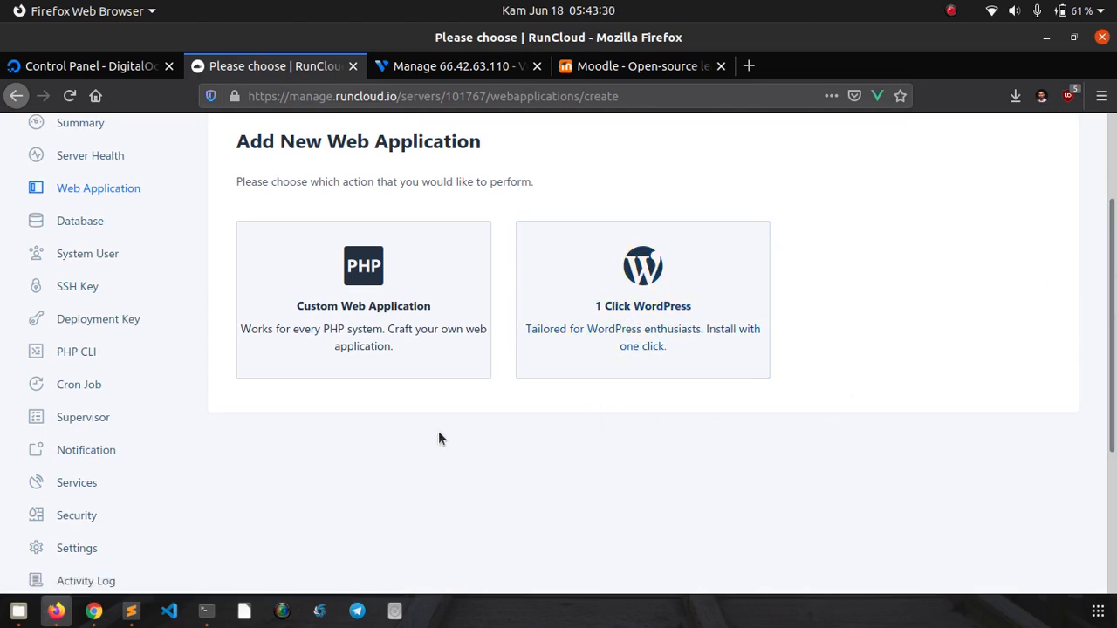
pyautogui.click(373, 270)
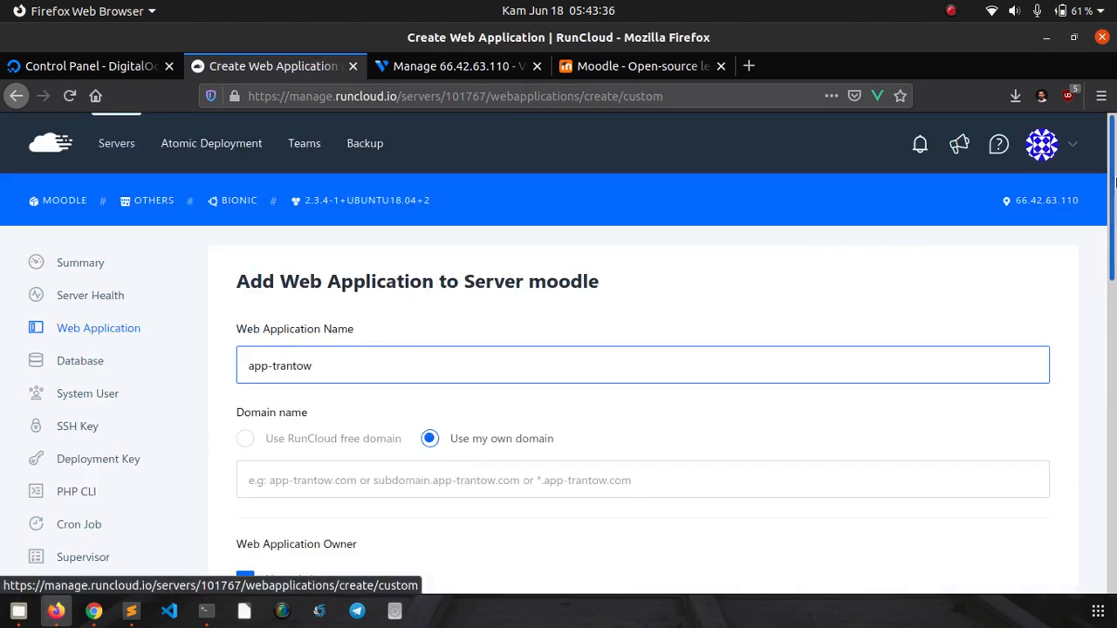
# - Rename the web app from app-trantow to moodle-defnex and begin typing 'mood' as its domain
pyautogui.moveTo(1114, 186); pyautogui.dragTo(1114, 258)
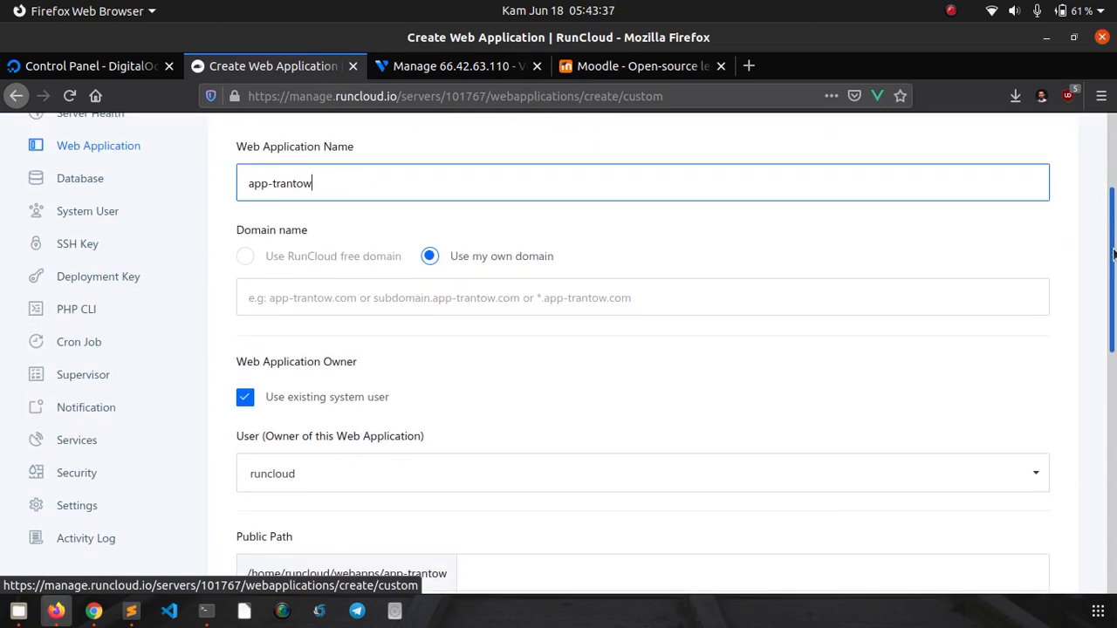
pyautogui.tripleClick(543, 191)
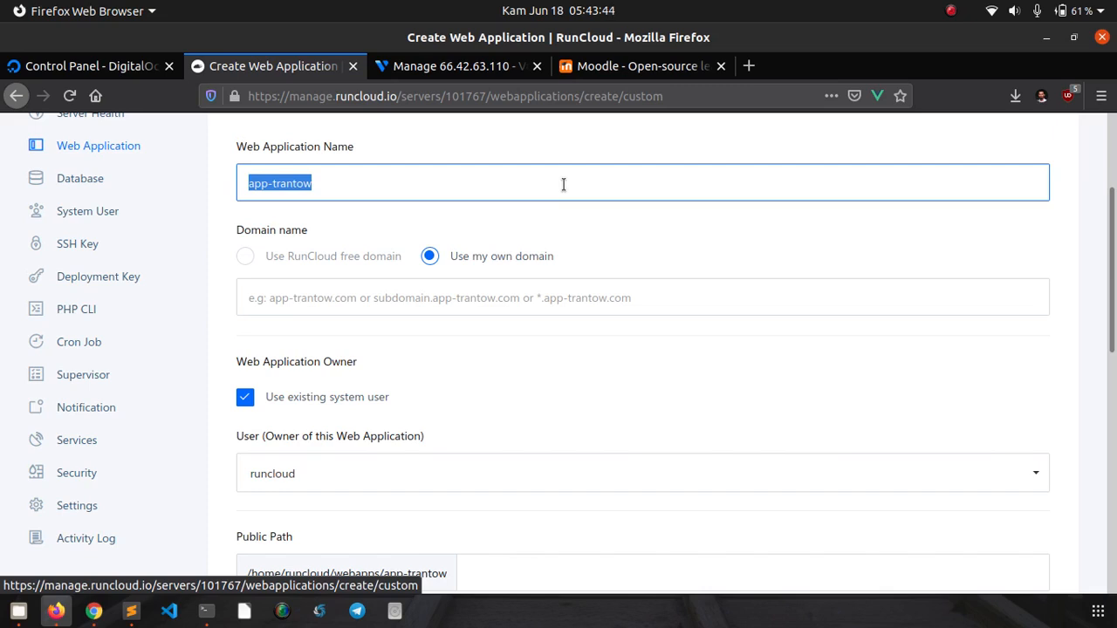
pyautogui.write('m')
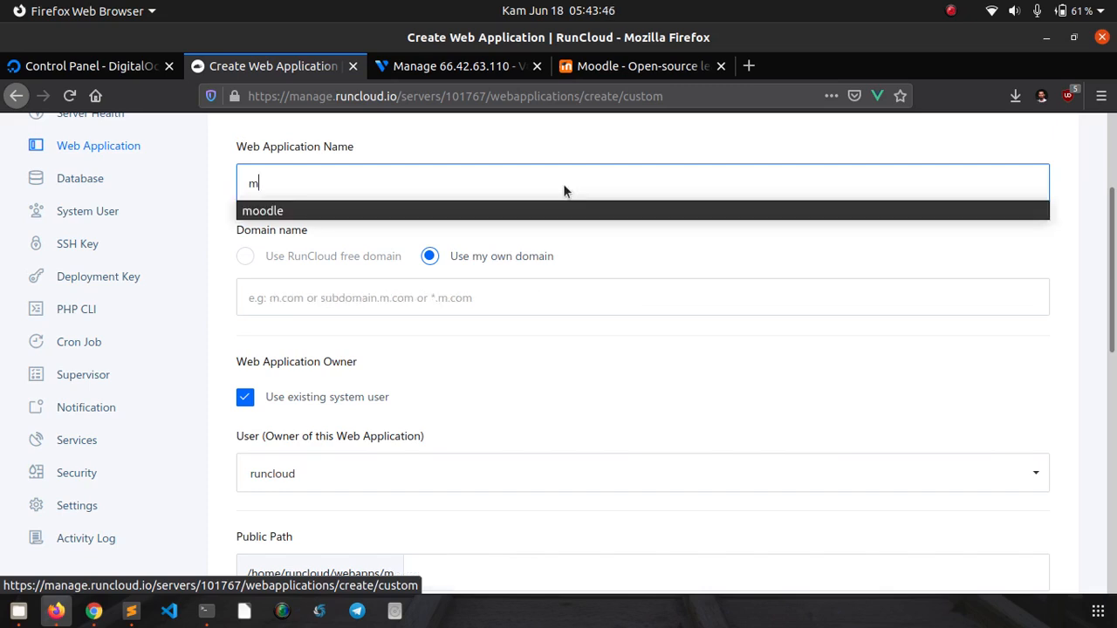
pyautogui.write('oo')
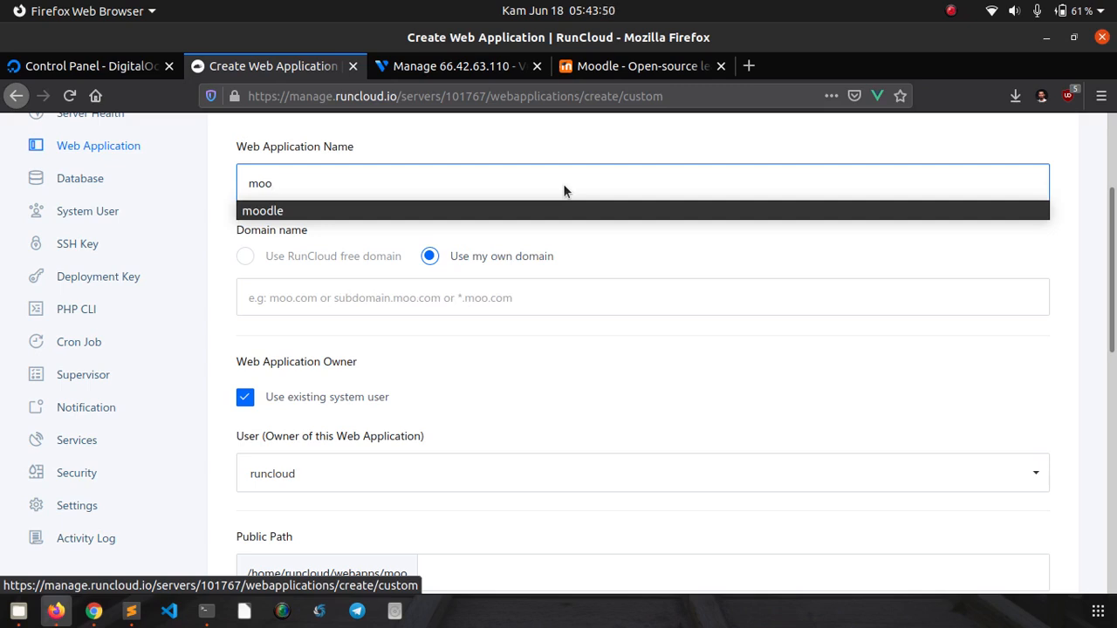
pyautogui.write('d')
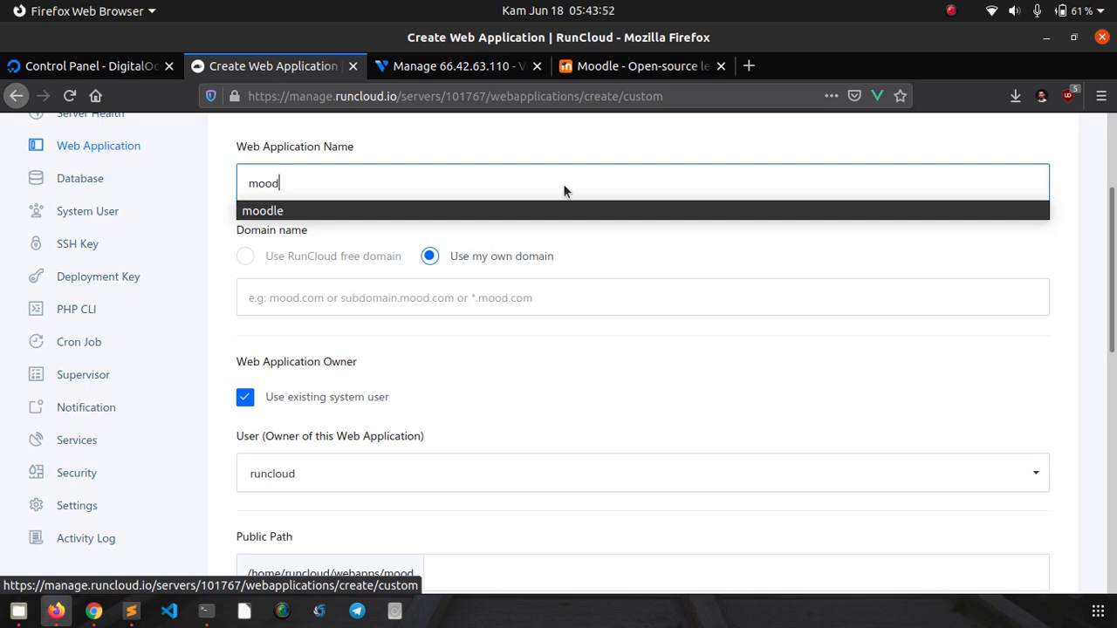
pyautogui.write('le-defnex')
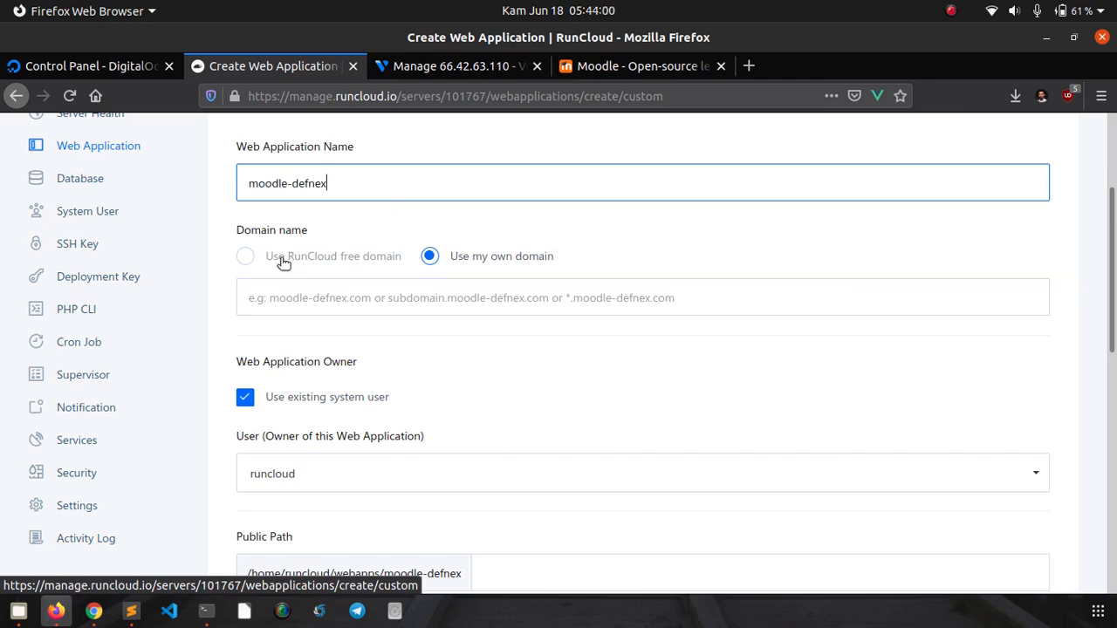
pyautogui.click(423, 296)
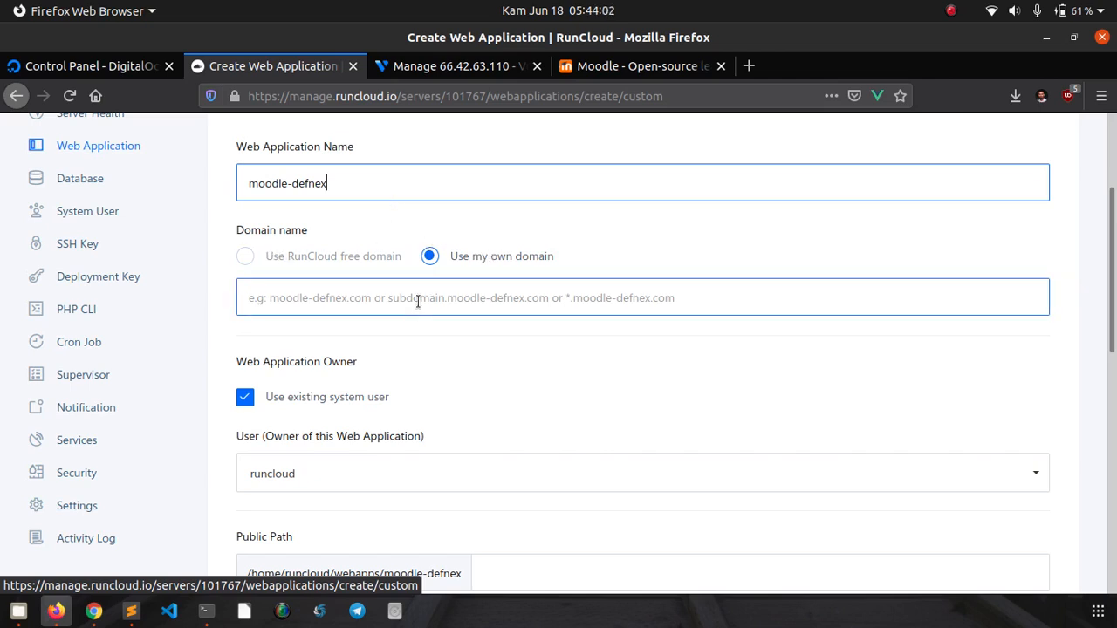
pyautogui.write('mood')
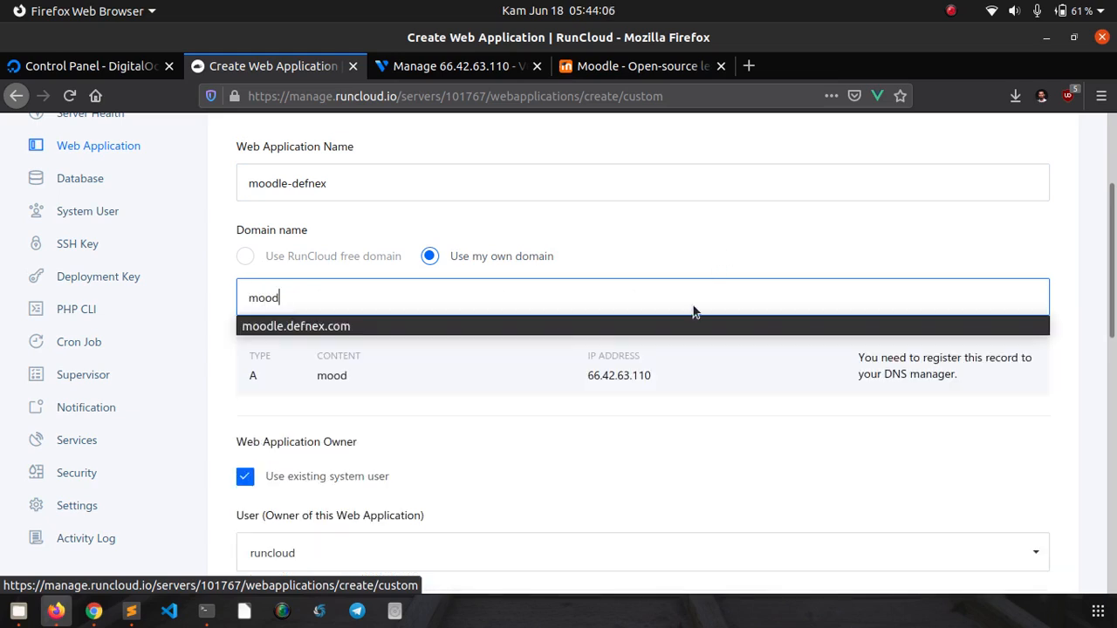
# - Choose moodle.defnex.com from the domain autocomplete suggestions
pyautogui.click(681, 329)
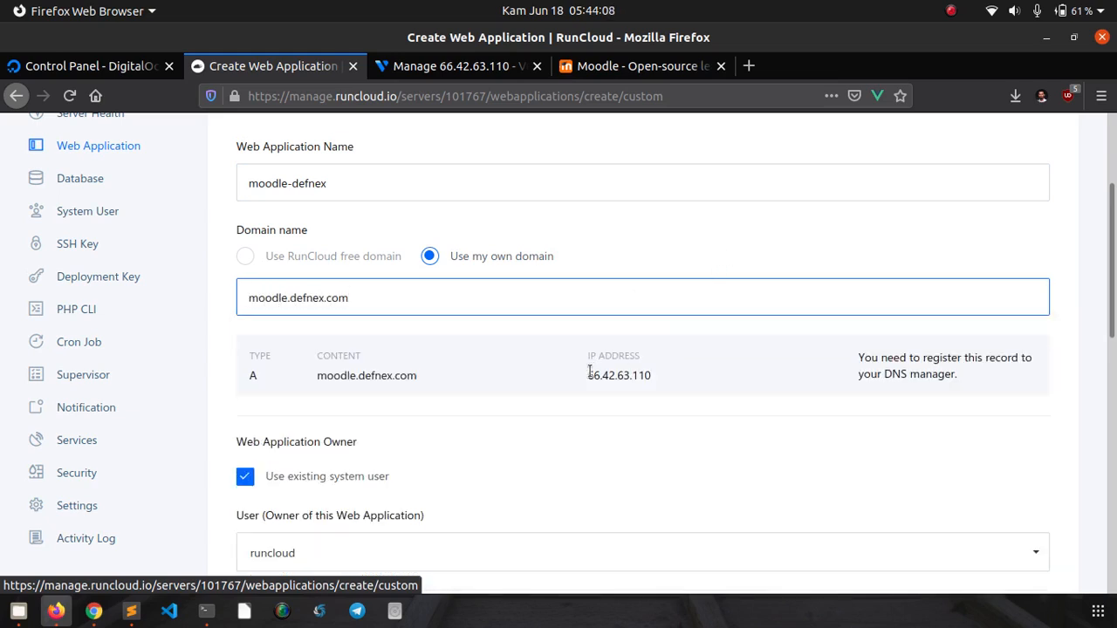
pyautogui.scroll(-2, 561, 390)
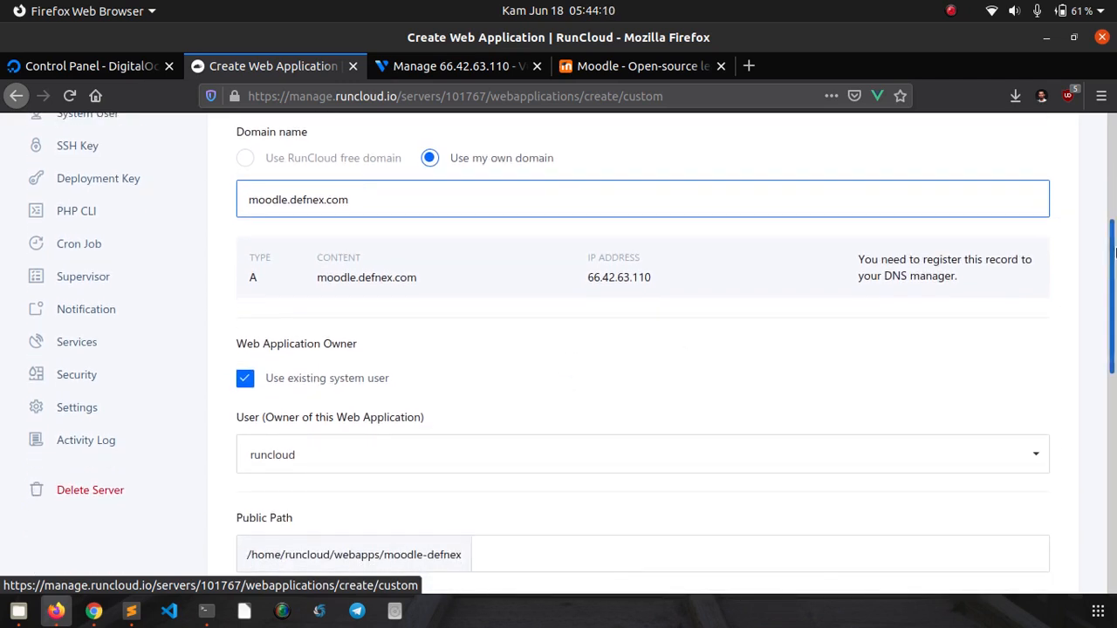
pyautogui.scroll(-2, 480, 254)
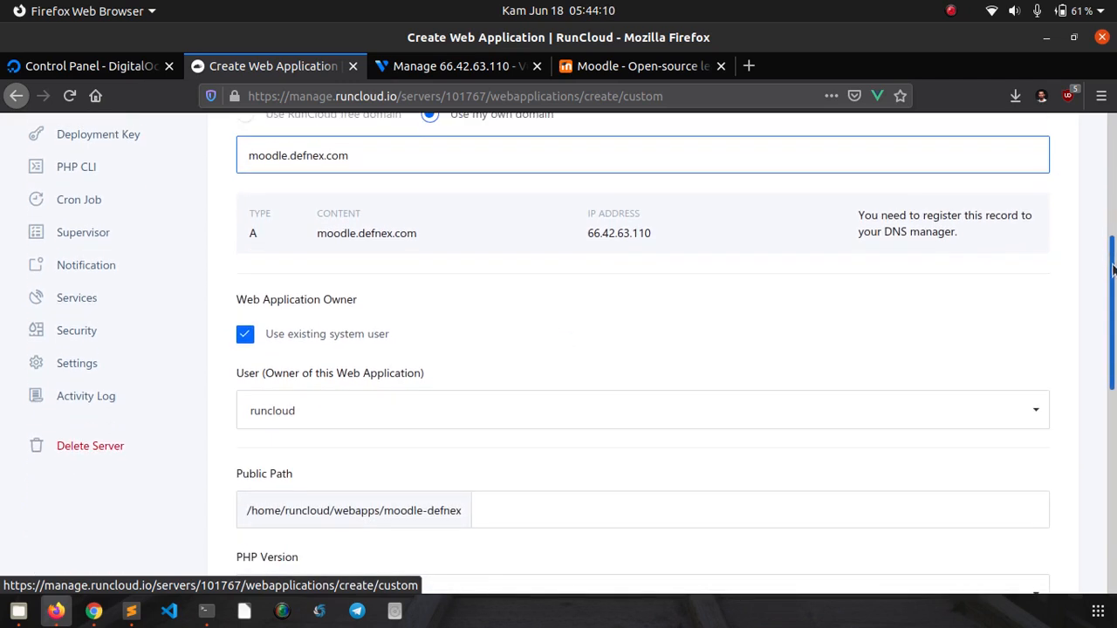
# - Review the required A record pointing moodle.defnex.com to 66.42.63.110 and scroll through the form
pyautogui.doubleClick(252, 208)
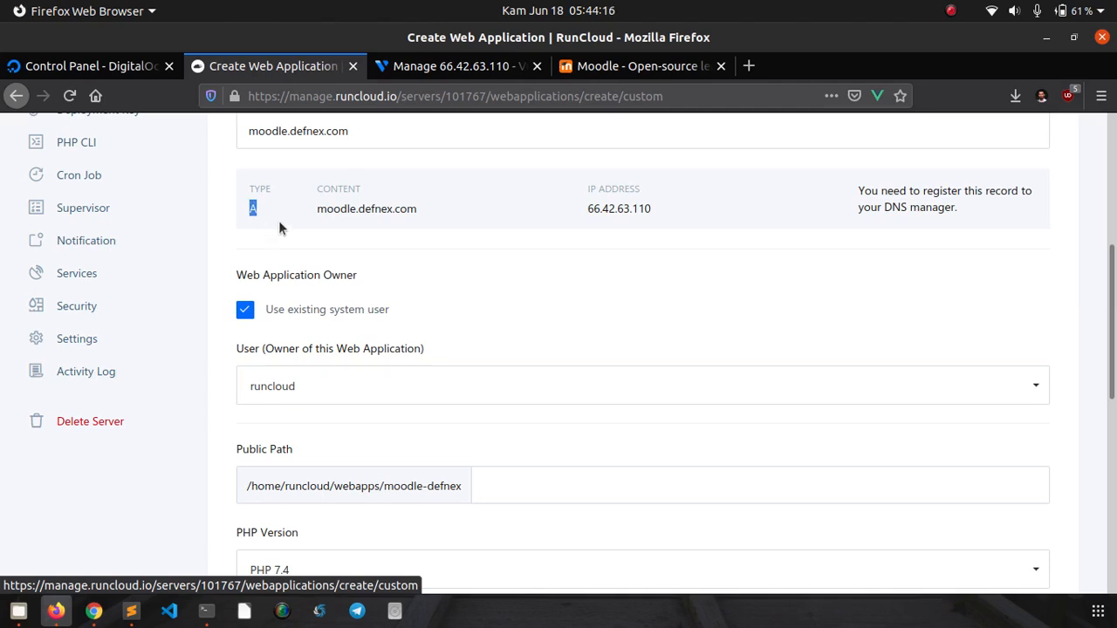
pyautogui.tripleClick(889, 191)
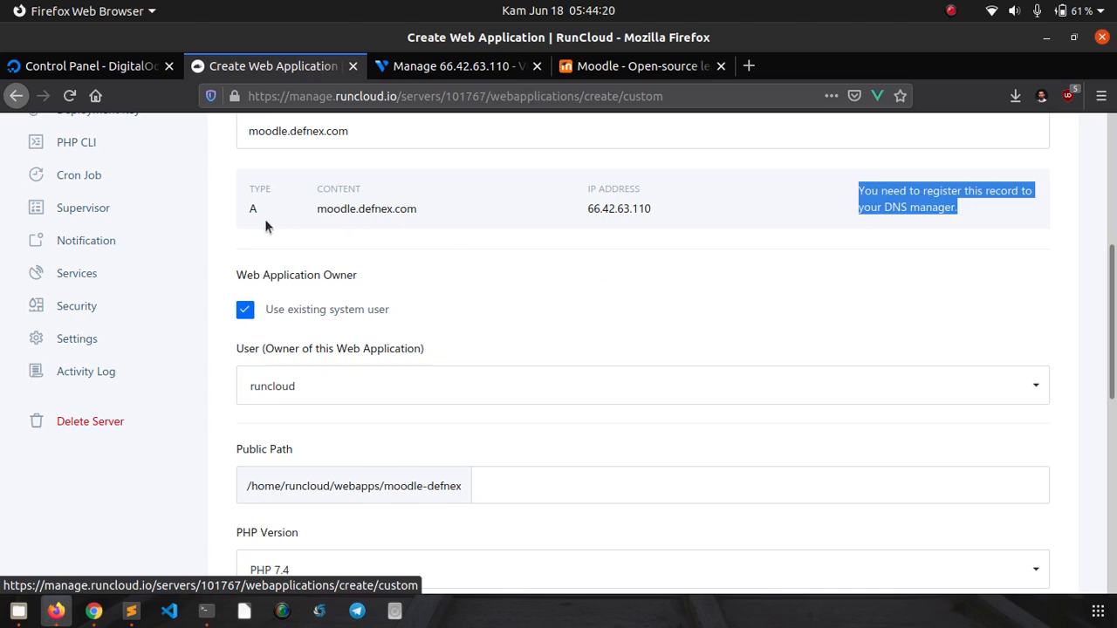
pyautogui.tripleClick(330, 209)
pyautogui.click(387, 207)
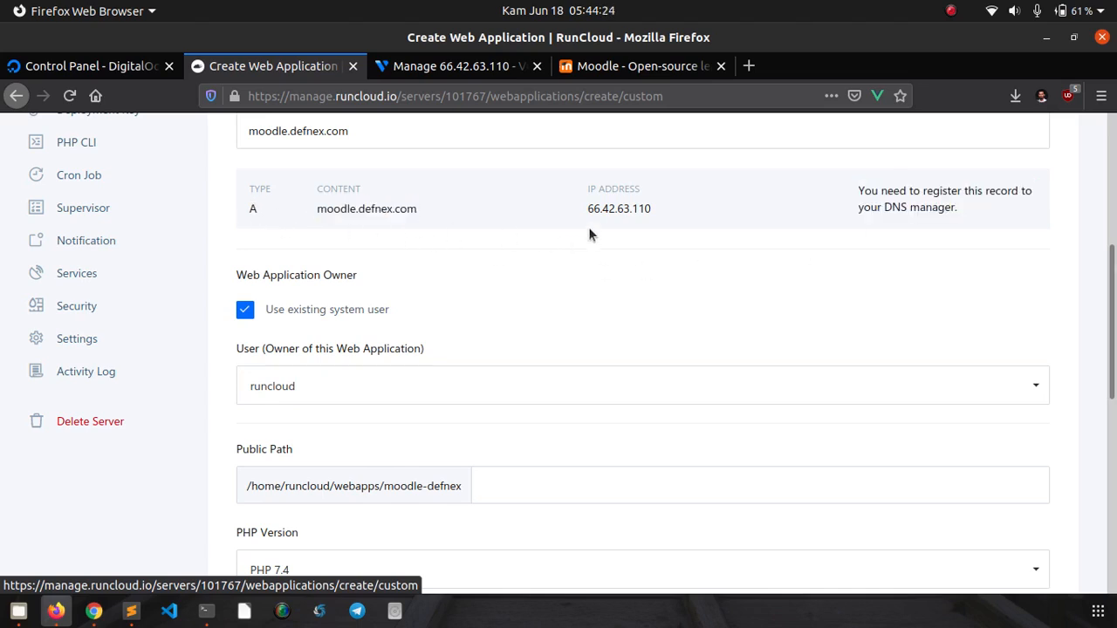
pyautogui.tripleClick(630, 211)
pyautogui.click(633, 220)
pyautogui.tripleClick(627, 206)
pyautogui.click(631, 218)
pyautogui.scroll(-2, 640, 229)
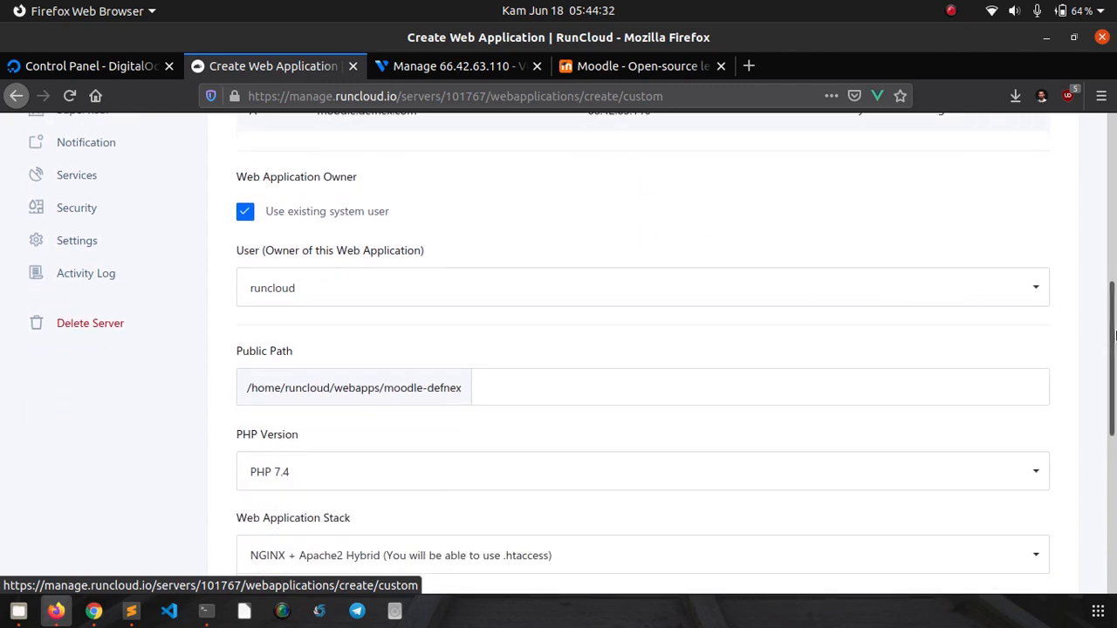
pyautogui.moveTo(1114, 334); pyautogui.dragTo(1113, 413)
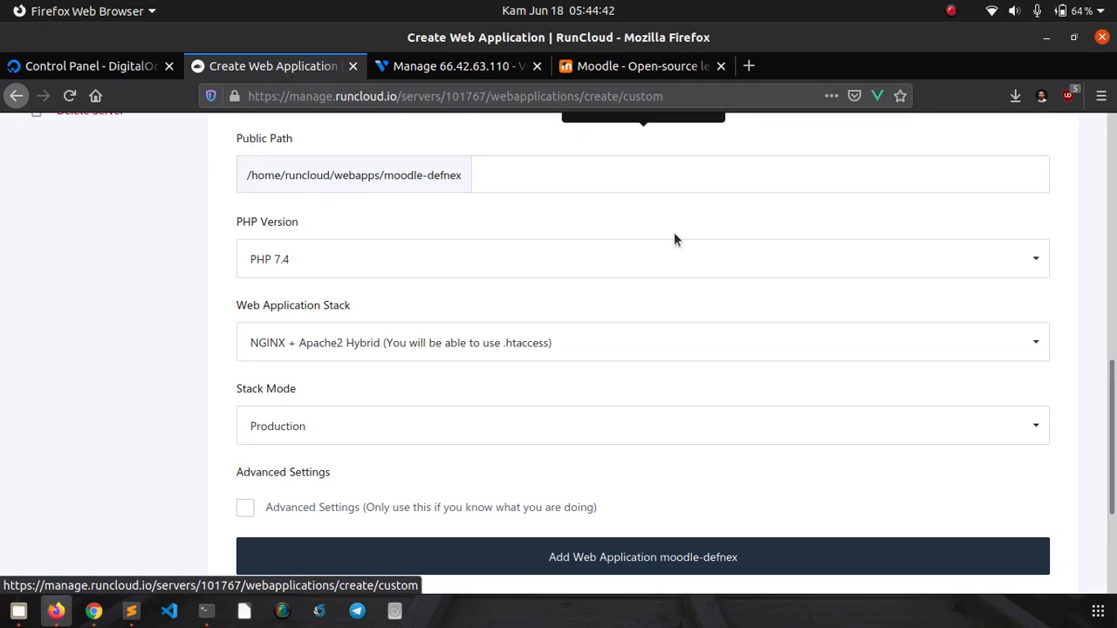
pyautogui.scroll(1, 1060, 314)
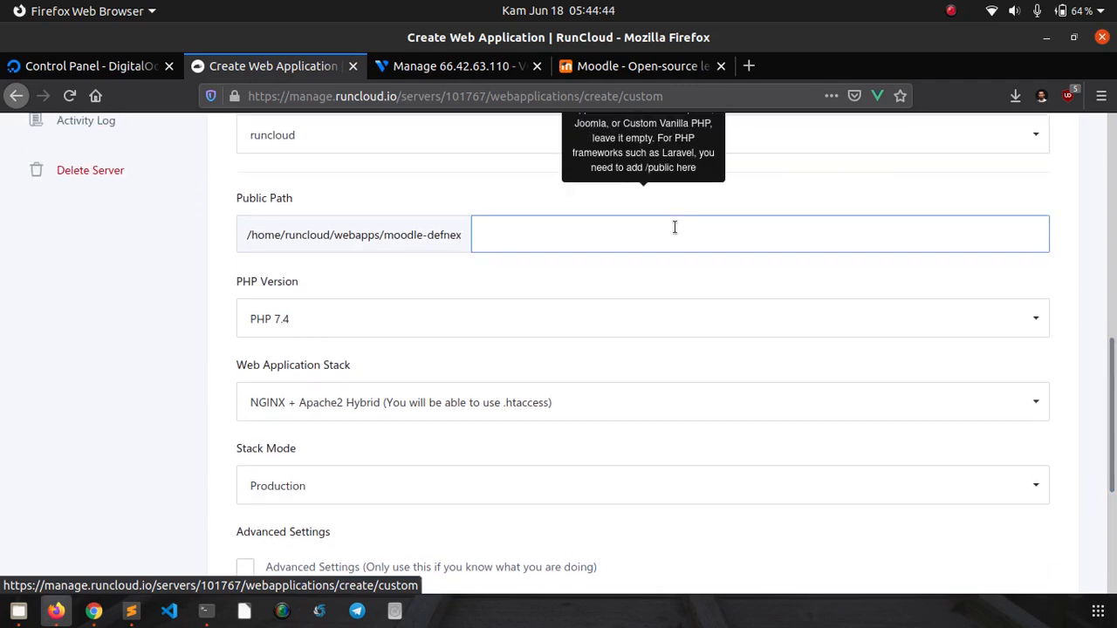
# - Set the Public Path to /web, dismissing the autocomplete suggestion
pyautogui.moveTo(1113, 416); pyautogui.dragTo(1112, 412)
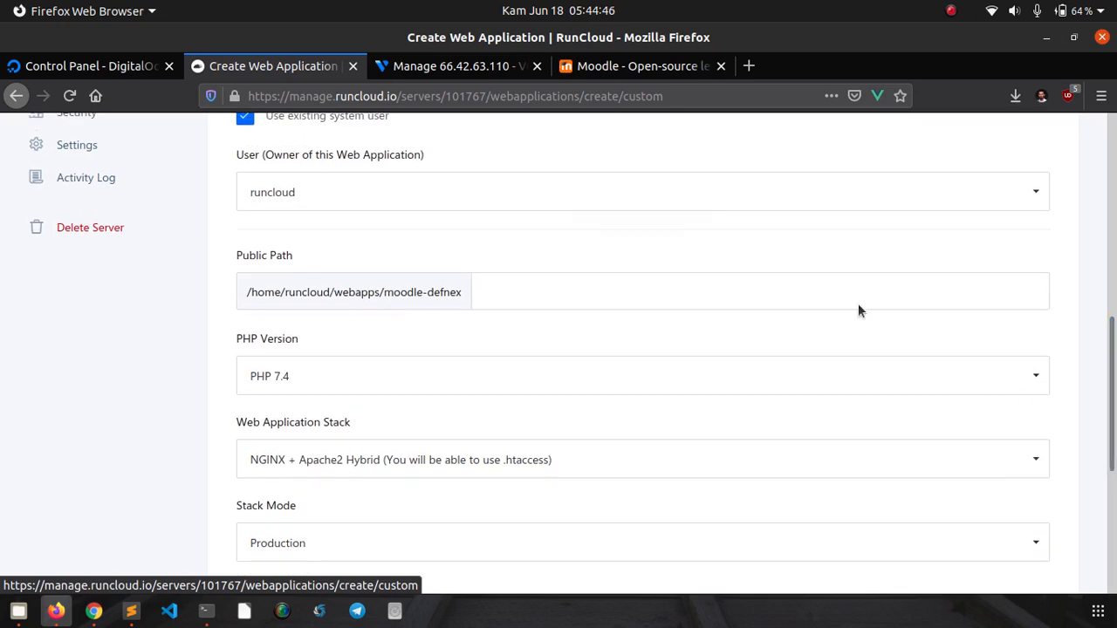
pyautogui.click(762, 288)
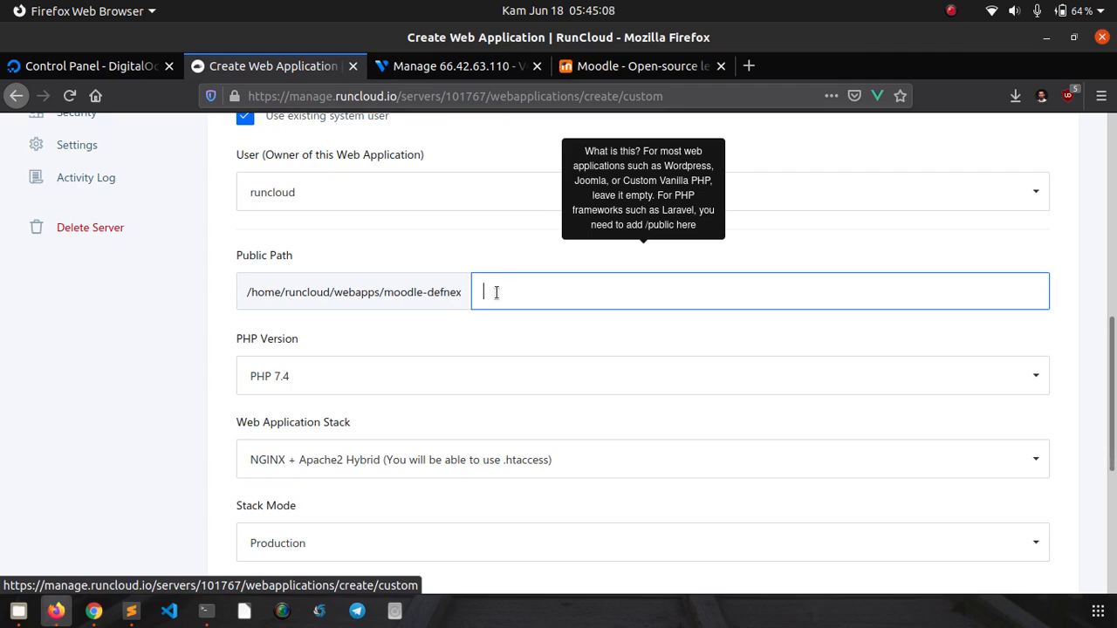
pyautogui.moveTo(599, 289)
pyautogui.write('web')
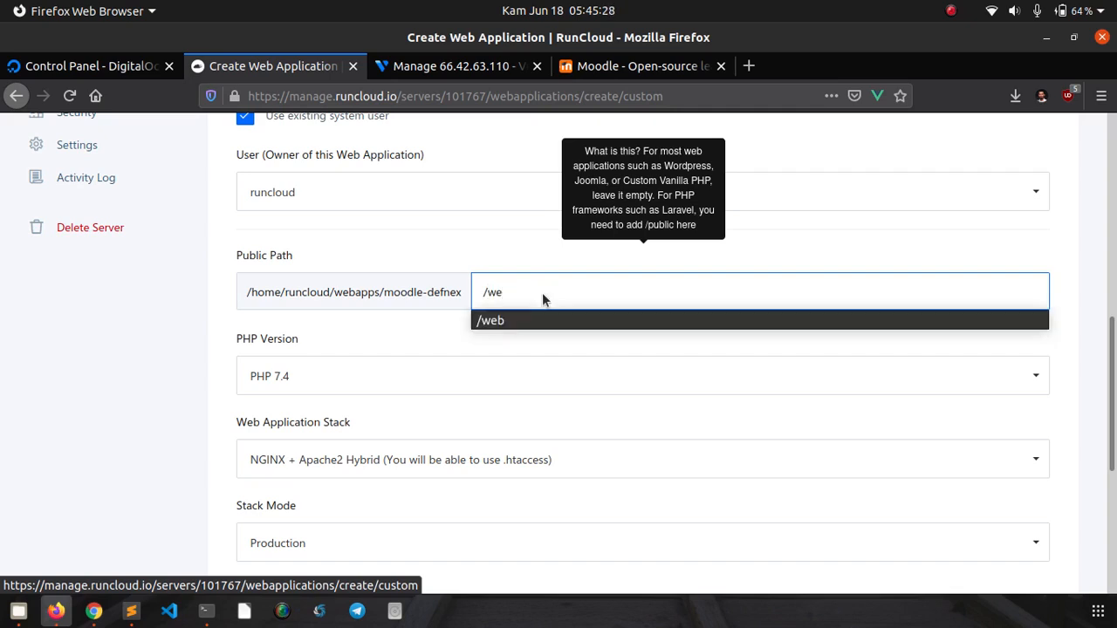
pyautogui.click(585, 320)
pyautogui.click(585, 338)
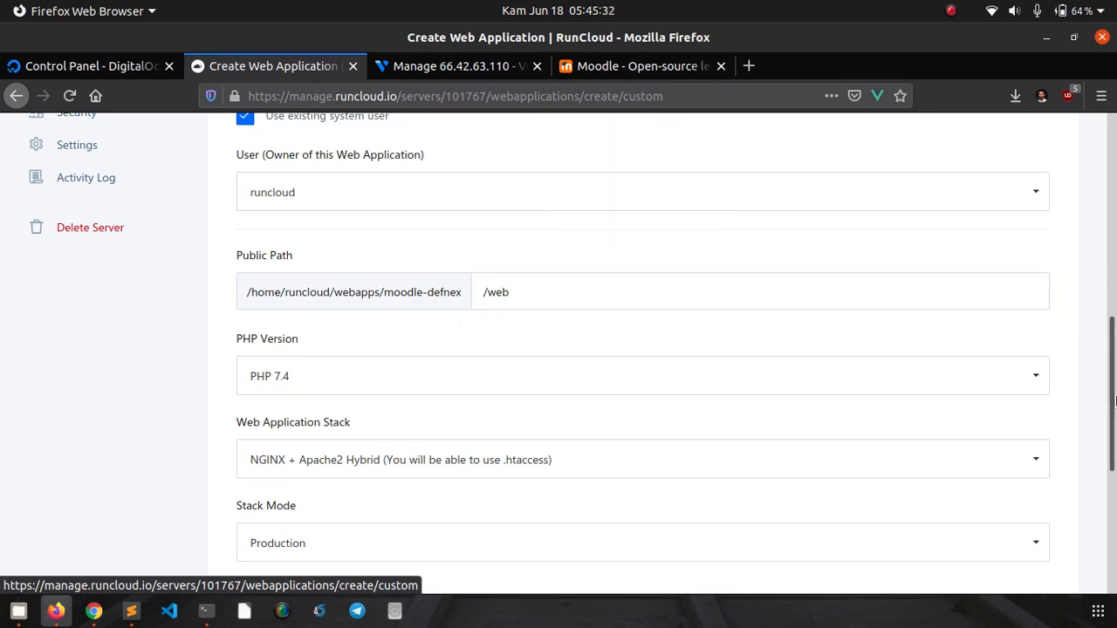
pyautogui.moveTo(1114, 380); pyautogui.dragTo(1114, 419)
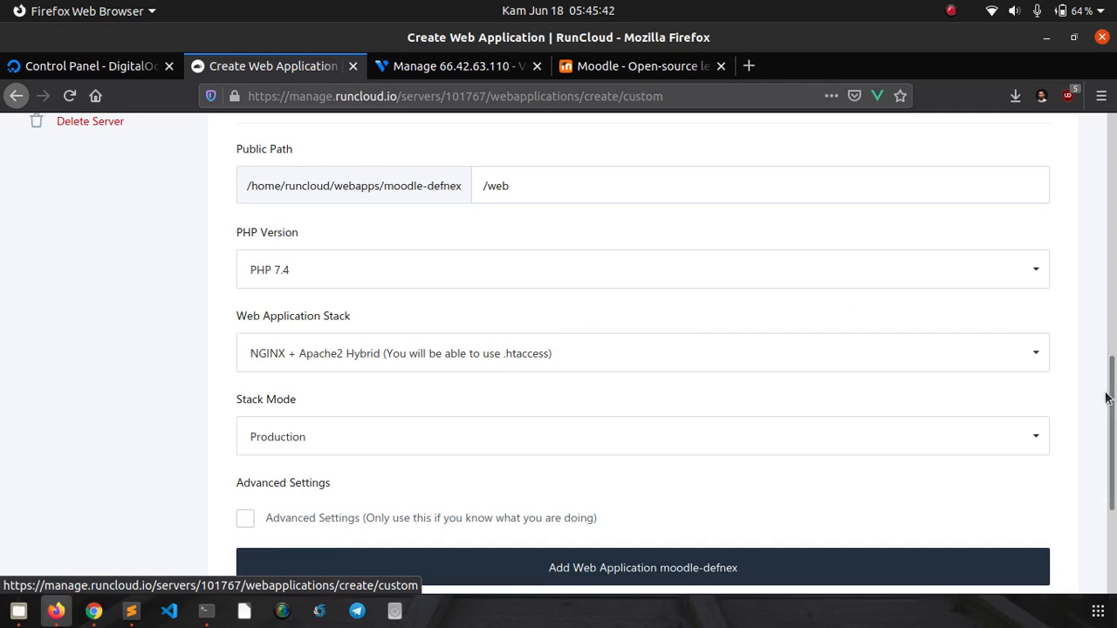
pyautogui.scroll(-1, 1111, 419)
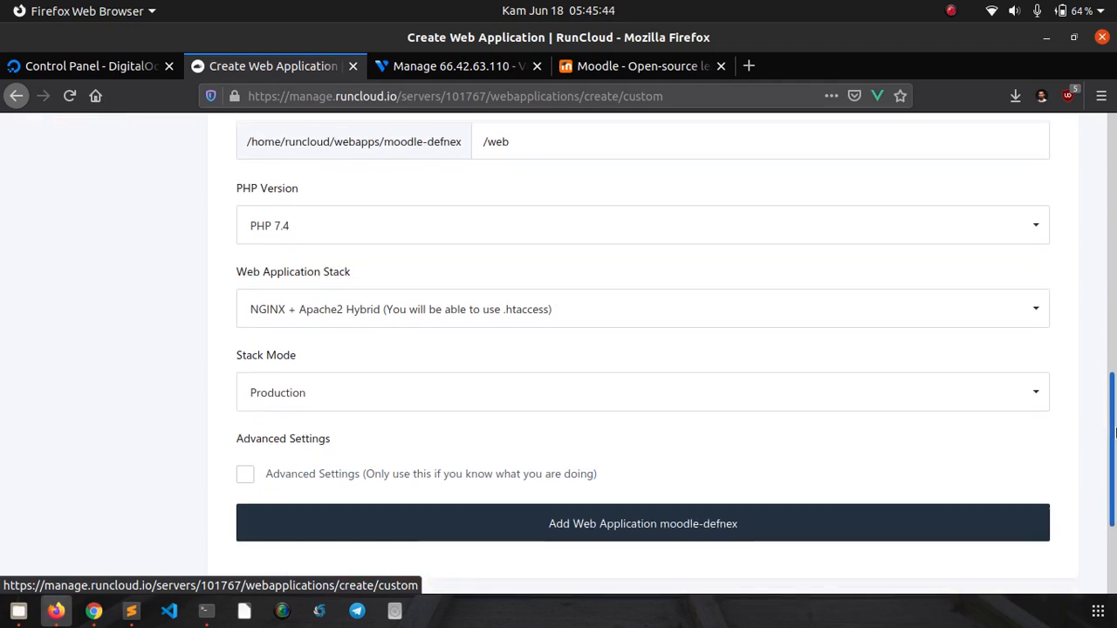
pyautogui.moveTo(1114, 433); pyautogui.dragTo(1114, 448)
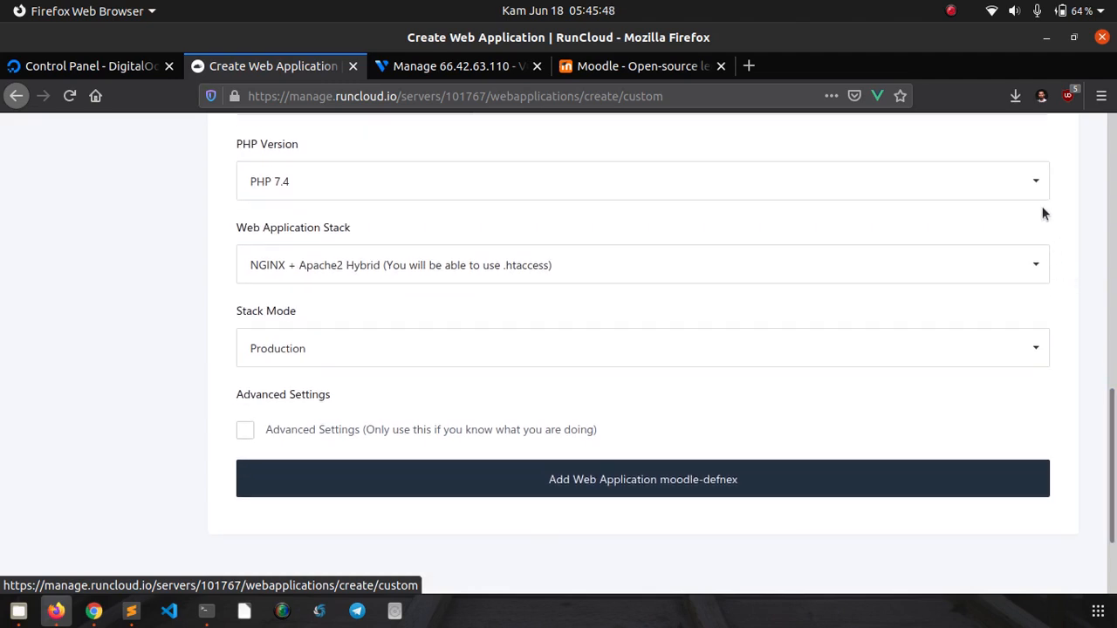
pyautogui.click(994, 187)
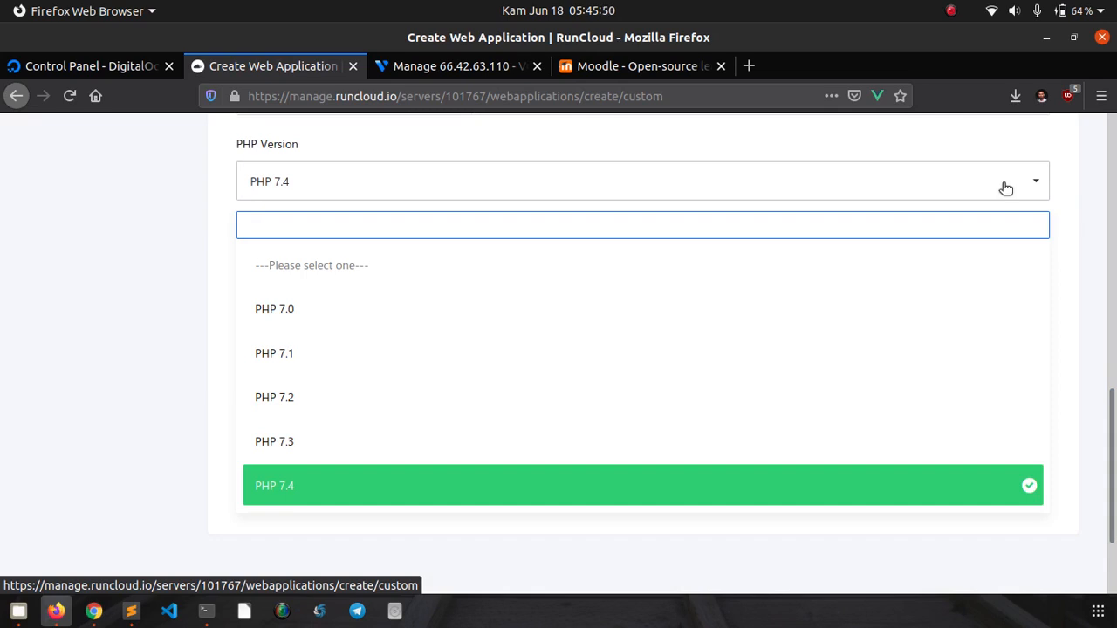
pyautogui.click(1029, 199)
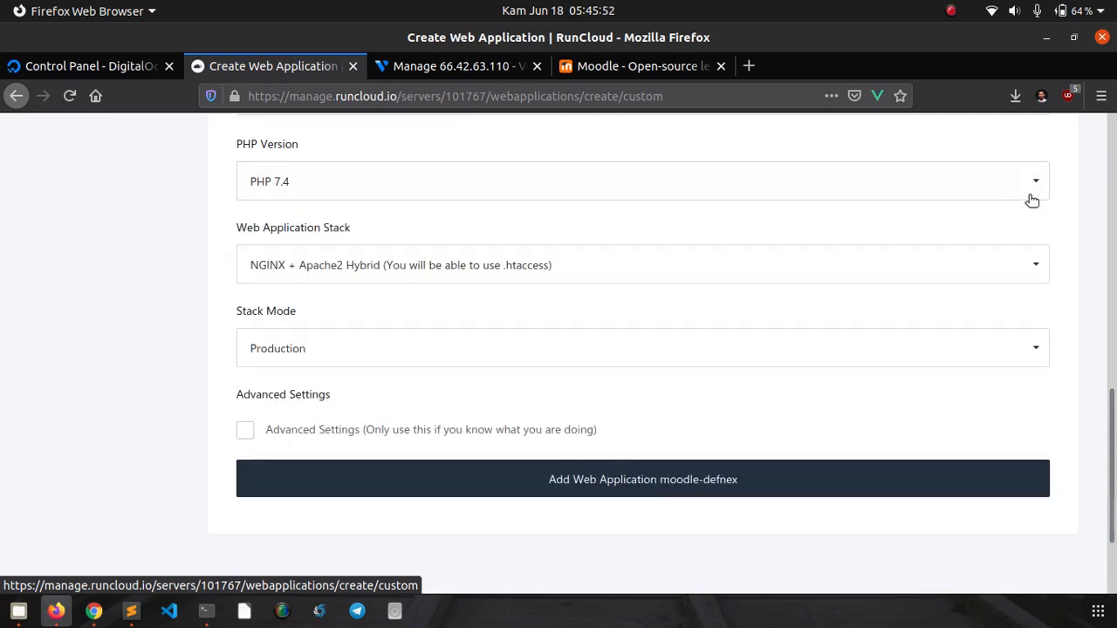
pyautogui.click(1016, 186)
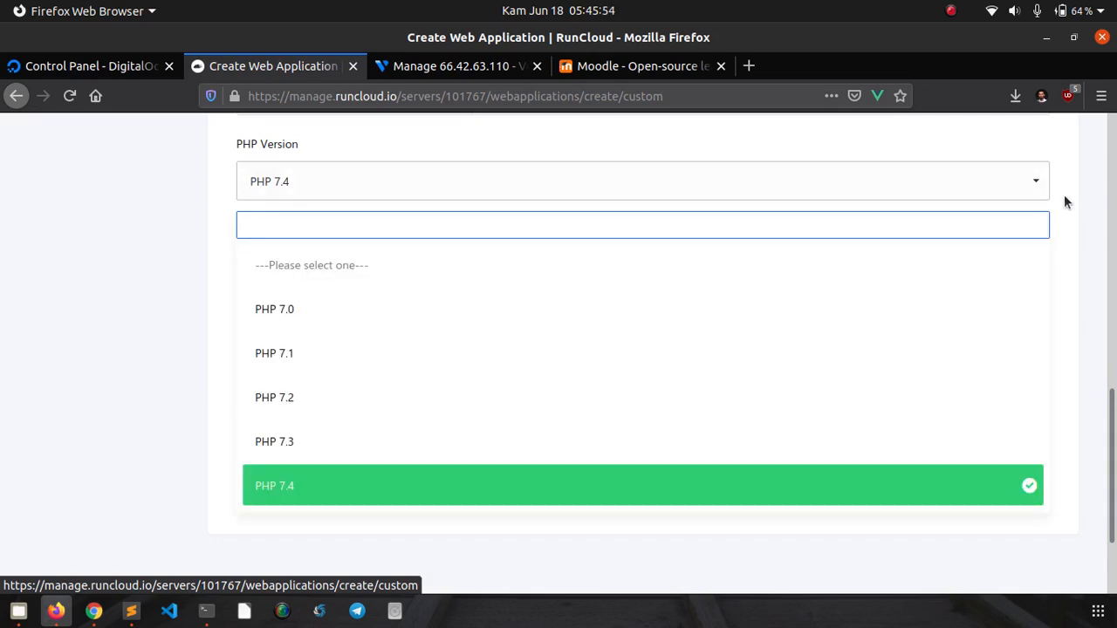
pyautogui.click(1082, 210)
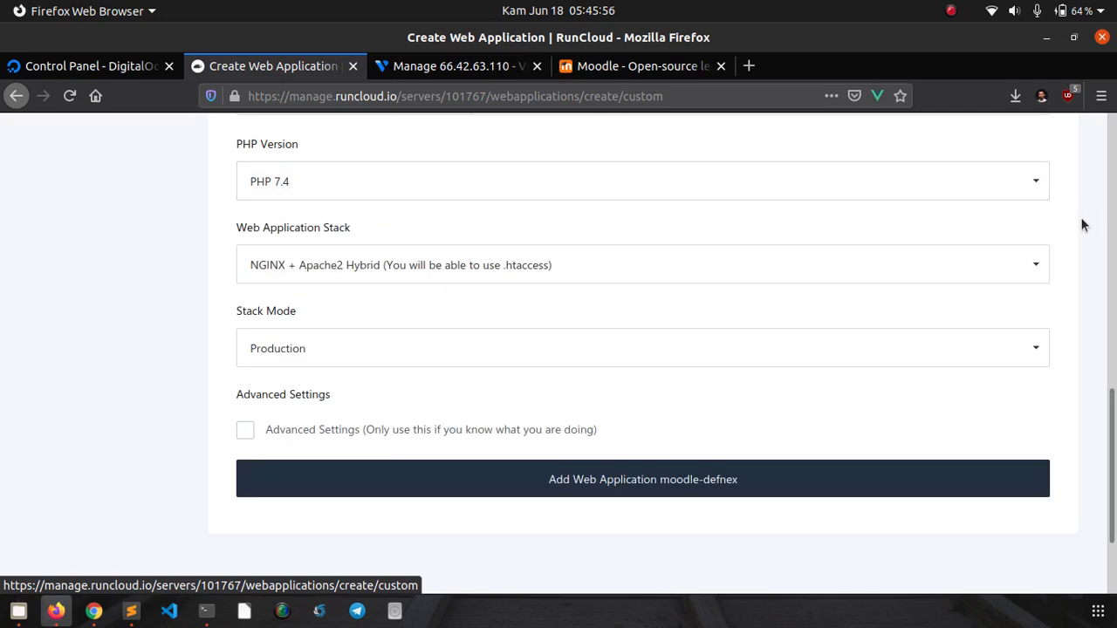
pyautogui.click(512, 274)
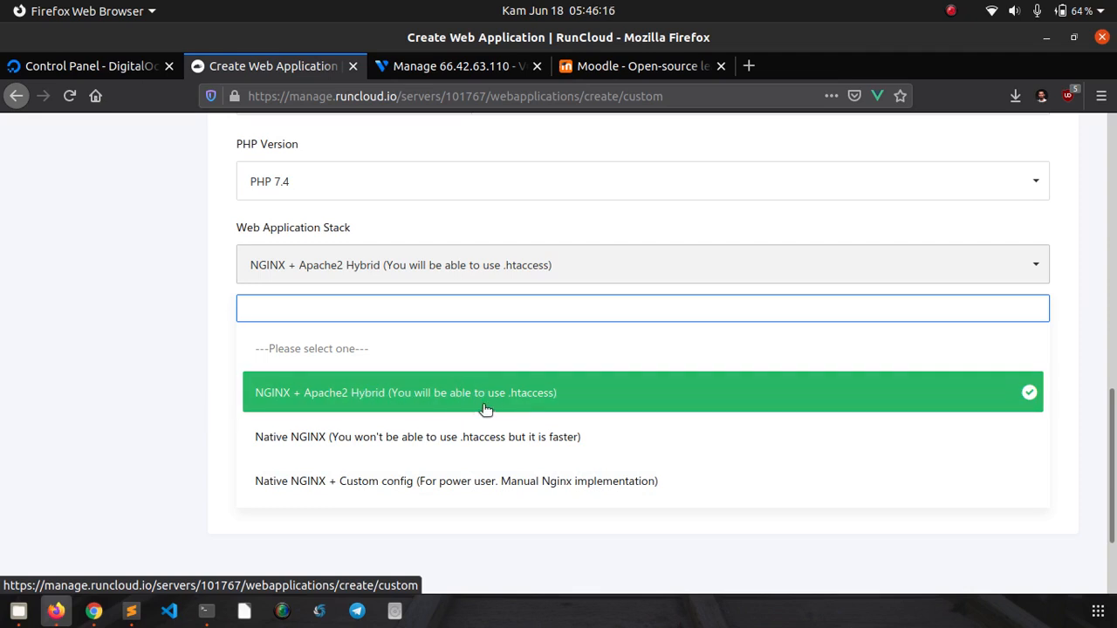
pyautogui.click(440, 407)
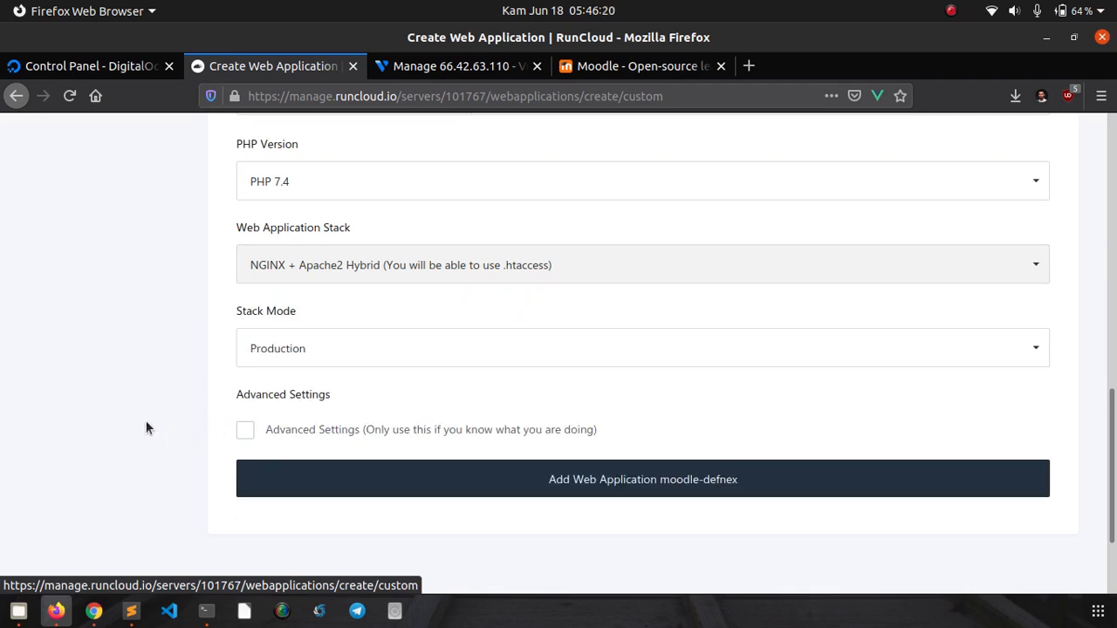
pyautogui.scroll(-3, 157, 419)
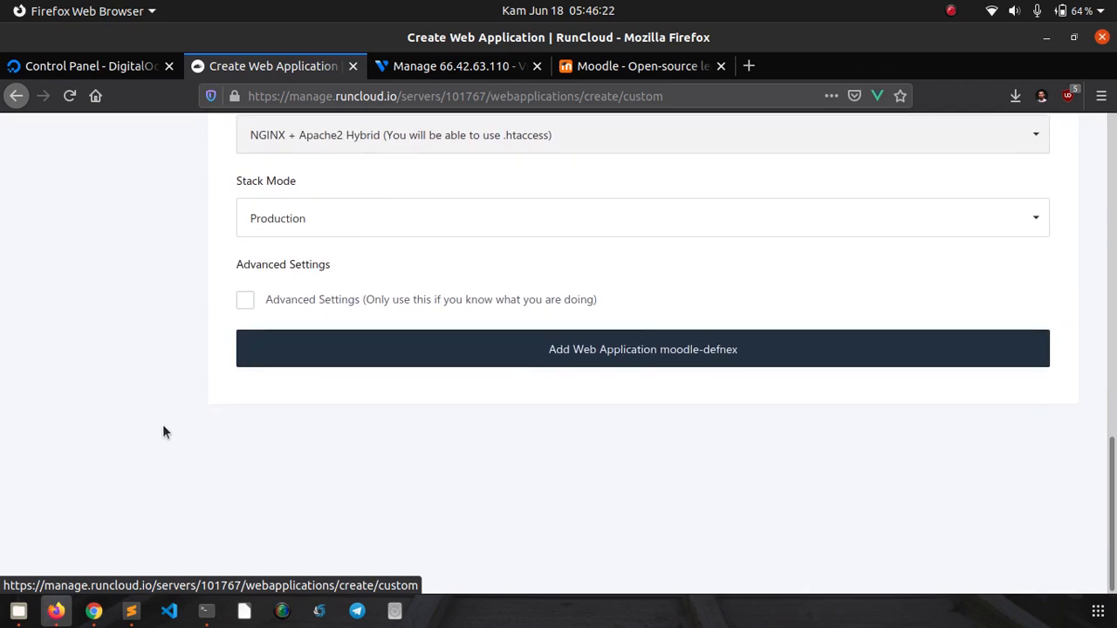
# - Add the moodle-defnex app and review its summary: root /home/runcloud/webapps/moodle-defnex, public path …/web
pyautogui.click(602, 353)
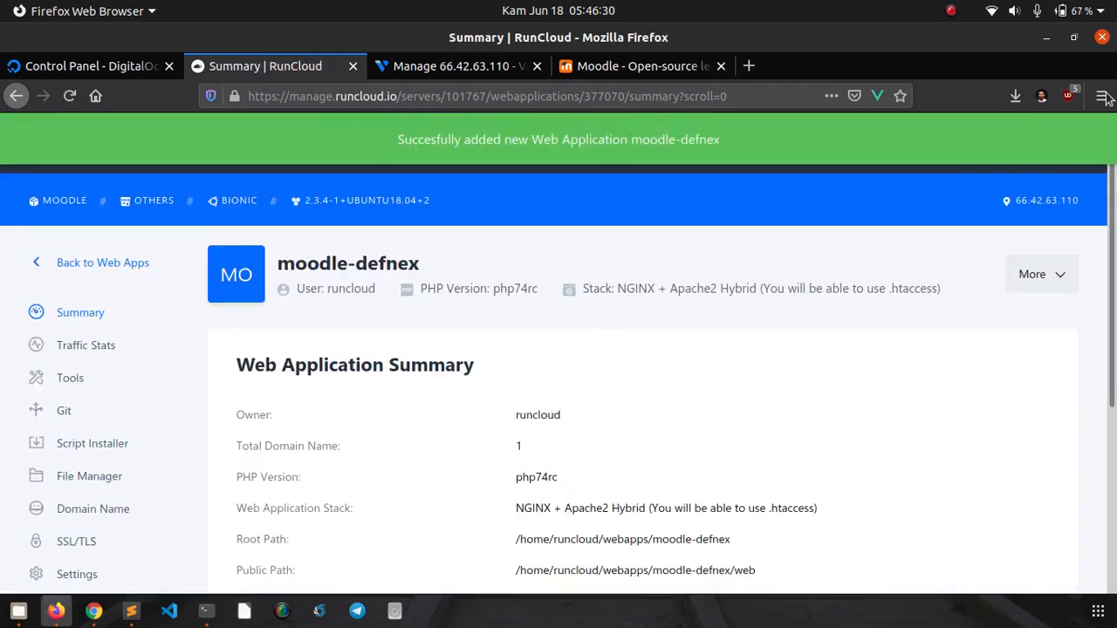
pyautogui.moveTo(1114, 200); pyautogui.dragTo(1115, 269)
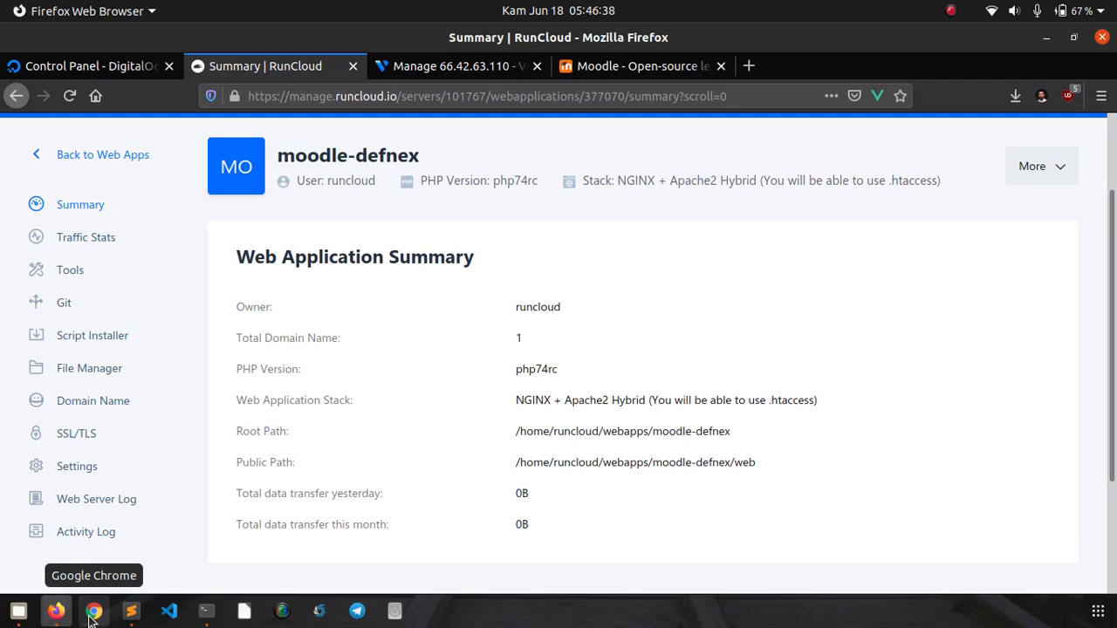
# - Load moodle.defnex.com in Chrome incognito to see the Welcome To RunCloud page, then return to Firefox
pyautogui.click(92, 611)
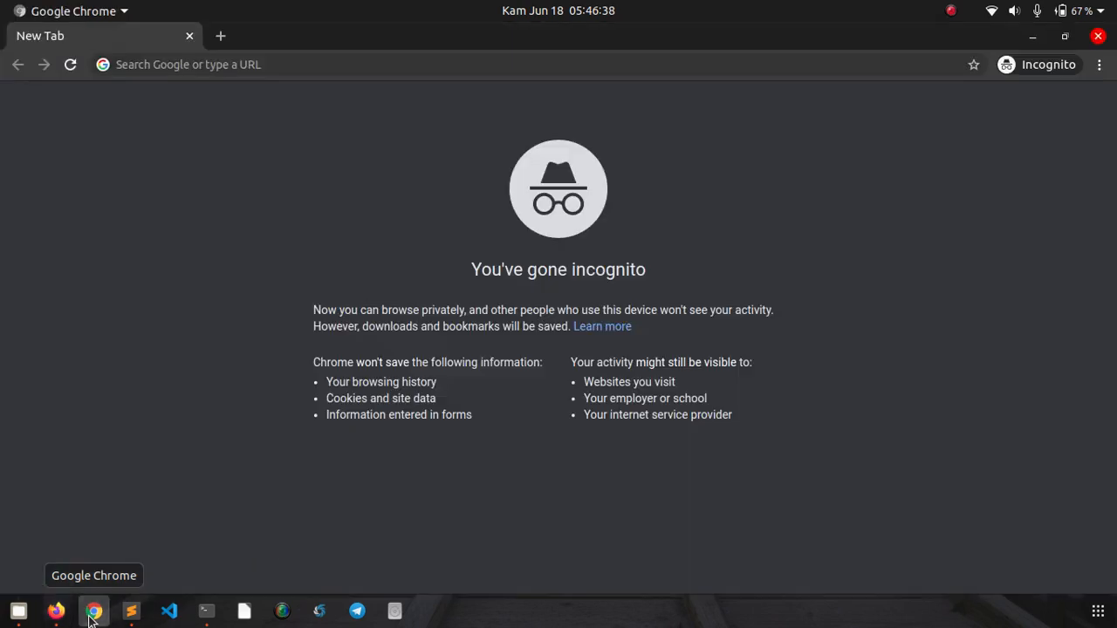
pyautogui.click(329, 66)
pyautogui.write('mood')
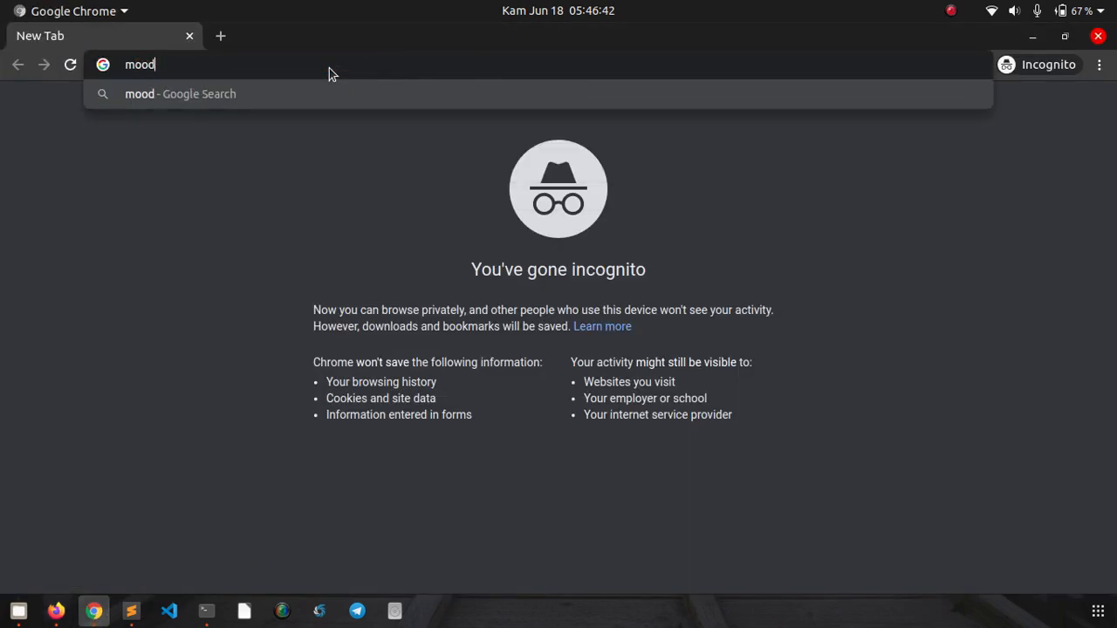
pyautogui.write('le.defnex.com')
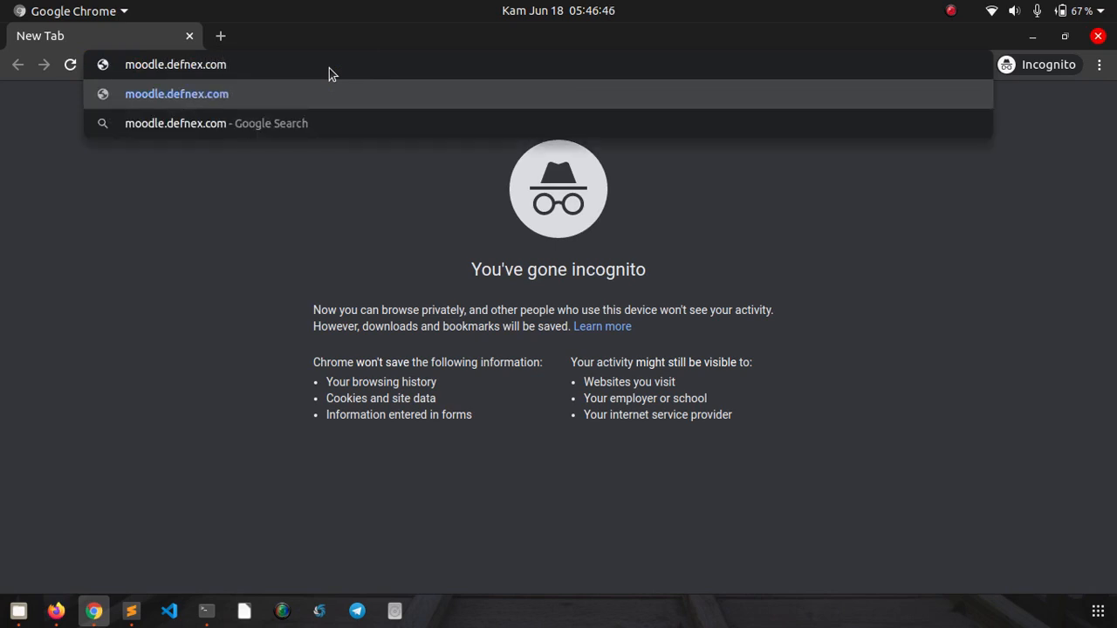
pyautogui.press('Return')
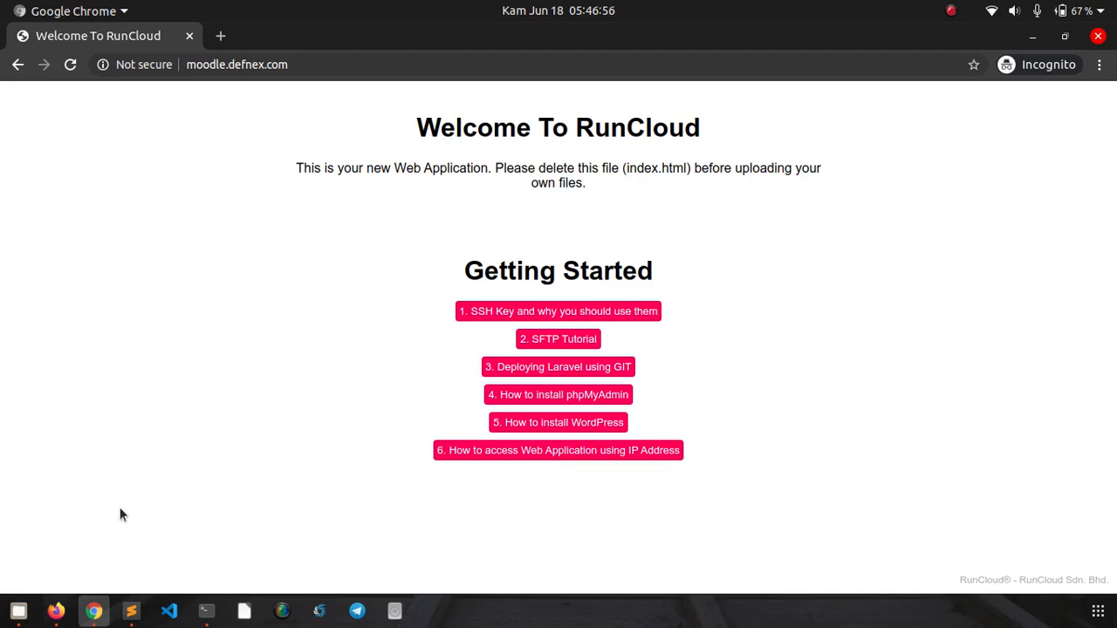
pyautogui.click(59, 611)
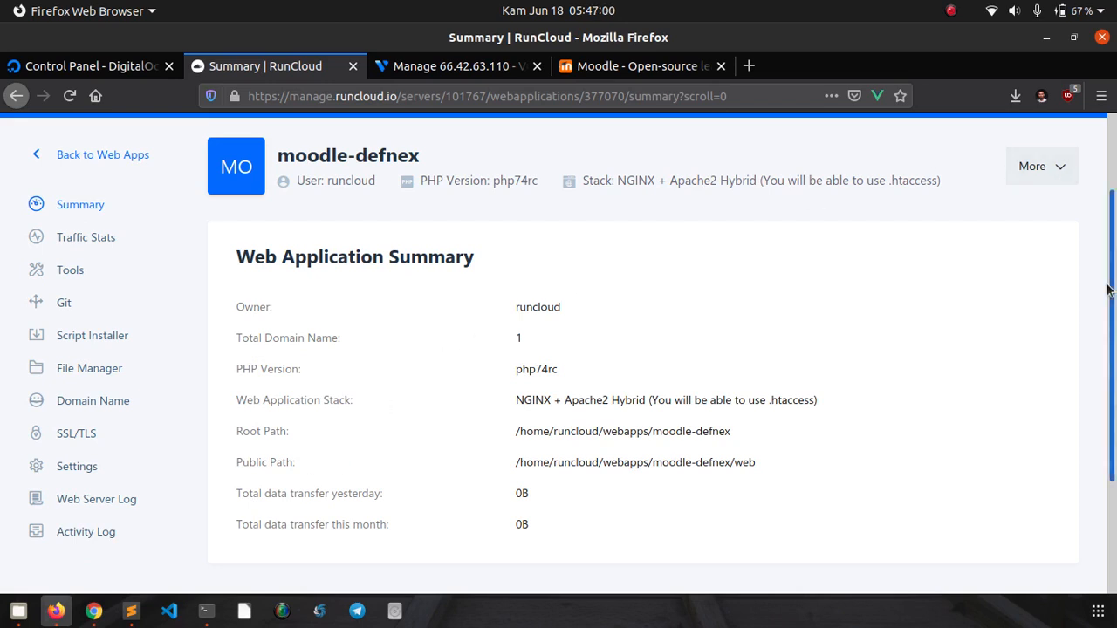
# - Go back to Web Apps and open the moodle server's empty Database page
pyautogui.scroll(-1, 1115, 310)
pyautogui.scroll(1, 1114, 310)
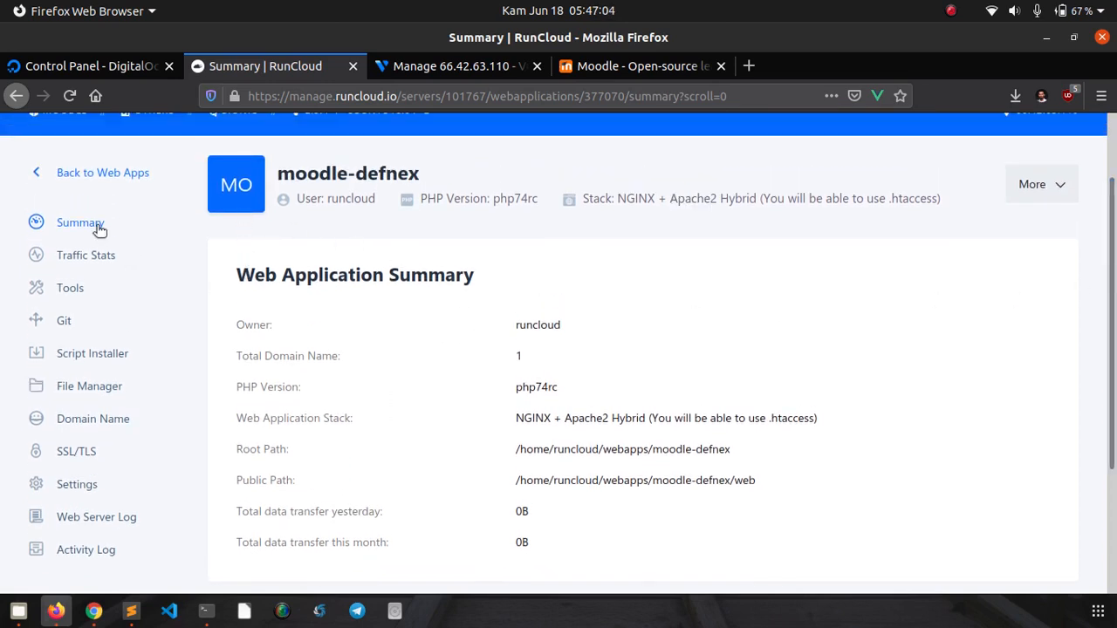
pyautogui.click(75, 177)
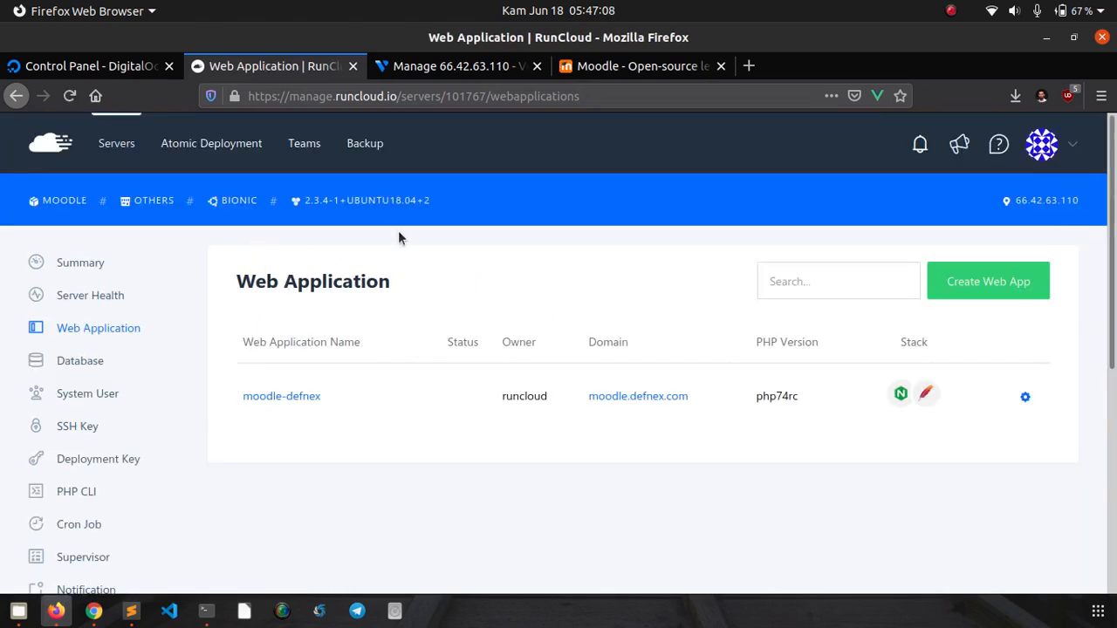
pyautogui.scroll(-2, 611, 314)
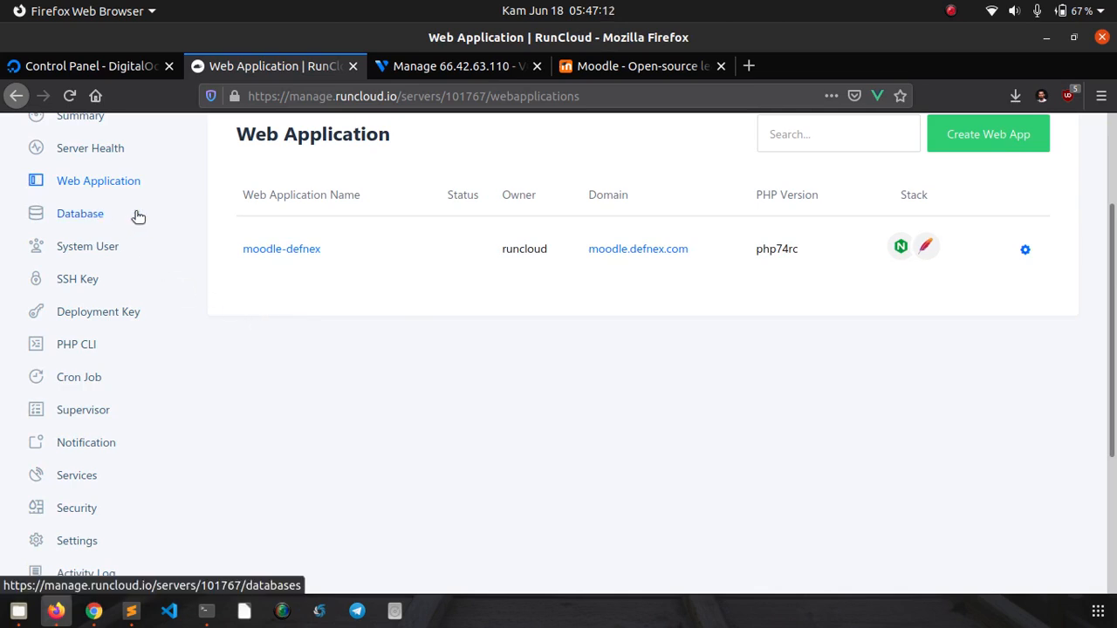
pyautogui.scroll(-2, 159, 218)
pyautogui.scroll(2, 160, 218)
pyautogui.click(96, 218)
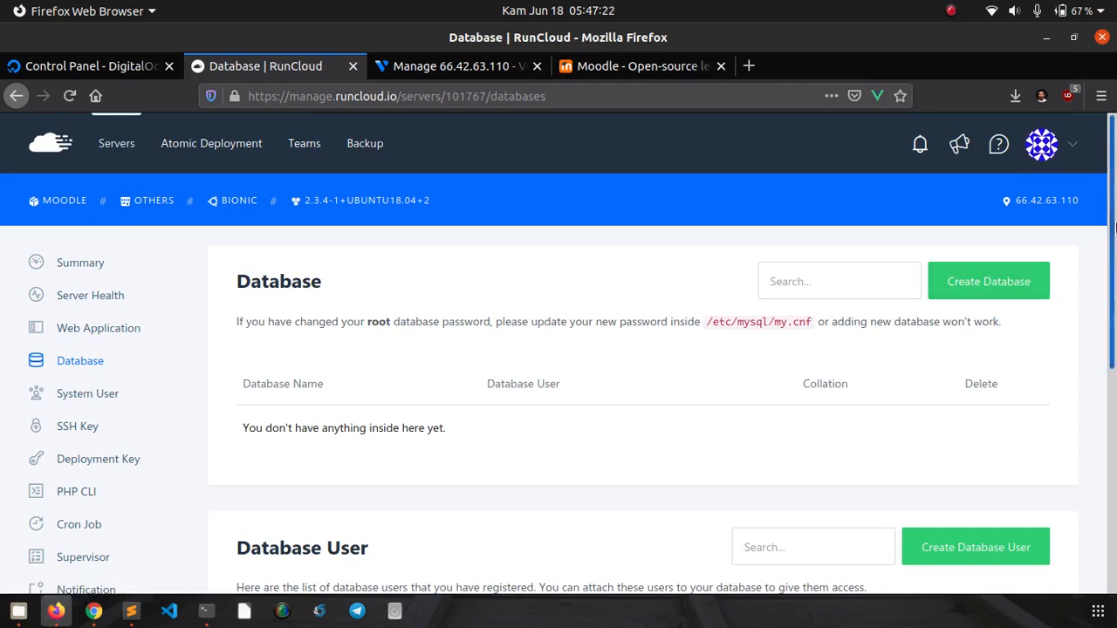
pyautogui.moveTo(1111, 224)
pyautogui.mouseDown()
pyautogui.moveTo(1113, 278)
pyautogui.moveTo(1114, 242)
pyautogui.mouseUp()
pyautogui.scroll(-2, 1114, 242)
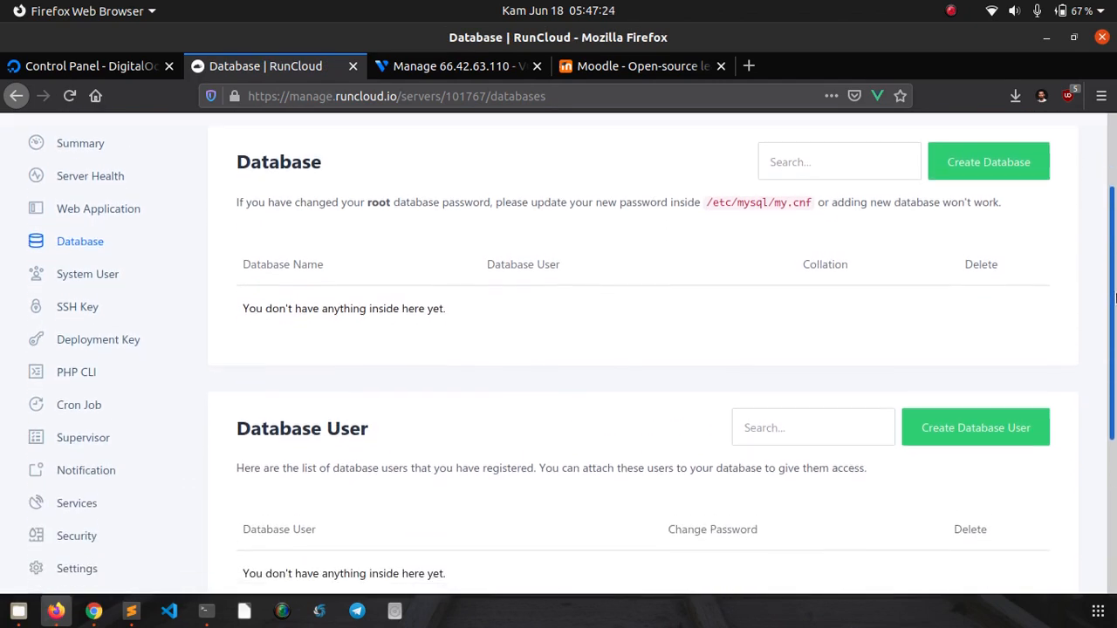
# - Create the database dbmoodle, which appears with collation Not Set
pyautogui.click(971, 167)
pyautogui.scroll(-3, 655, 341)
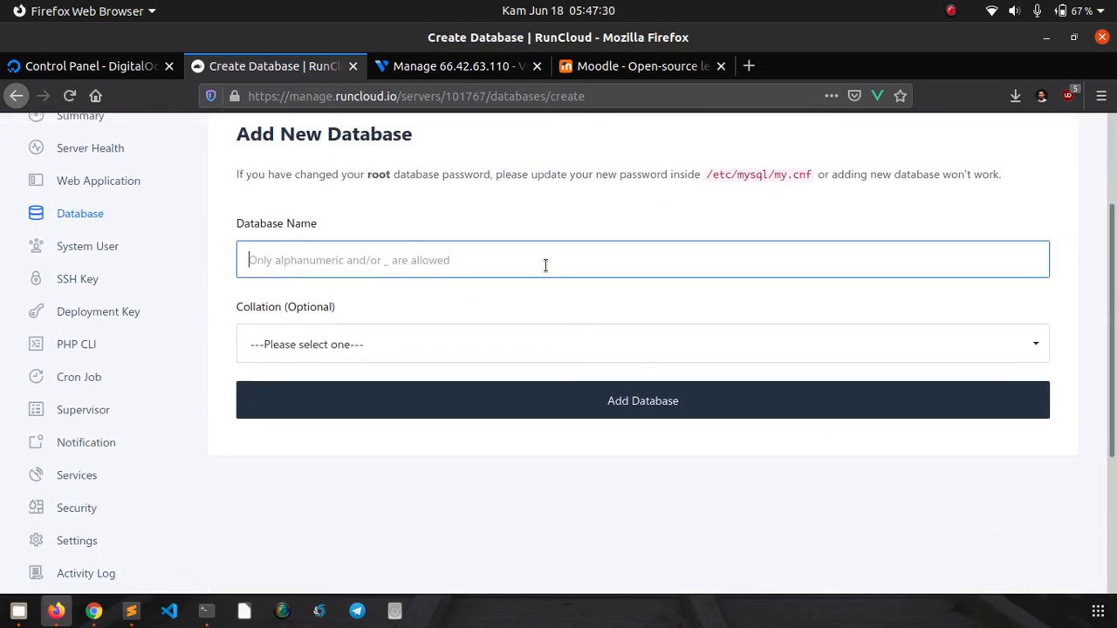
pyautogui.write('db')
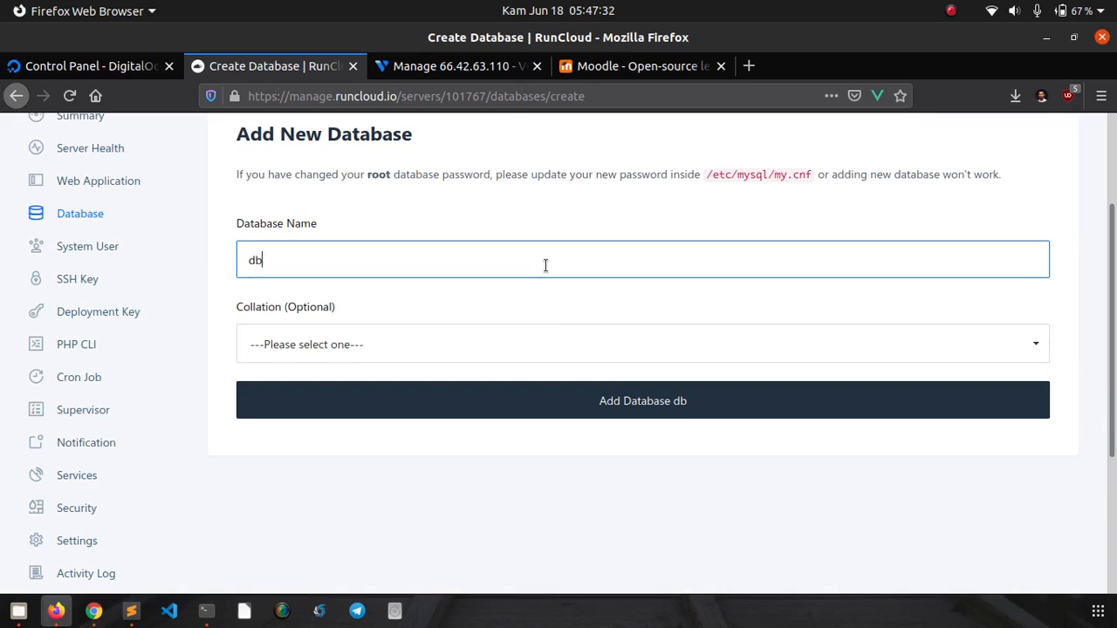
pyautogui.write('moodle')
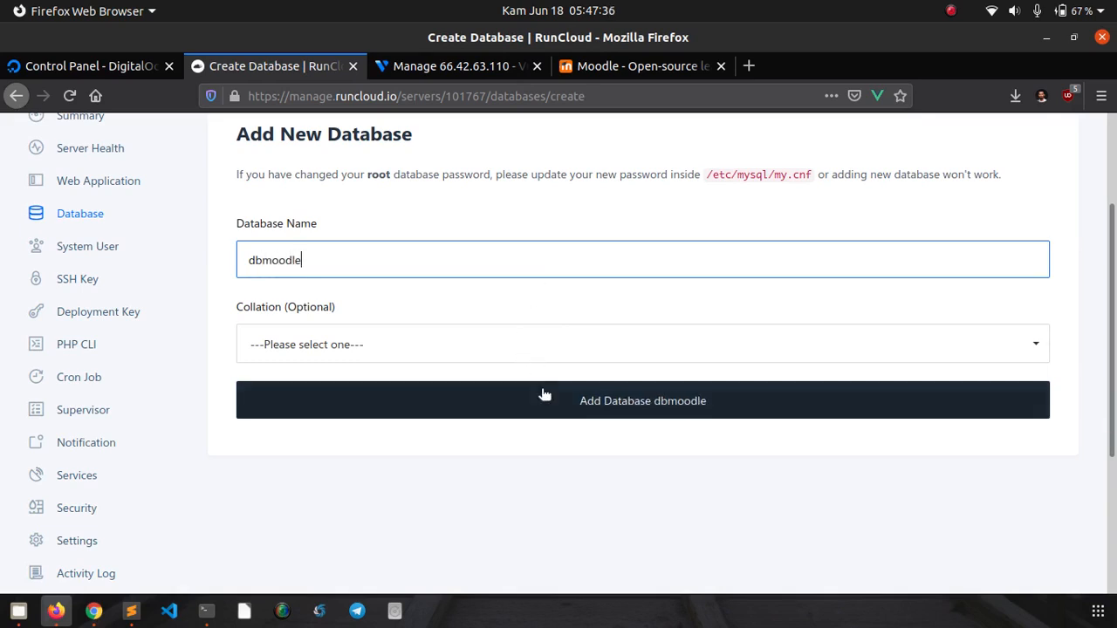
pyautogui.click(551, 408)
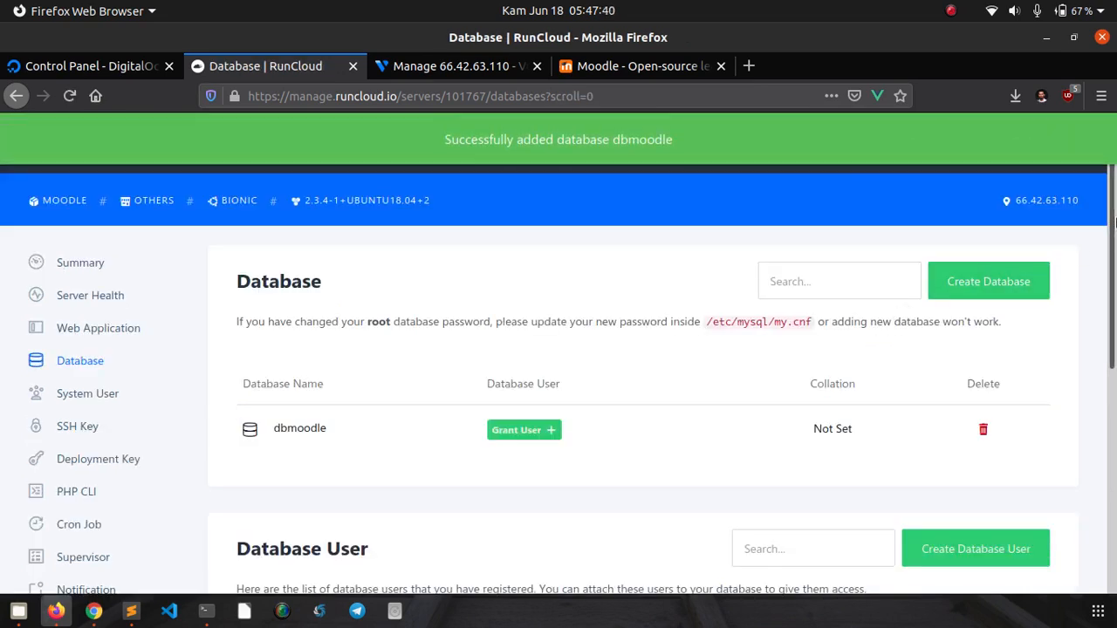
pyautogui.moveTo(1113, 218); pyautogui.dragTo(1114, 394)
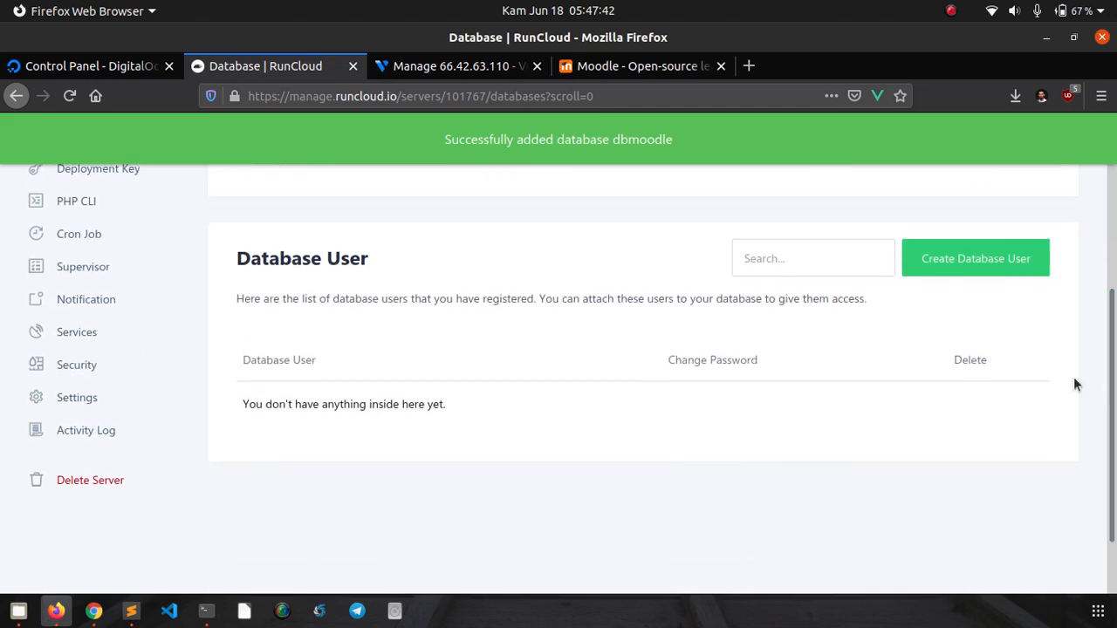
# - Clear the browser-autofilled credentials and enter the database username userdb
pyautogui.click(962, 273)
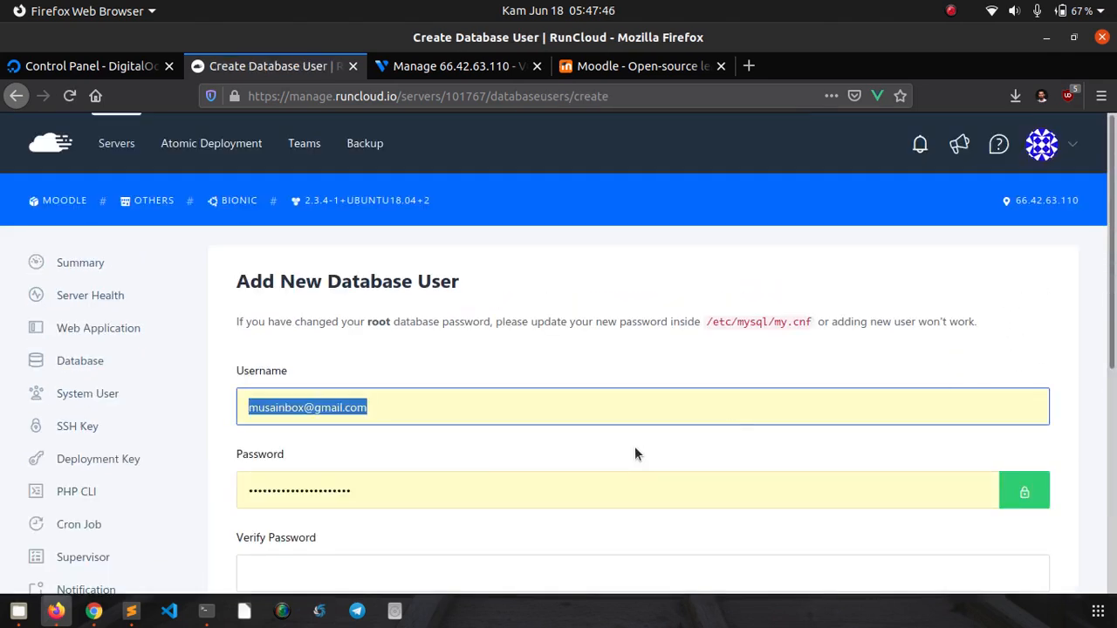
pyautogui.press('BackSpace')
pyautogui.press('Tab')
pyautogui.press('BackSpace')
pyautogui.click(691, 434)
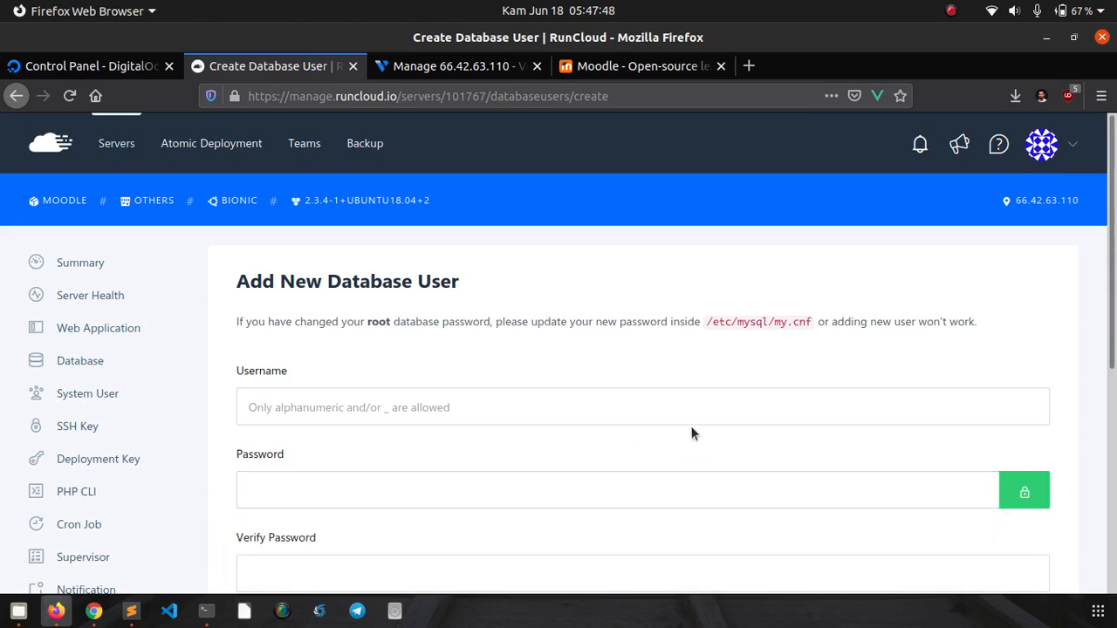
pyautogui.click(685, 407)
pyautogui.click(693, 343)
pyautogui.click(620, 393)
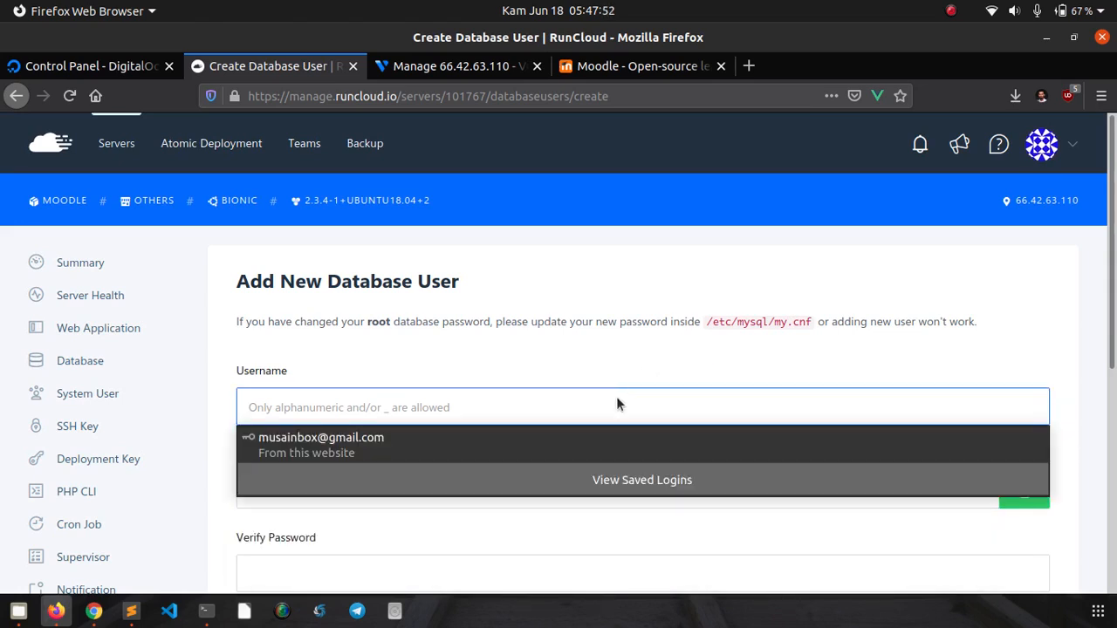
pyautogui.write('d')
pyautogui.press('BackSpace')
pyautogui.write('userdb')
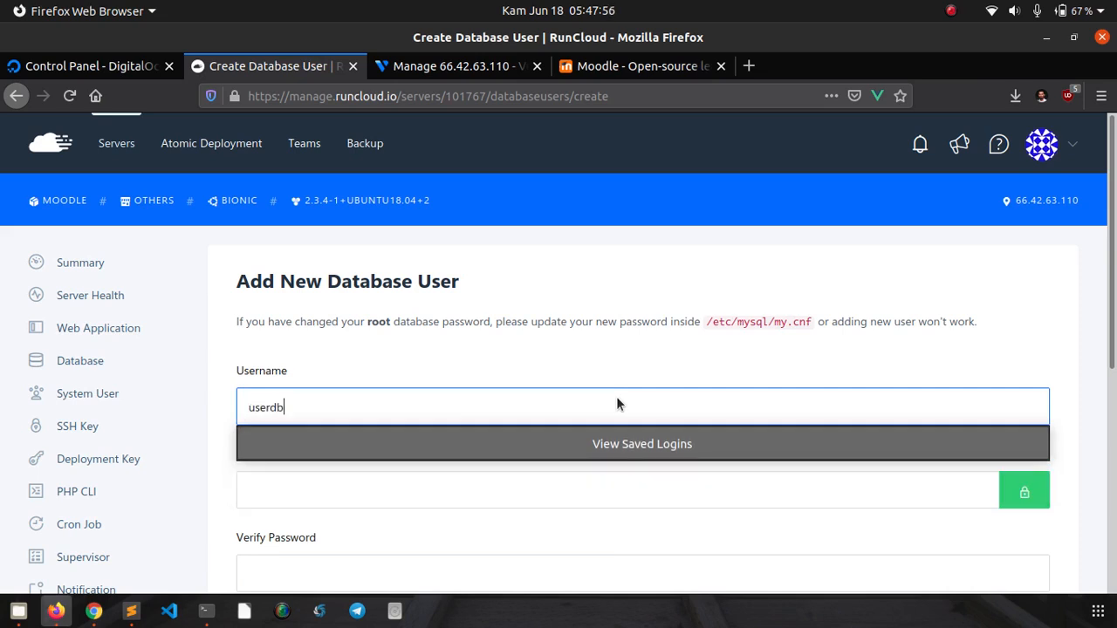
pyautogui.click(885, 340)
# - Enter and confirm the user's password, then add the userdb database user
pyautogui.scroll(-5, 680, 261)
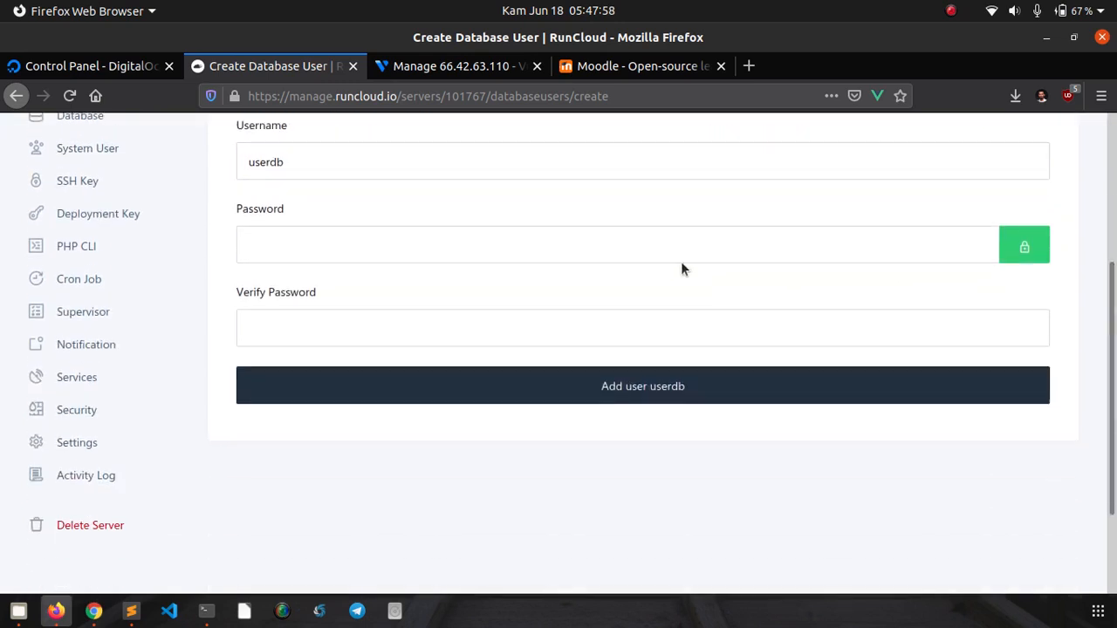
pyautogui.click(614, 233)
pyautogui.write('a')
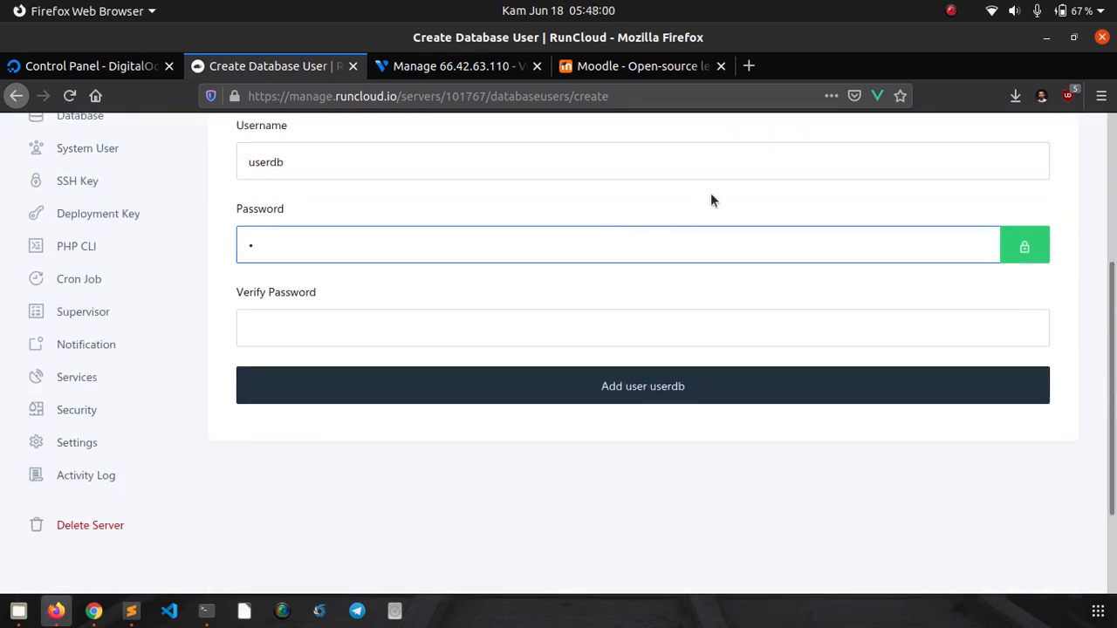
pyautogui.press('BackSpace')
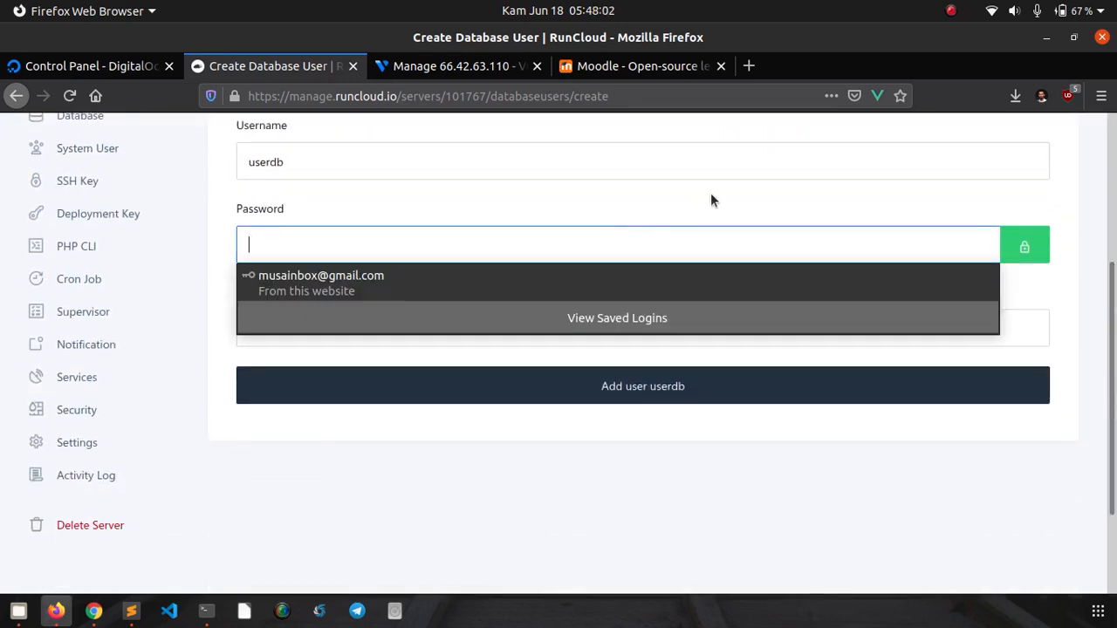
pyautogui.write('aa')
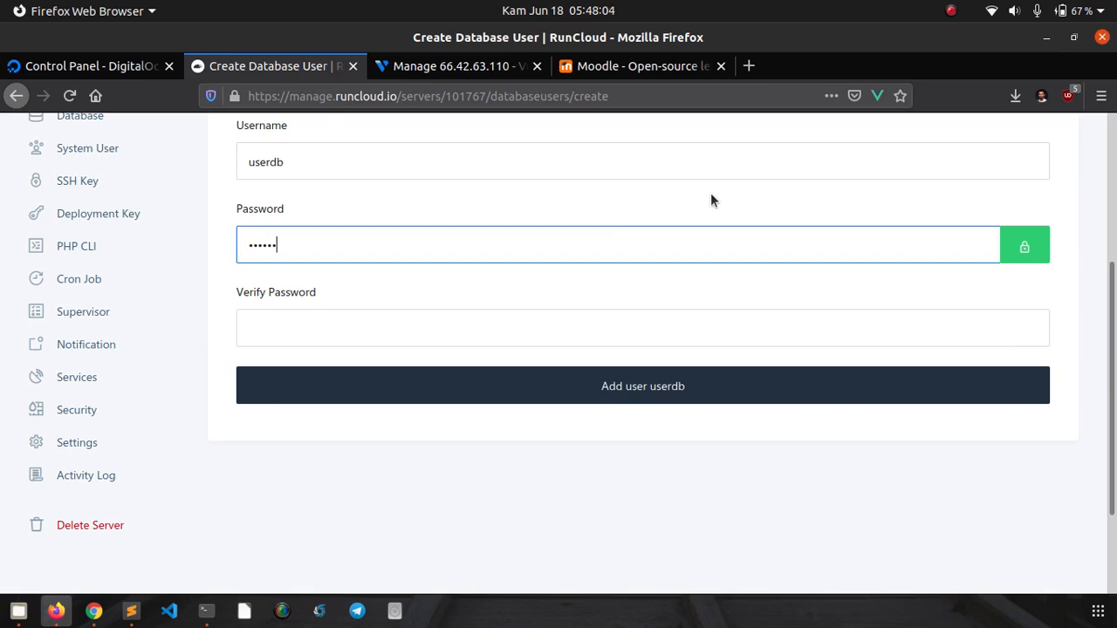
pyautogui.press('Tab')
pyautogui.write('******')
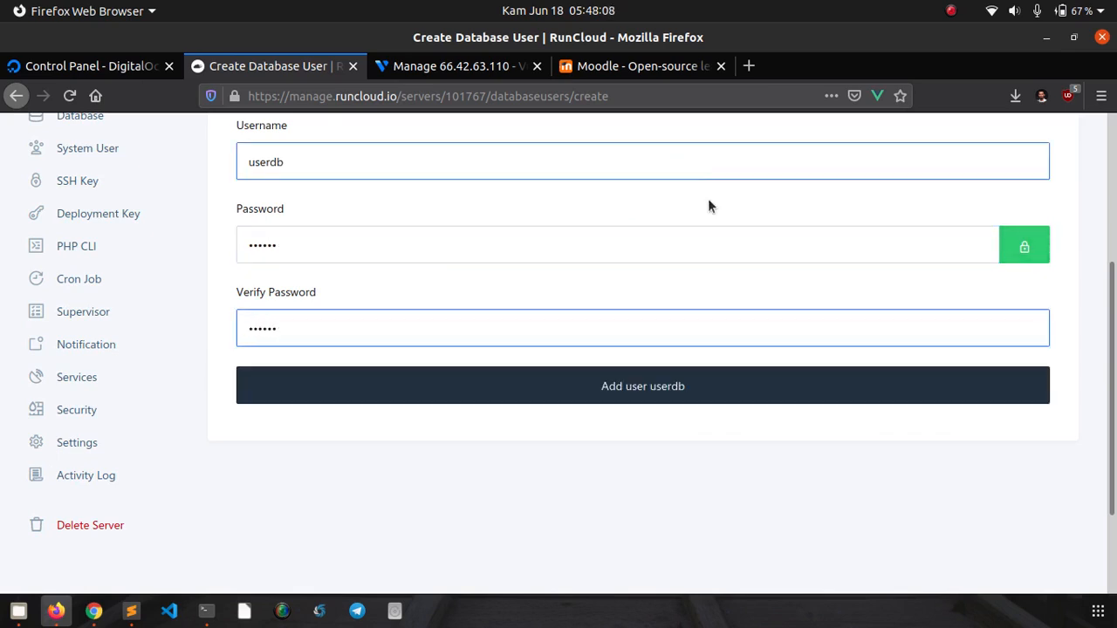
pyautogui.click(591, 393)
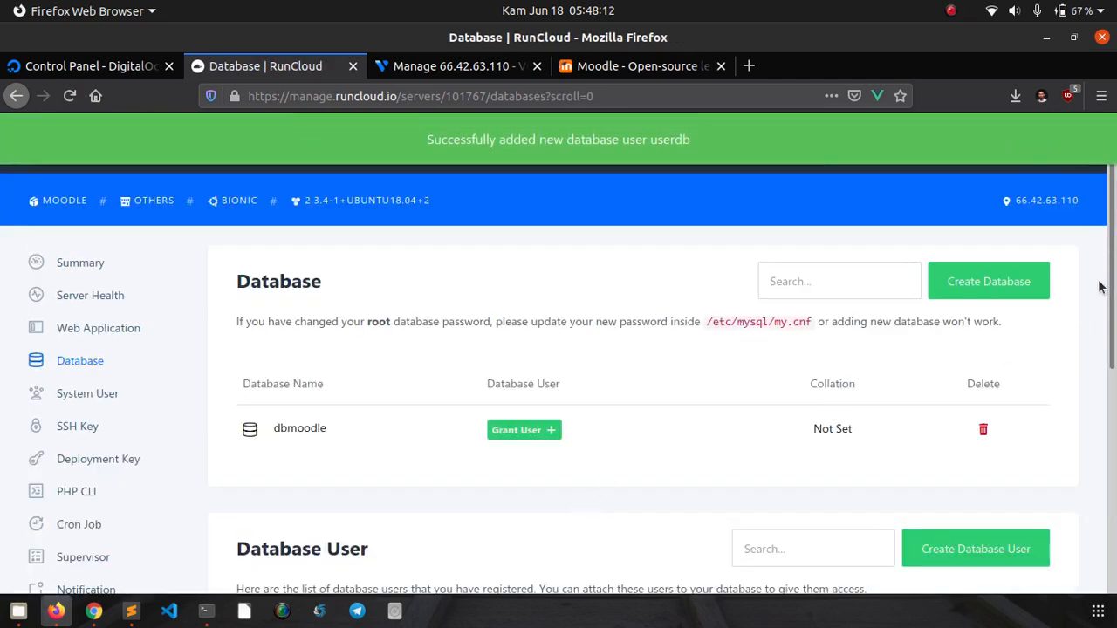
pyautogui.scroll(-3, 1115, 356)
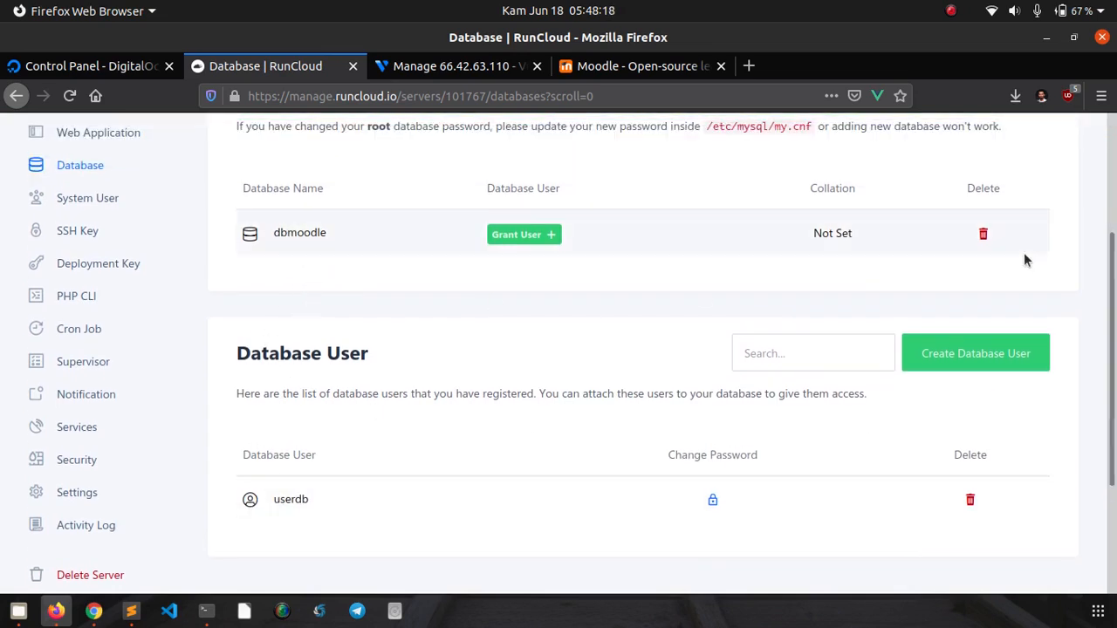
pyautogui.scroll(2, 590, 401)
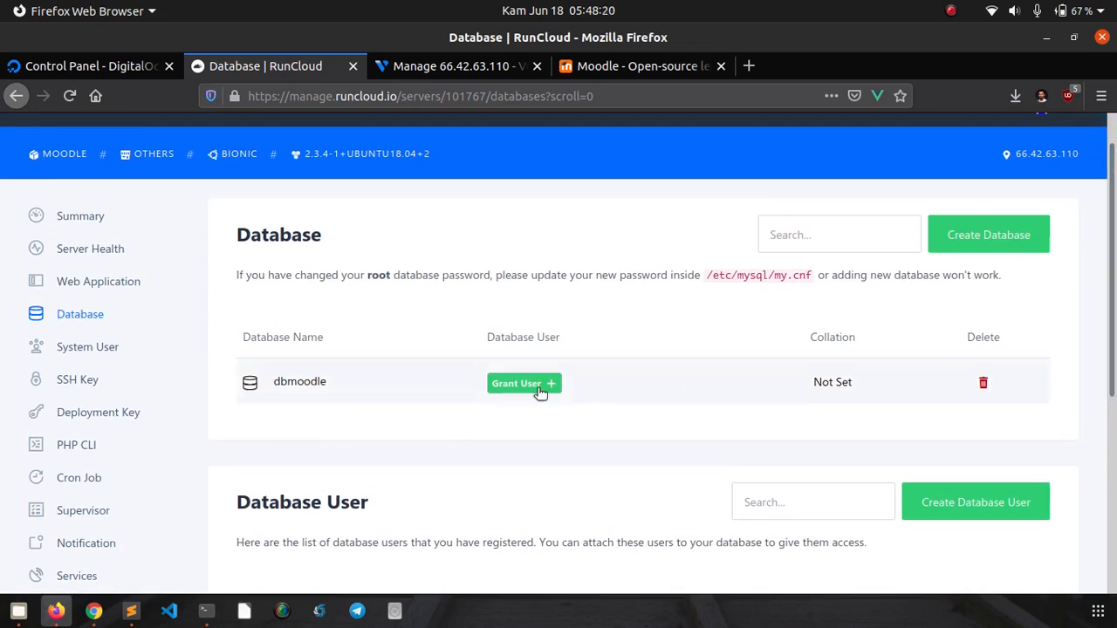
# - Grant the userdb user access to the dbmoodle database
pyautogui.click(540, 391)
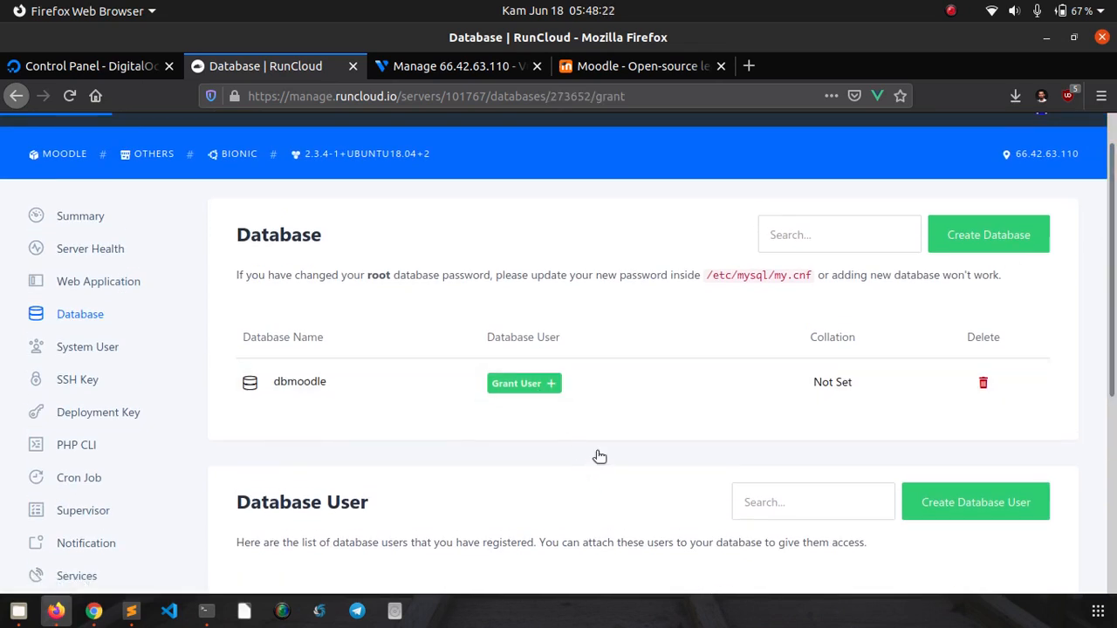
pyautogui.click(536, 417)
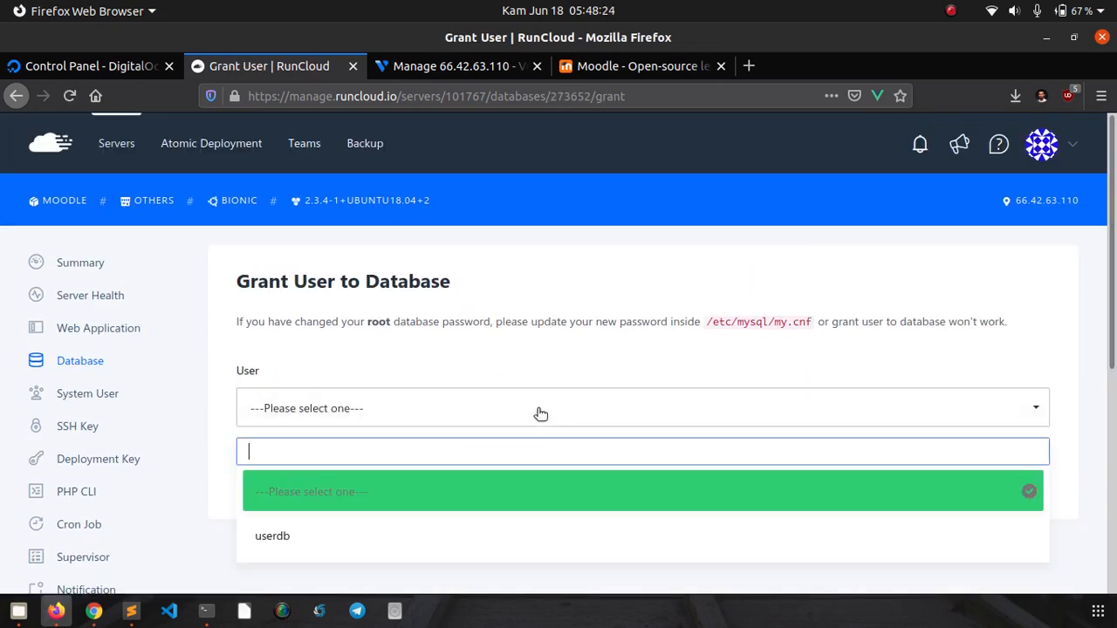
pyautogui.click(362, 539)
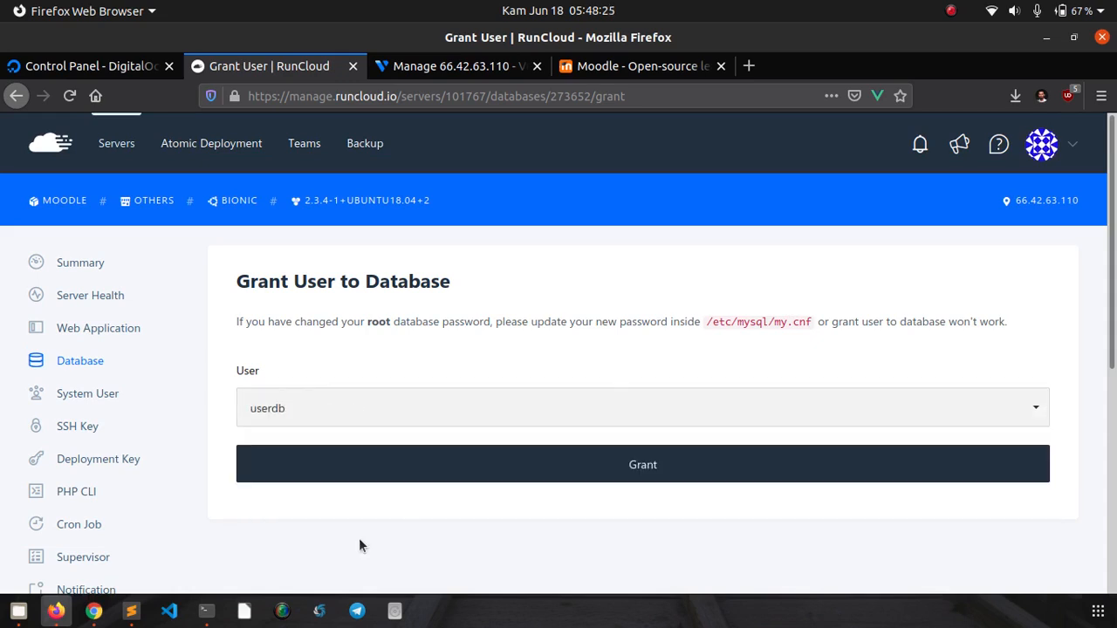
pyautogui.click(515, 470)
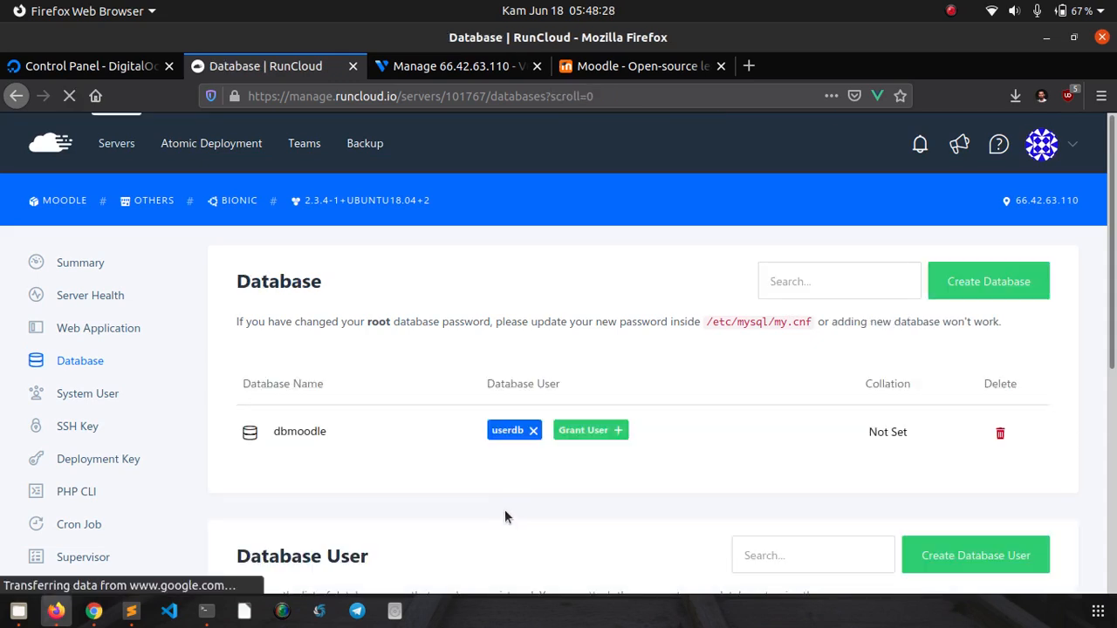
pyautogui.scroll(-3, 1110, 304)
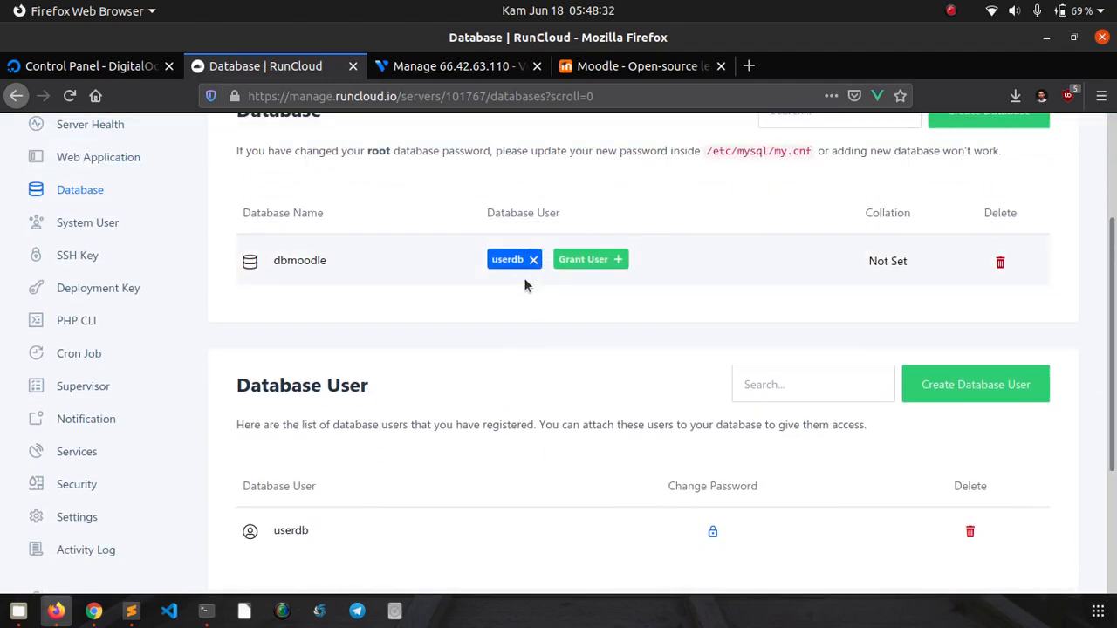
pyautogui.moveTo(1112, 327); pyautogui.dragTo(1114, 234)
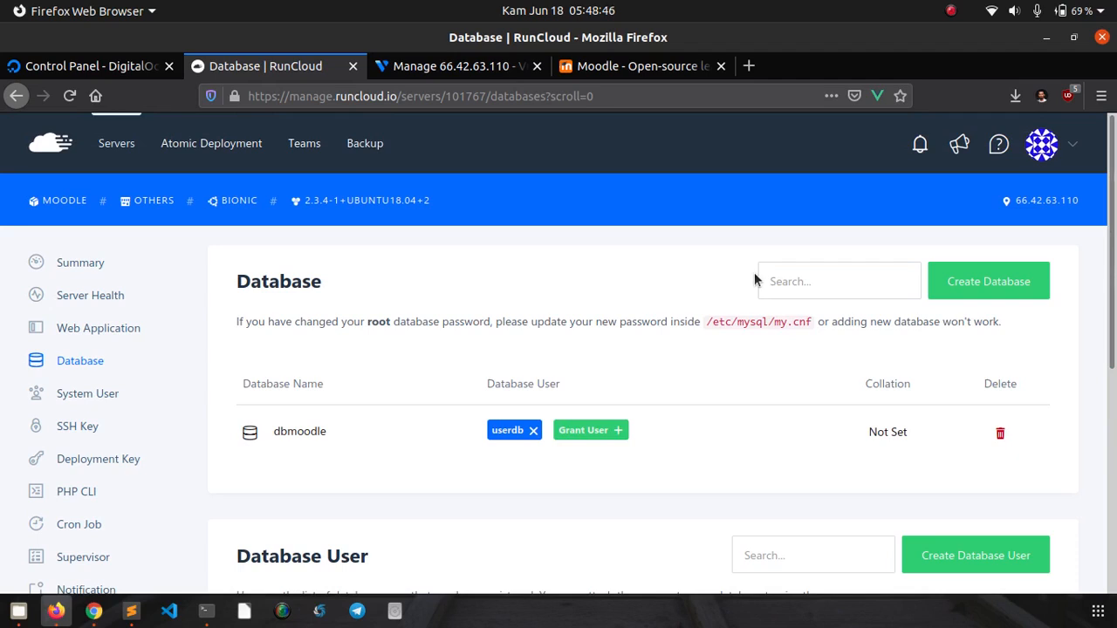
# - Open the moodle-defnex entry from the Web Application list to view its summary
pyautogui.click(99, 336)
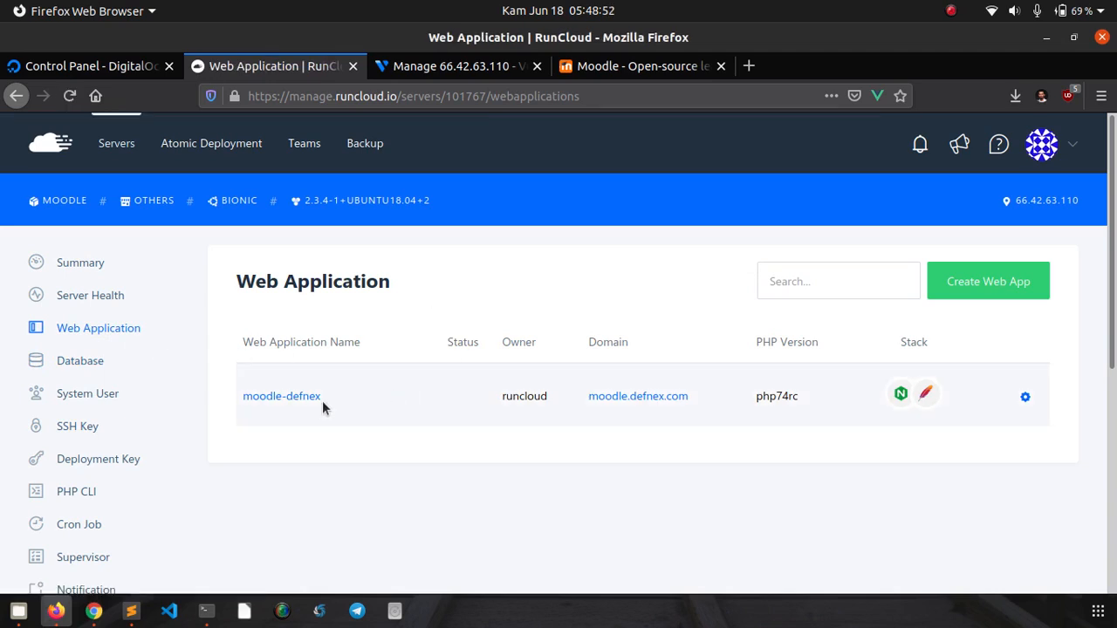
pyautogui.click(307, 397)
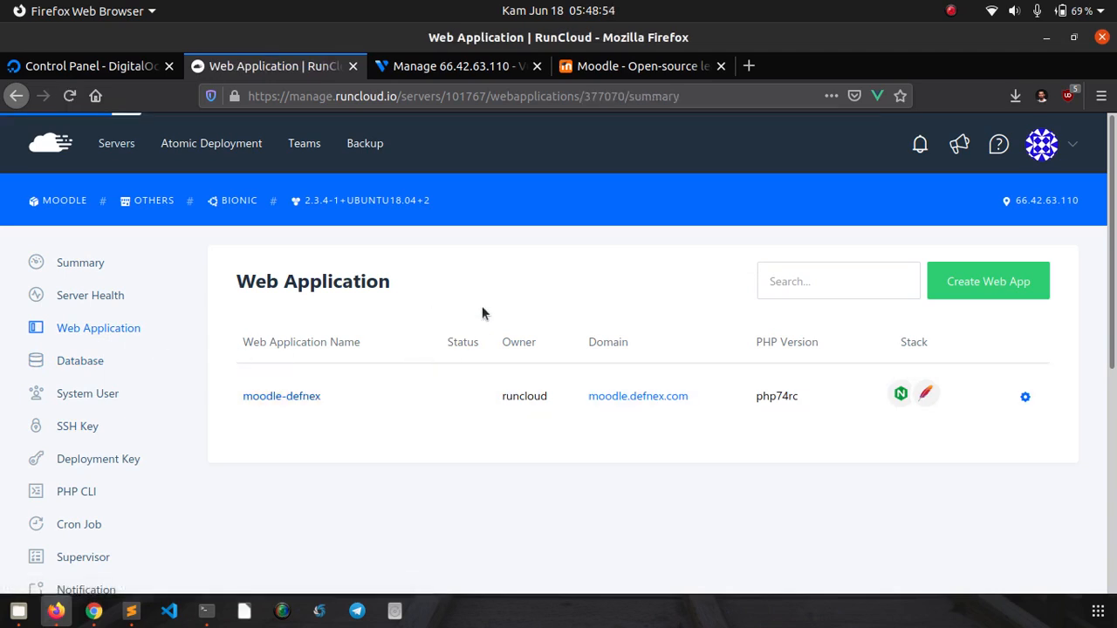
pyautogui.scroll(-5, 491, 304)
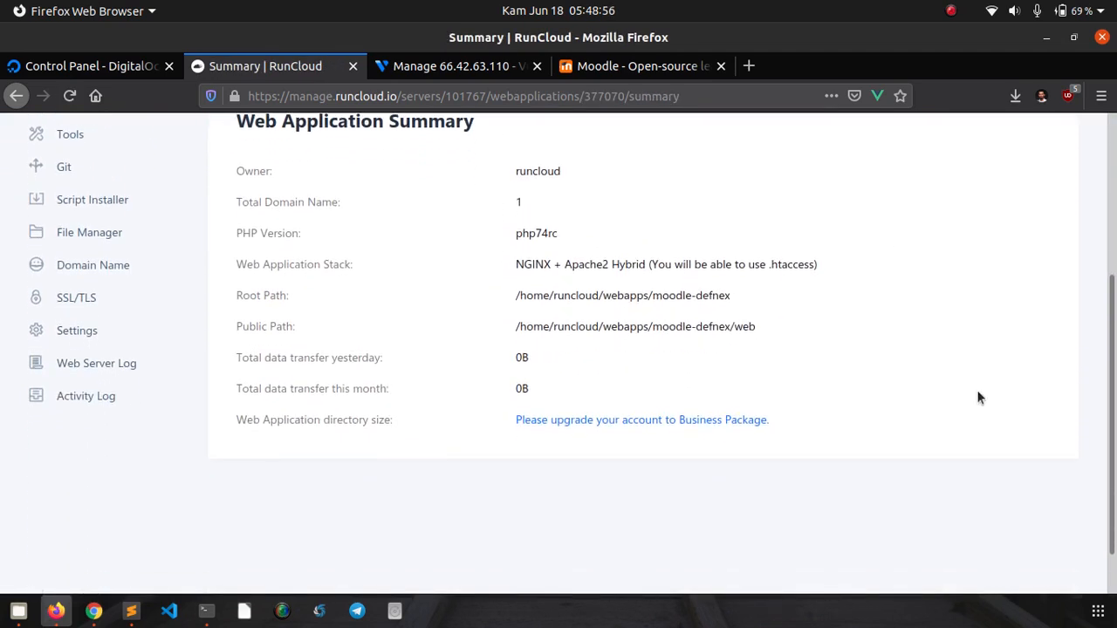
pyautogui.moveTo(1114, 406); pyautogui.dragTo(1114, 420)
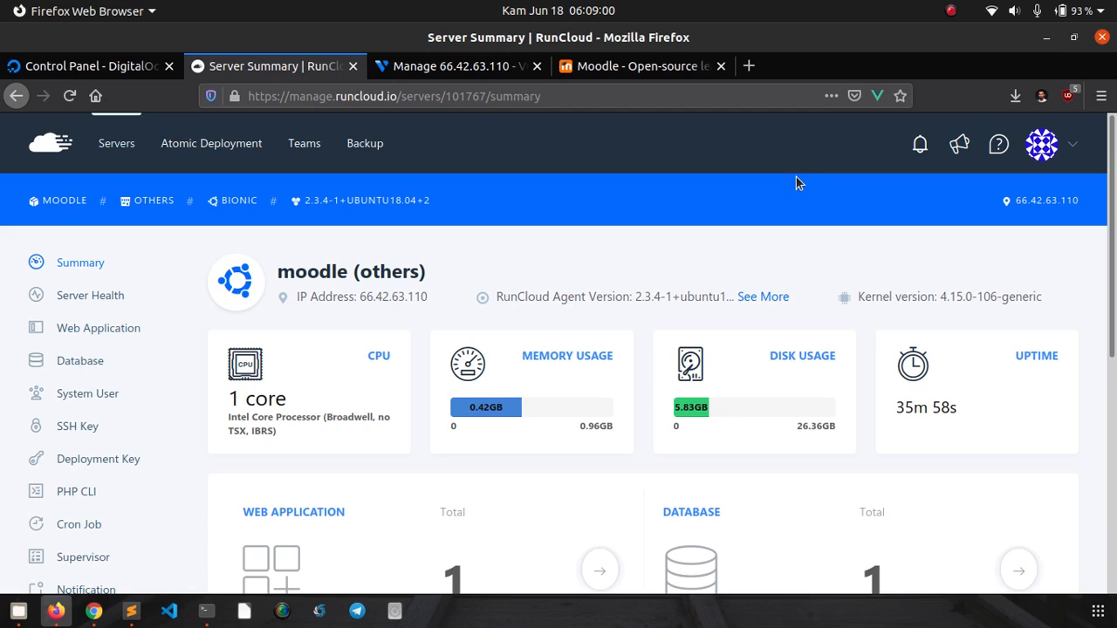
# - Return to moodle-defnex's summary showing PHP php74rc and the NGINX + Apache2 Hybrid stack
pyautogui.scroll(-3, 760, 292)
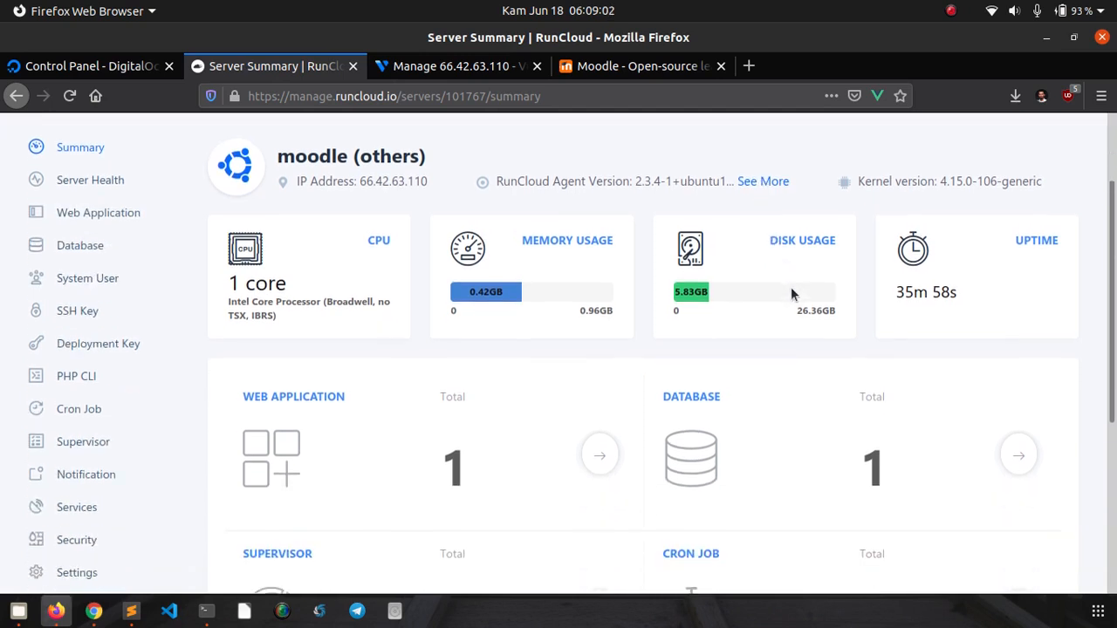
pyautogui.scroll(-1, 791, 294)
pyautogui.scroll(1, 790, 294)
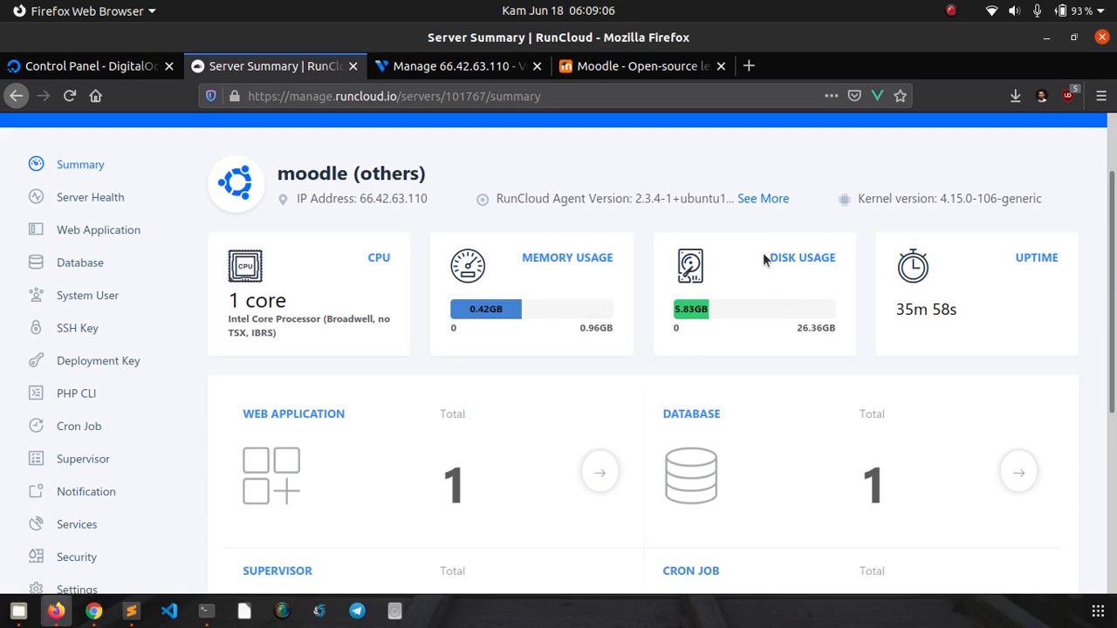
pyautogui.scroll(1, 748, 289)
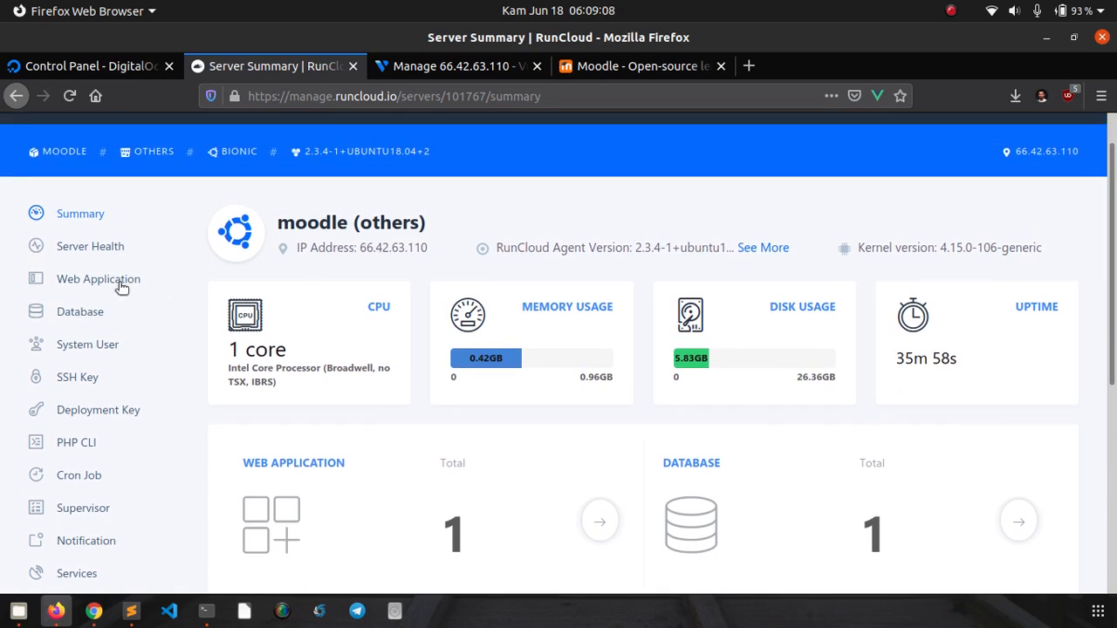
pyautogui.click(122, 286)
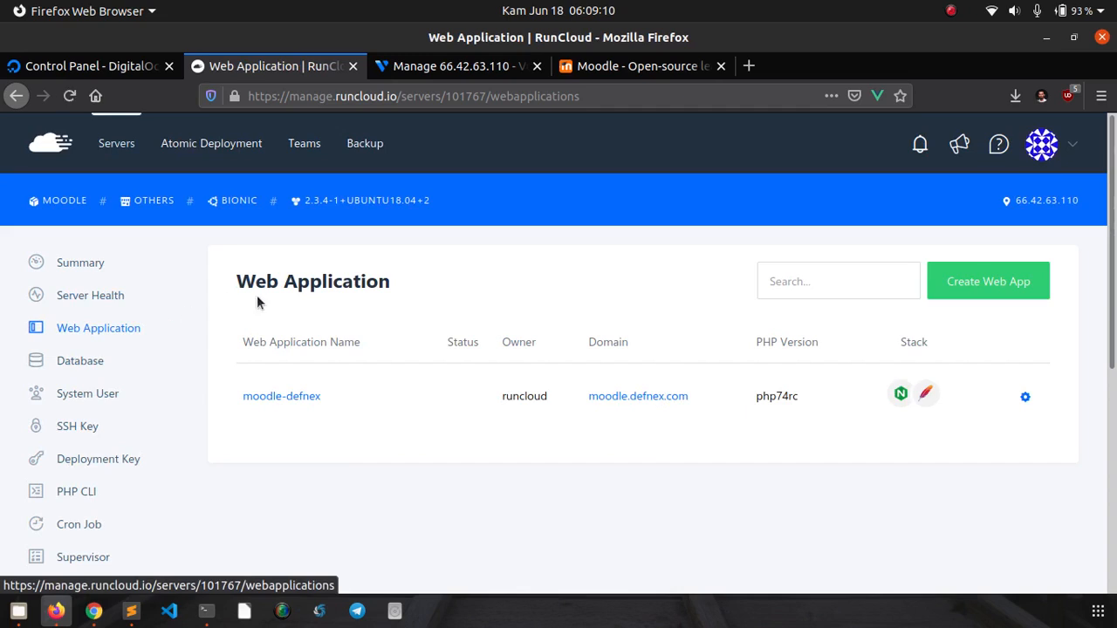
pyautogui.click(283, 399)
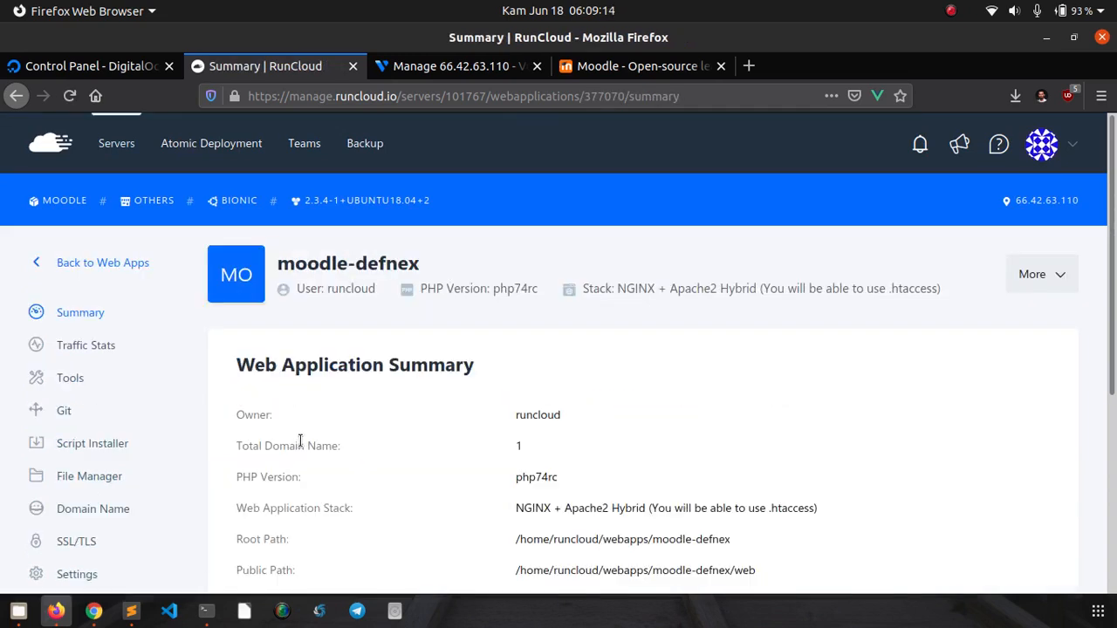
pyautogui.scroll(-3, 300, 440)
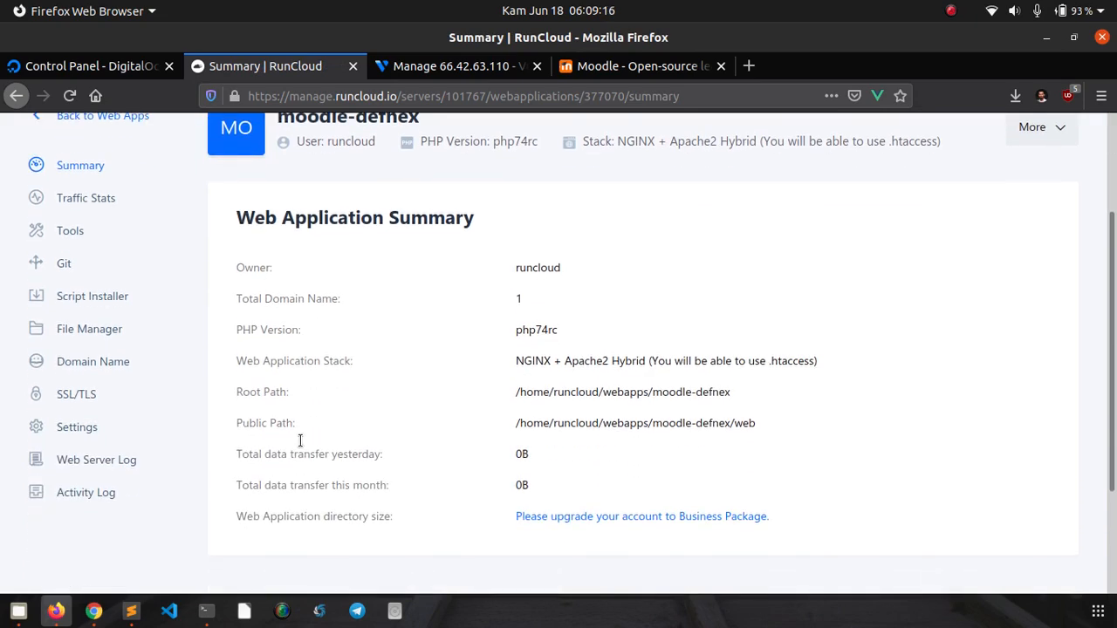
# - On moodle-defnex's SSL/TLS page, enable HSTS while keeping Let's Encrypt as provider
pyautogui.click(98, 402)
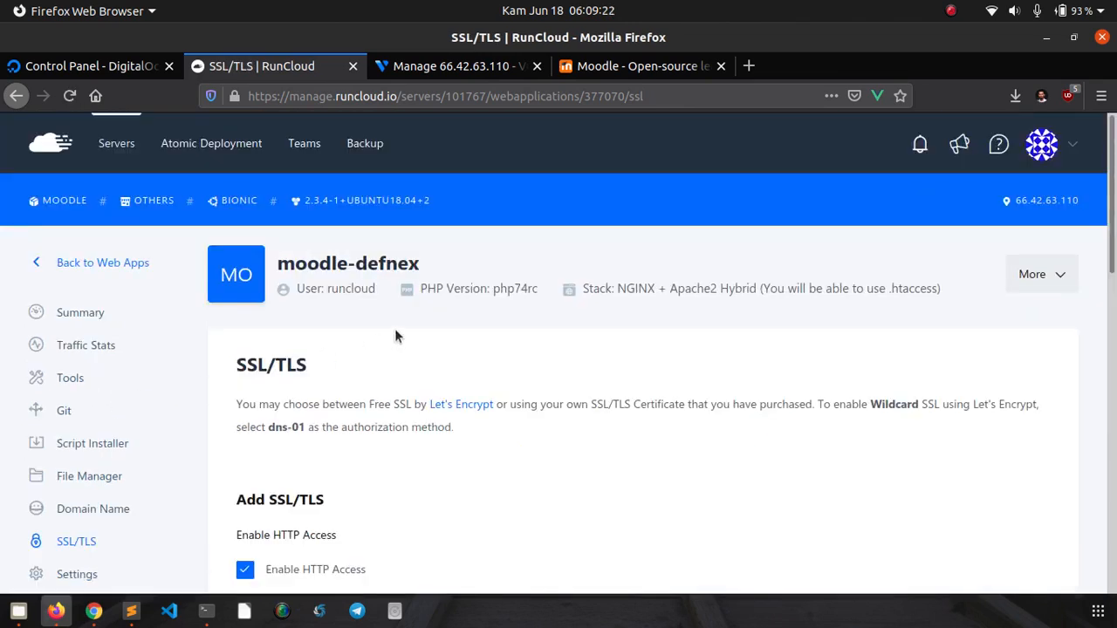
pyautogui.scroll(-3, 594, 253)
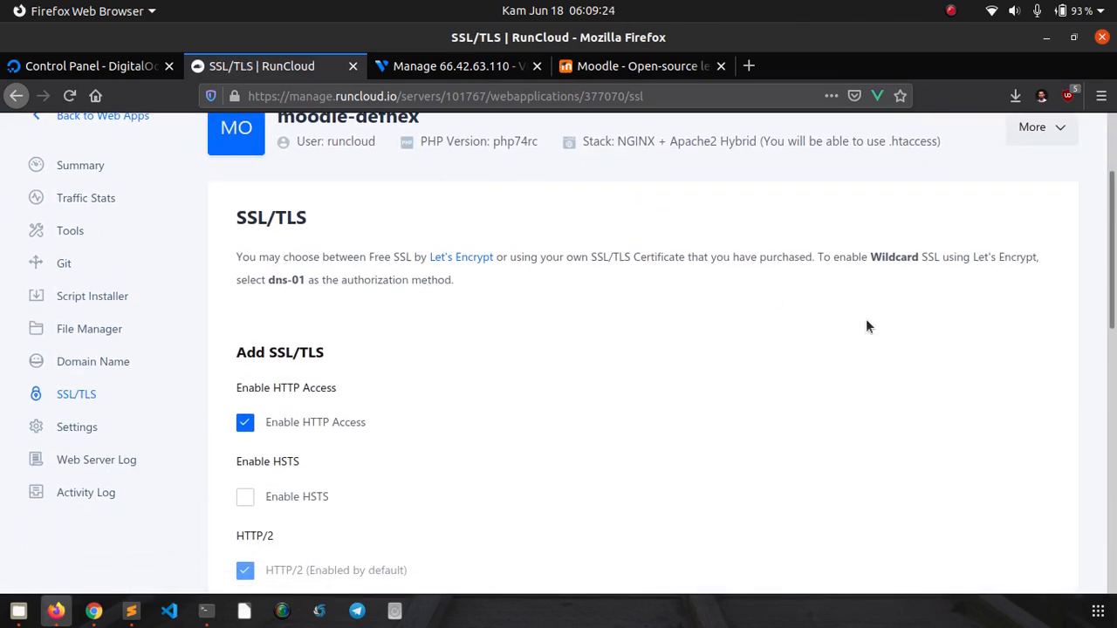
pyautogui.moveTo(1115, 259); pyautogui.dragTo(1115, 302)
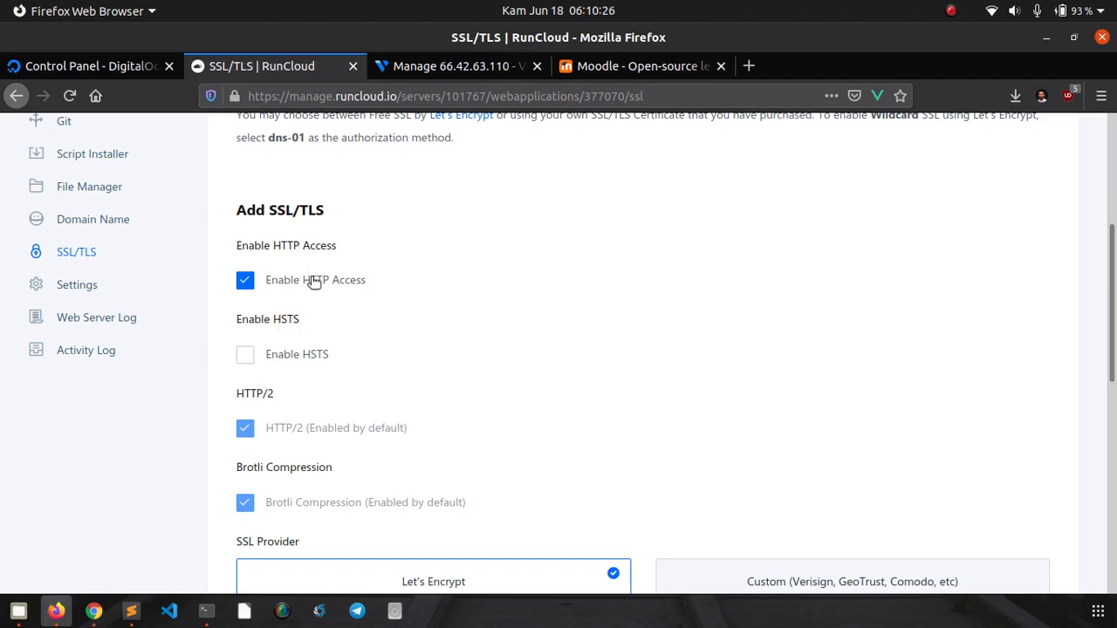
pyautogui.click(282, 358)
pyautogui.scroll(-5, 223, 361)
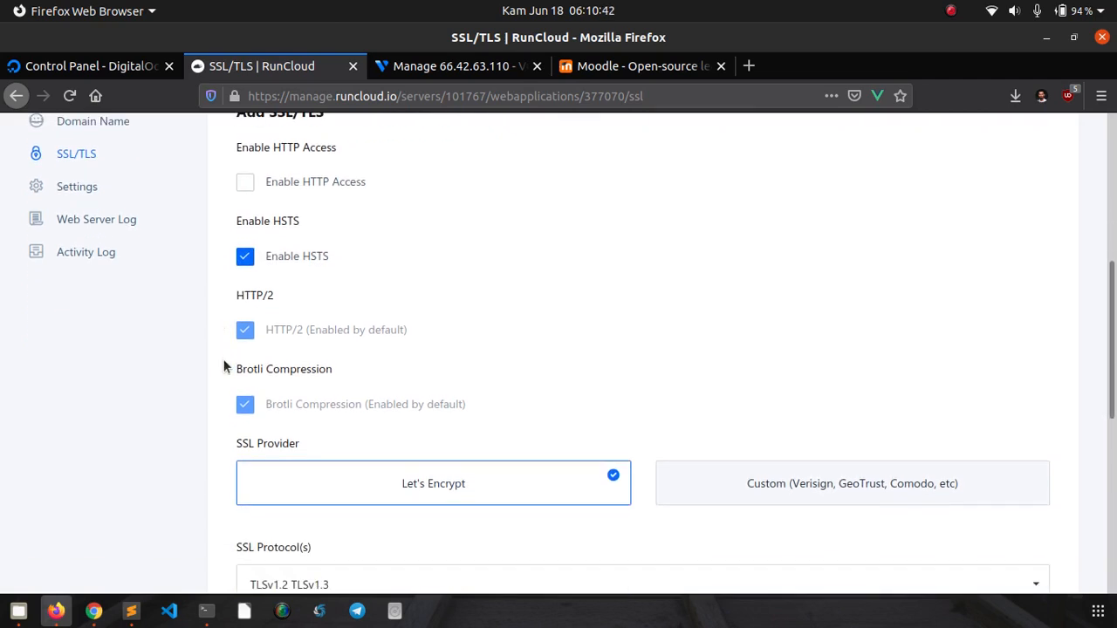
pyautogui.scroll(-3, 223, 370)
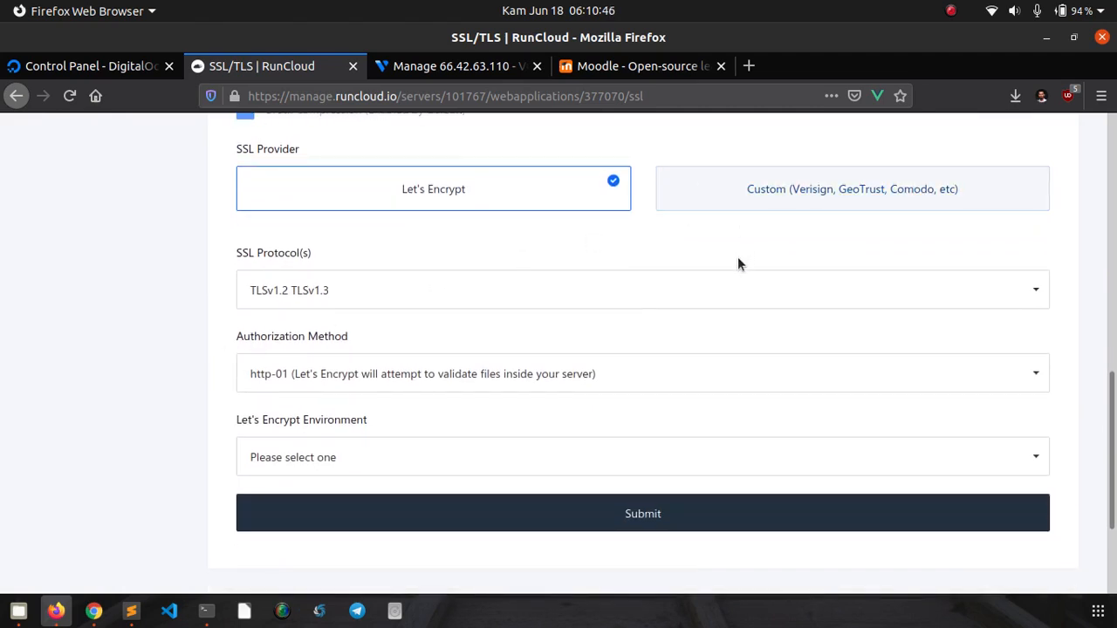
# - Set the SSL provider back to Let's Encrypt after briefly trying a custom certificate
pyautogui.click(722, 198)
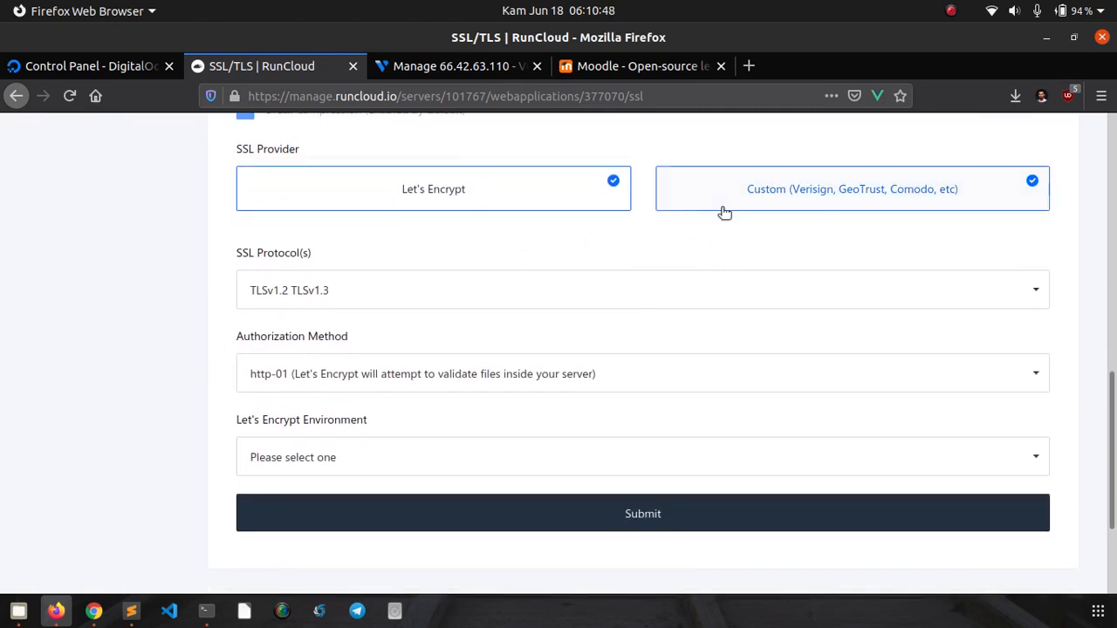
pyautogui.click(607, 479)
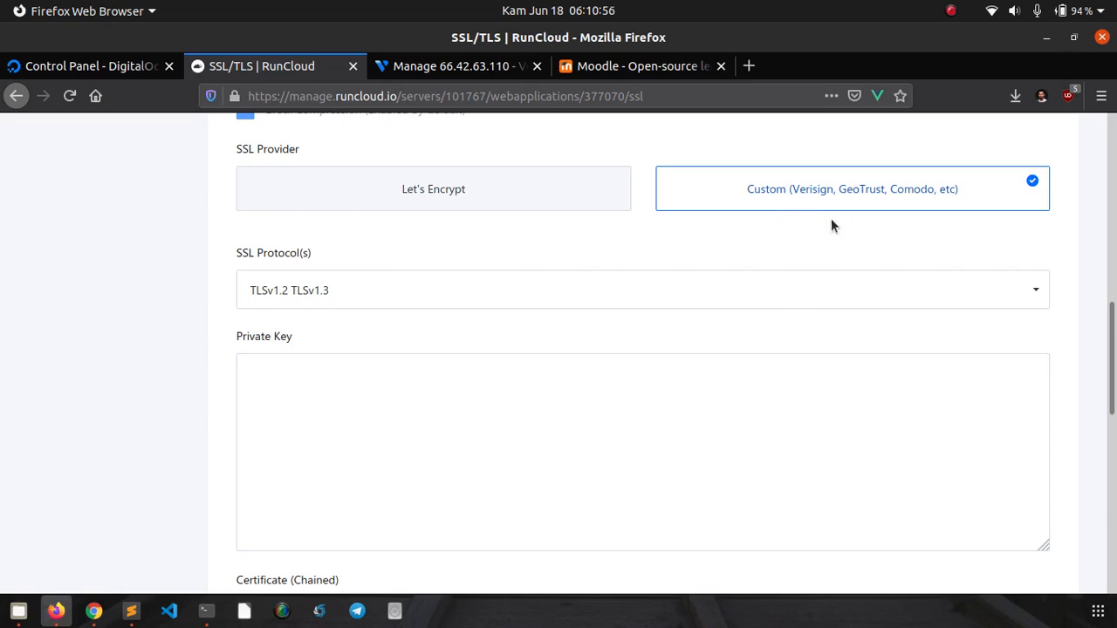
pyautogui.click(456, 207)
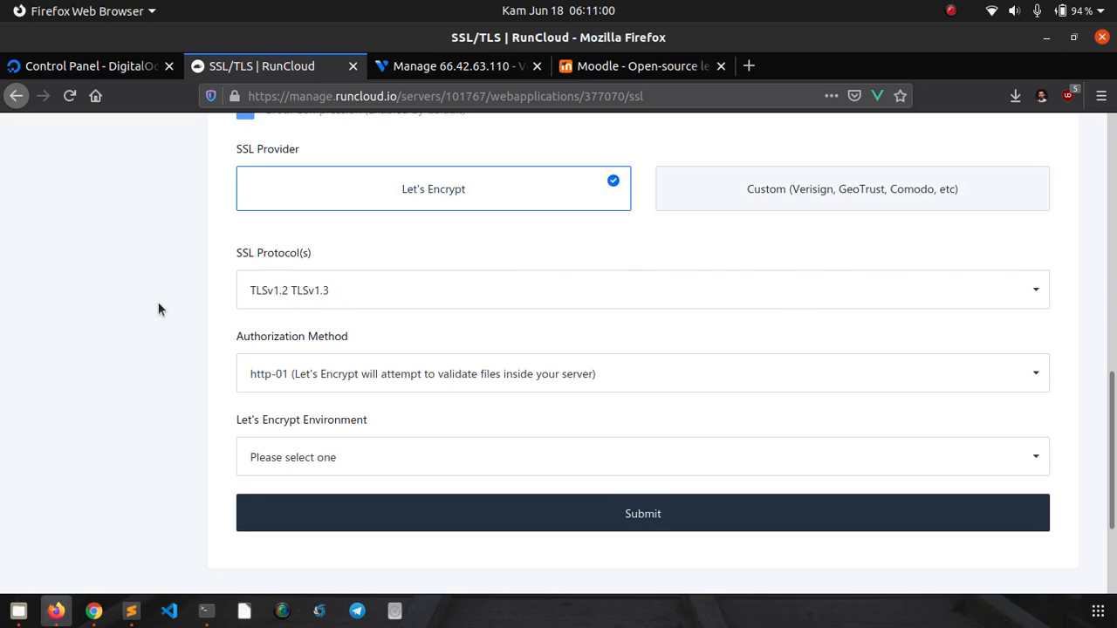
pyautogui.scroll(-1, 158, 317)
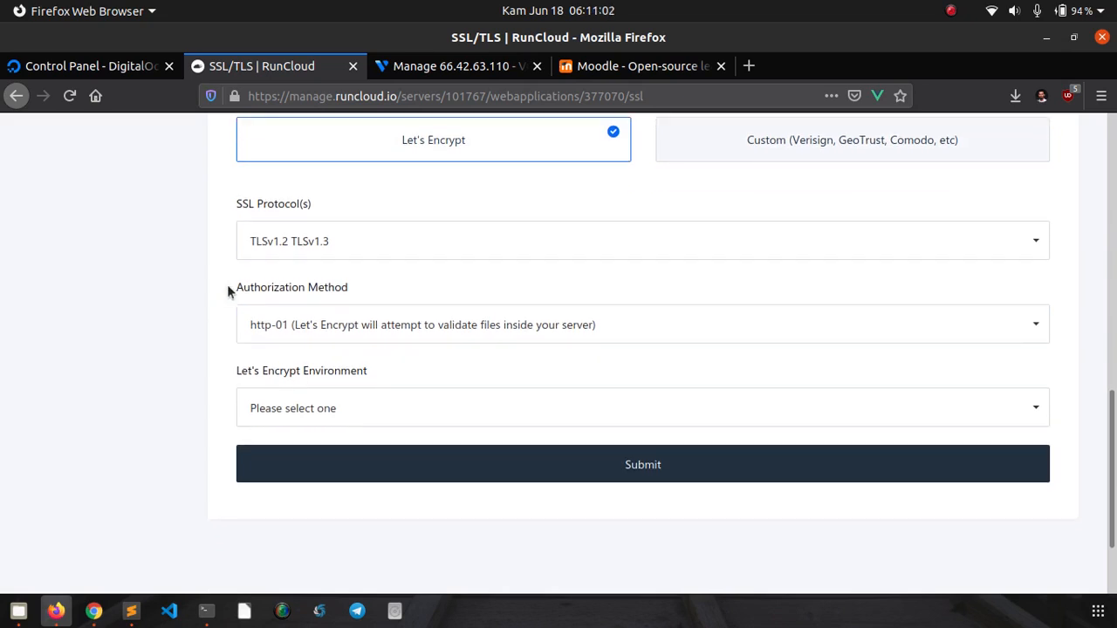
# - Keep TLSv1.2 TLSv1.3 as the SSL protocols and http-01 as the authorization method
pyautogui.click(274, 242)
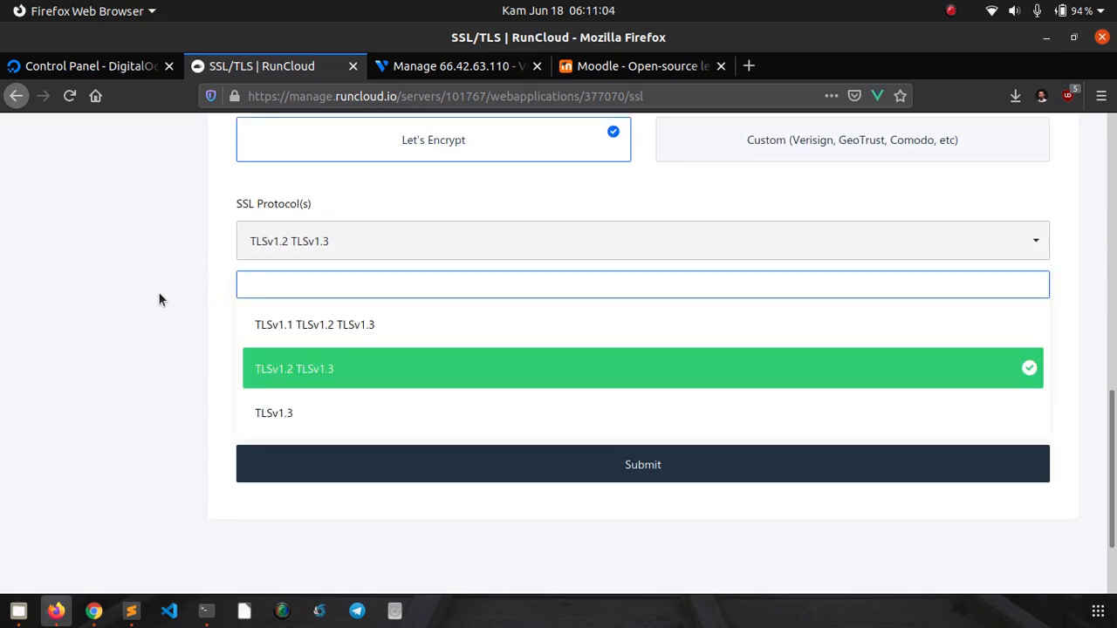
pyautogui.click(161, 296)
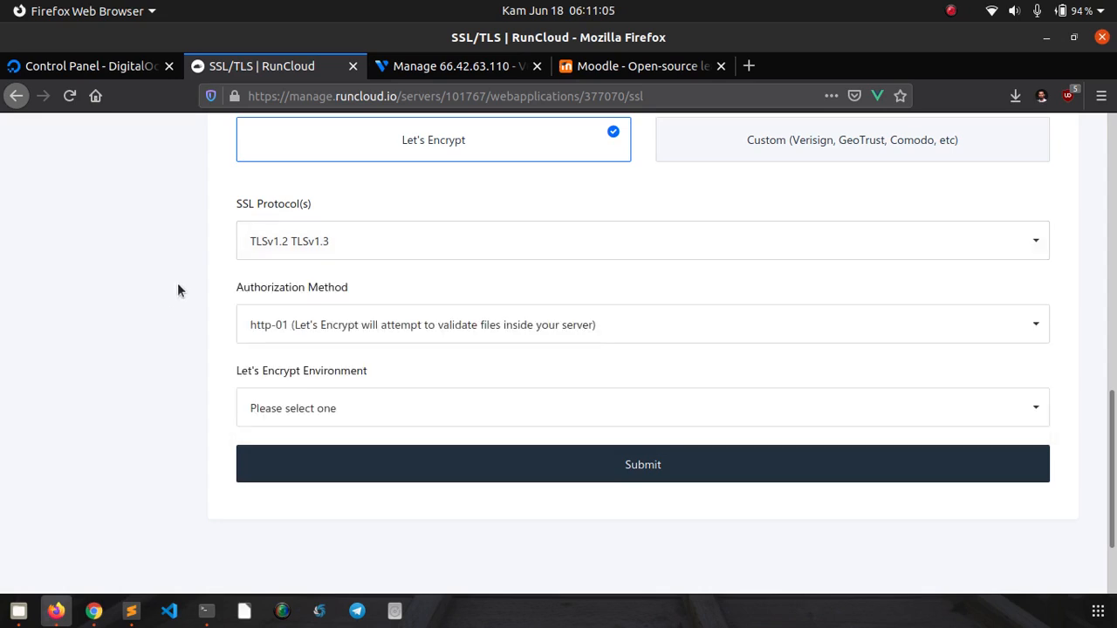
pyautogui.click(270, 247)
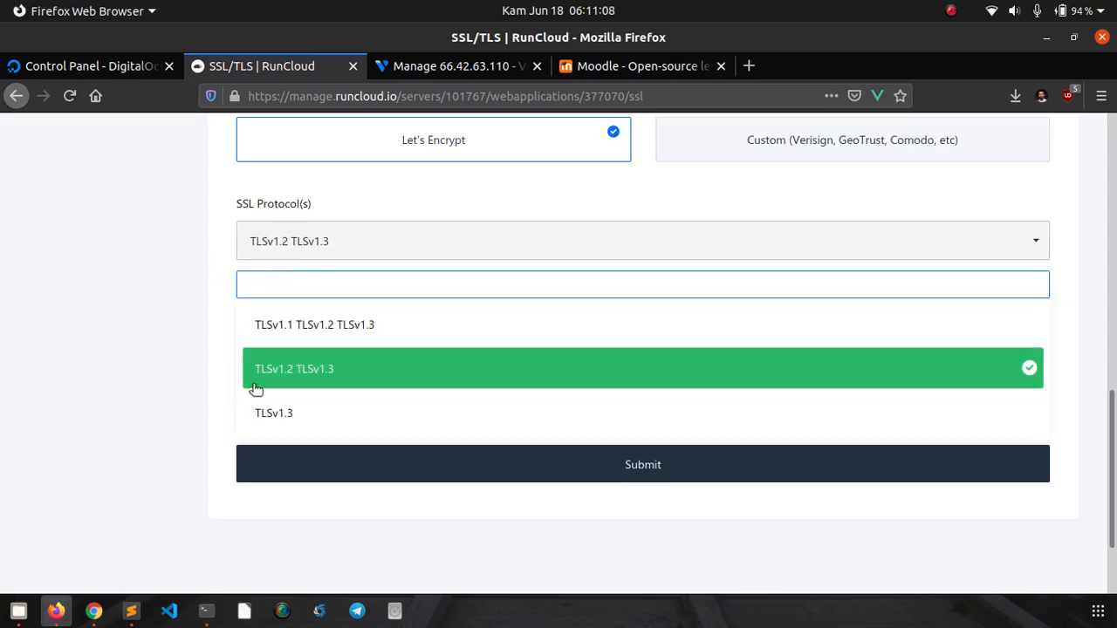
pyautogui.click(144, 375)
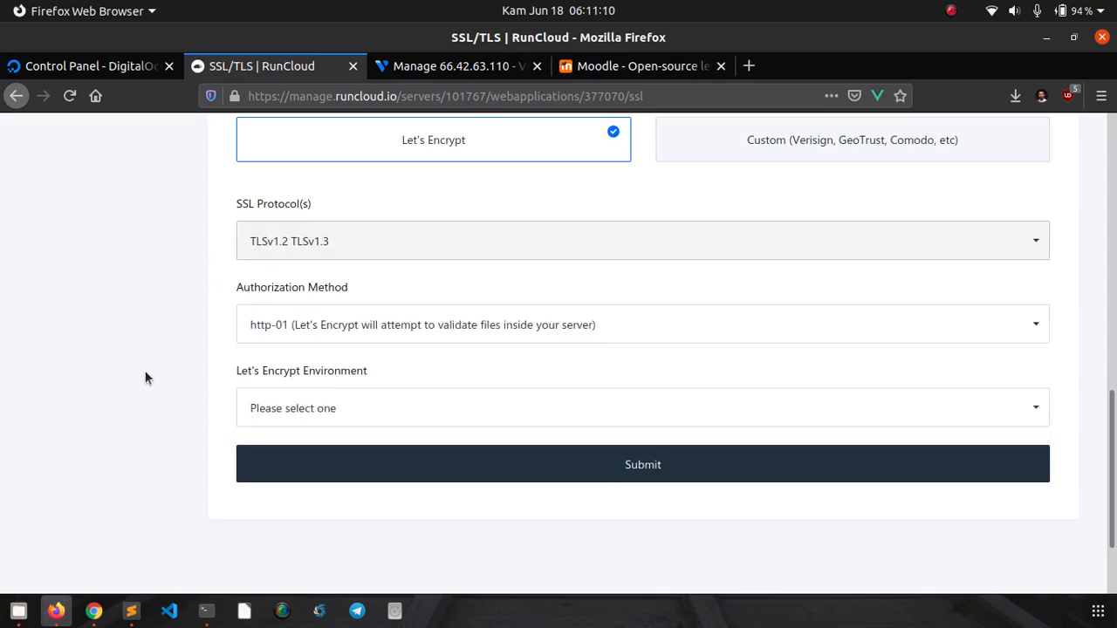
pyautogui.click(260, 323)
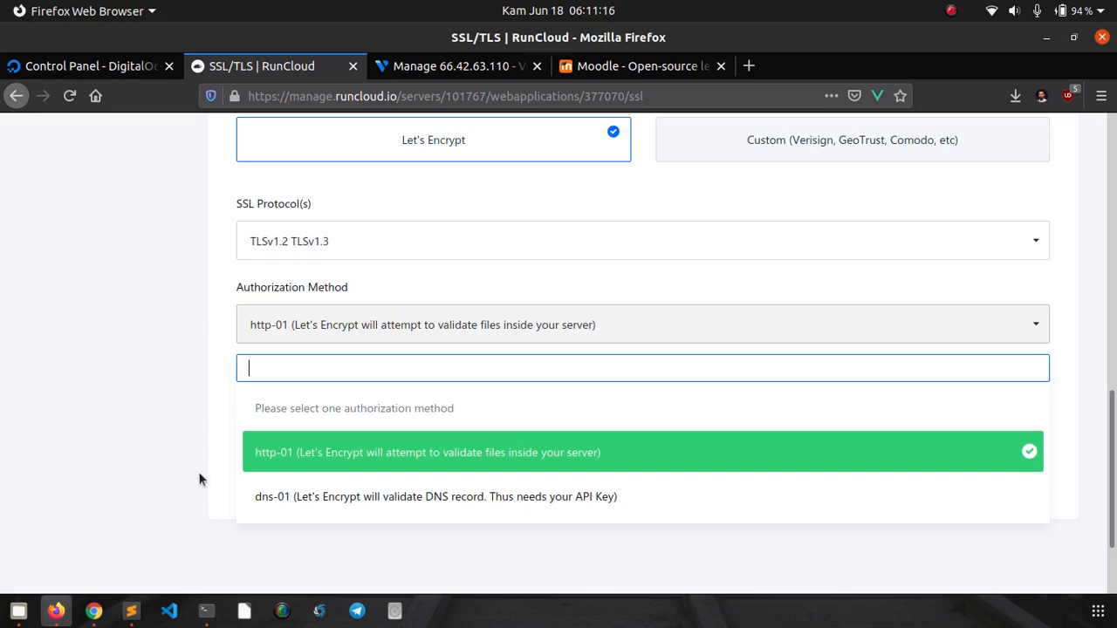
pyautogui.click(268, 462)
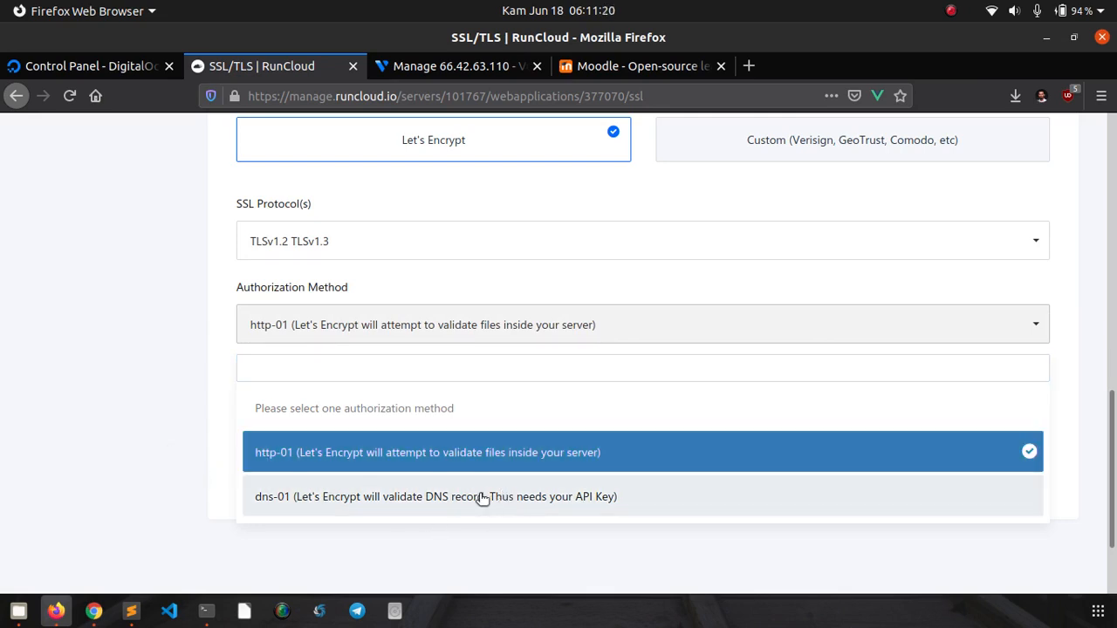
pyautogui.click(176, 421)
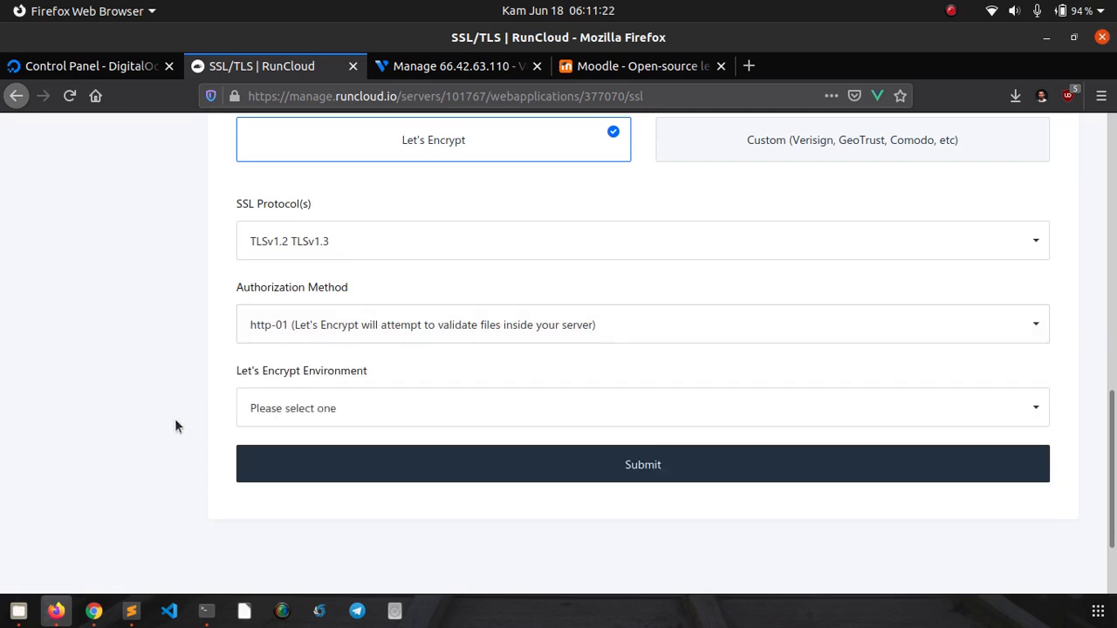
# - Set the Let's Encrypt Environment to Live for a real certificate
pyautogui.scroll(-2, 175, 418)
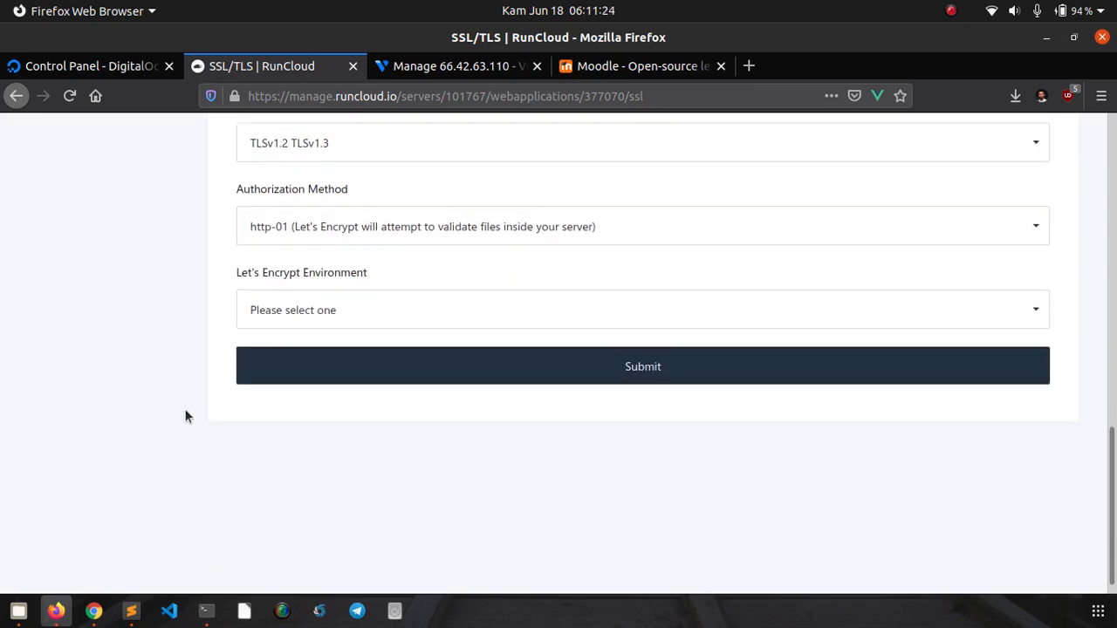
pyautogui.click(251, 312)
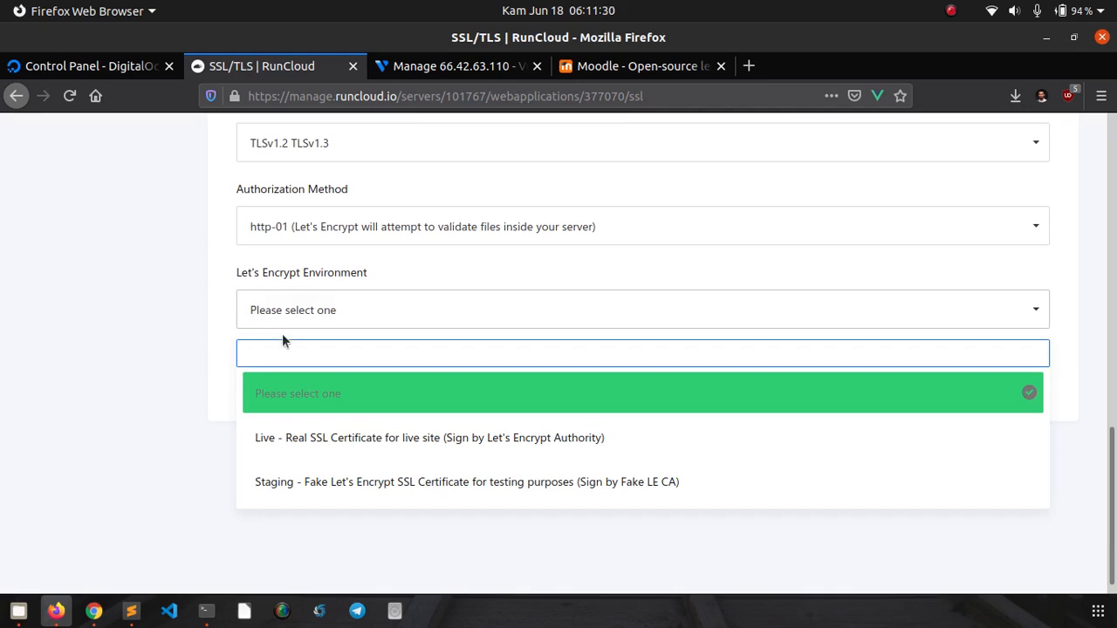
pyautogui.click(308, 447)
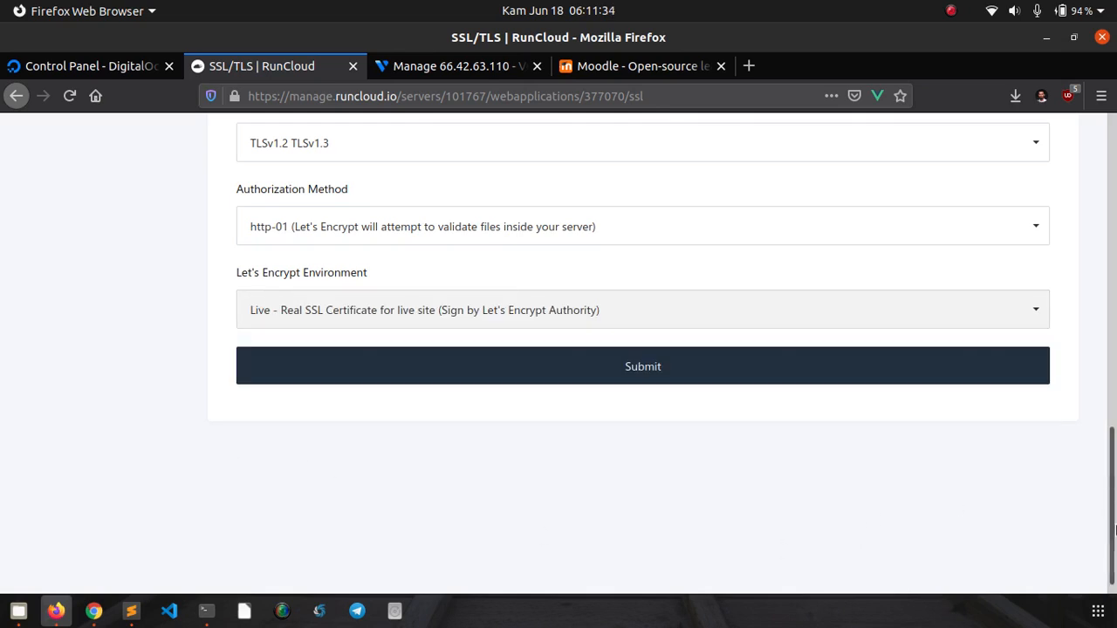
pyautogui.moveTo(1113, 533)
pyautogui.mouseDown()
pyautogui.moveTo(1112, 523)
pyautogui.moveTo(1112, 539)
pyautogui.mouseUp()
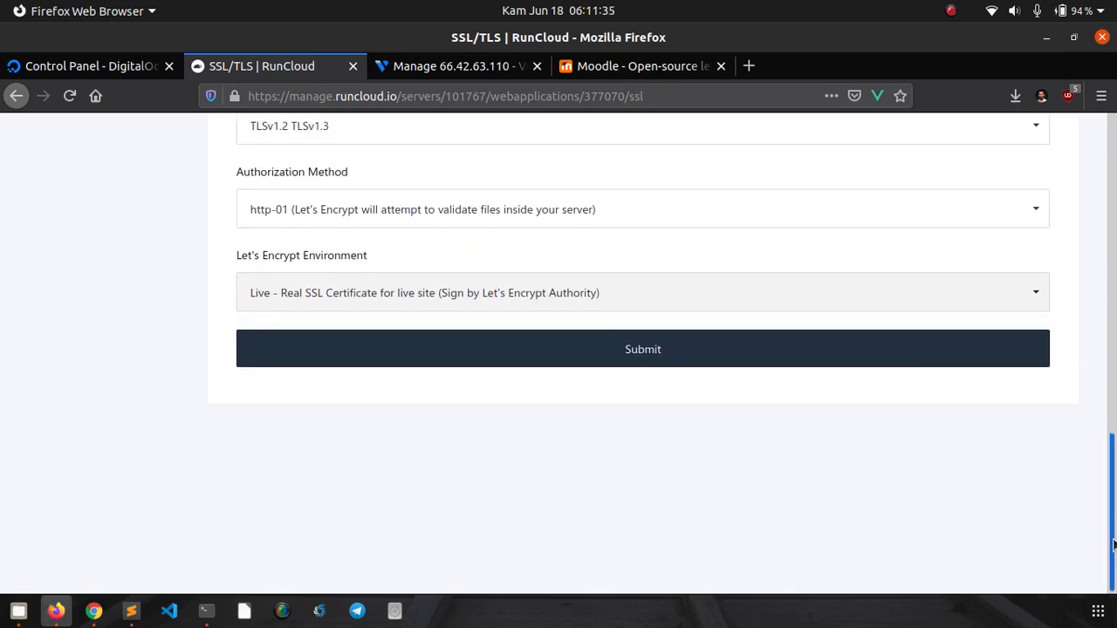
# - Submit the live Let's Encrypt request and wait until moodle-defnex shows Secured
pyautogui.click(904, 367)
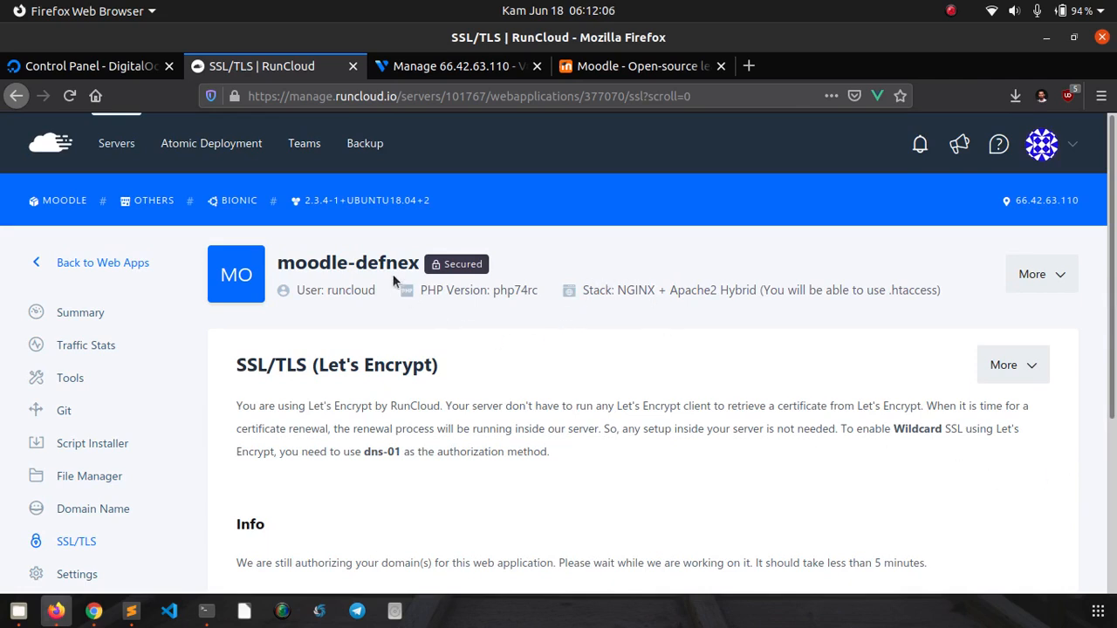
pyautogui.moveTo(446, 264)
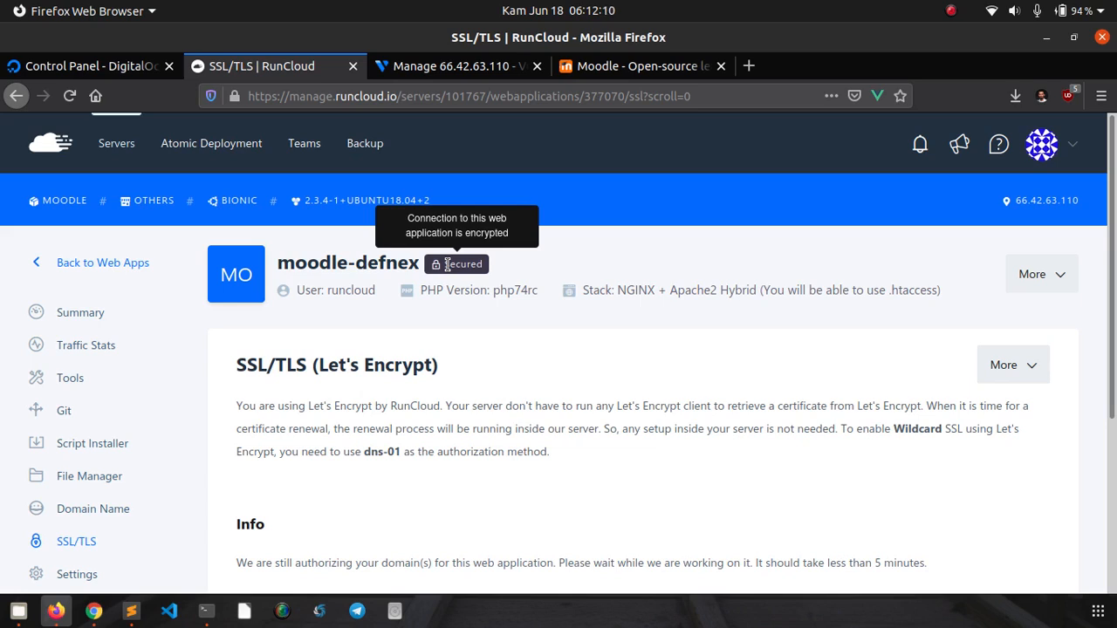
pyautogui.scroll(-2, 444, 302)
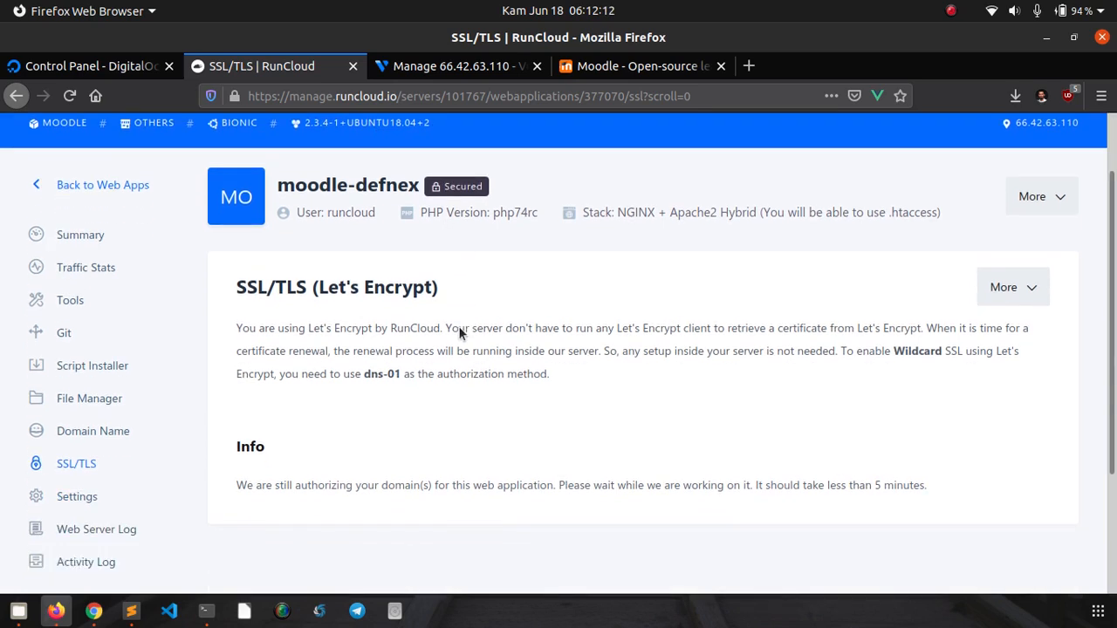
pyautogui.scroll(2, 421, 323)
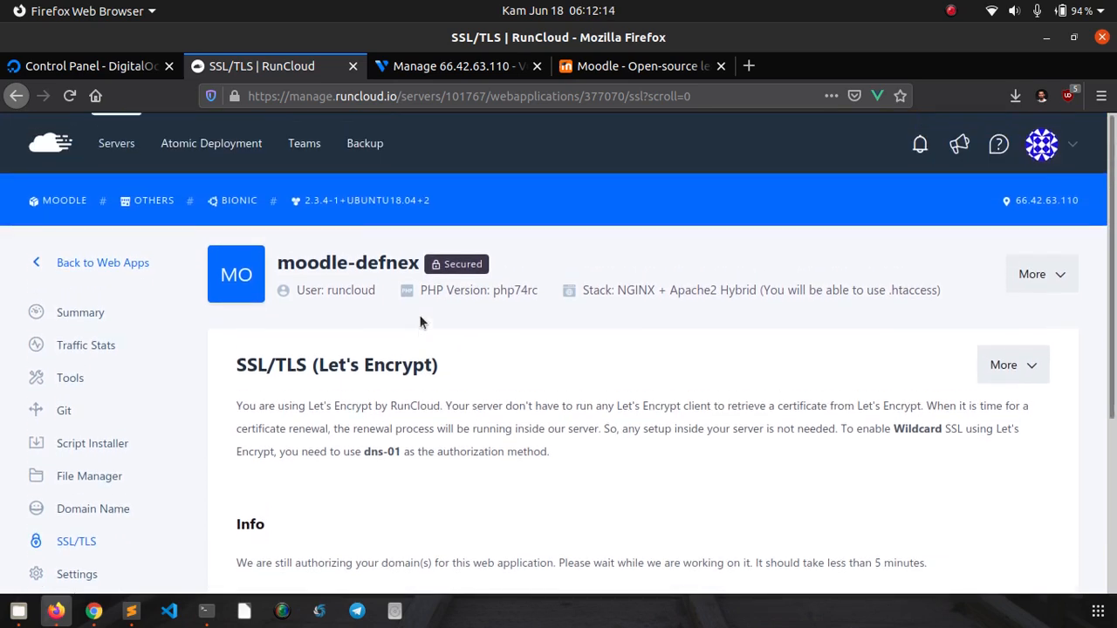
# - Reload moodle.defnex.com in Chrome and confirm its Let's Encrypt Authority X3 certificate is valid until September 16, 2020
pyautogui.click(91, 615)
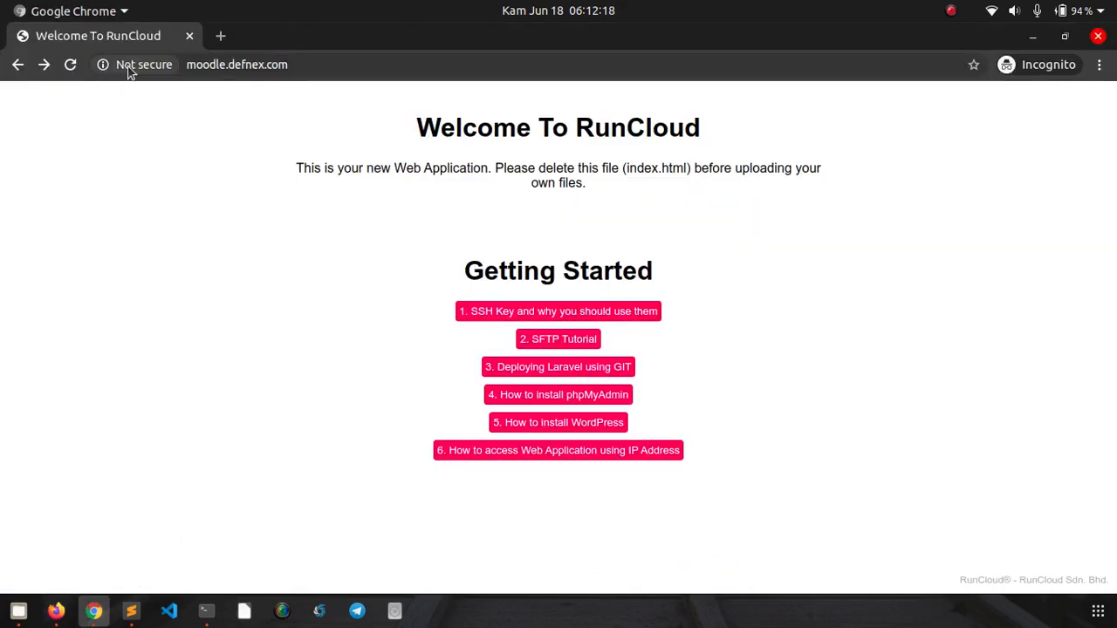
pyautogui.click(71, 70)
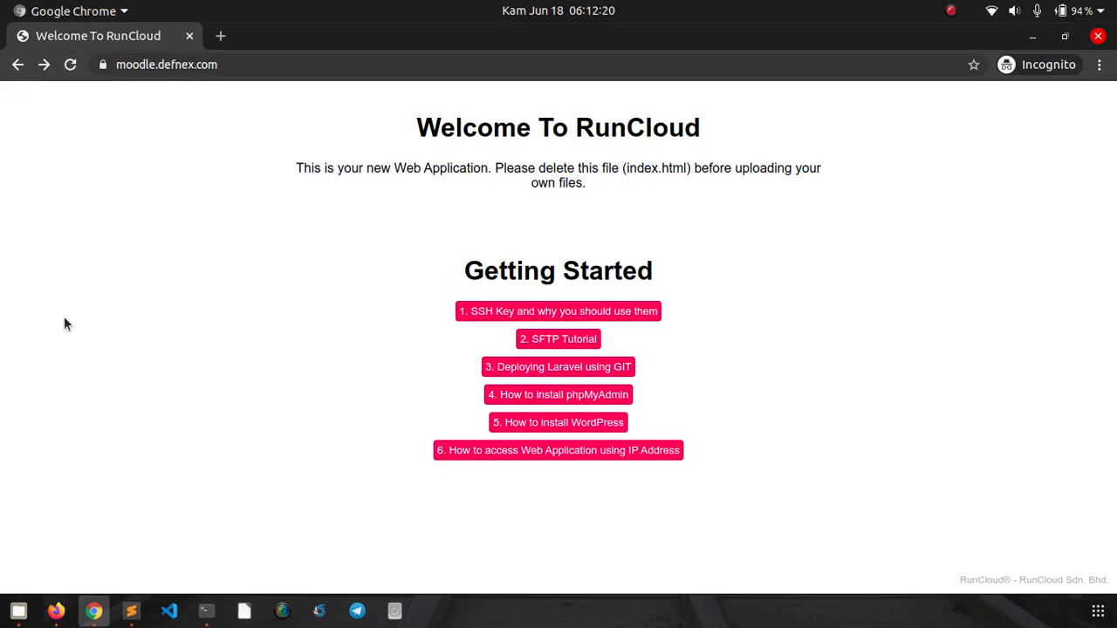
pyautogui.click(102, 65)
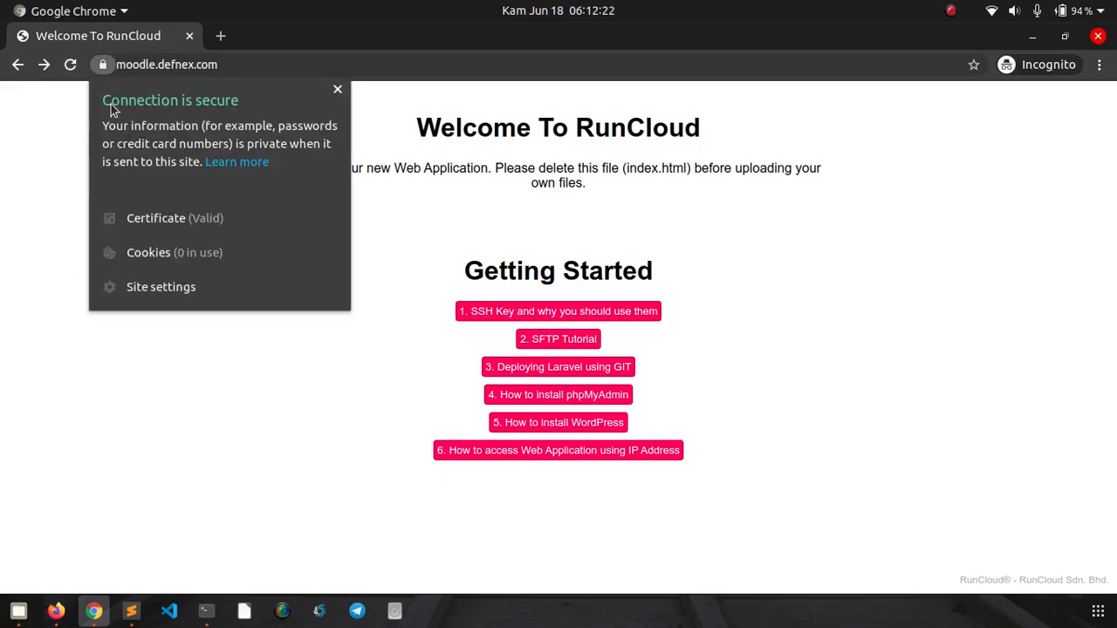
pyautogui.click(151, 220)
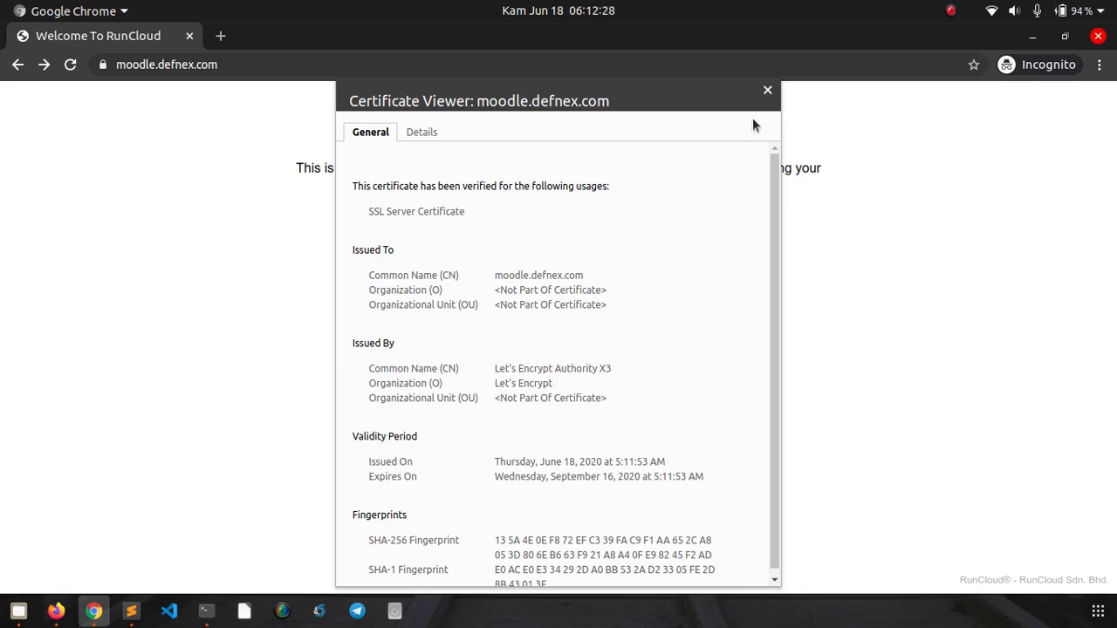
pyautogui.click(767, 92)
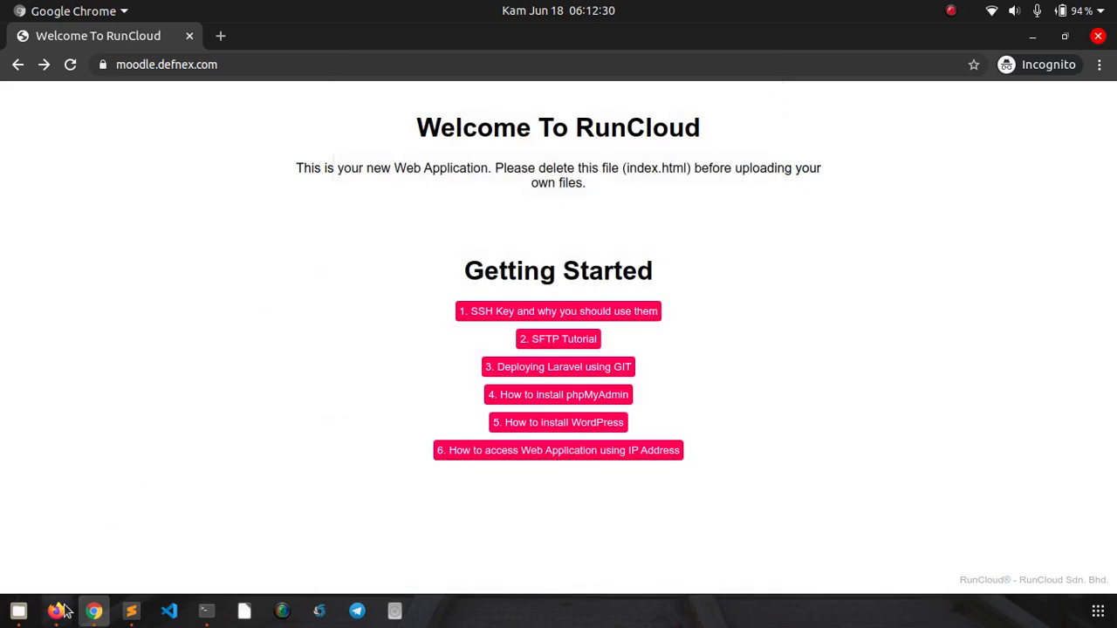
pyautogui.click(57, 610)
# - Navigate back through Web Apps to moodle-defnex's SSL/TLS page to see the 16 September 2020 expiry and 22 August 2020 renewal
pyautogui.scroll(-1, 399, 300)
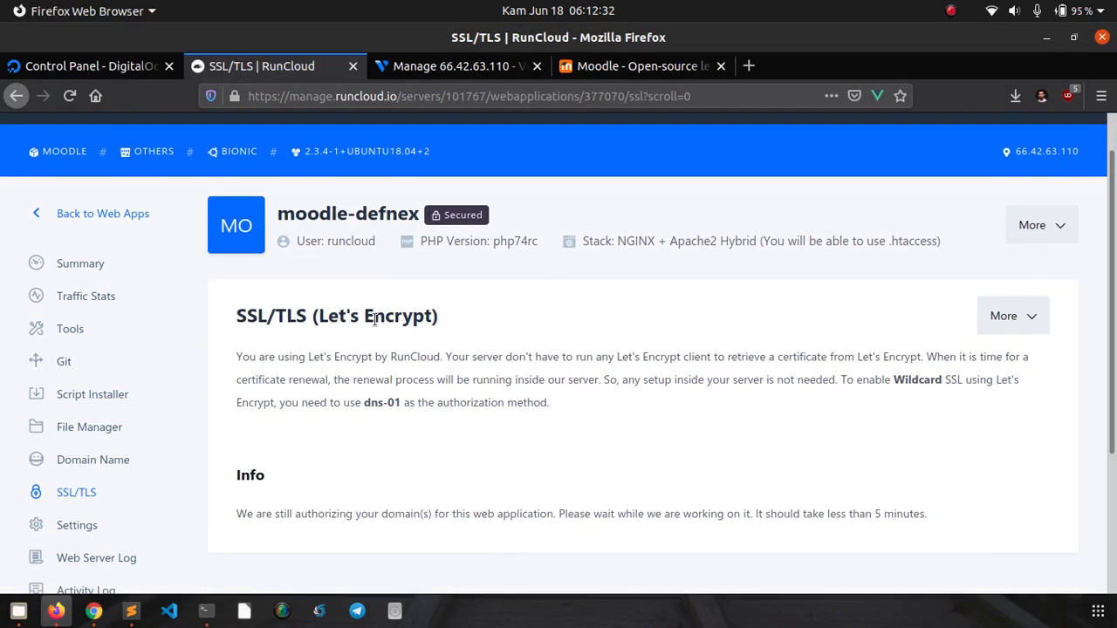
pyautogui.click(70, 214)
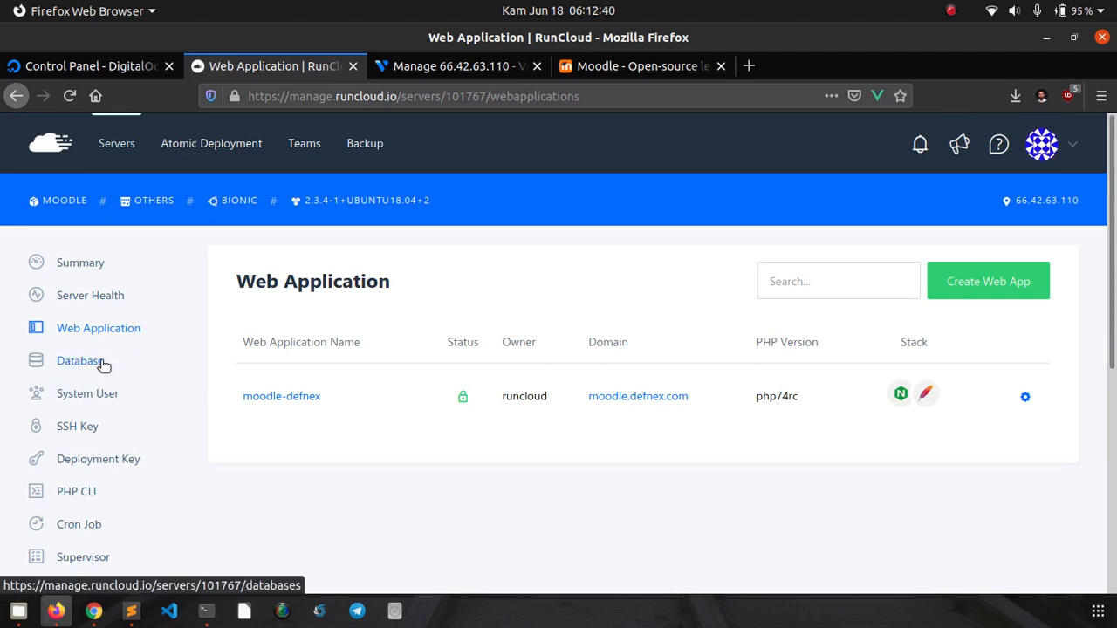
pyautogui.click(285, 398)
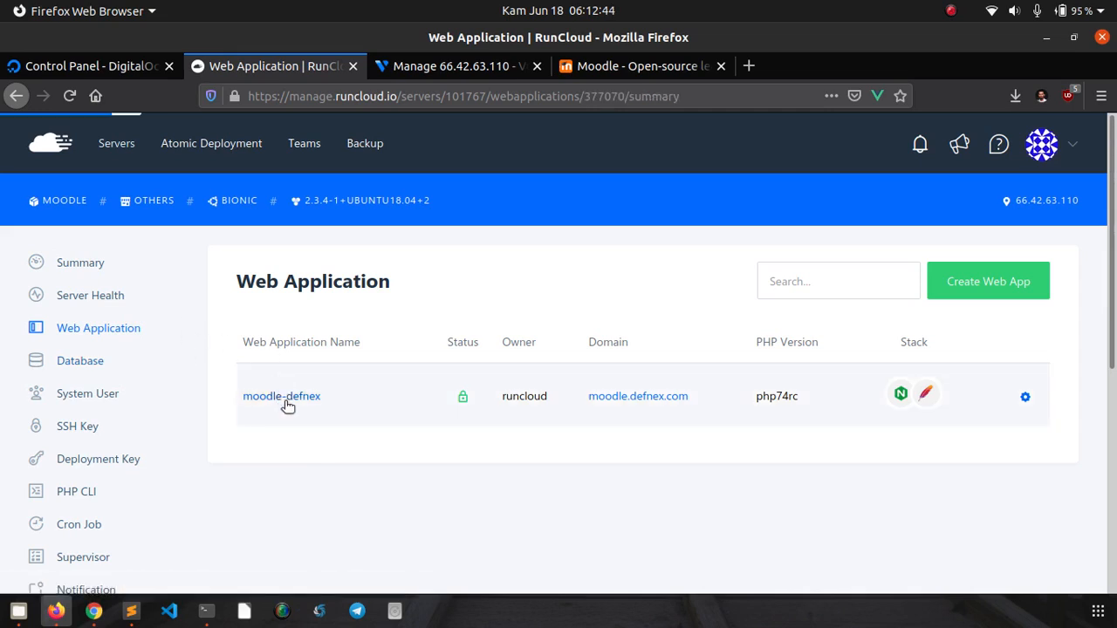
pyautogui.scroll(-2, 305, 365)
pyautogui.scroll(2, 305, 365)
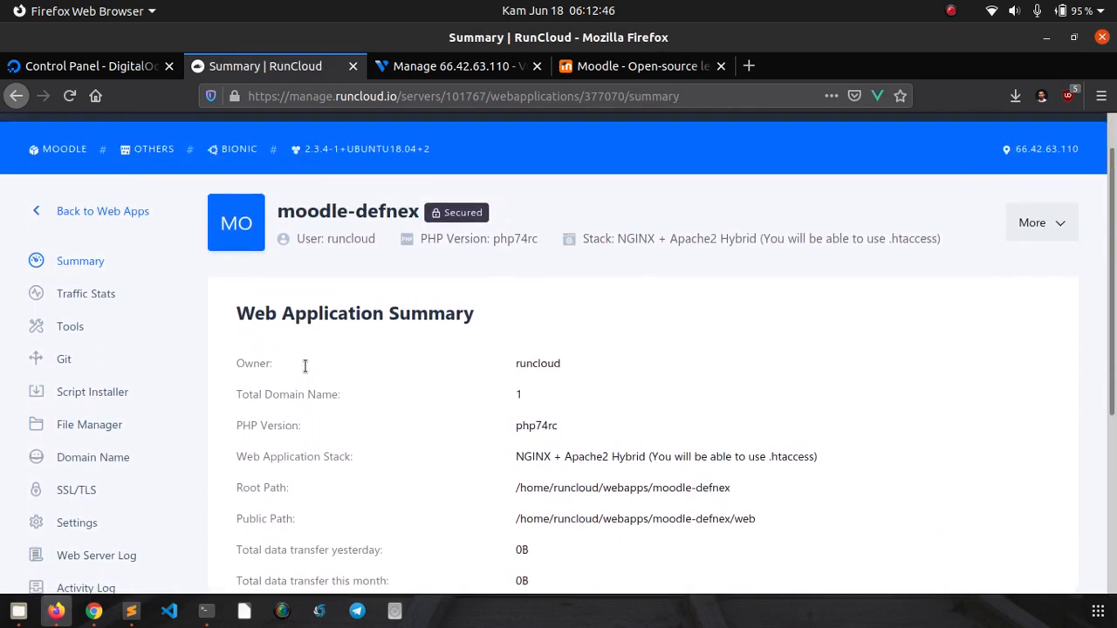
pyautogui.scroll(-2, 304, 366)
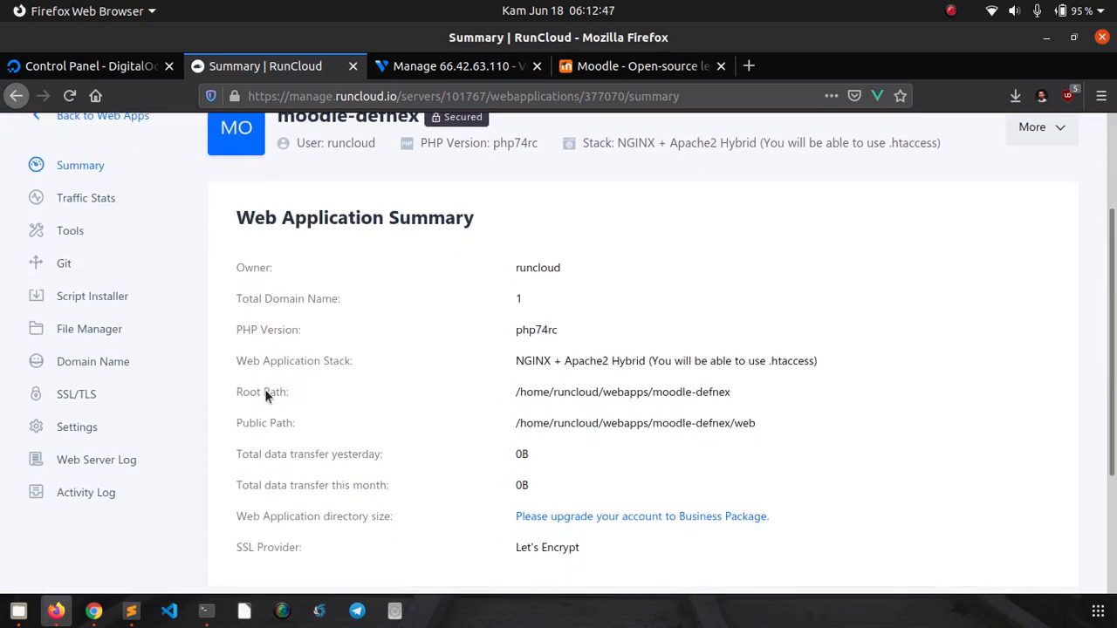
pyautogui.click(96, 396)
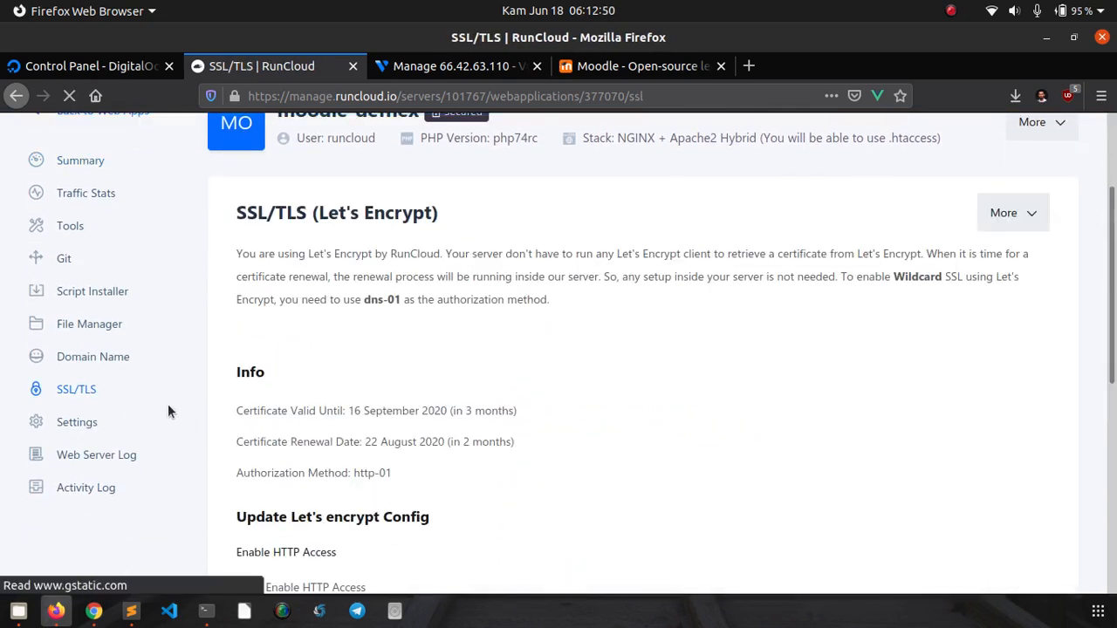
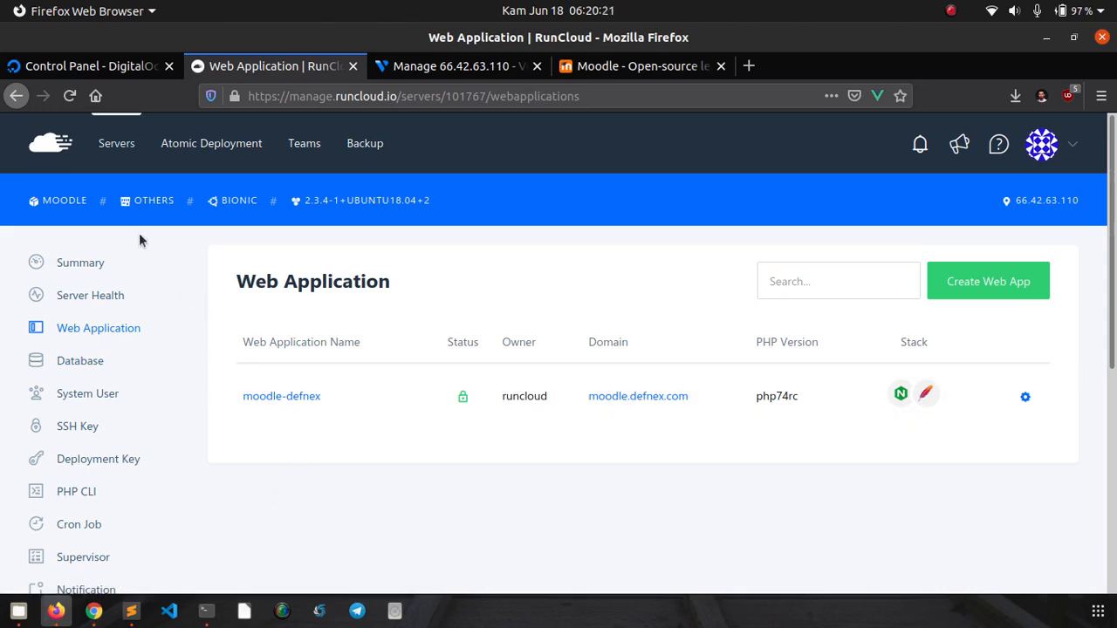
# - Open moodle-defnex's Summary and highlight 'web' in the public path /home/runcloud/webapps/moodle-defnex/web
pyautogui.click(282, 397)
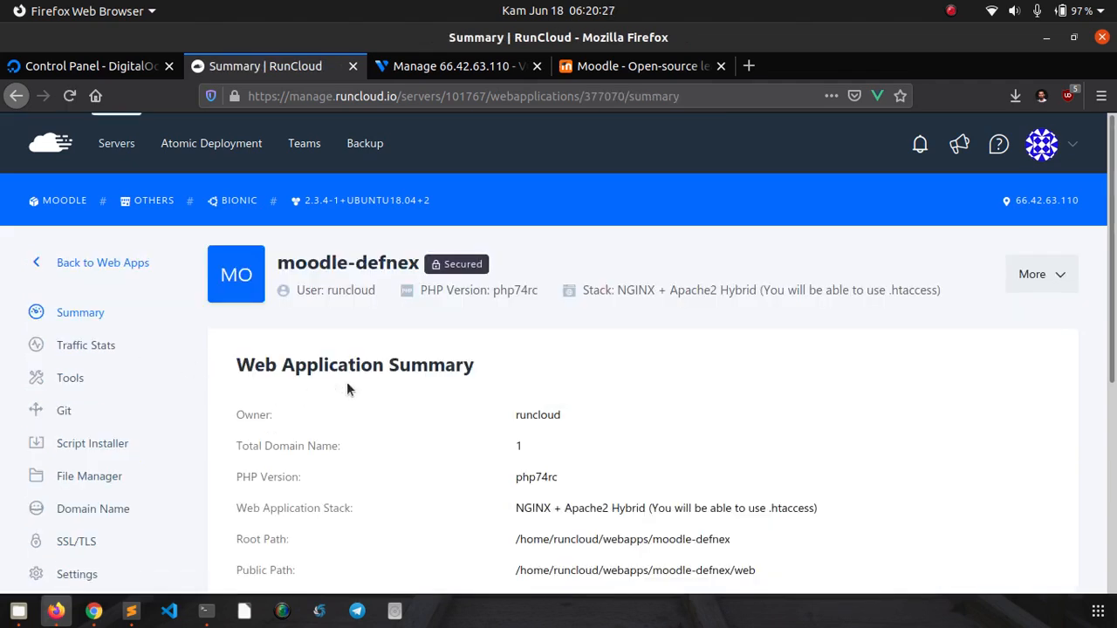
pyautogui.moveTo(1113, 244); pyautogui.dragTo(1113, 388)
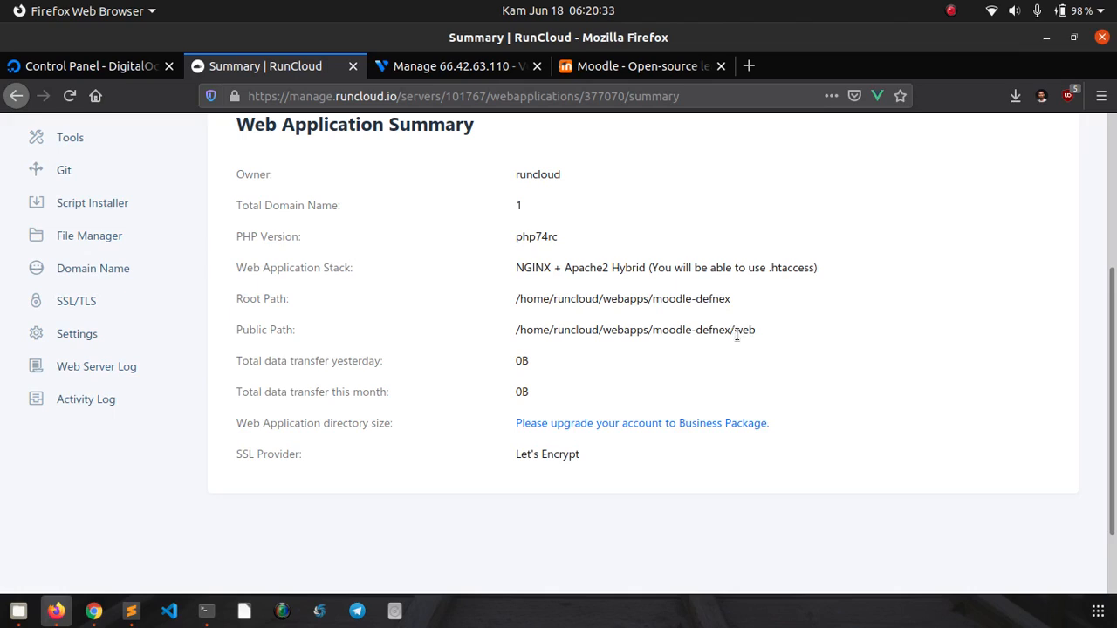
pyautogui.moveTo(731, 330); pyautogui.dragTo(755, 333)
# - Create a new folder named data in the moodle-defnex File Manager
pyautogui.click(98, 242)
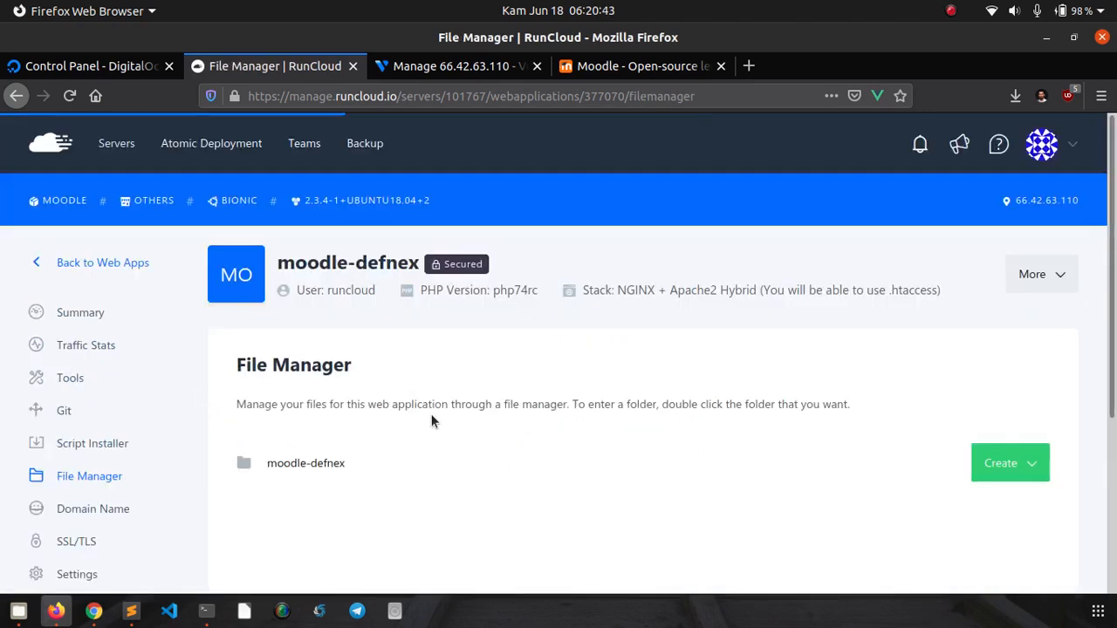
pyautogui.scroll(-4, 935, 272)
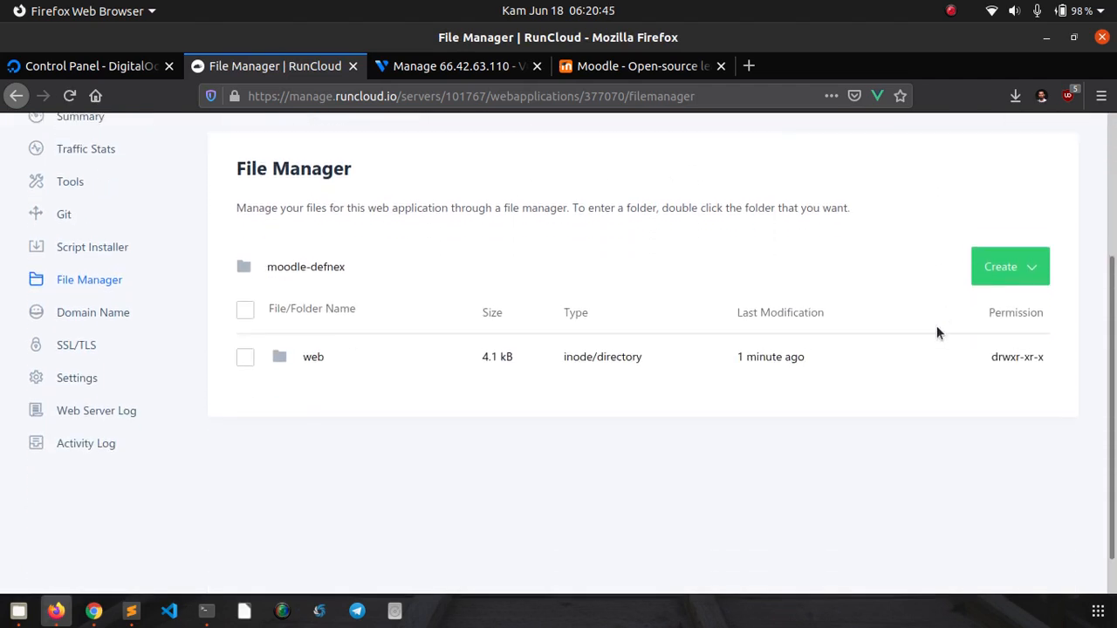
pyautogui.click(1044, 273)
pyautogui.click(972, 350)
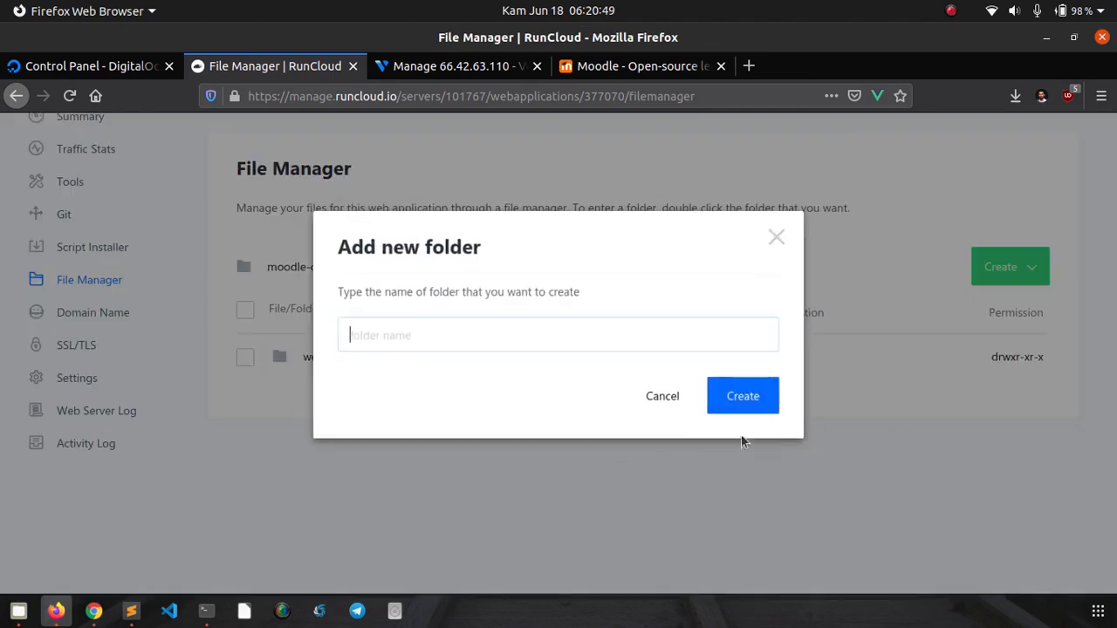
pyautogui.write('d')
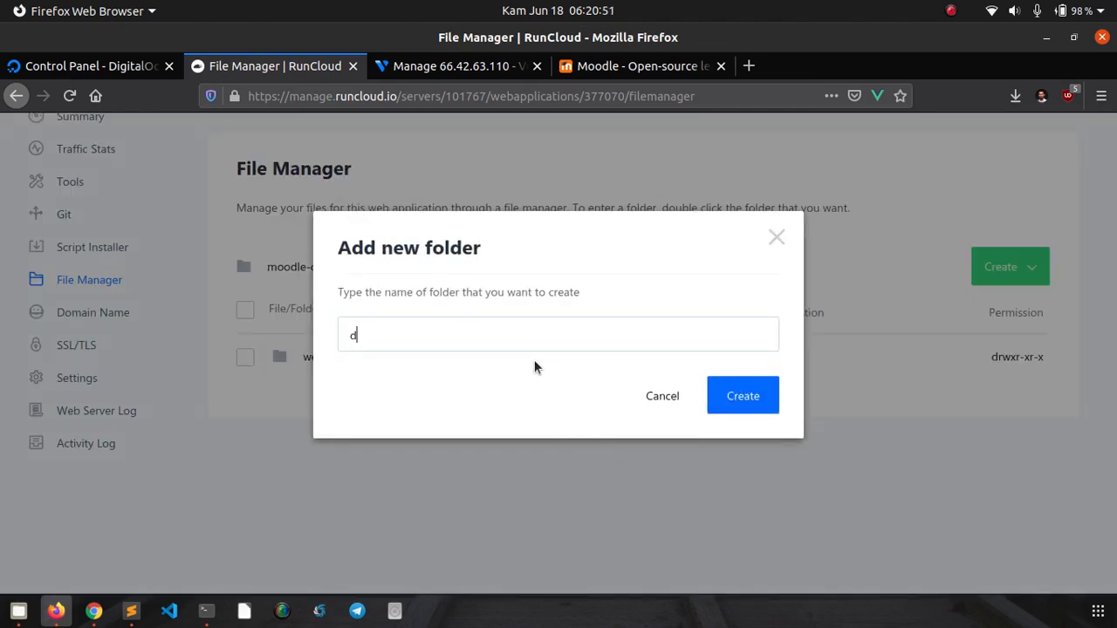
pyautogui.write('ata')
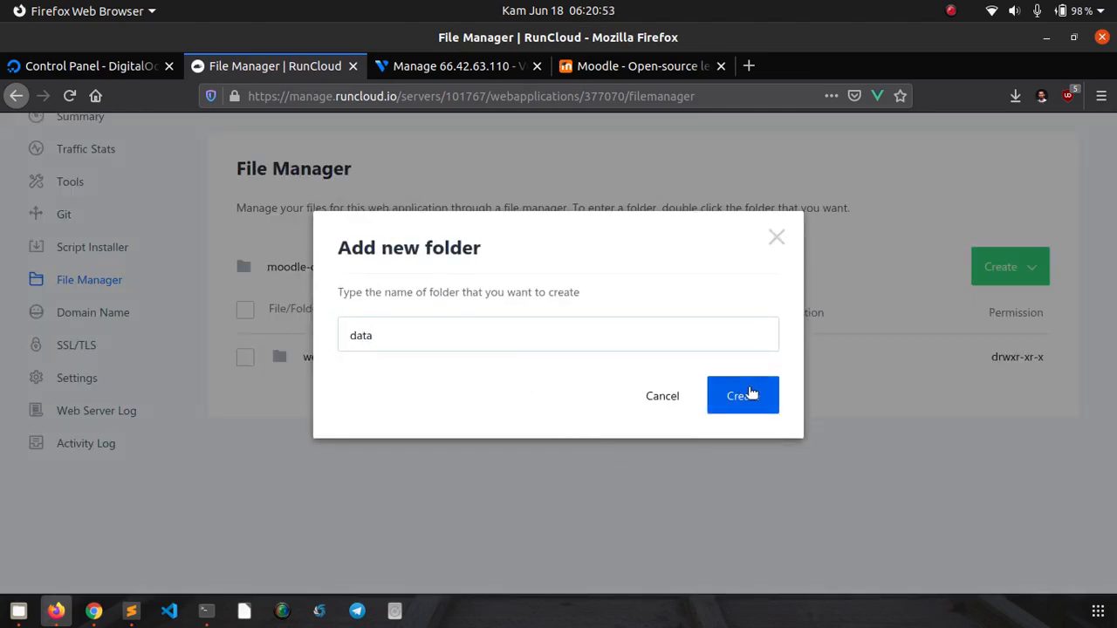
pyautogui.click(748, 394)
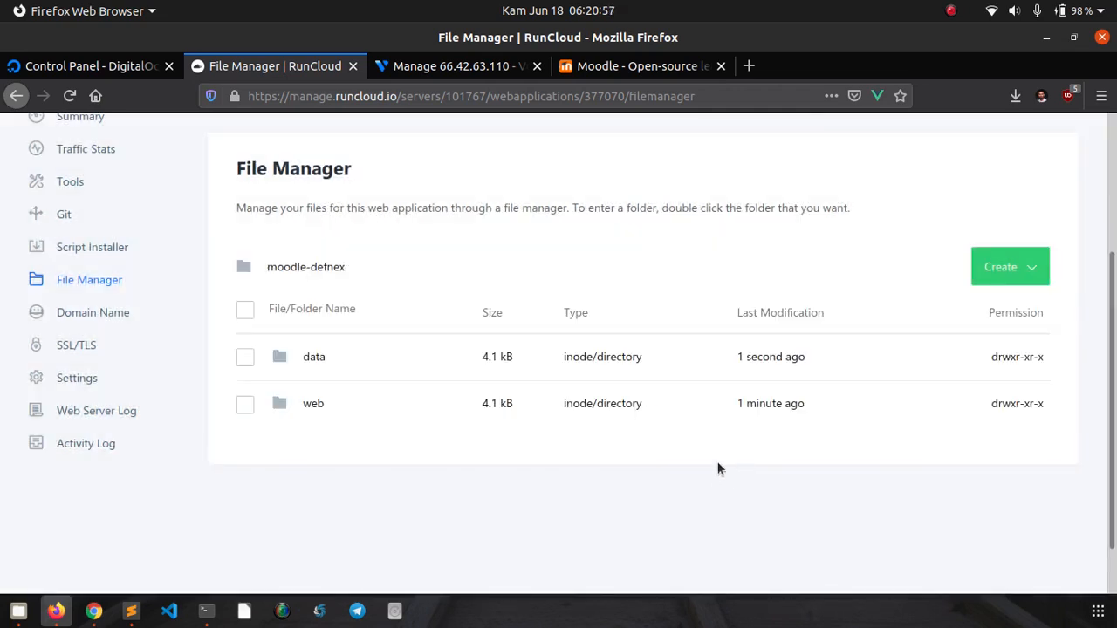
# - Open the empty data folder, return to the app root, then back to Summary
pyautogui.doubleClick(317, 357)
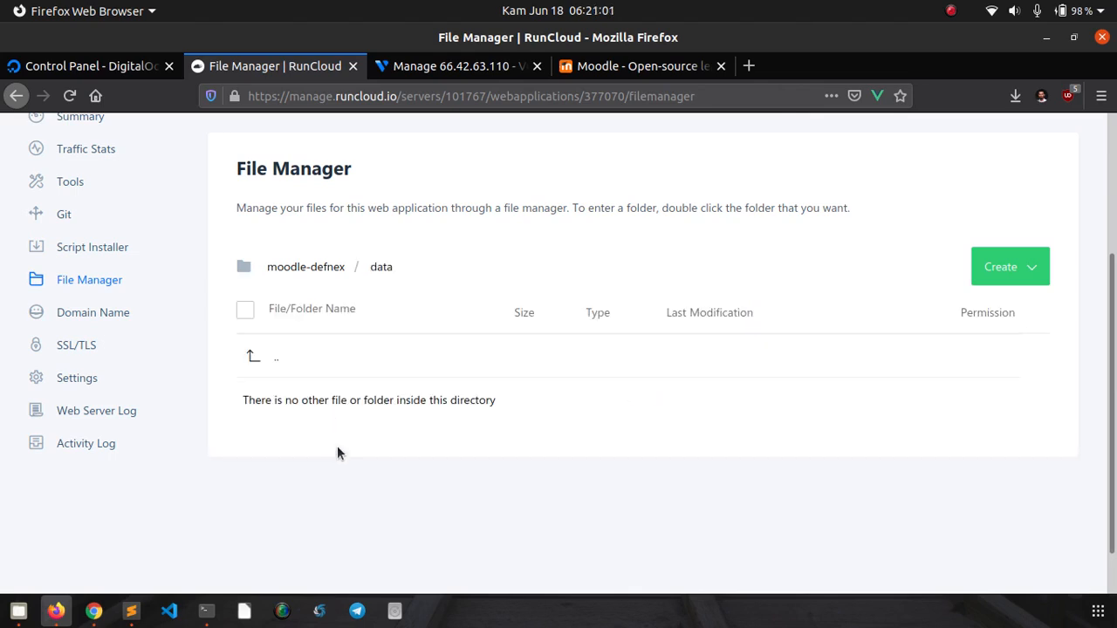
pyautogui.click(331, 268)
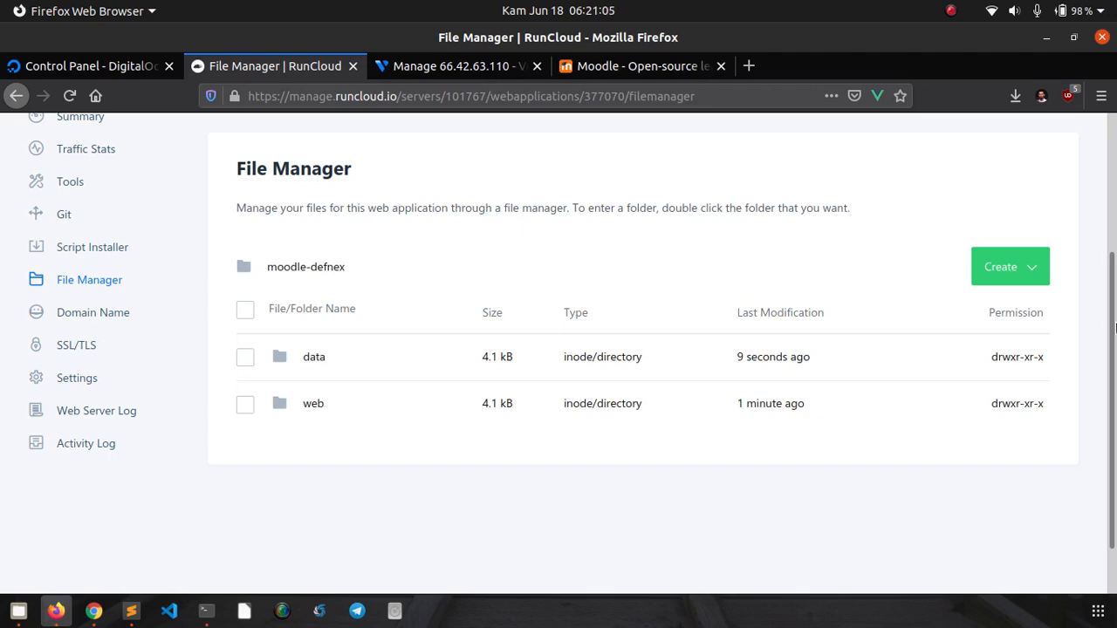
pyautogui.scroll(2, 1114, 270)
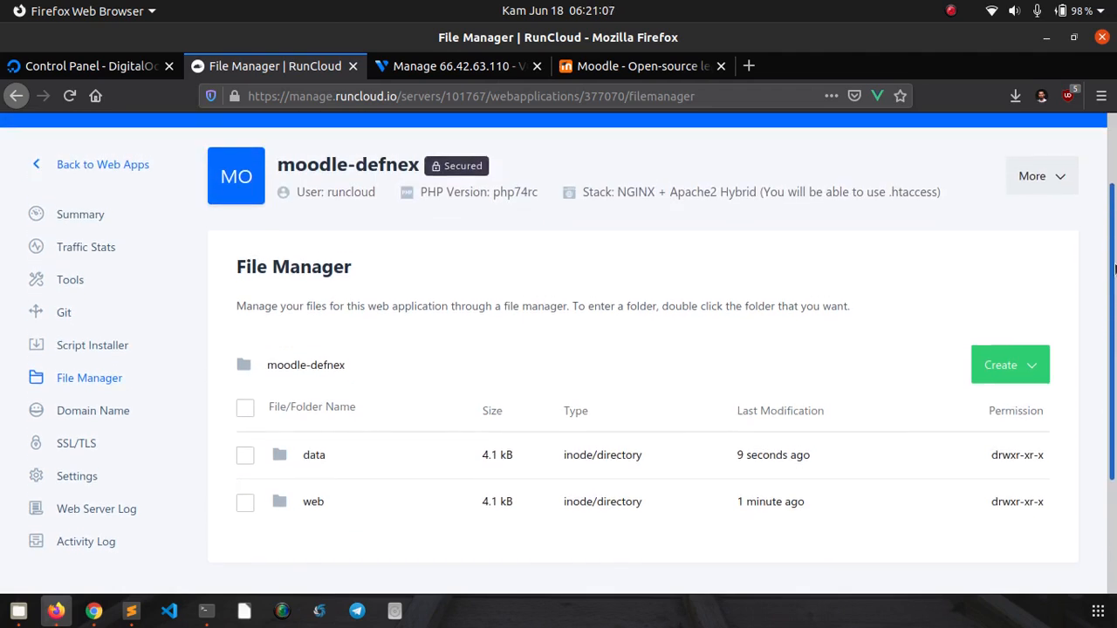
pyautogui.click(98, 218)
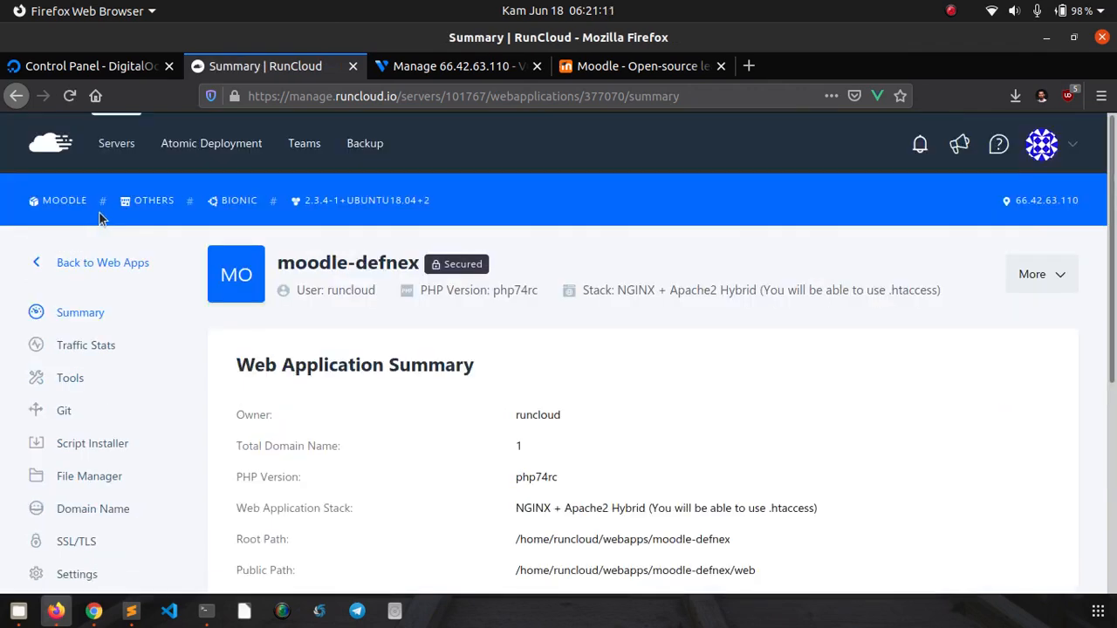
pyautogui.scroll(-2, 417, 232)
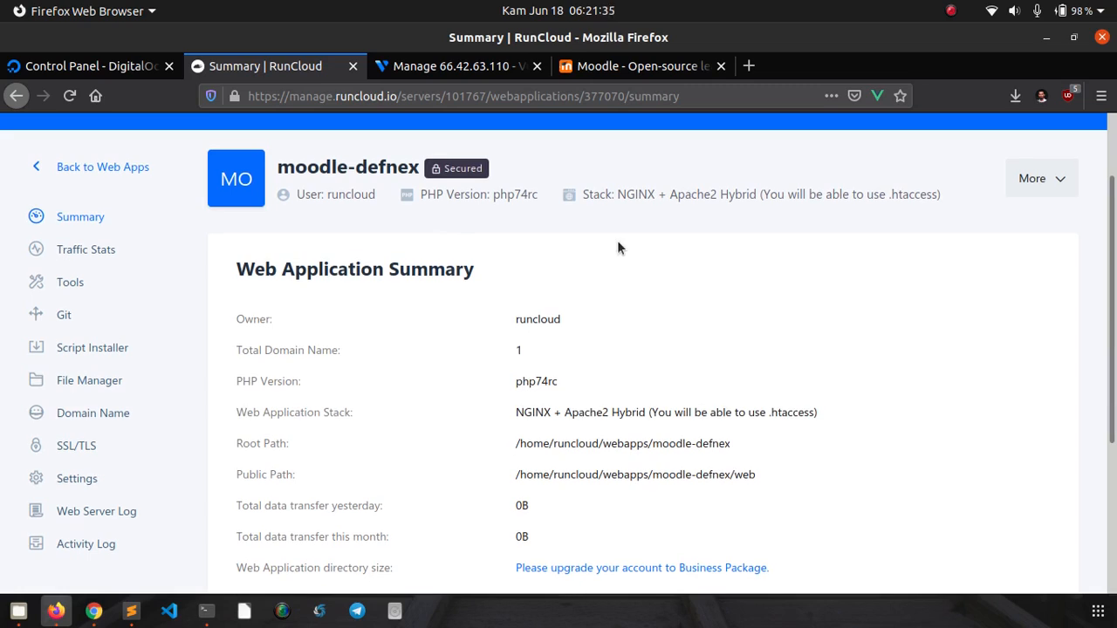
# - On moodle.org, go to Downloads and start the Moodle 3.9 tgz download
pyautogui.click(624, 70)
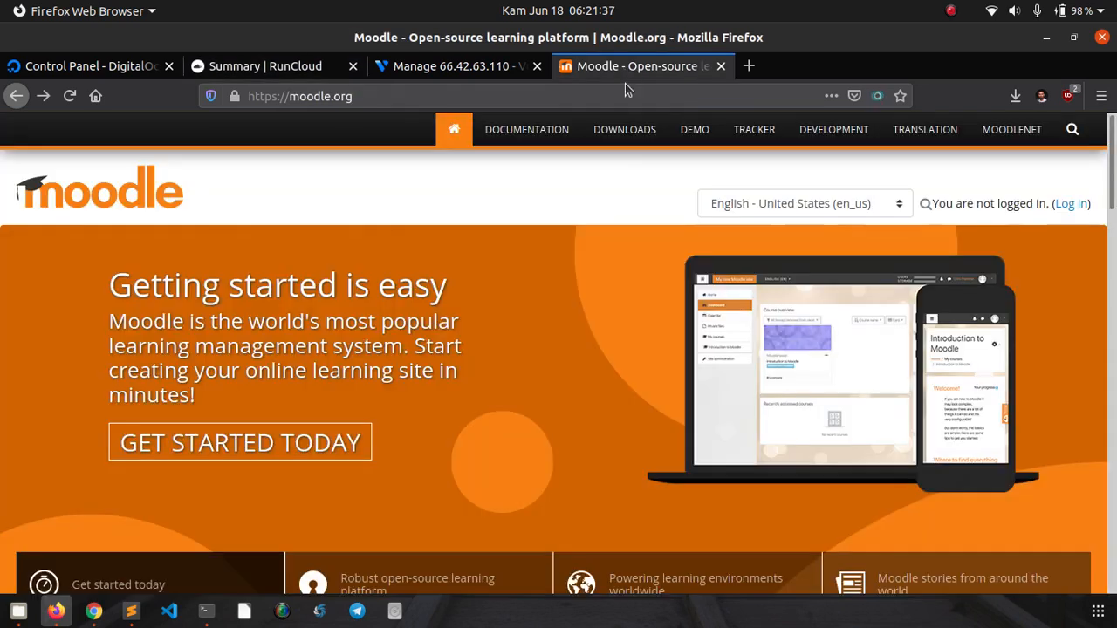
pyautogui.click(604, 127)
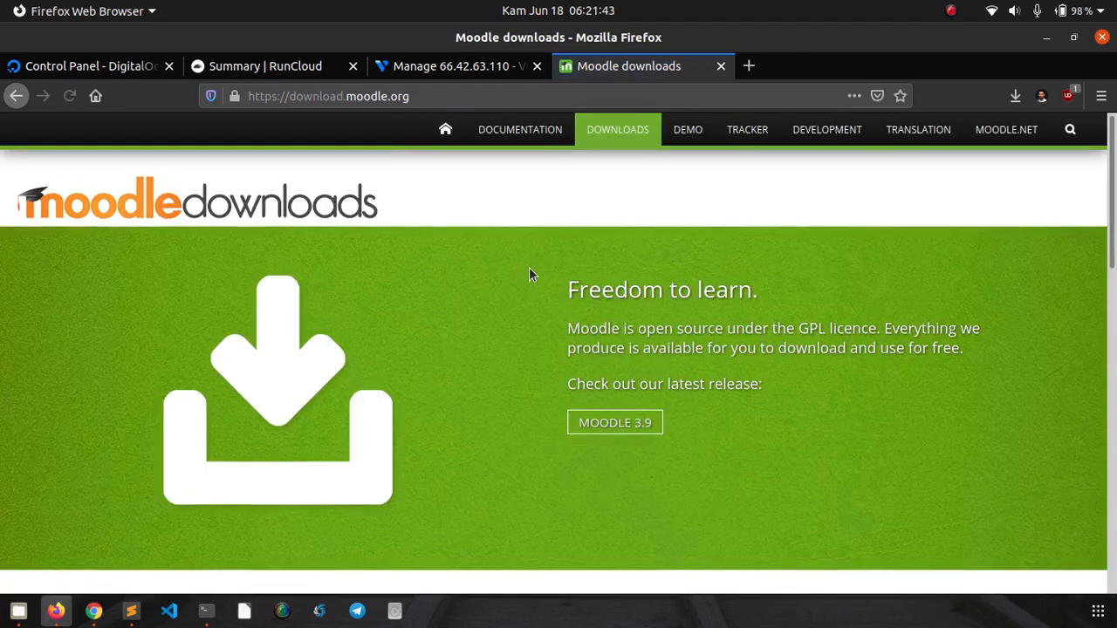
pyautogui.scroll(-3, 567, 277)
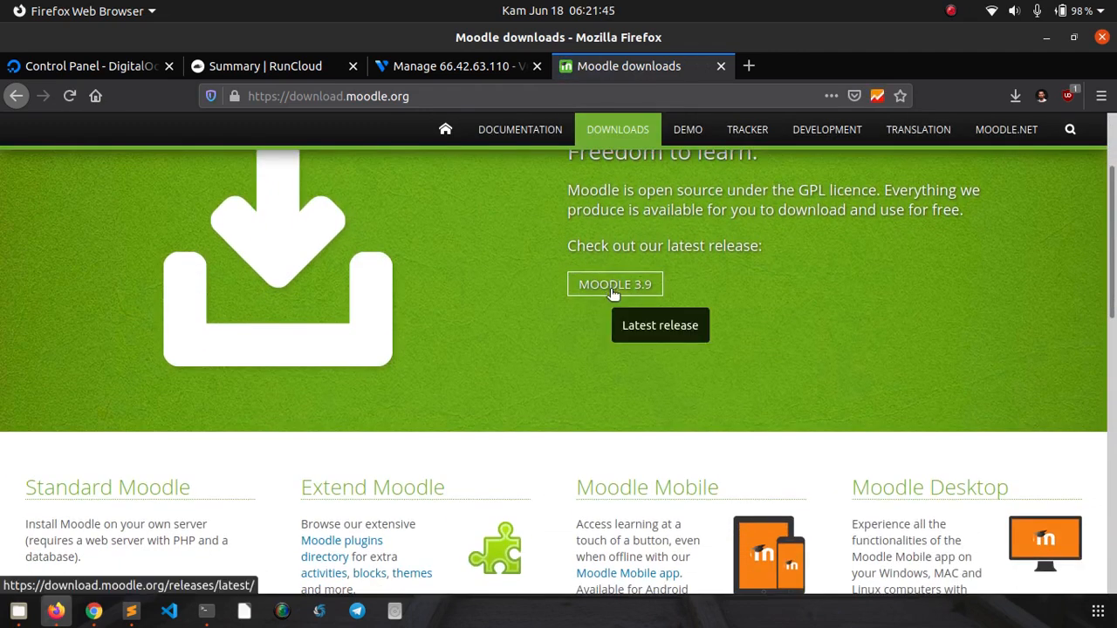
pyautogui.click(613, 288)
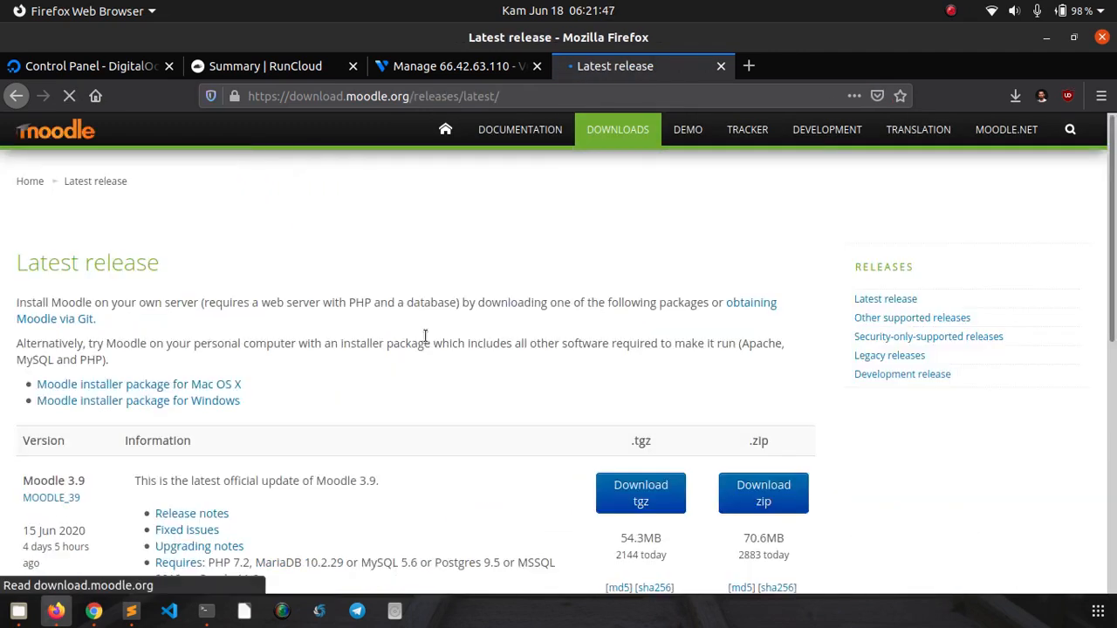
pyautogui.scroll(-2, 432, 333)
pyautogui.scroll(-2, 432, 332)
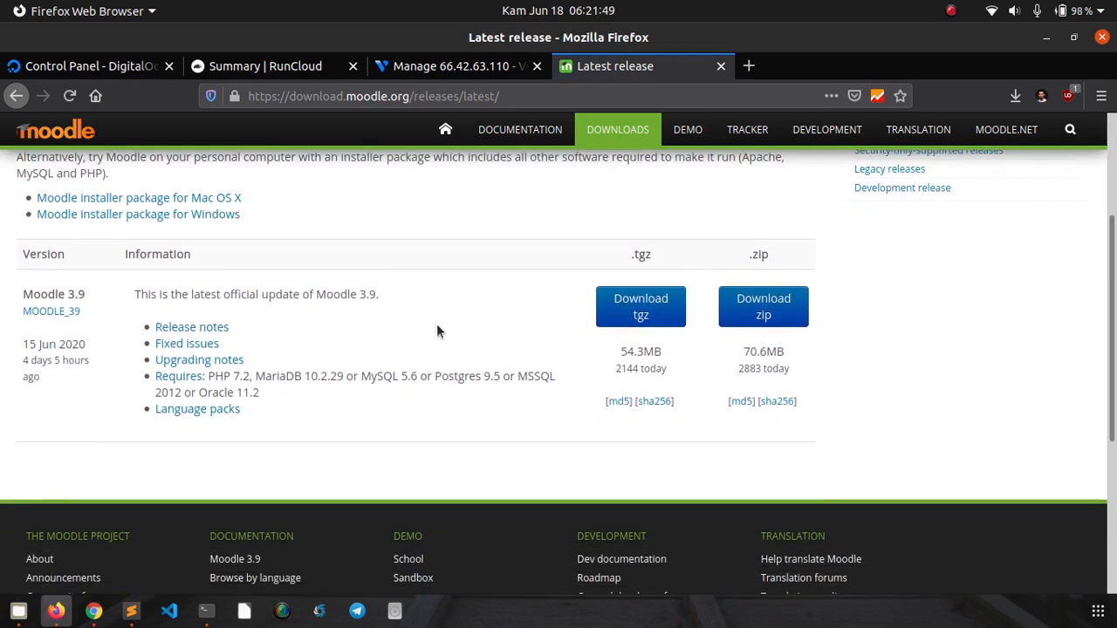
pyautogui.click(640, 305)
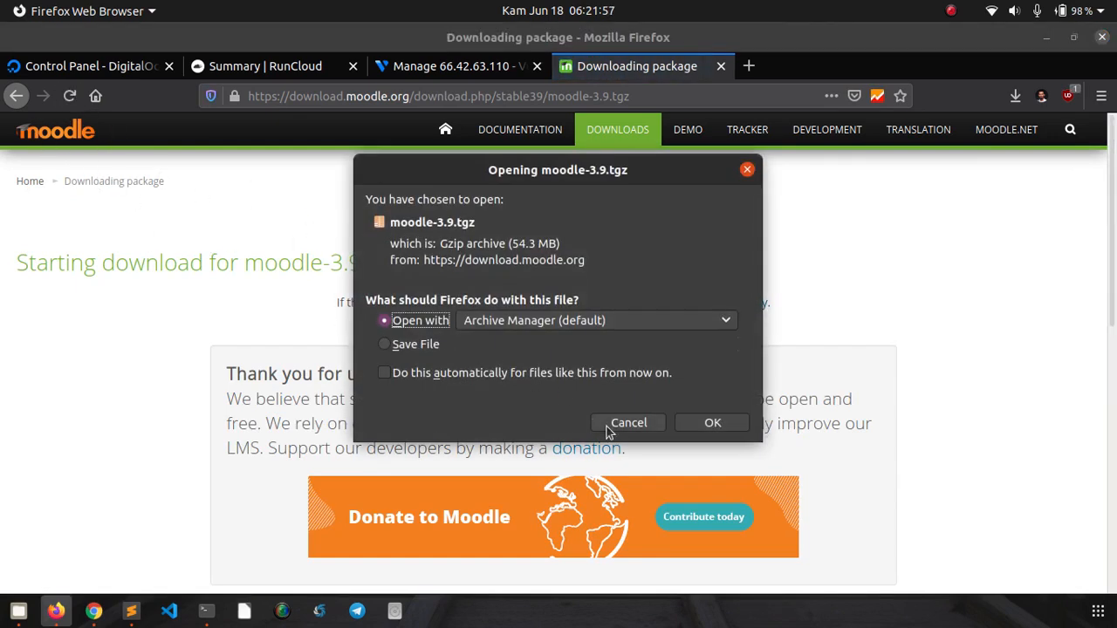
# - Cancel the download dialog and copy the moodle-3.9.tgz manual download link address
pyautogui.click(617, 426)
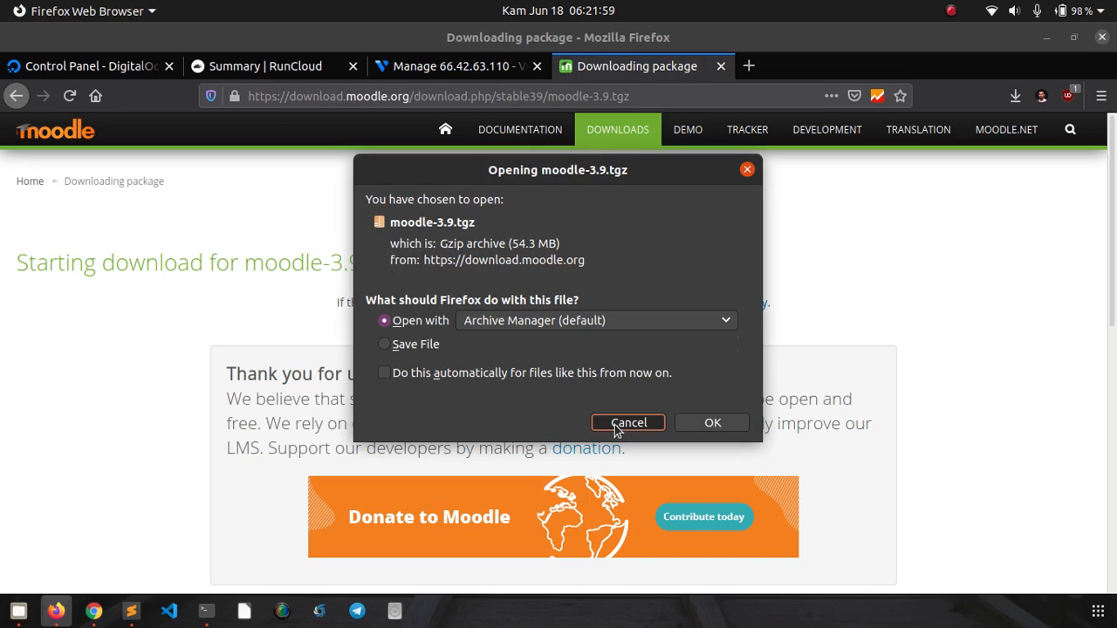
pyautogui.click(617, 428)
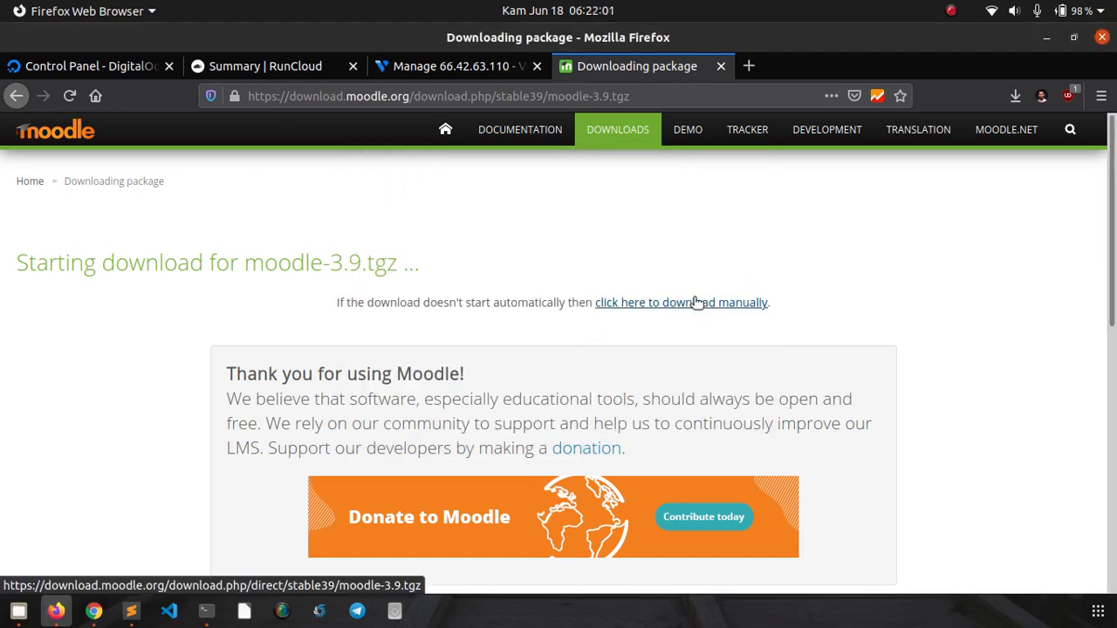
pyautogui.rightClick(695, 302)
pyautogui.click(749, 453)
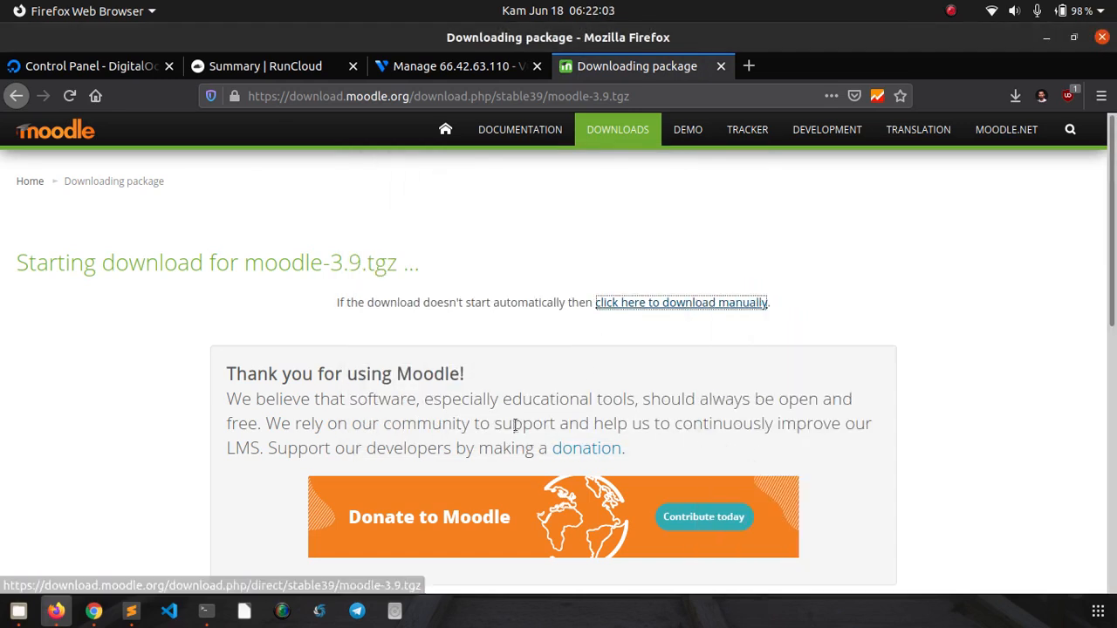
# - Download the Moodle archive on the server with wget and the pasted link
pyautogui.click(207, 611)
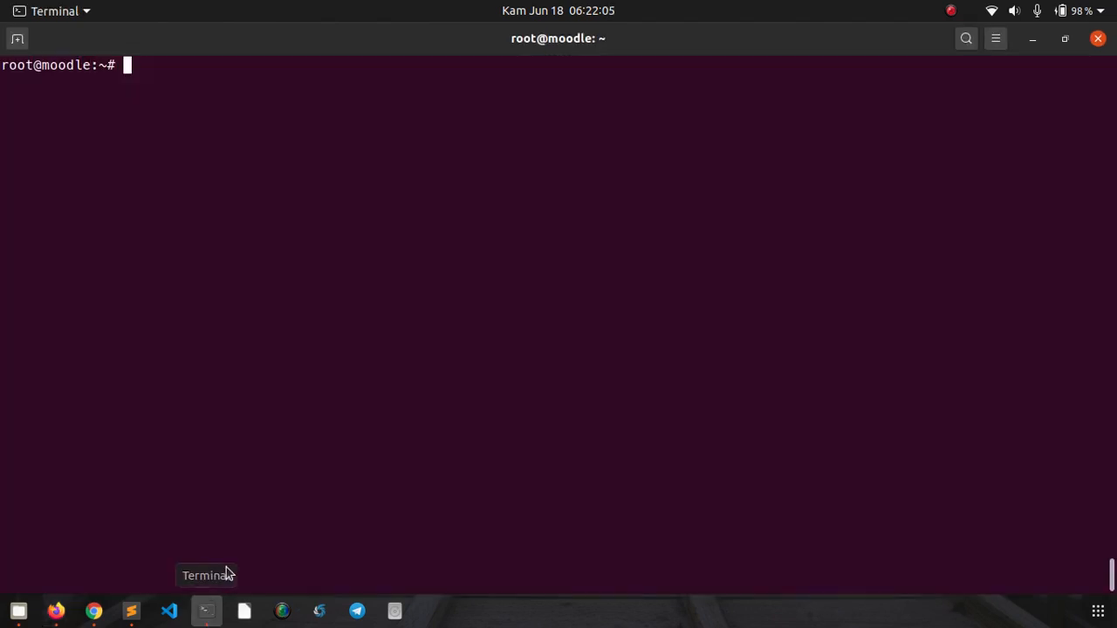
pyautogui.write('wget')
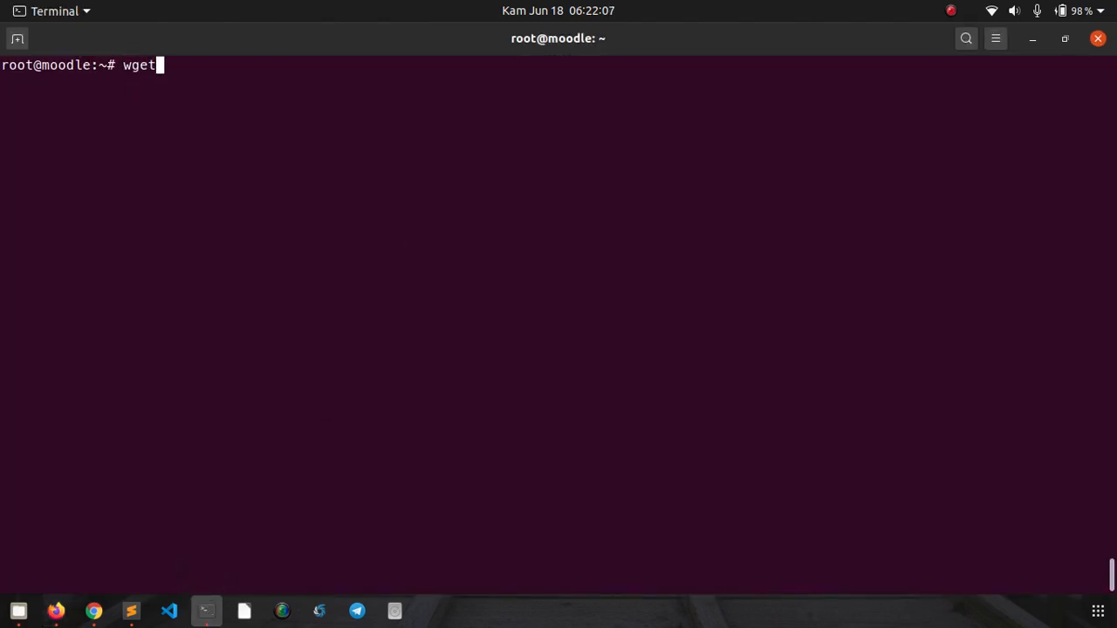
pyautogui.rightClick(531, 171)
pyautogui.click(538, 223)
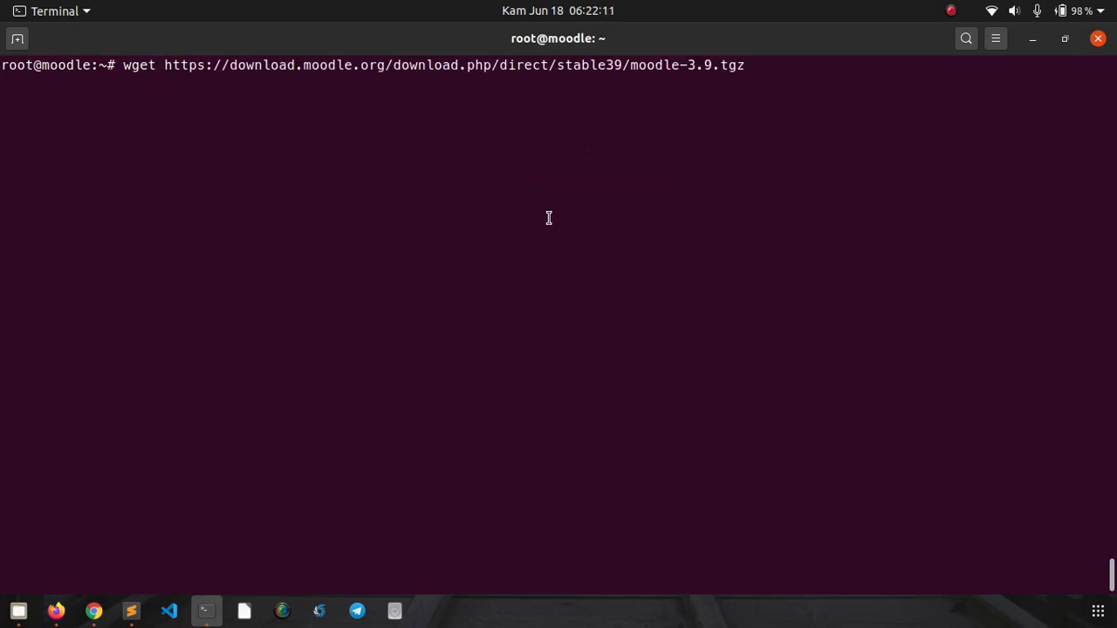
pyautogui.press('Return')
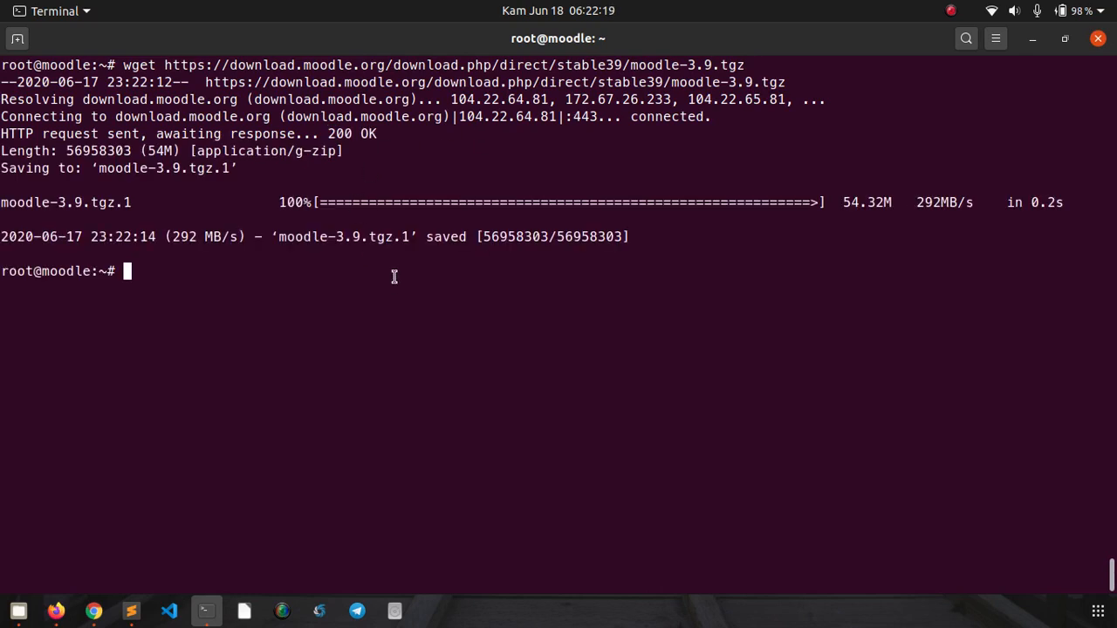
# - List the home directory with ls -l to find moodle-3.9.tgz
pyautogui.write('ls -l')
pyautogui.press('Return')
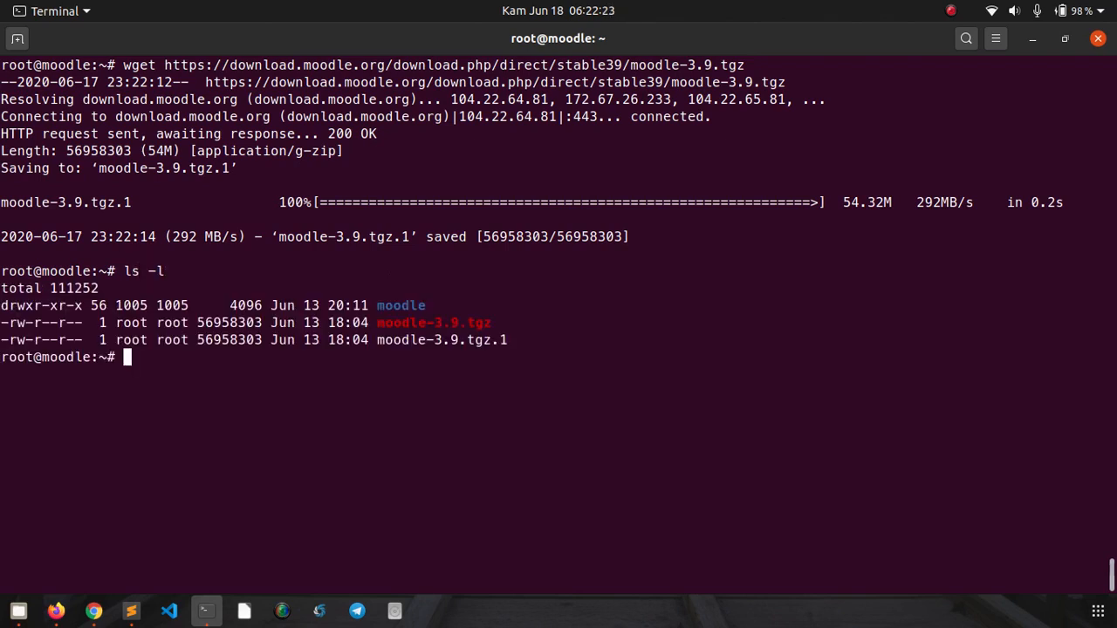
pyautogui.doubleClick(392, 340)
pyautogui.doubleClick(394, 322)
pyautogui.click(393, 305)
# - Extract the archive with tar xzvf moodle-3.9.tgz, then clear the screen
pyautogui.write('tar xzvf')
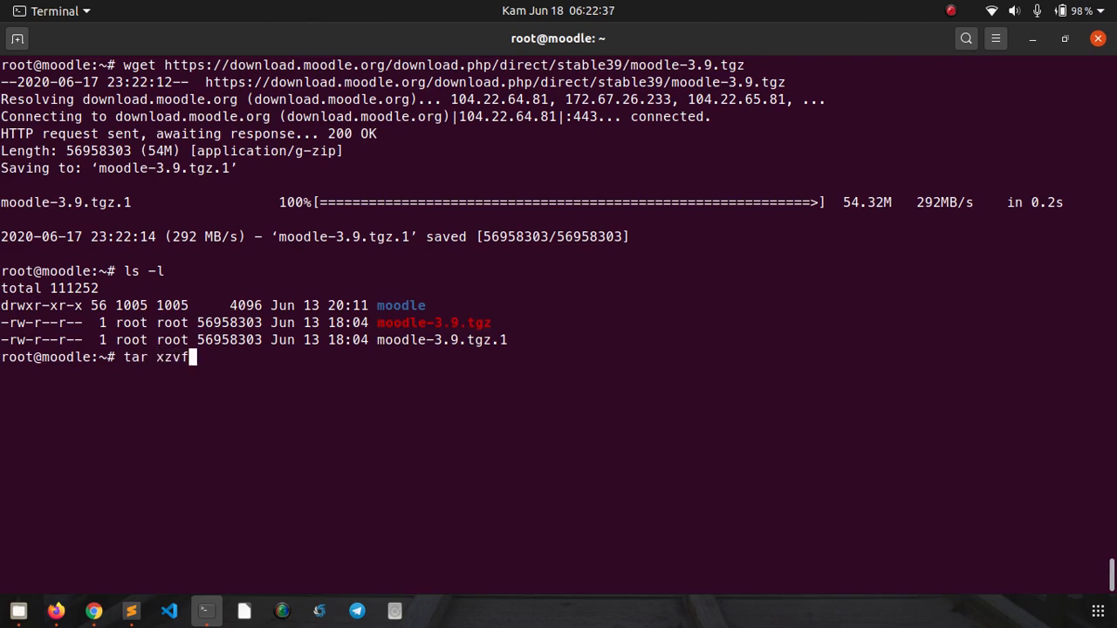
pyautogui.write(' mood')
pyautogui.press('Tab')
pyautogui.write('-')
pyautogui.press('Tab')
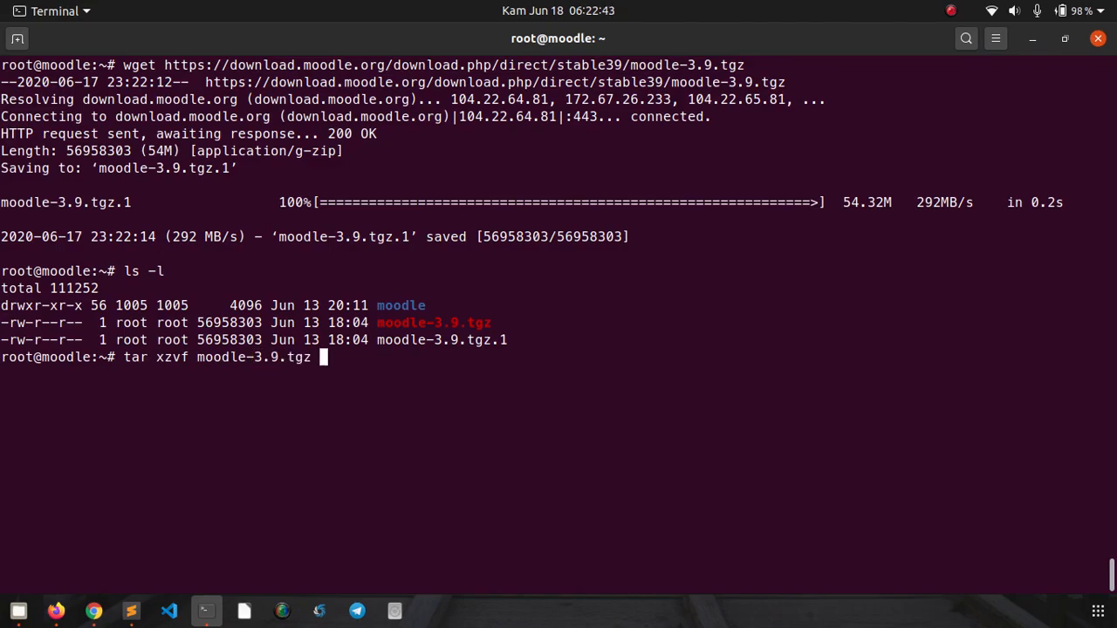
pyautogui.press('Return')
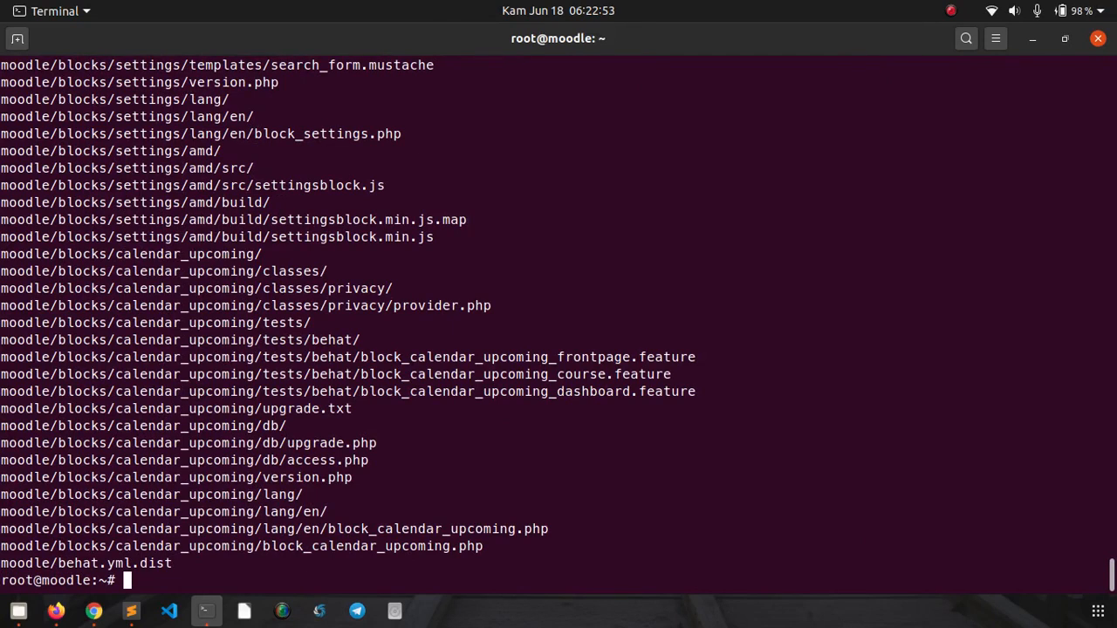
pyautogui.hotkey('ctrl', 'l')
# - Begin a cp -Rv moodle/* command and copy the Public Path from RunCloud's summary
pyautogui.write('c')
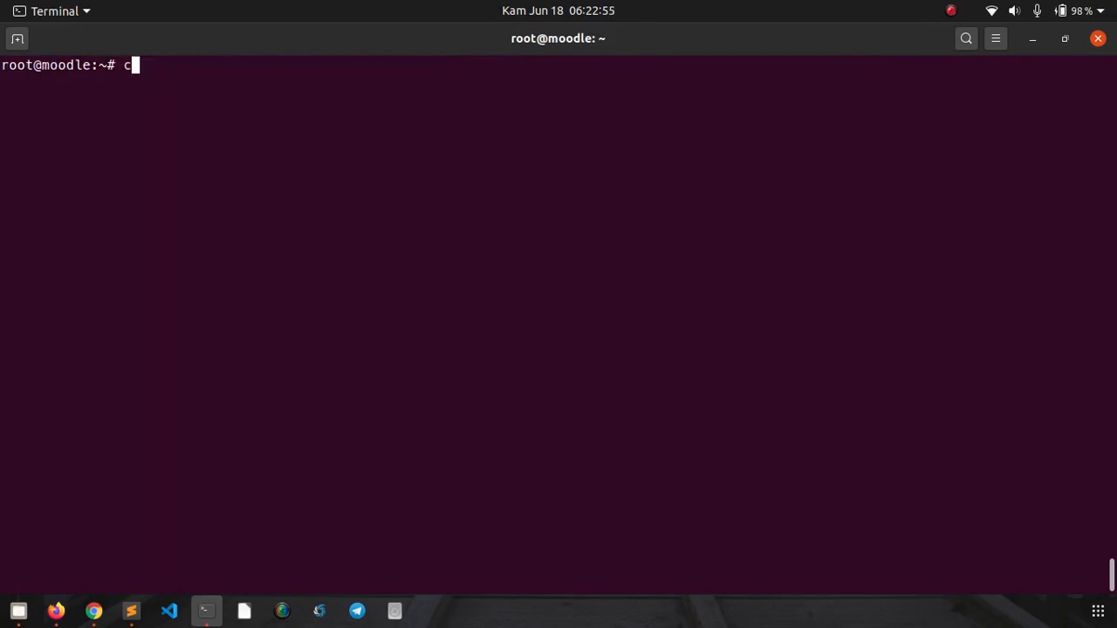
pyautogui.write('p -Rv mo')
pyautogui.press('Tab')
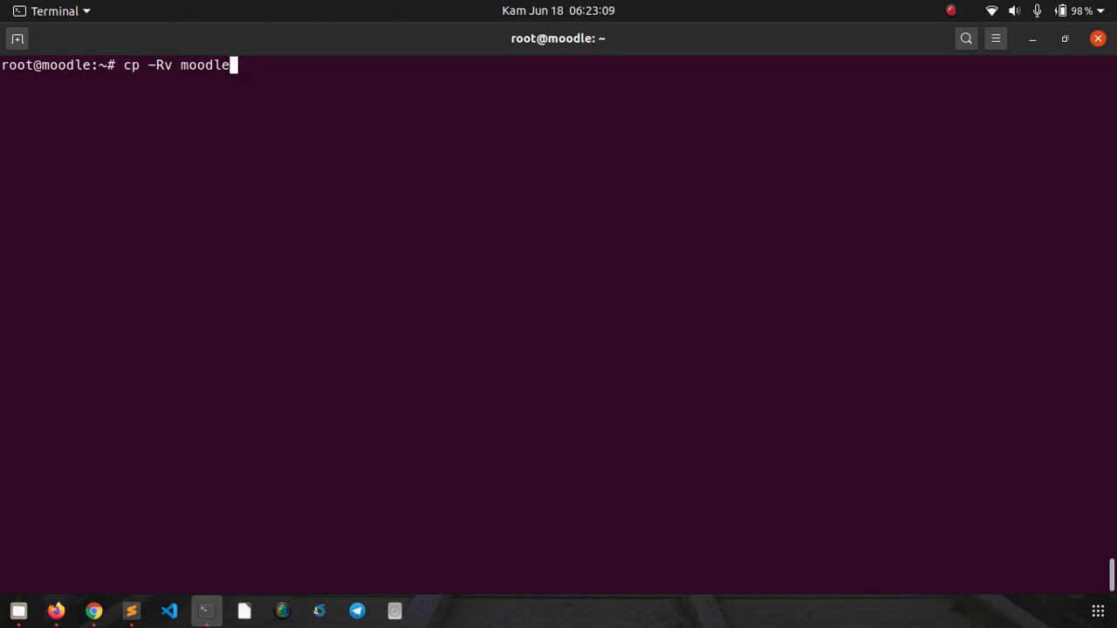
pyautogui.write('/*')
pyautogui.click(56, 613)
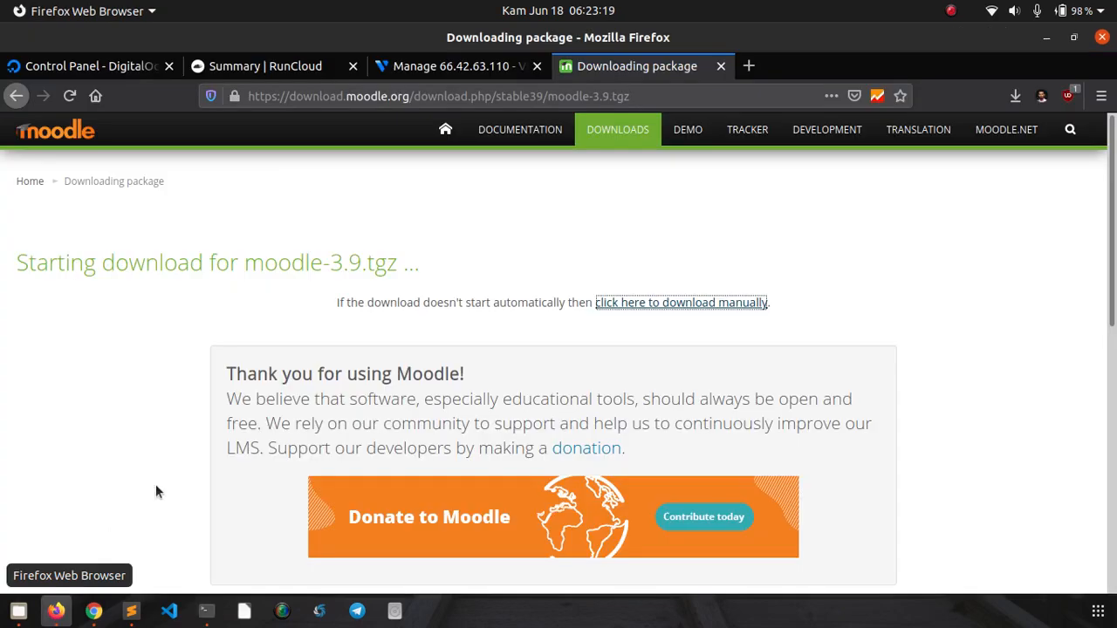
pyautogui.click(279, 68)
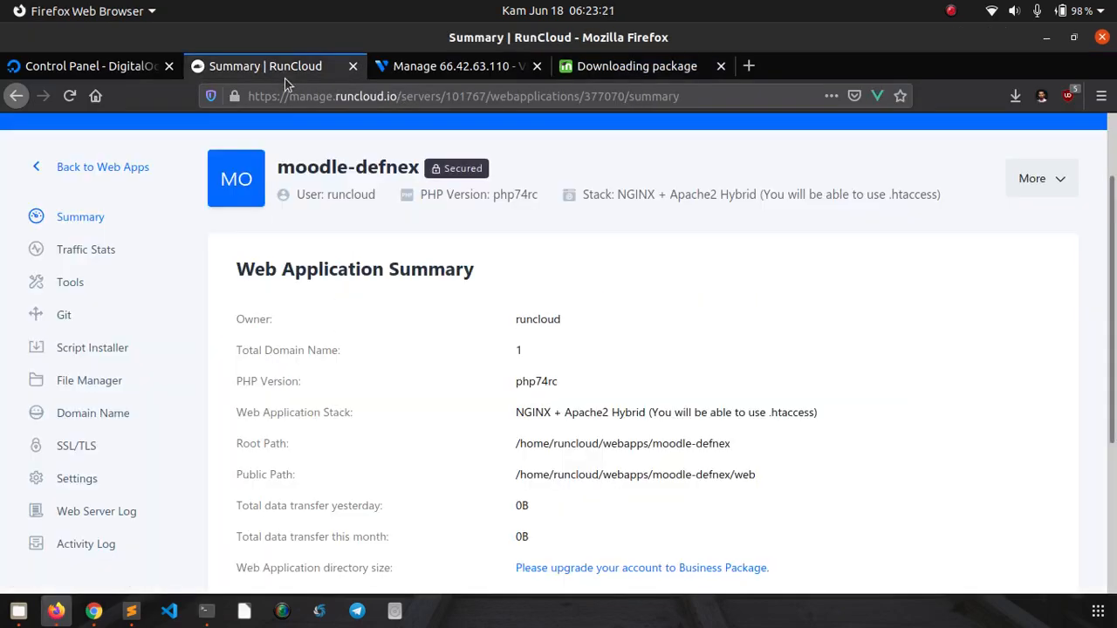
pyautogui.scroll(-3, 740, 297)
pyautogui.tripleClick(708, 279)
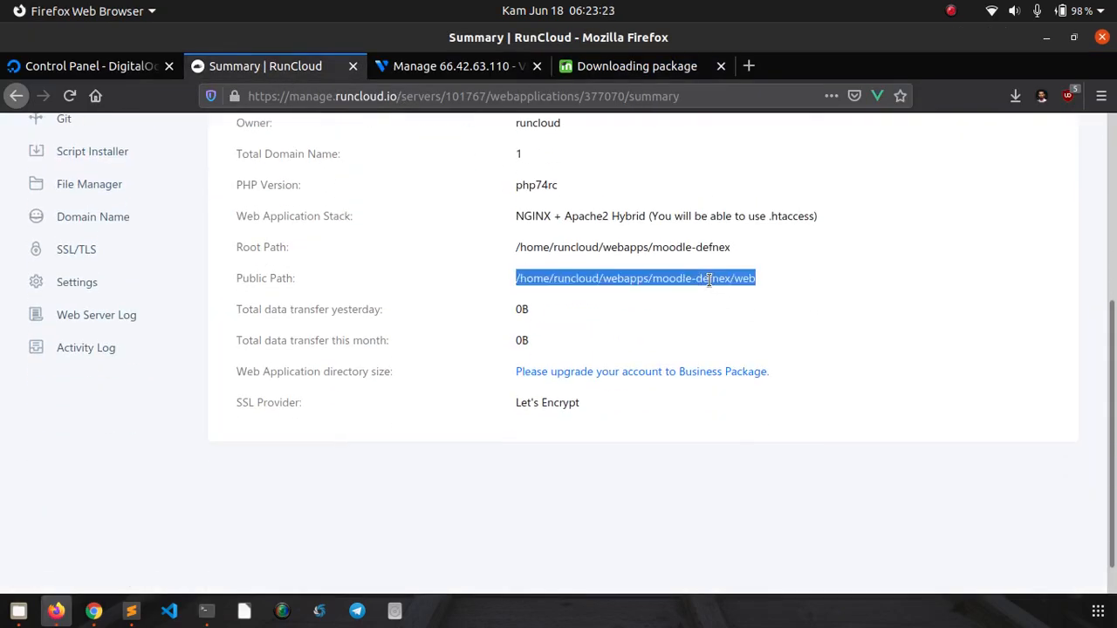
pyautogui.rightClick(711, 282)
pyautogui.click(733, 296)
# - Paste /home/runcloud/webapps/moodle-defnex/web as the destination, run the copy, and clear the screen
pyautogui.click(206, 610)
pyautogui.rightClick(414, 330)
pyautogui.click(427, 343)
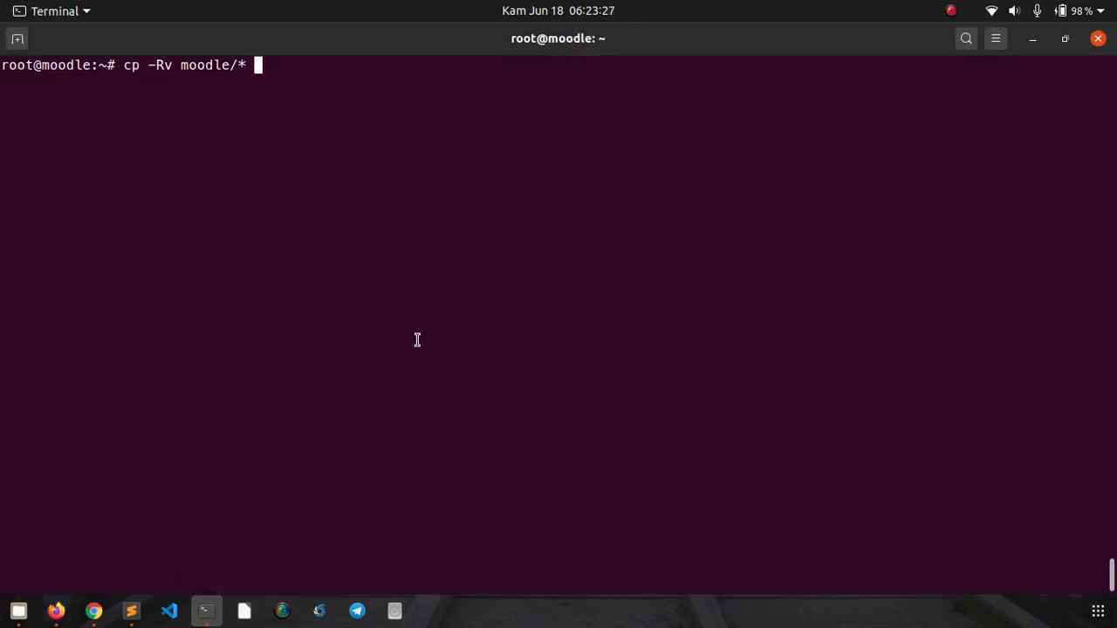
pyautogui.press('Return')
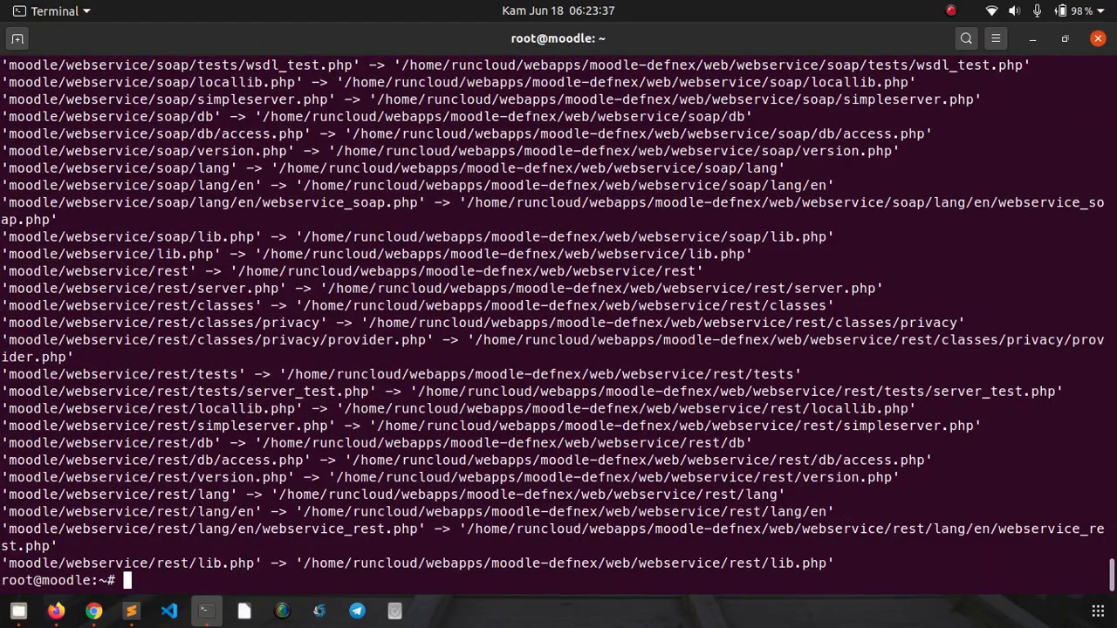
pyautogui.hotkey('ctrl', 'l')
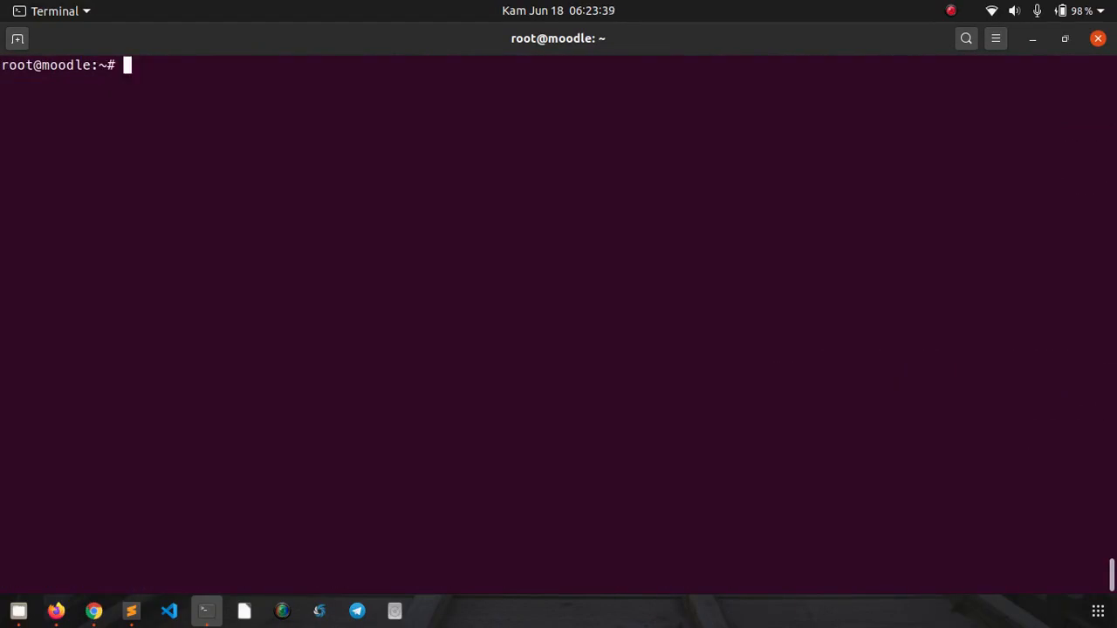
# - Change directory to /home/runcloud/webapps/moodle-defnex using the pasted path minus 'web/'
pyautogui.write('cd')
pyautogui.rightClick(354, 154)
pyautogui.click(374, 208)
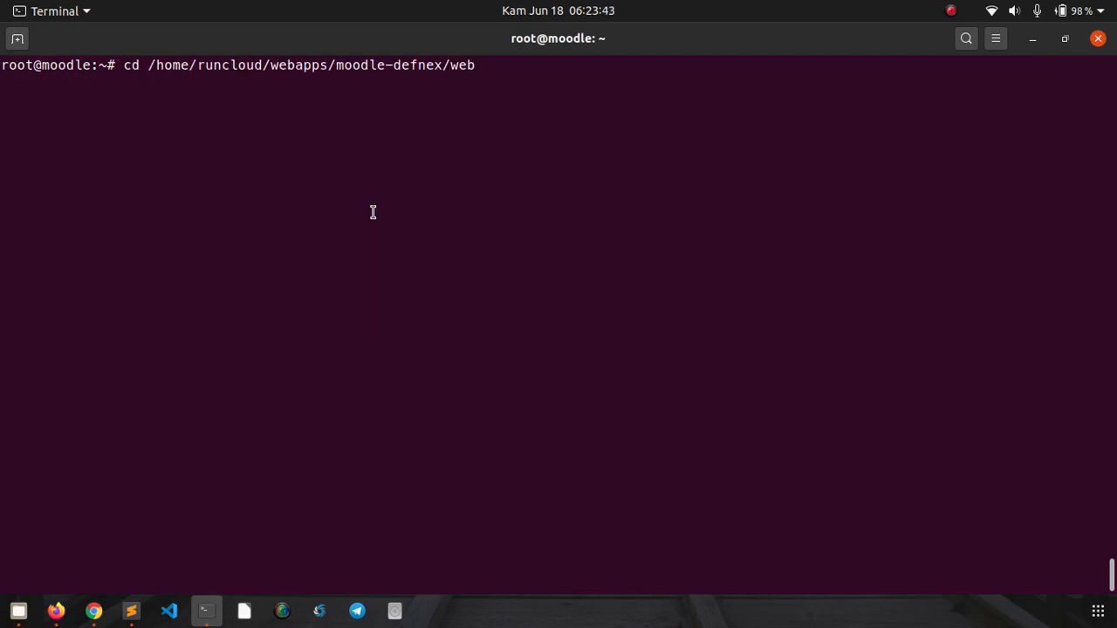
pyautogui.press('BackSpace')
pyautogui.press('BackSpace')
pyautogui.press('BackSpace')
pyautogui.press('BackSpace')
pyautogui.press('Return')
# - List the moodle-defnex folder and the web/ folder contents with ls -l
pyautogui.write('ls -')
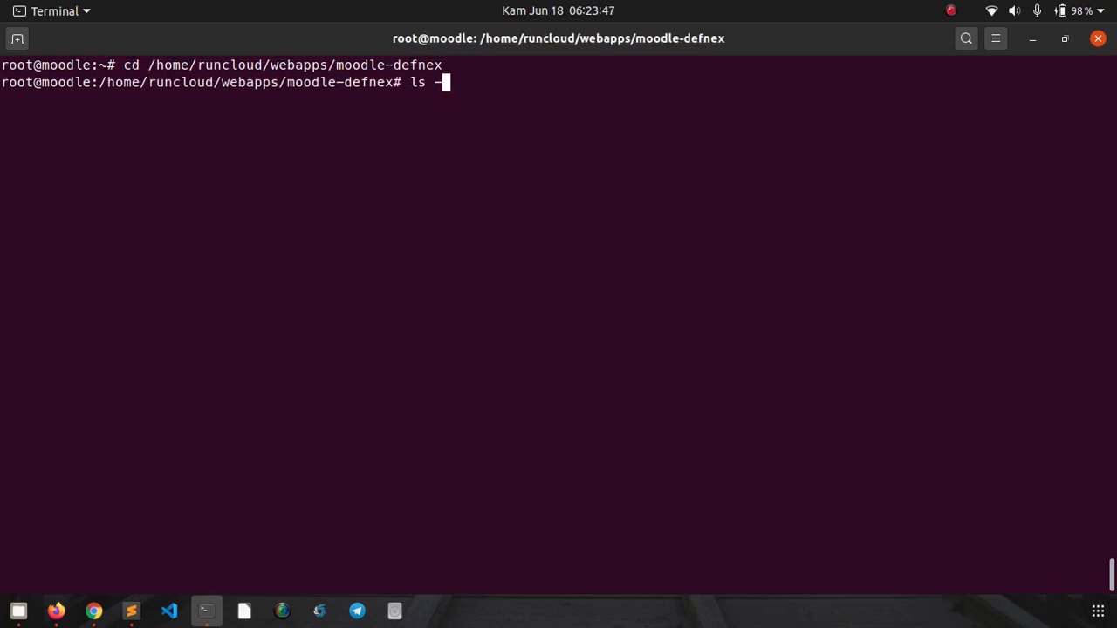
pyautogui.write('l')
pyautogui.press('Return')
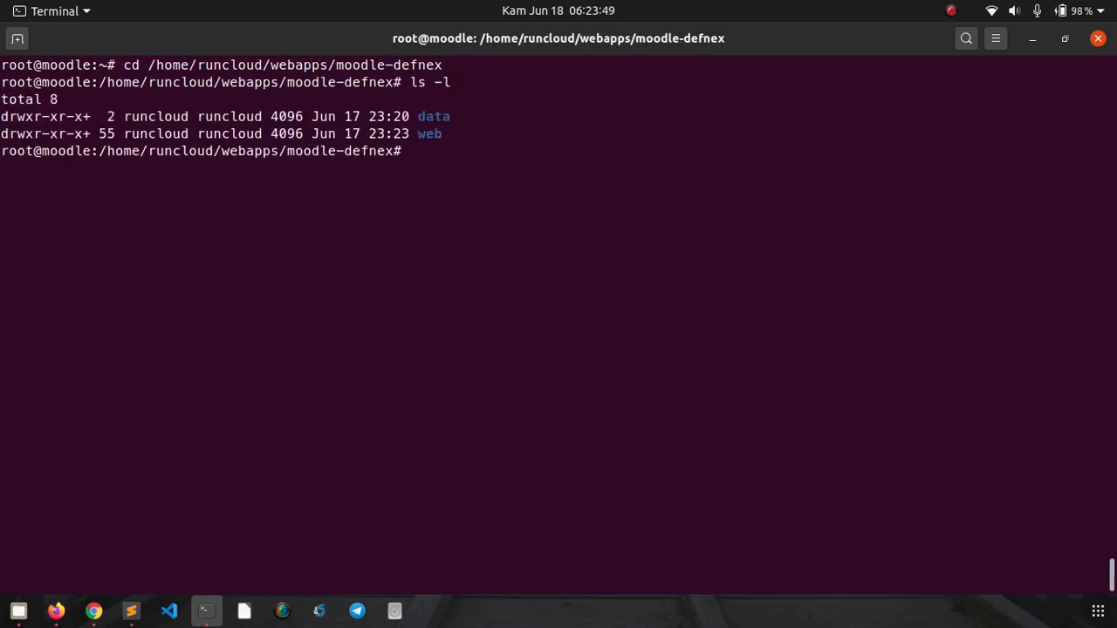
pyautogui.write('ls -l web/')
pyautogui.press('Return')
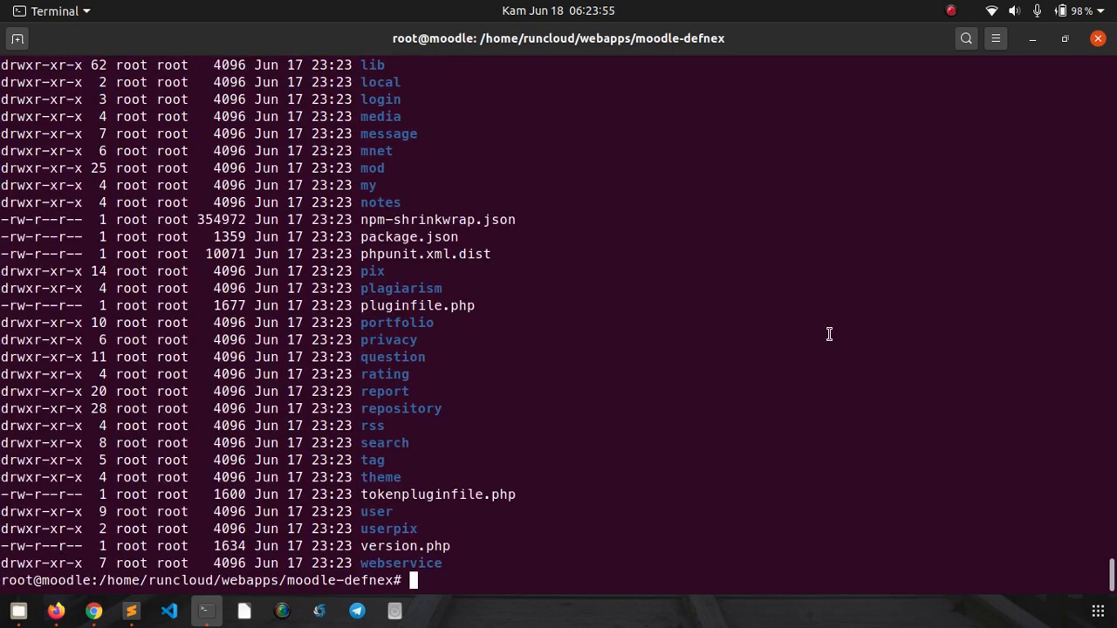
pyautogui.scroll(15, 974, 374)
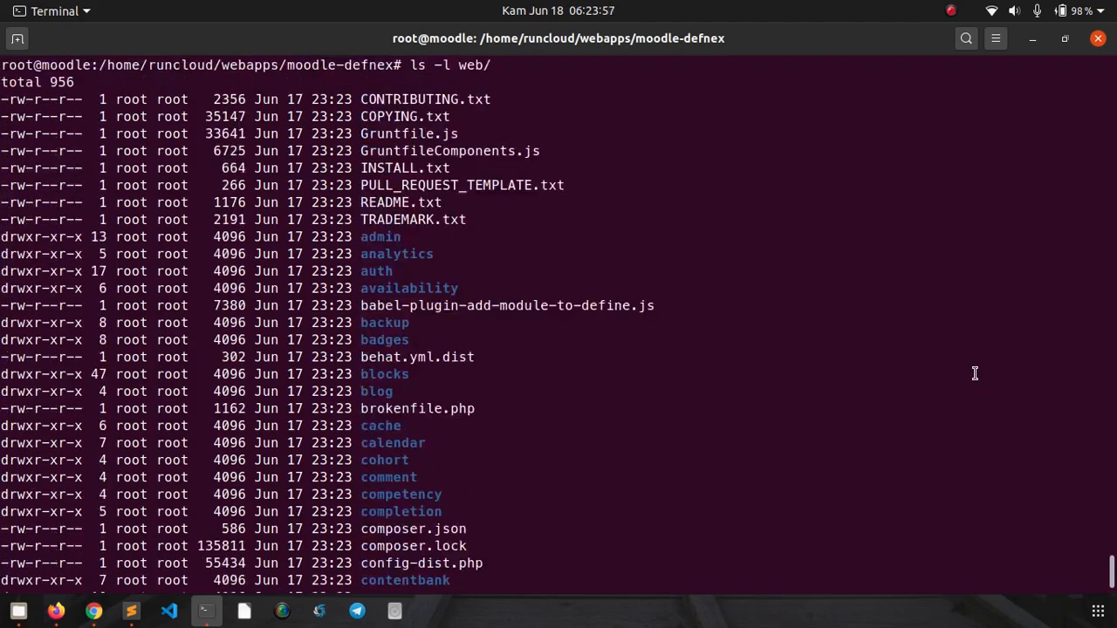
pyautogui.scroll(8, 975, 373)
pyautogui.scroll(-8, 974, 373)
pyautogui.scroll(1, 495, 278)
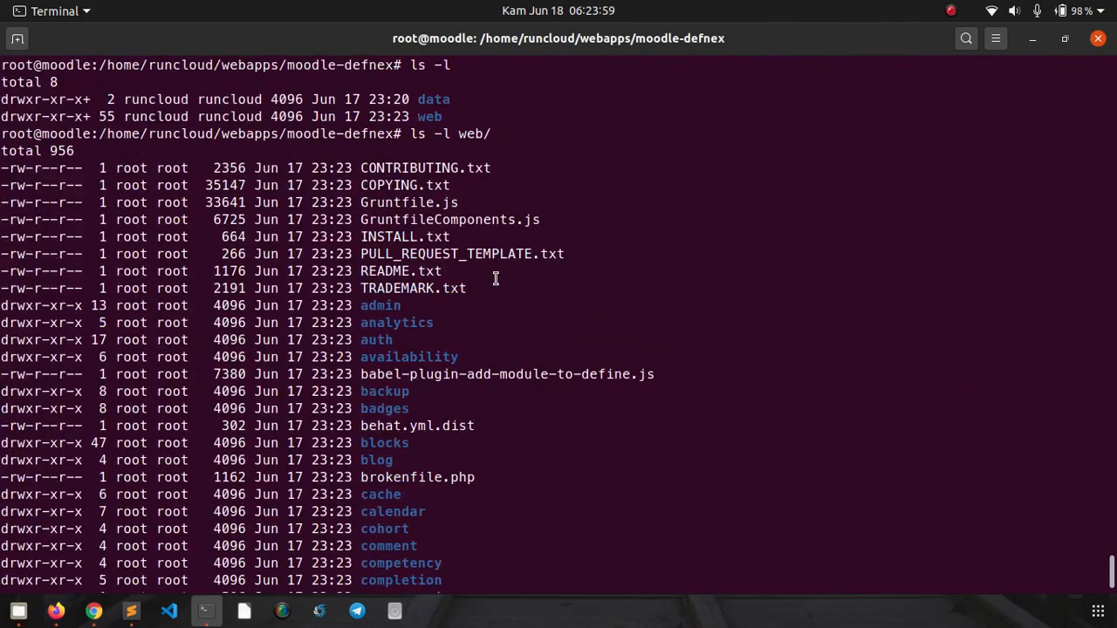
# - Point out the web folder owned by runcloud versus Moodle files like README.txt owned by root
pyautogui.doubleClick(152, 117)
pyautogui.click(220, 114)
pyautogui.doubleClick(123, 170)
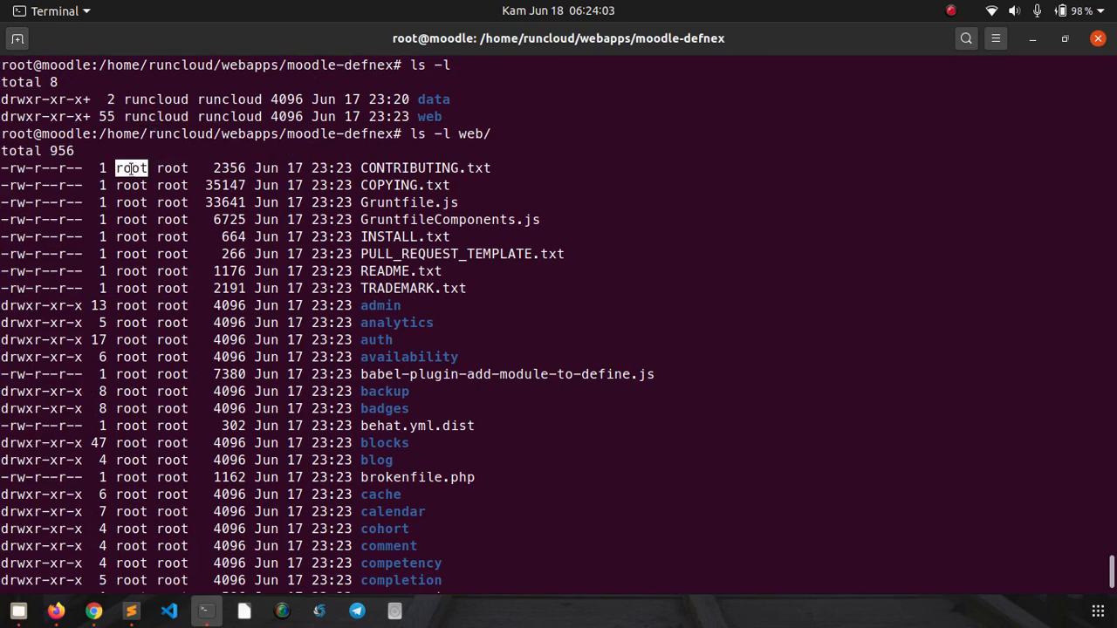
pyautogui.doubleClick(131, 270)
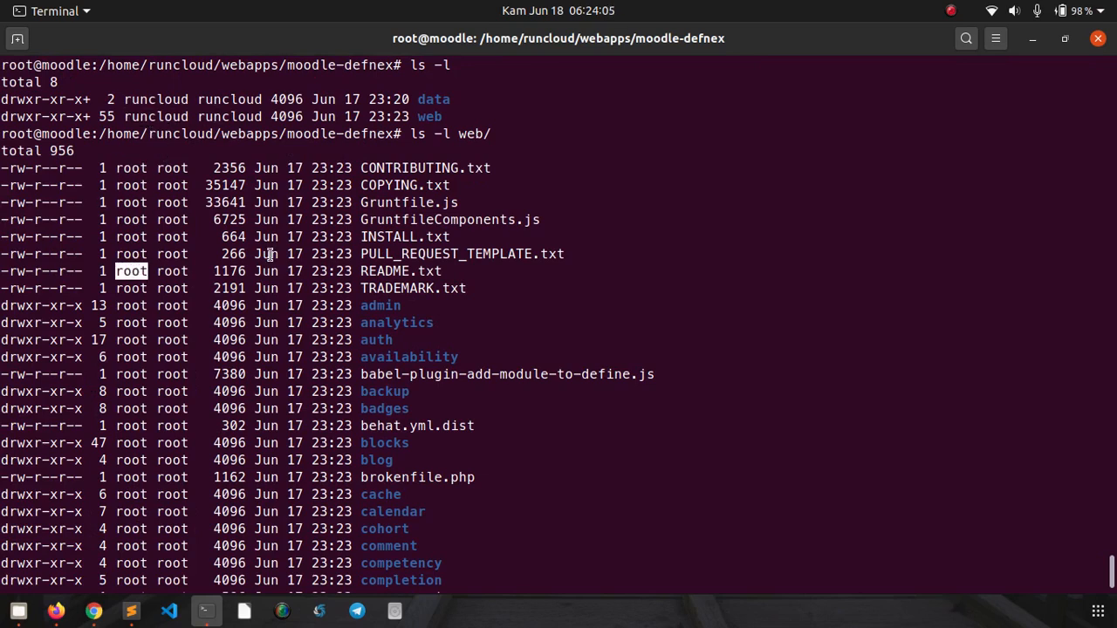
pyautogui.click(562, 342)
pyautogui.moveTo(1112, 574); pyautogui.dragTo(1112, 595)
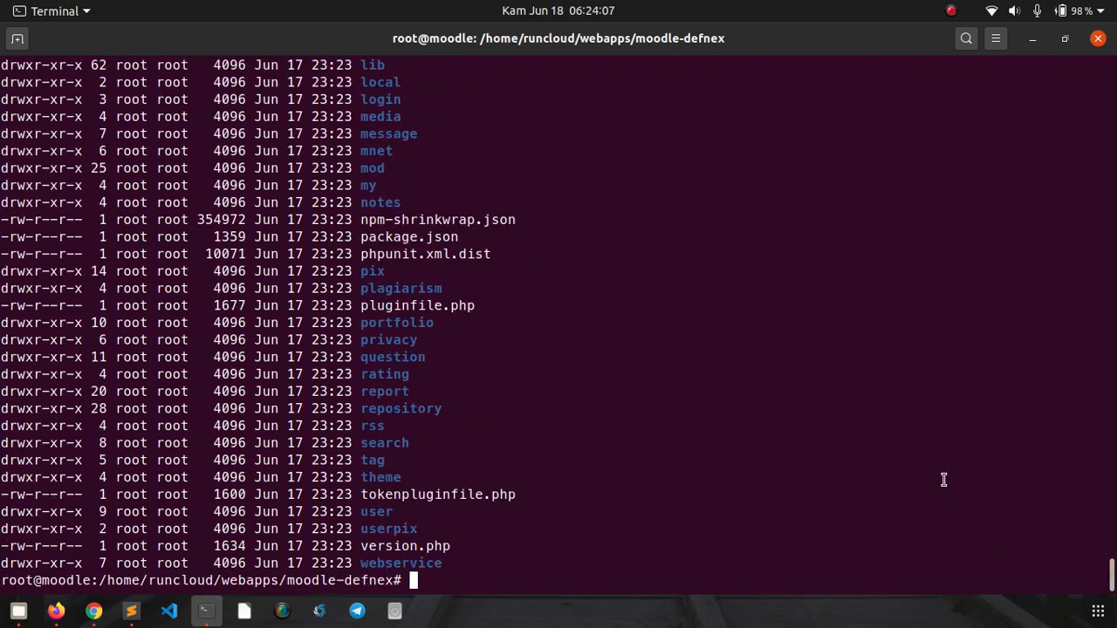
pyautogui.hotkey('ctrl', 'l')
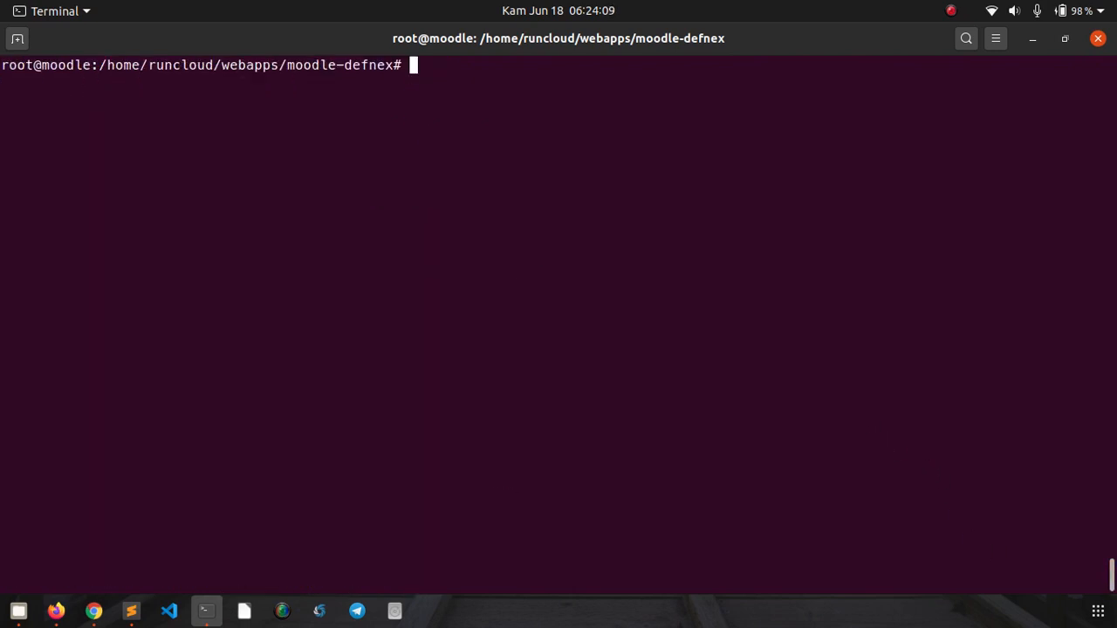
# - Run chown -R runcloud:runcloud web/ and list web/ to confirm runcloud now owns the files
pyautogui.write('chown -R ')
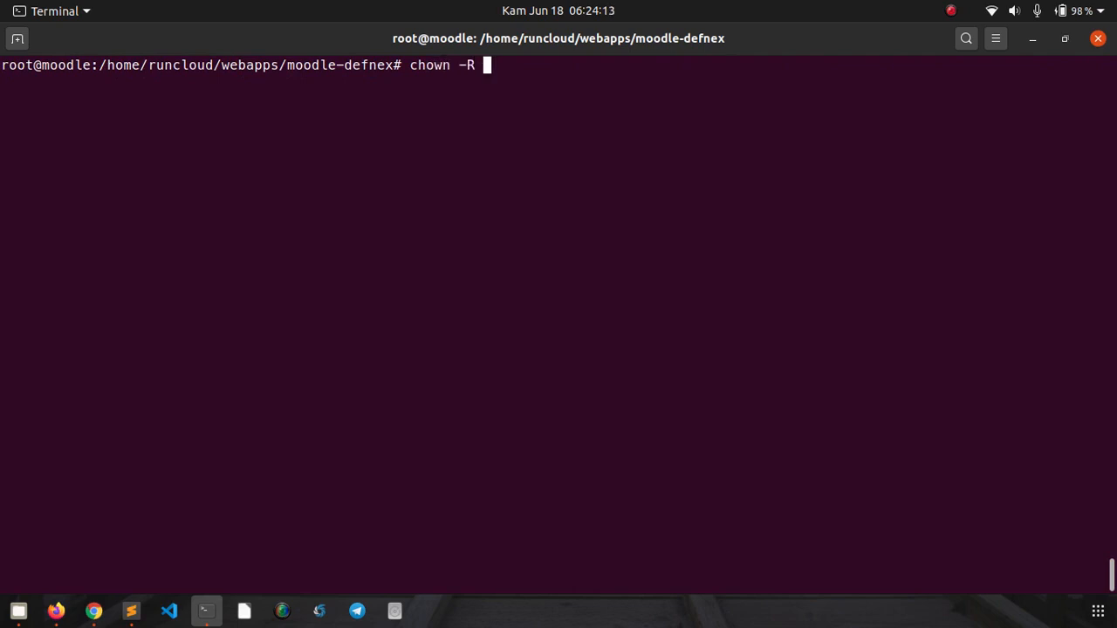
pyautogui.write('runcloud')
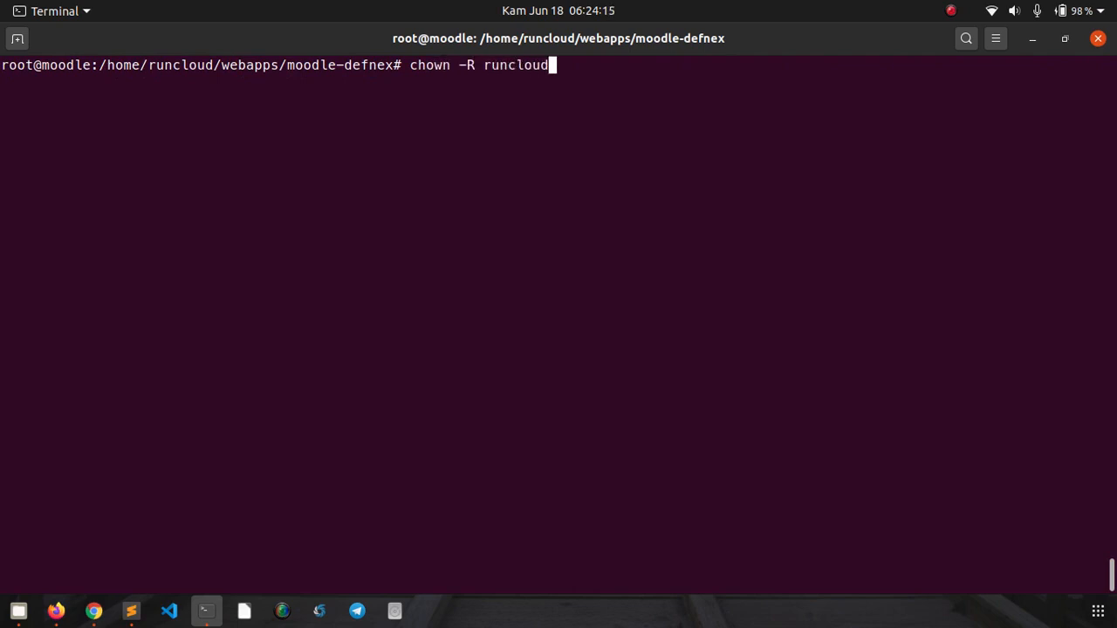
pyautogui.write(':runclo')
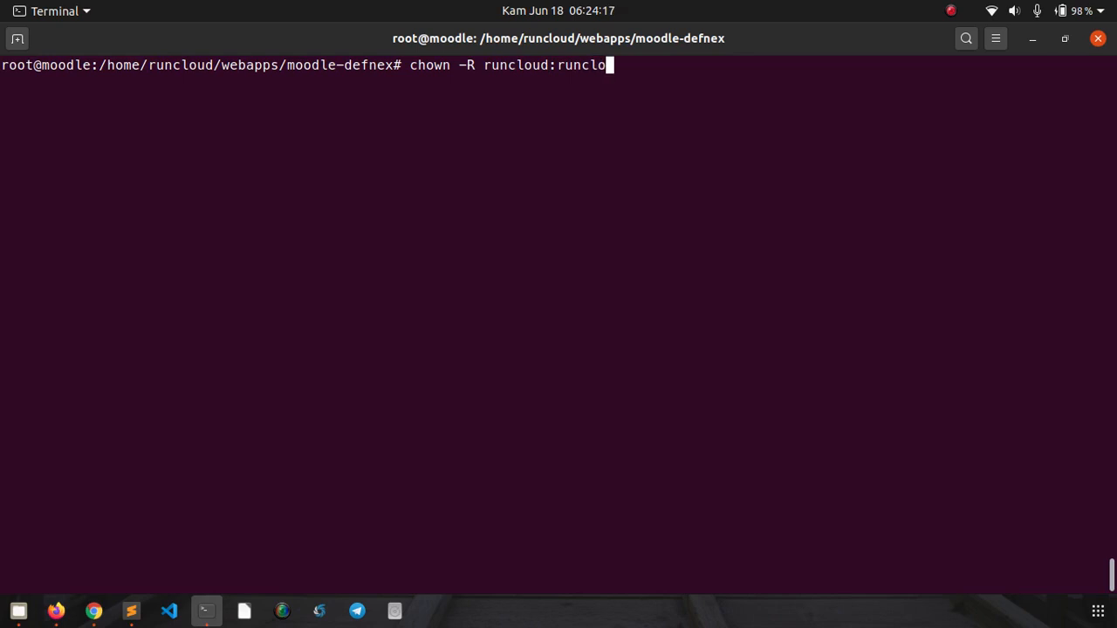
pyautogui.write('ud web/')
pyautogui.press('Return')
pyautogui.write('ls')
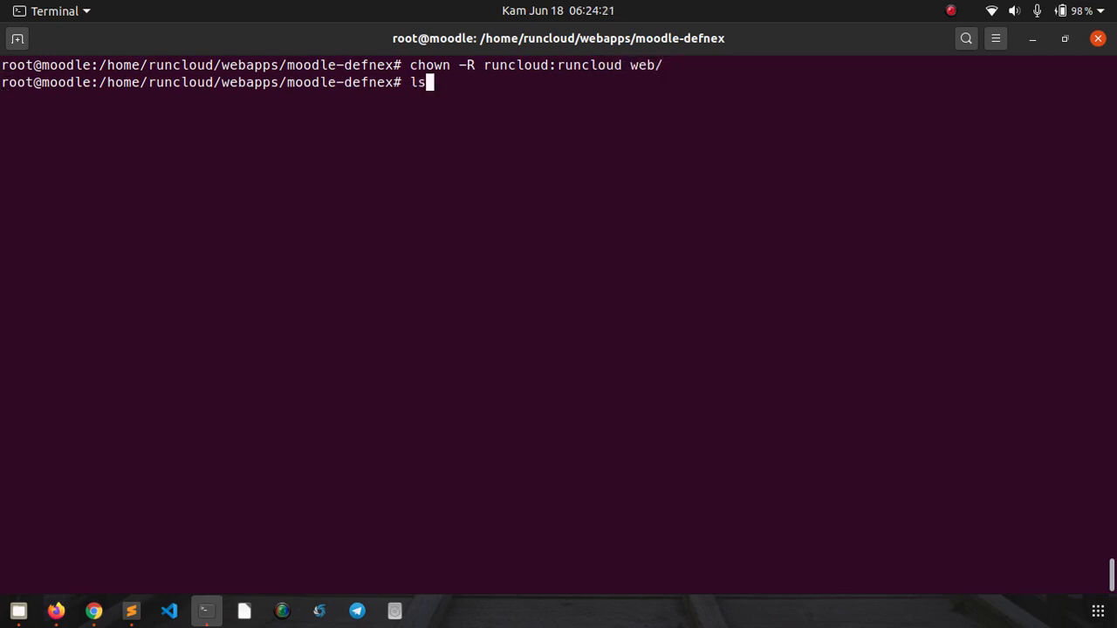
pyautogui.write(' -l web/')
pyautogui.press('Return')
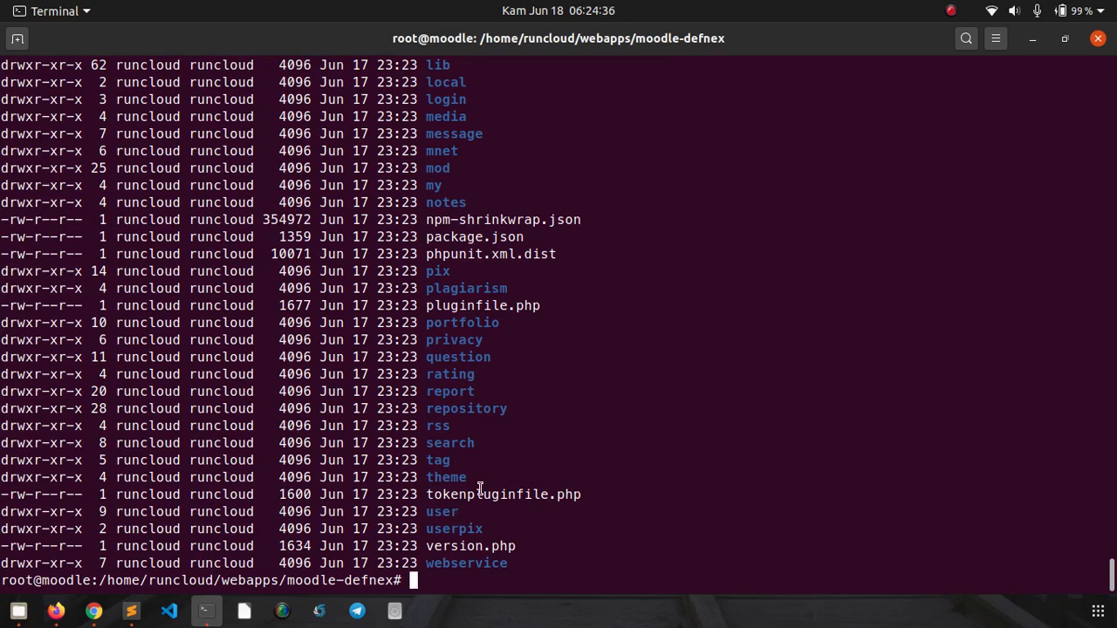
# - Reload the site to reach the Moodle installer and continue in English
pyautogui.click(94, 612)
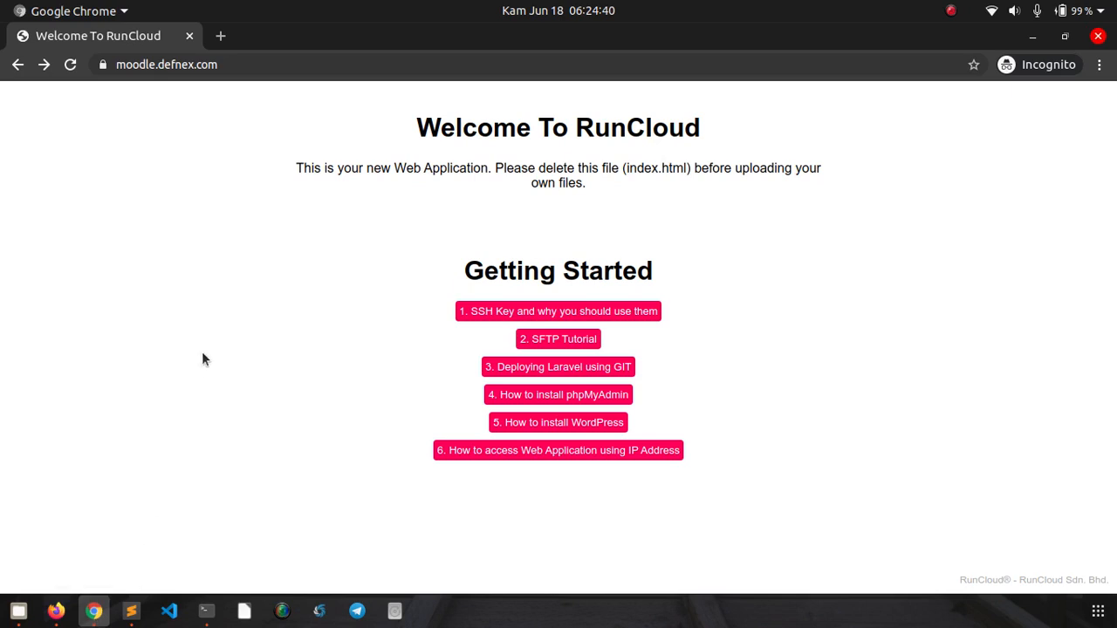
pyautogui.click(71, 64)
pyautogui.click(70, 70)
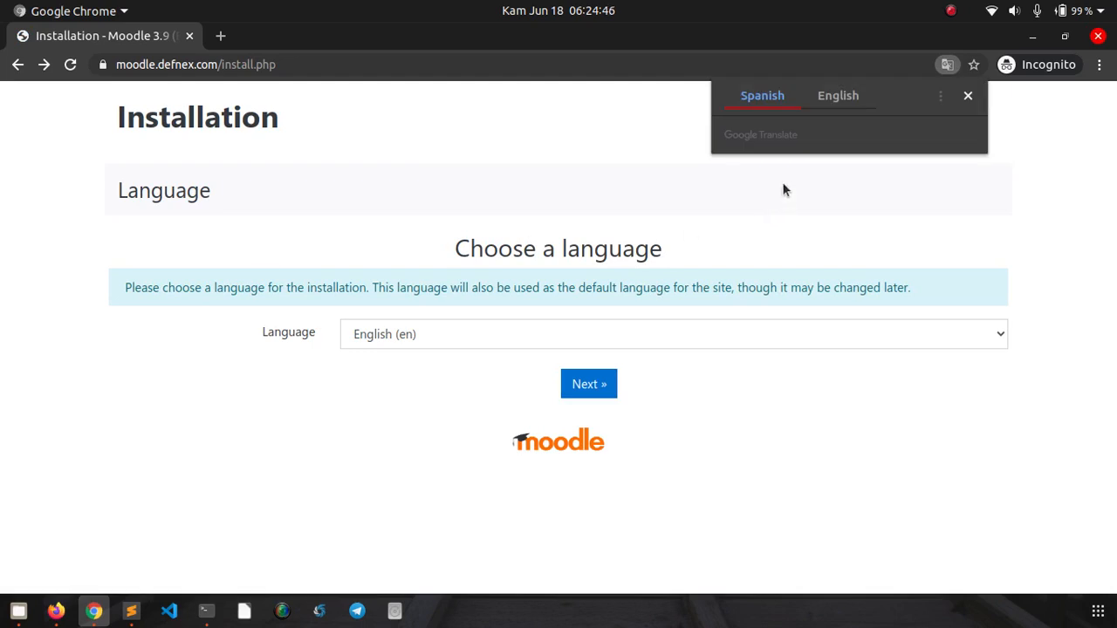
pyautogui.click(787, 179)
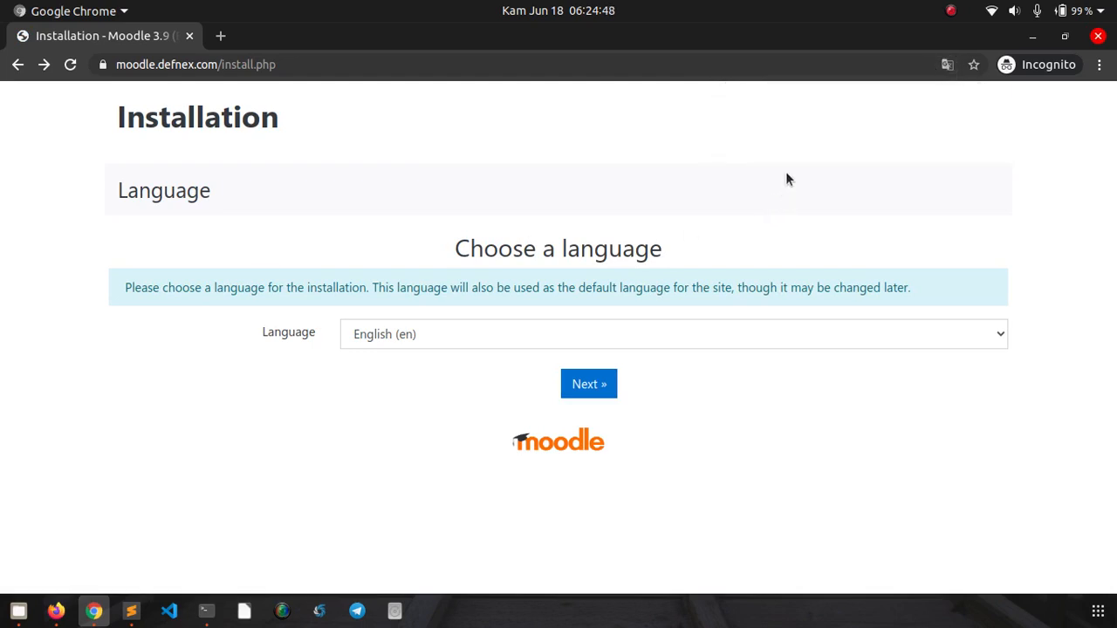
pyautogui.click(600, 385)
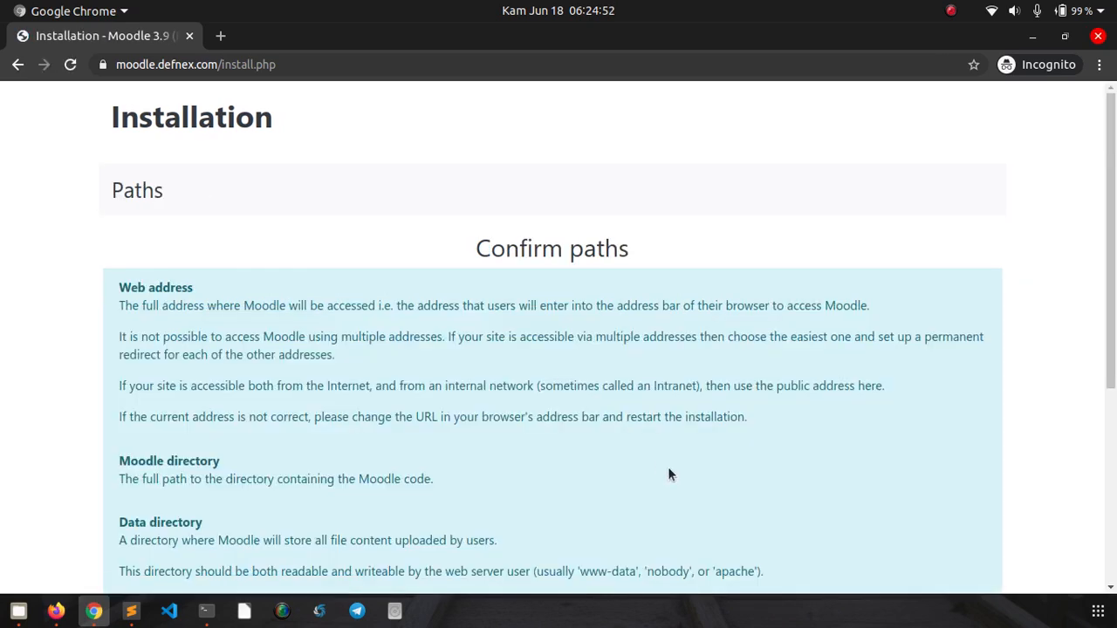
# - Set the data directory to /home/runcloud/webapps/moodle-defnex/data and proceed, leaving Improved MySQL as the driver
pyautogui.moveTo(1115, 209); pyautogui.dragTo(1113, 393)
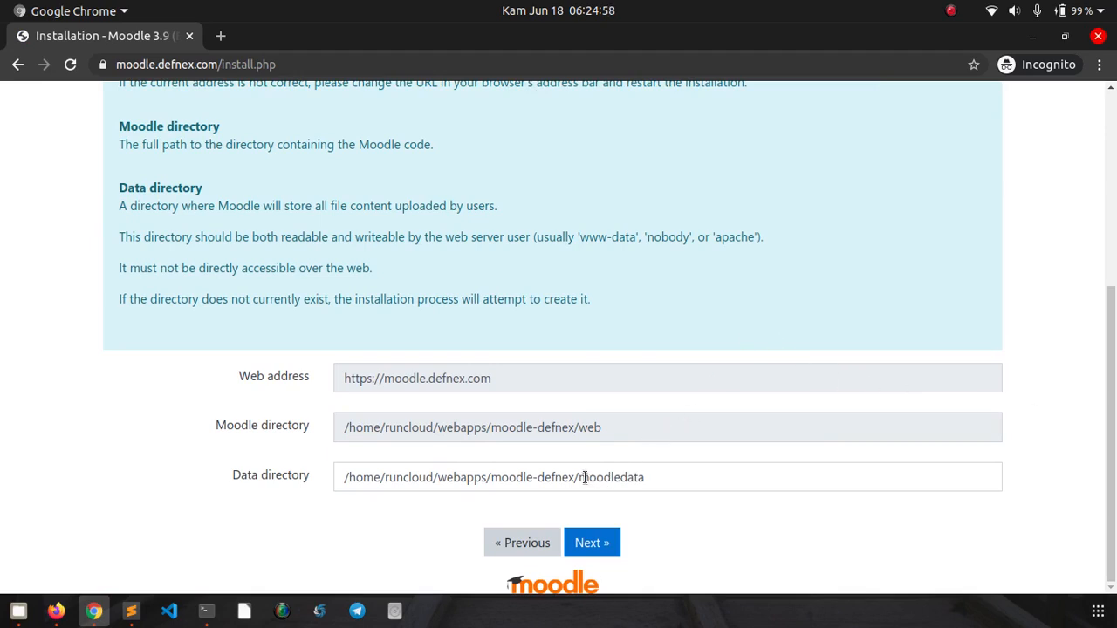
pyautogui.moveTo(578, 477); pyautogui.dragTo(649, 481)
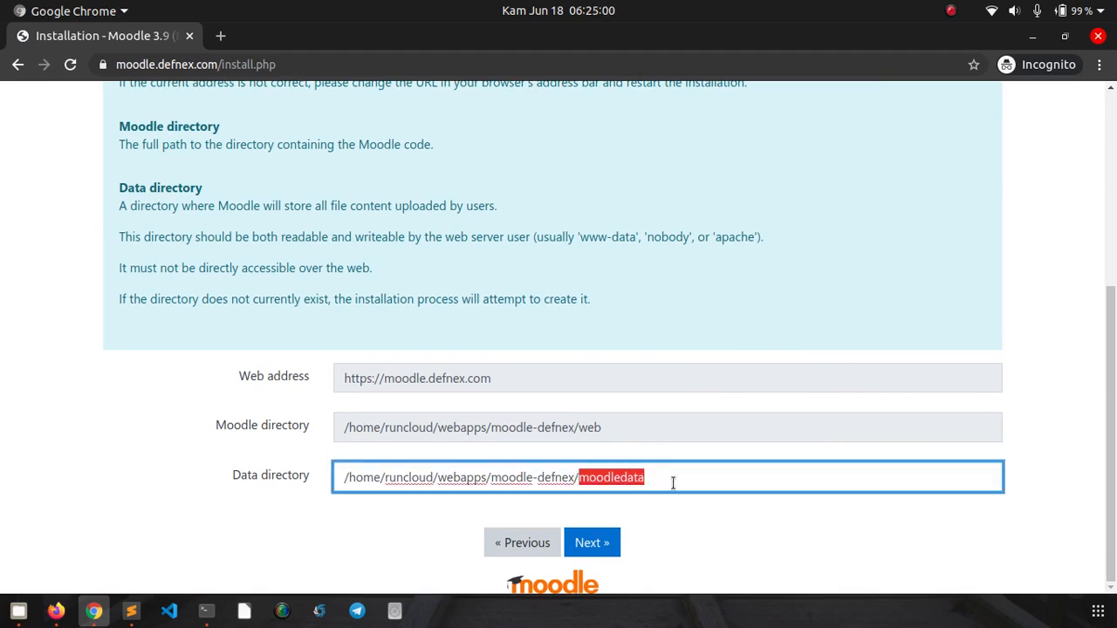
pyautogui.write('data')
pyautogui.click(1062, 413)
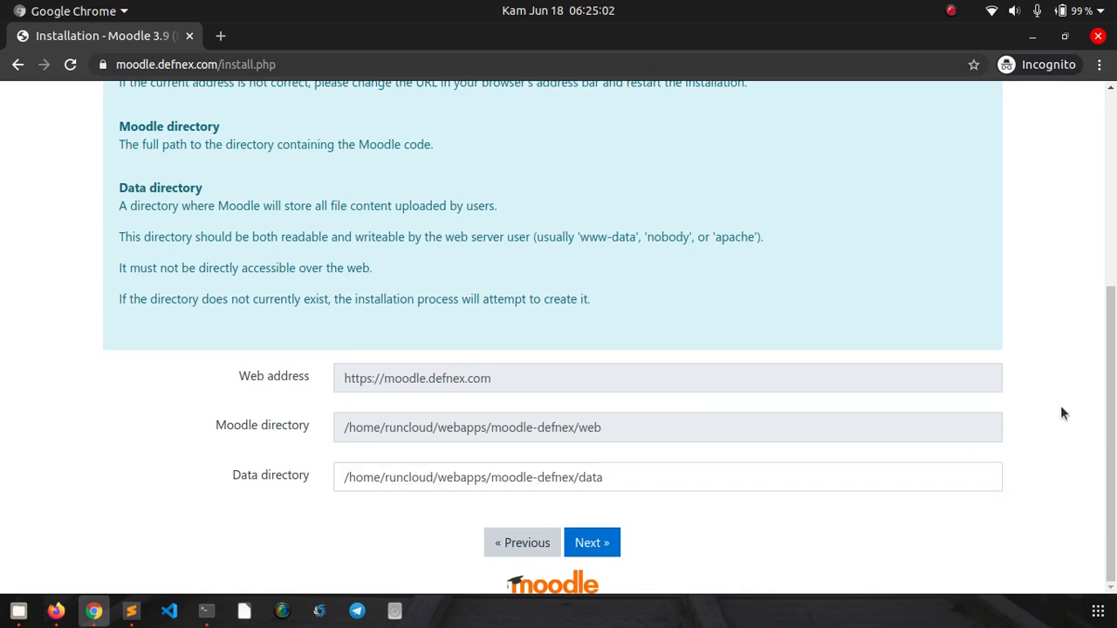
pyautogui.click(613, 544)
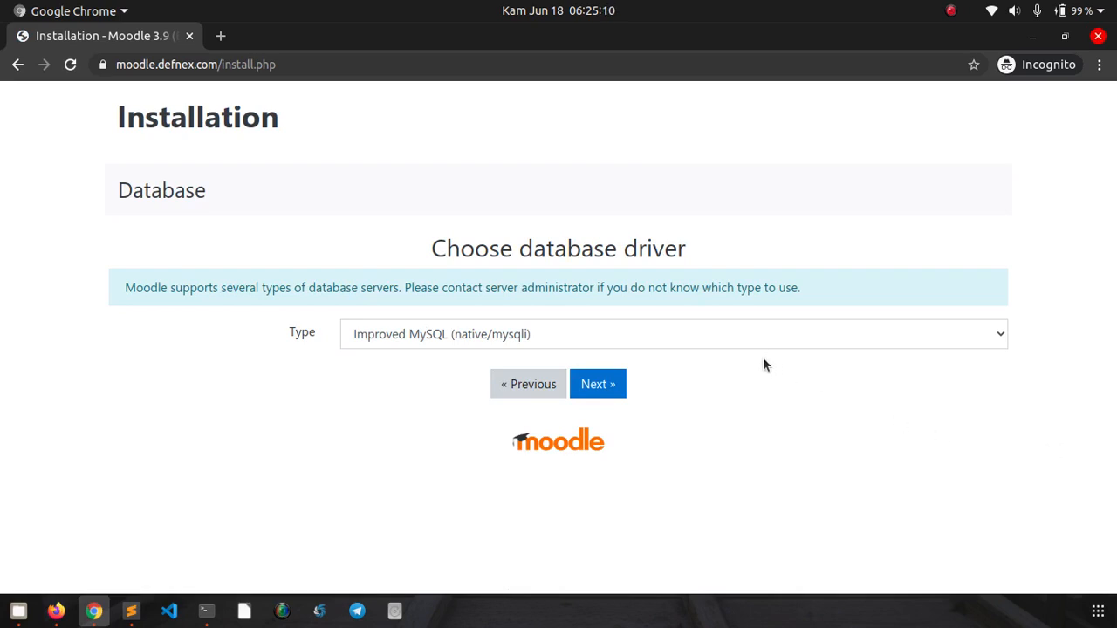
pyautogui.click(731, 343)
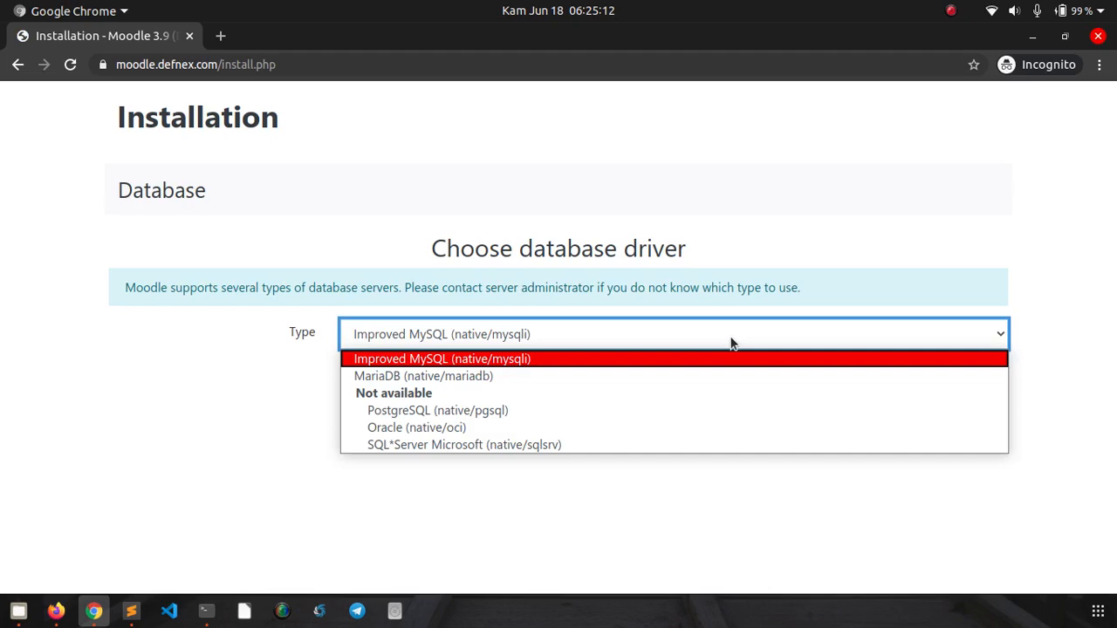
pyautogui.click(663, 359)
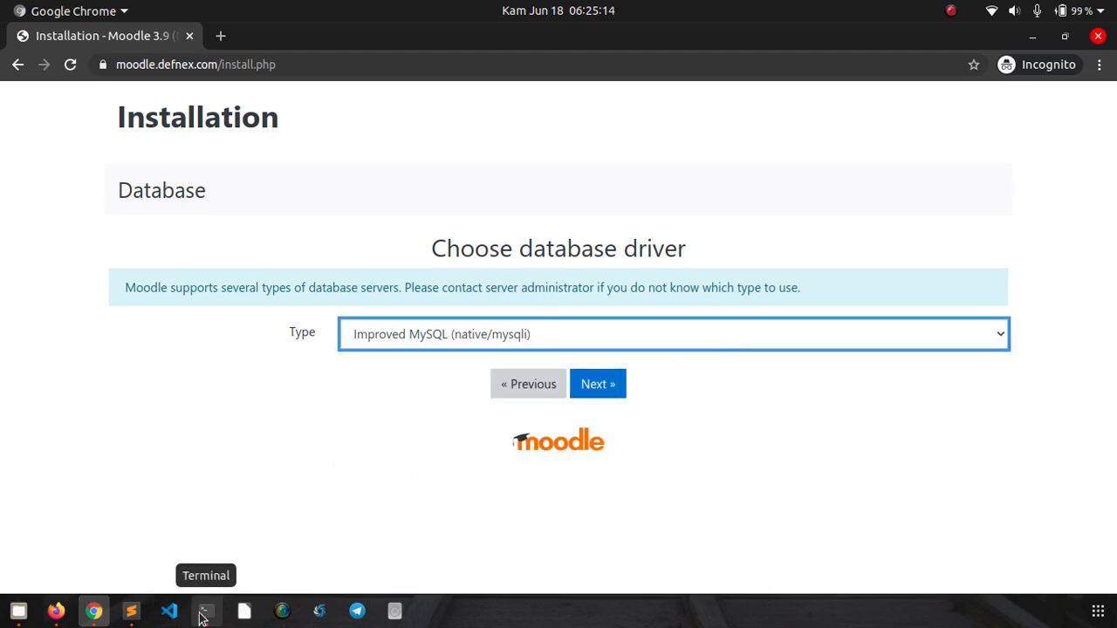
pyautogui.click(206, 611)
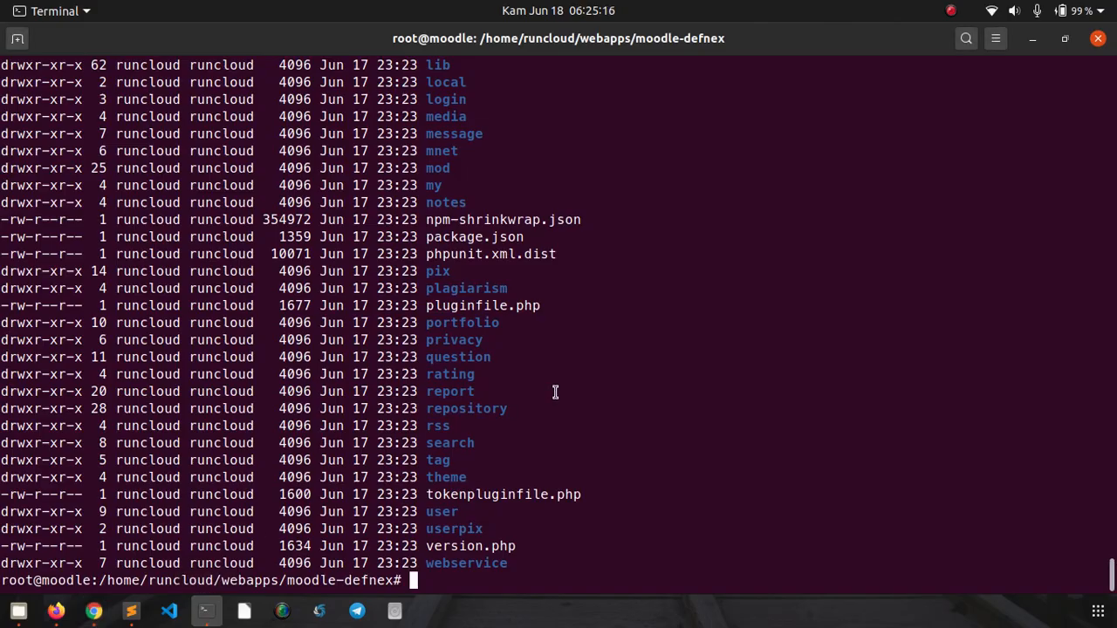
# - Run systemctl status mariadb to confirm MariaDB 10.2.32 is active (running)
pyautogui.hotkey('ctrl', 'l')
pyautogui.write('my')
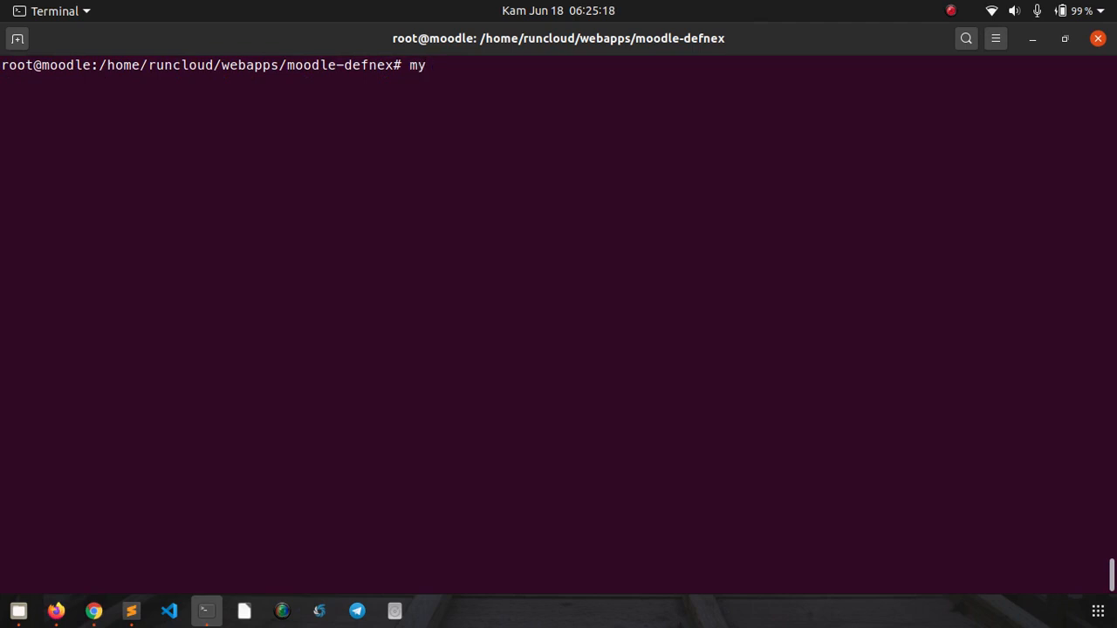
pyautogui.press('BackSpace')
pyautogui.press('BackSpace')
pyautogui.write('systemctl status ')
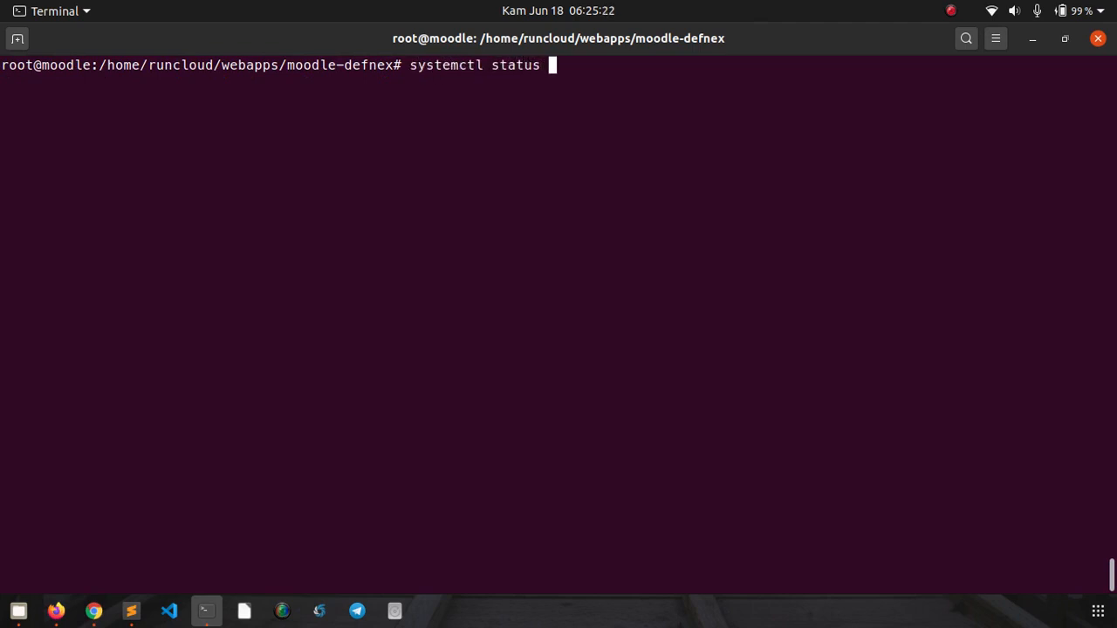
pyautogui.write('mariadb')
pyautogui.press('Return')
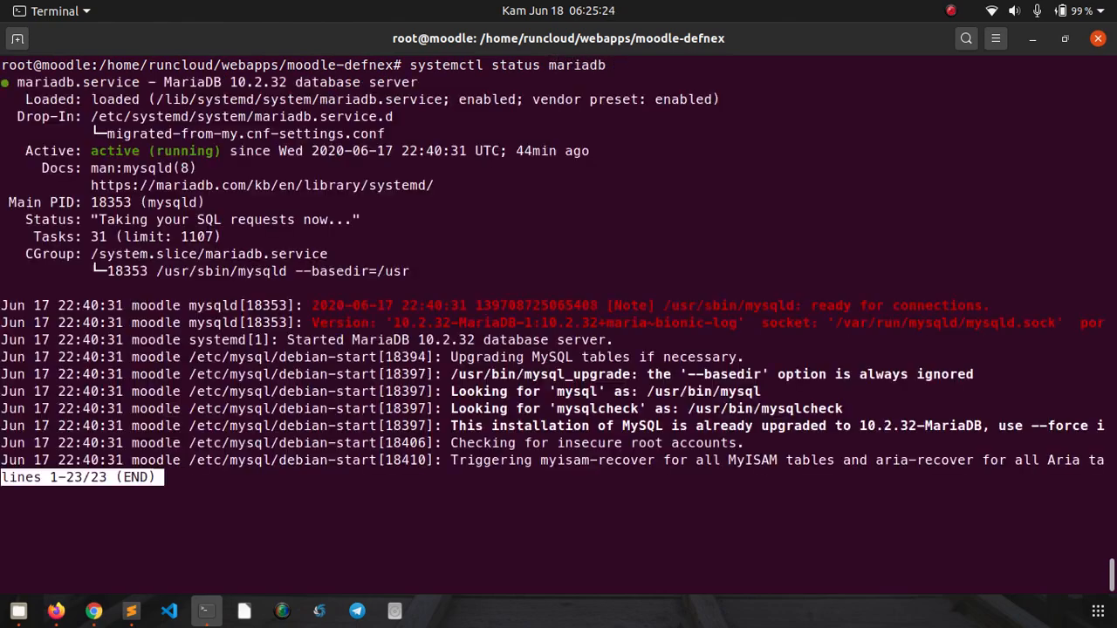
pyautogui.press('q')
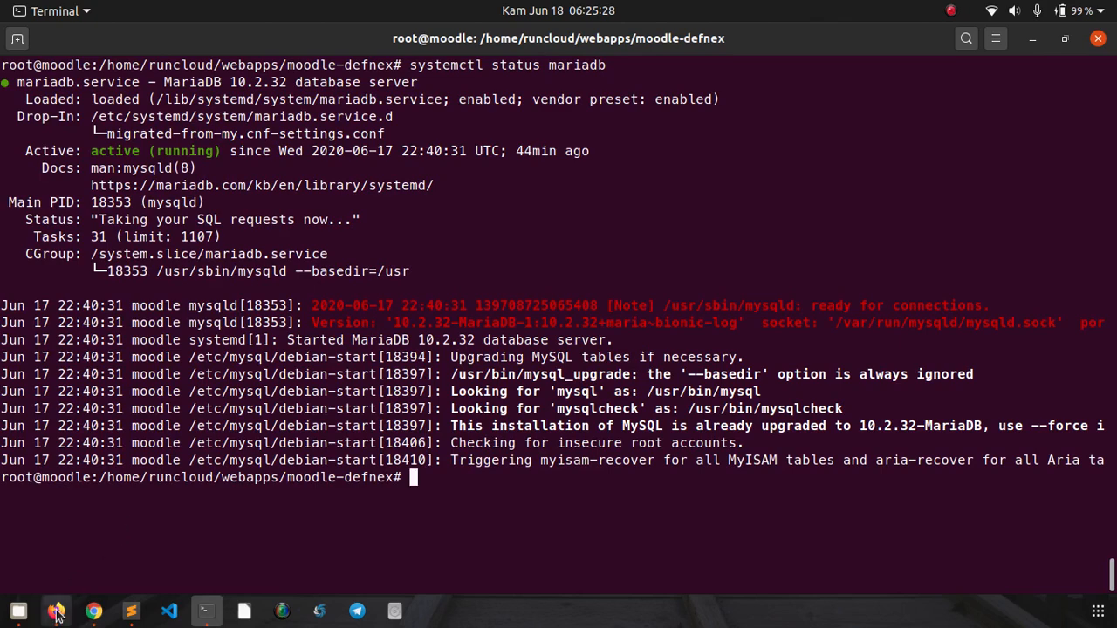
pyautogui.click(93, 611)
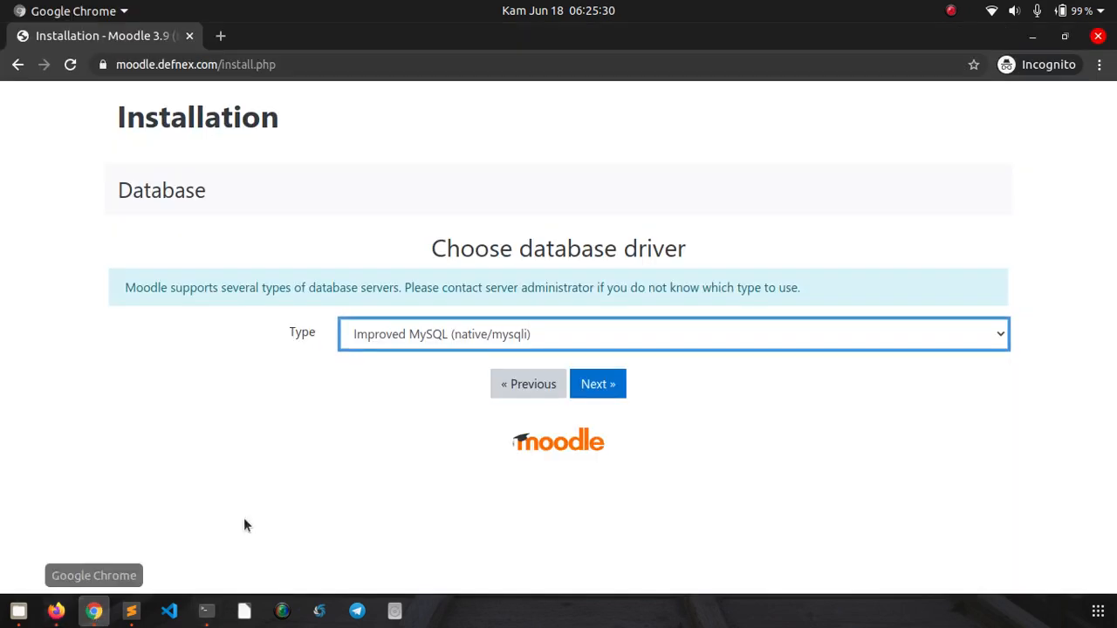
# - Choose MariaDB (native/mariadb) as the database driver and continue to the settings form
pyautogui.click(584, 336)
pyautogui.click(581, 384)
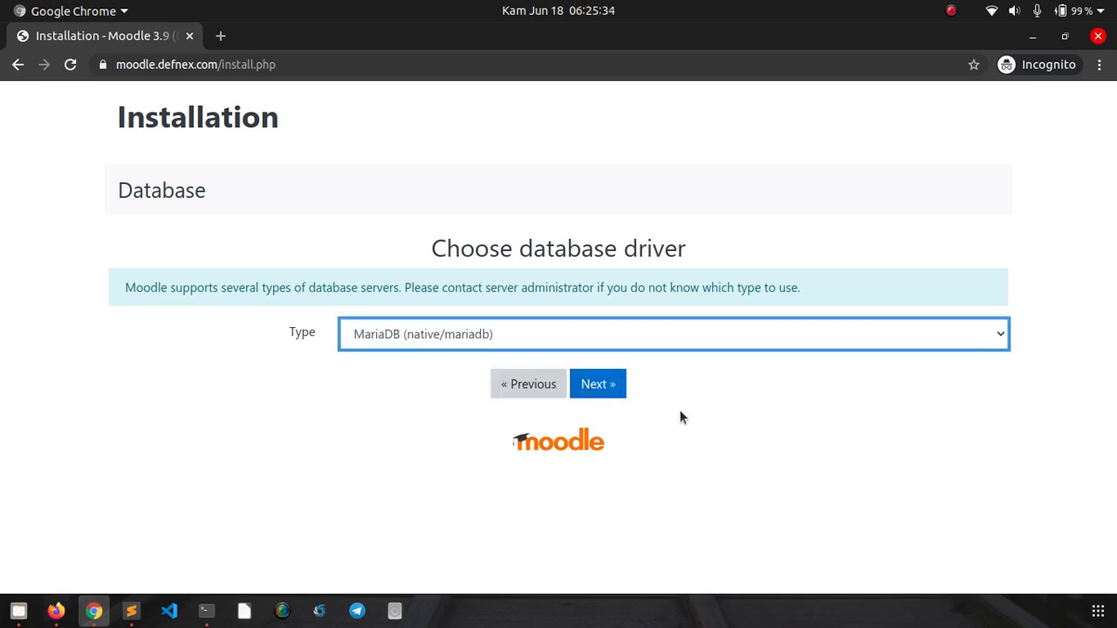
pyautogui.click(622, 395)
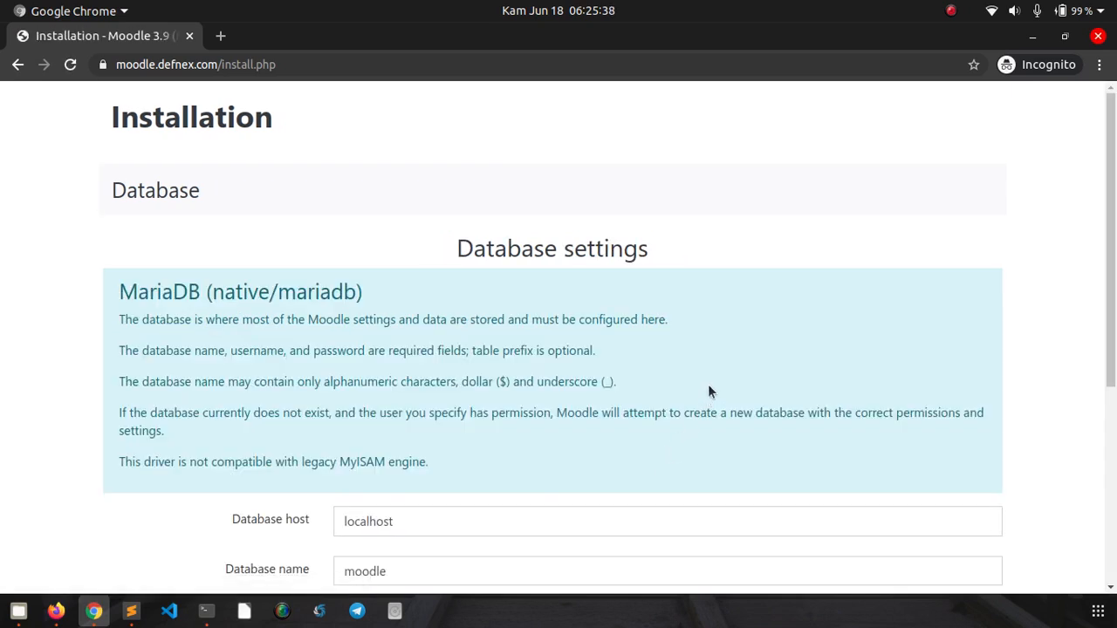
pyautogui.scroll(-2, 771, 349)
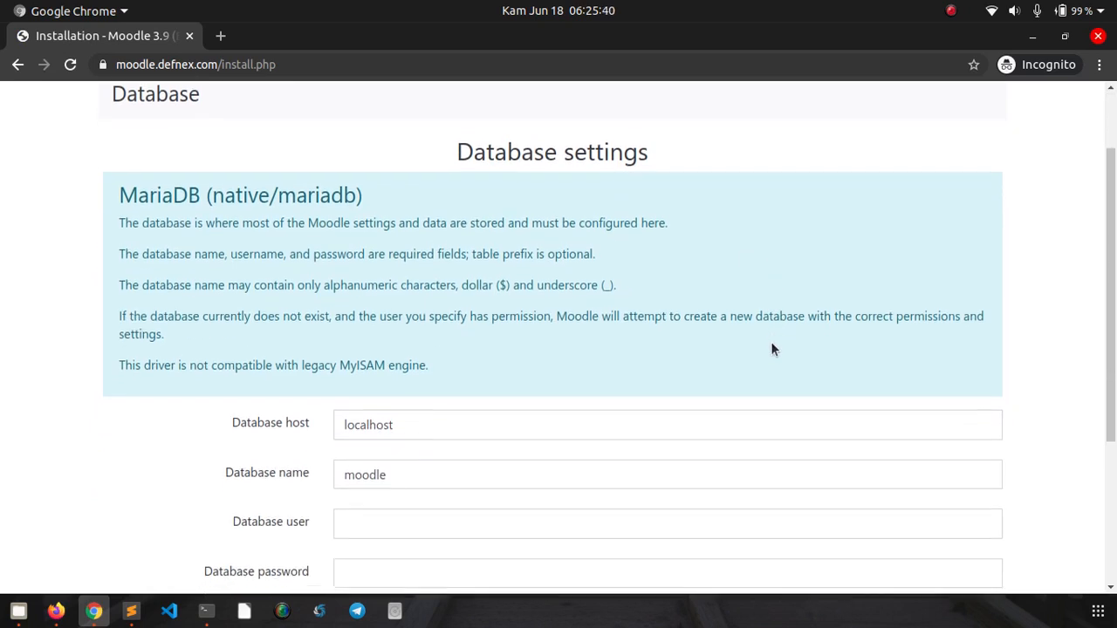
pyautogui.scroll(-4, 771, 349)
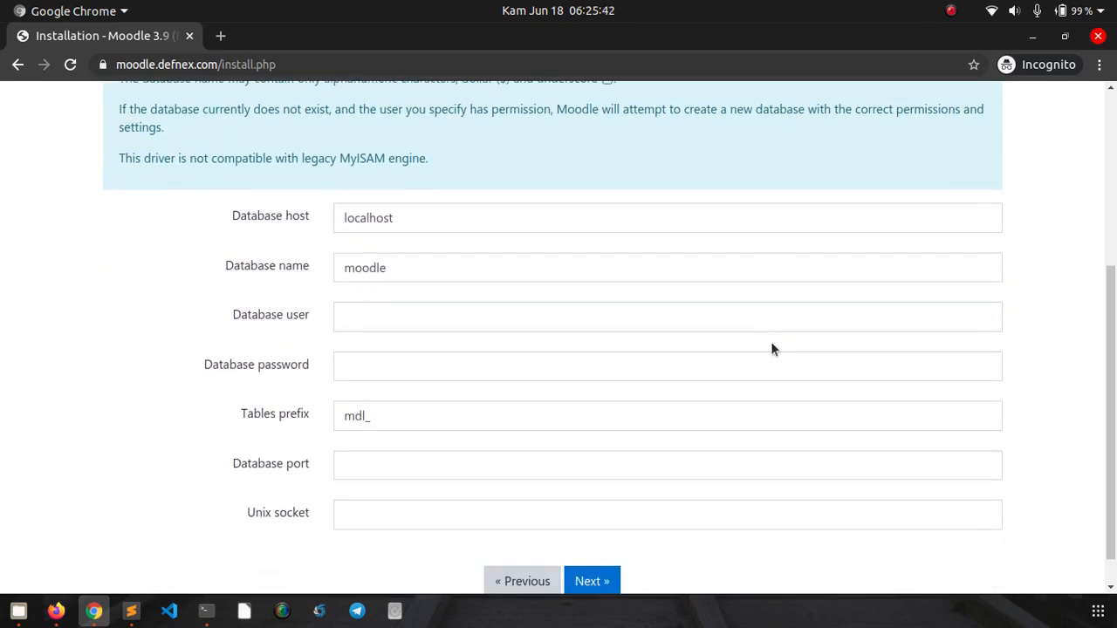
pyautogui.scroll(-1, 772, 346)
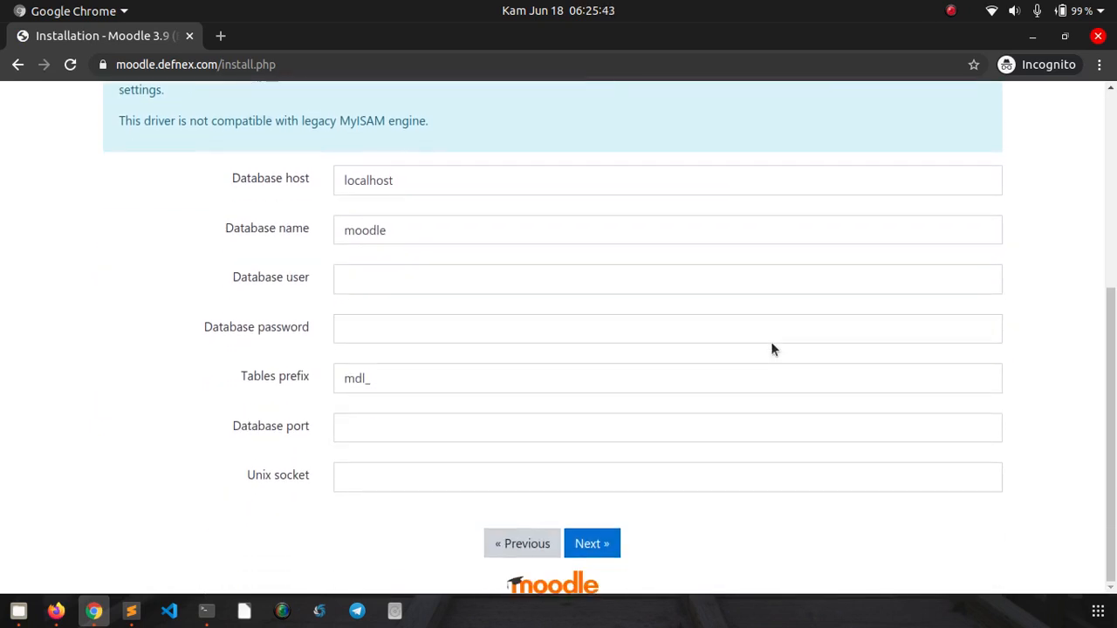
# - Set database name dbmoodle, fill in the database user and password, and submit
pyautogui.click(447, 233)
pyautogui.write('db')
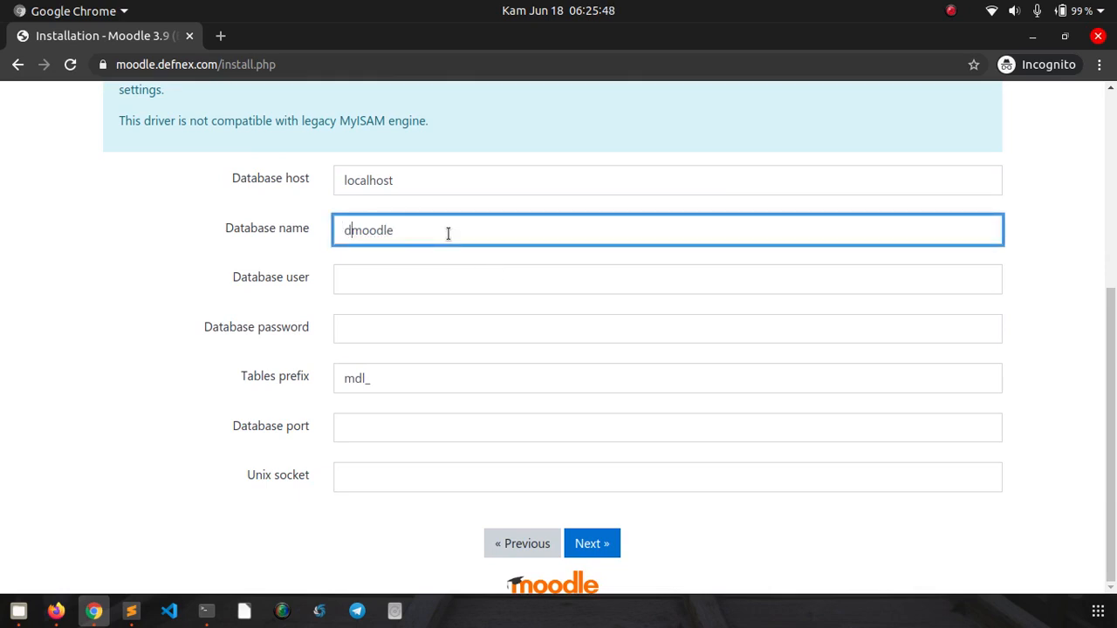
pyautogui.press('Tab')
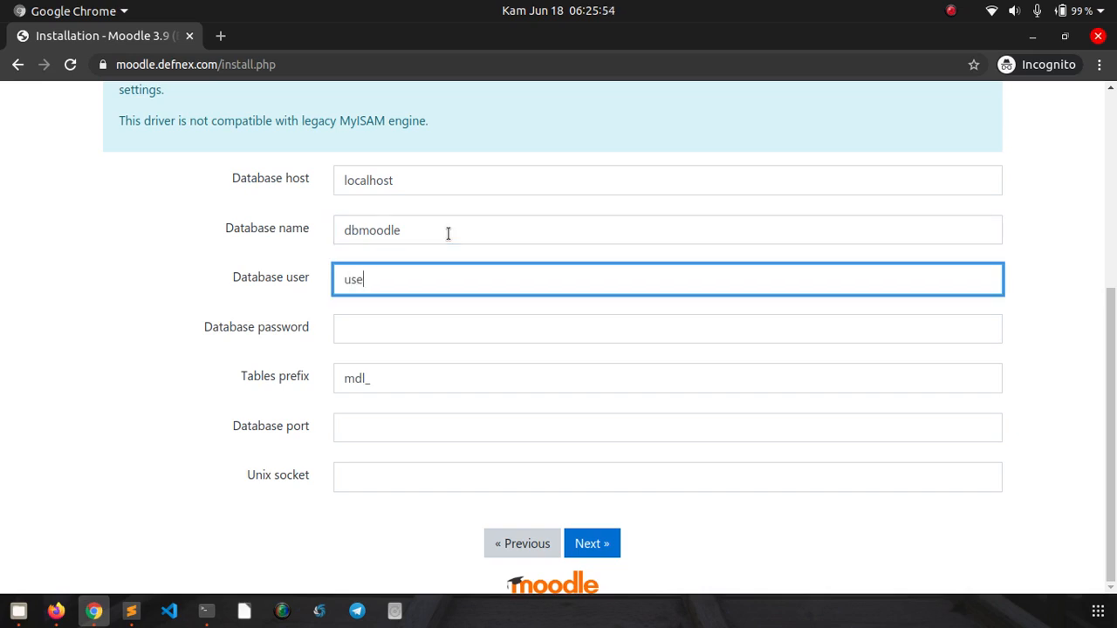
pyautogui.write('usermood')
pyautogui.press('BackSpace')
pyautogui.press('BackSpace')
pyautogui.write('db')
pyautogui.press('Tab')
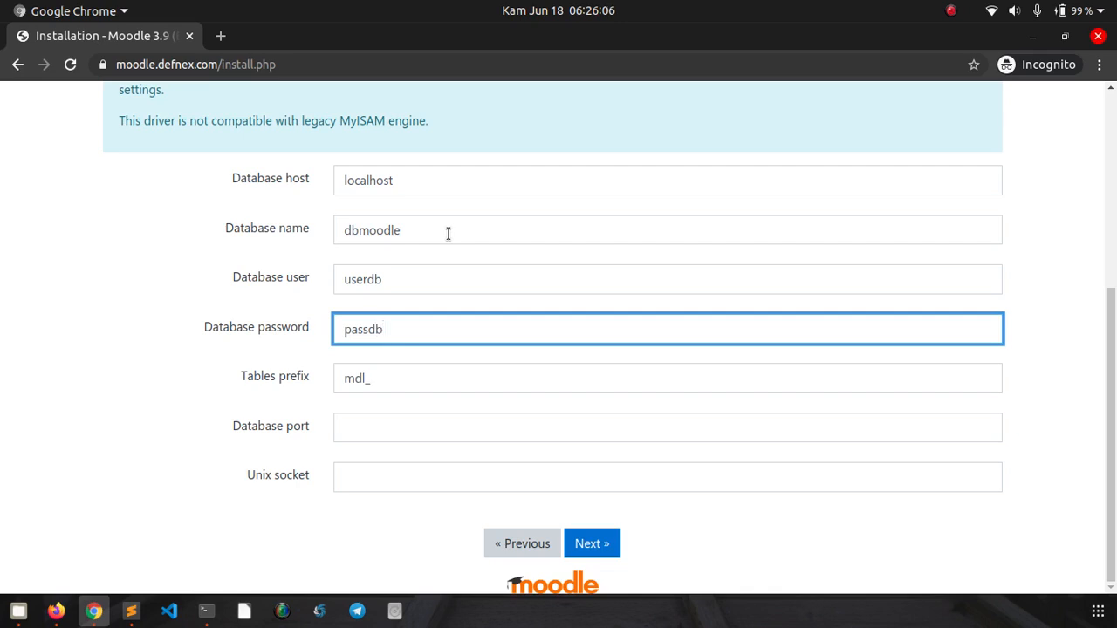
pyautogui.click(606, 552)
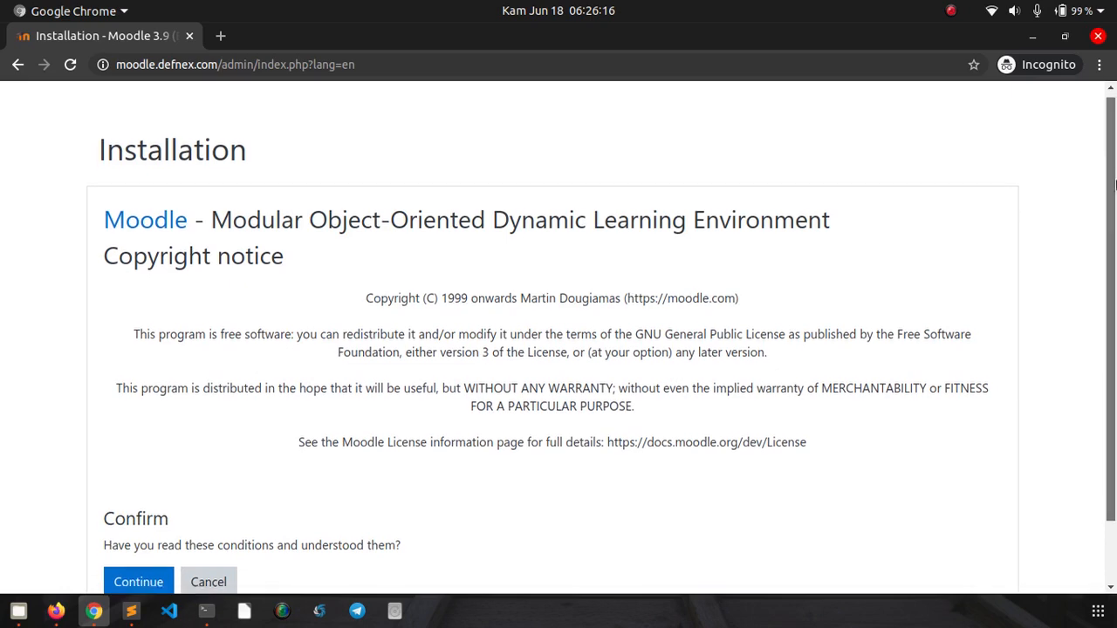
# - Accept Moodle's copyright conditions and proceed past server checks meeting all minimum requirements
pyautogui.scroll(-1, 655, 334)
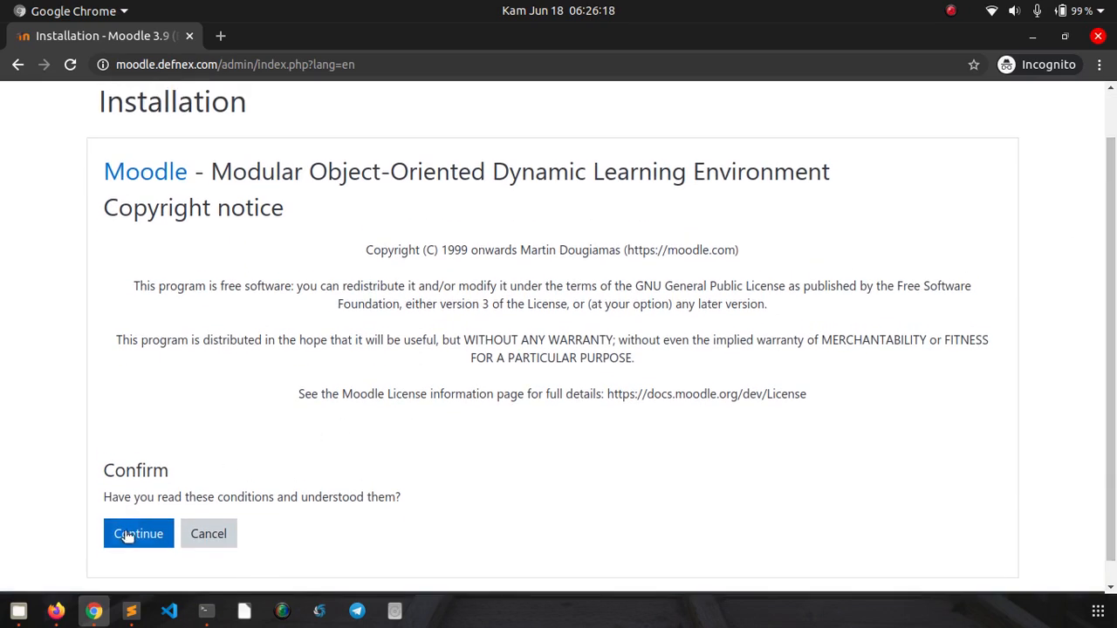
pyautogui.click(129, 534)
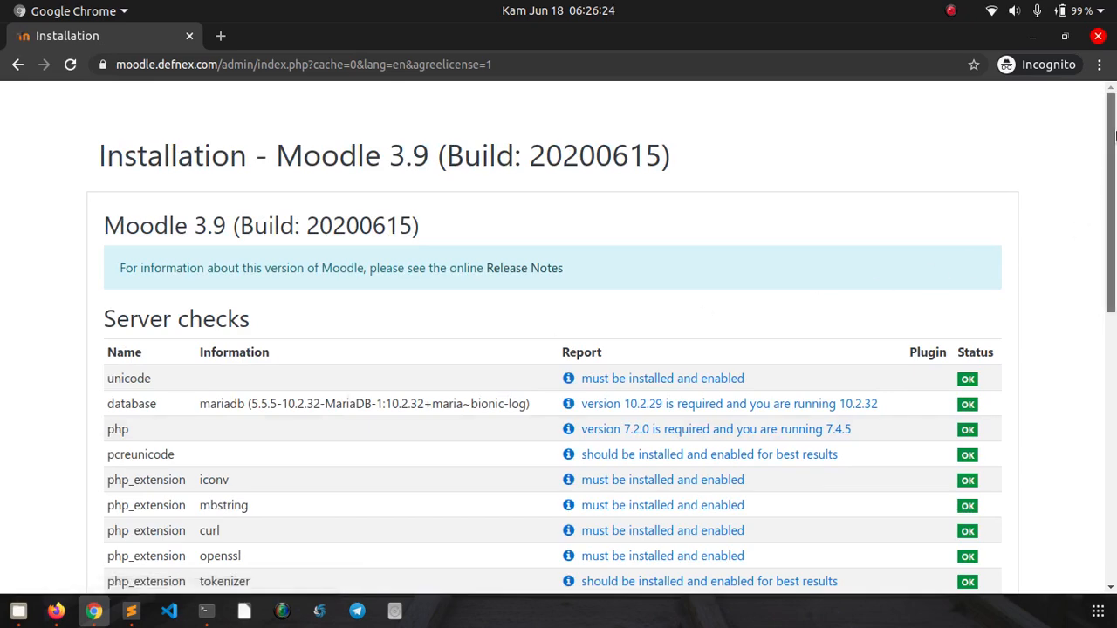
pyautogui.moveTo(1115, 135); pyautogui.dragTo(1114, 344)
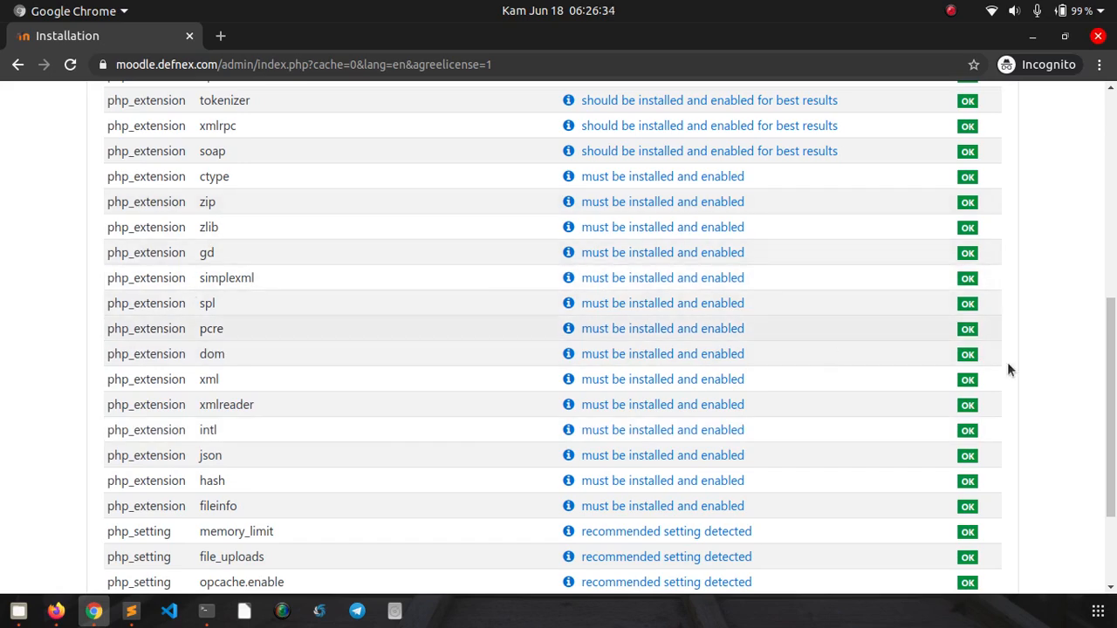
pyautogui.moveTo(1114, 344); pyautogui.dragTo(1113, 428)
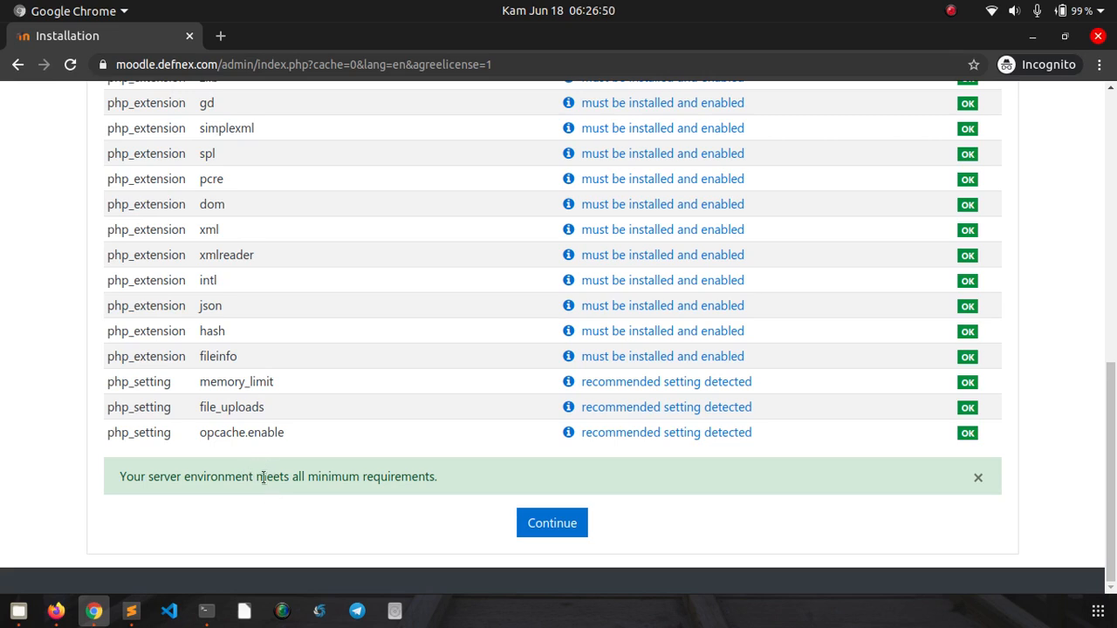
pyautogui.click(103, 64)
pyautogui.click(135, 425)
pyautogui.click(563, 525)
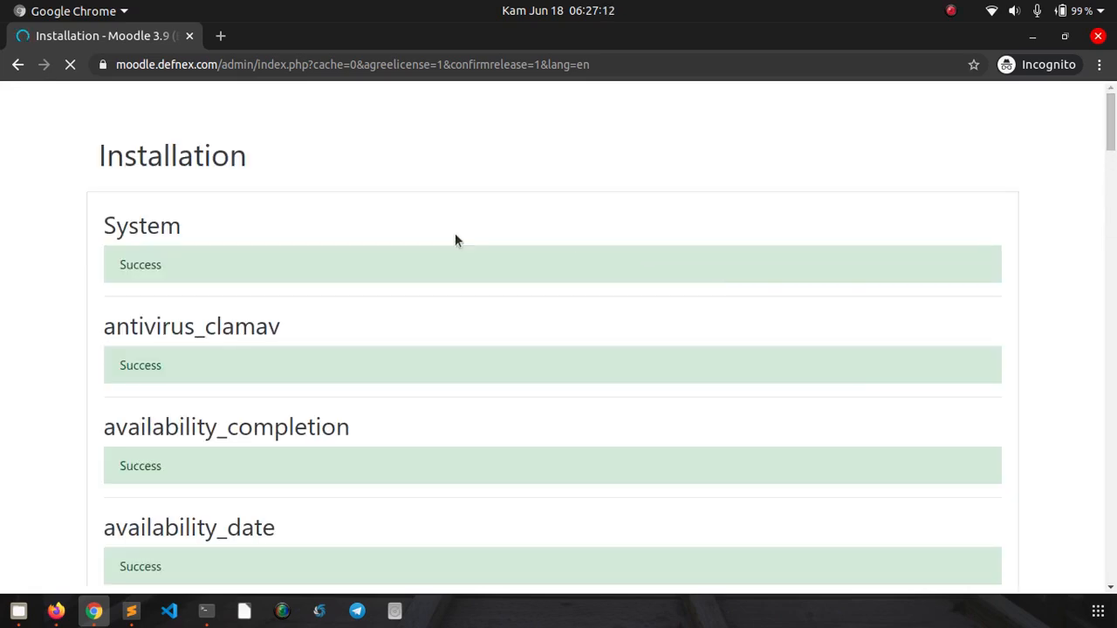
# - Review the plugin installation Success results and continue to the administrator account form
pyautogui.moveTo(1114, 116); pyautogui.dragTo(1112, 529)
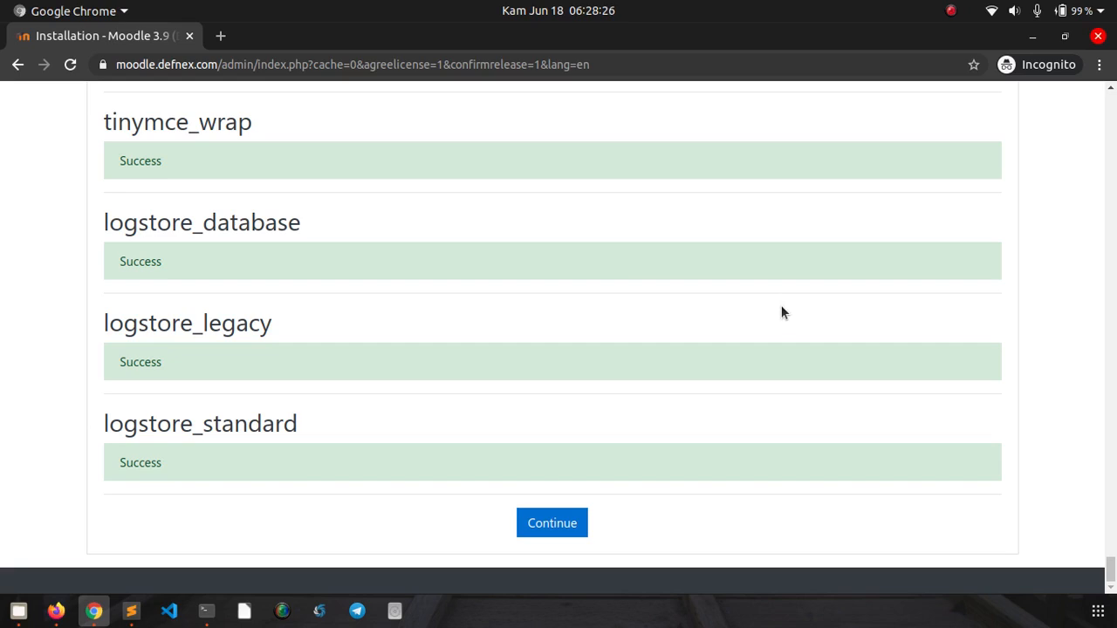
pyautogui.click(539, 534)
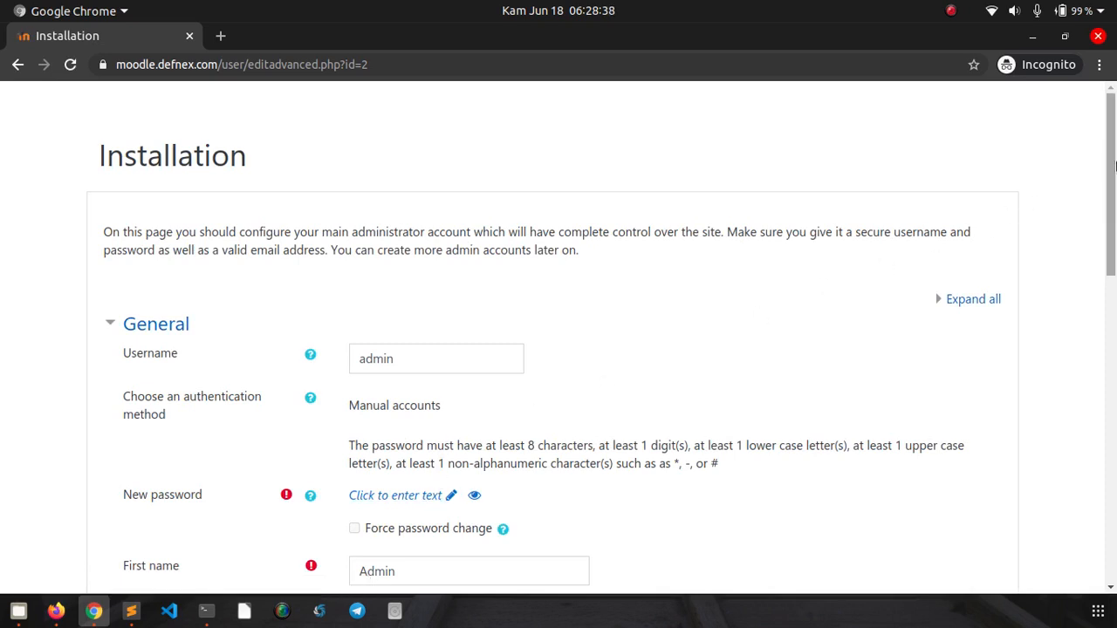
# - Enter a new password for the administrator account
pyautogui.moveTo(1114, 175); pyautogui.dragTo(1114, 218)
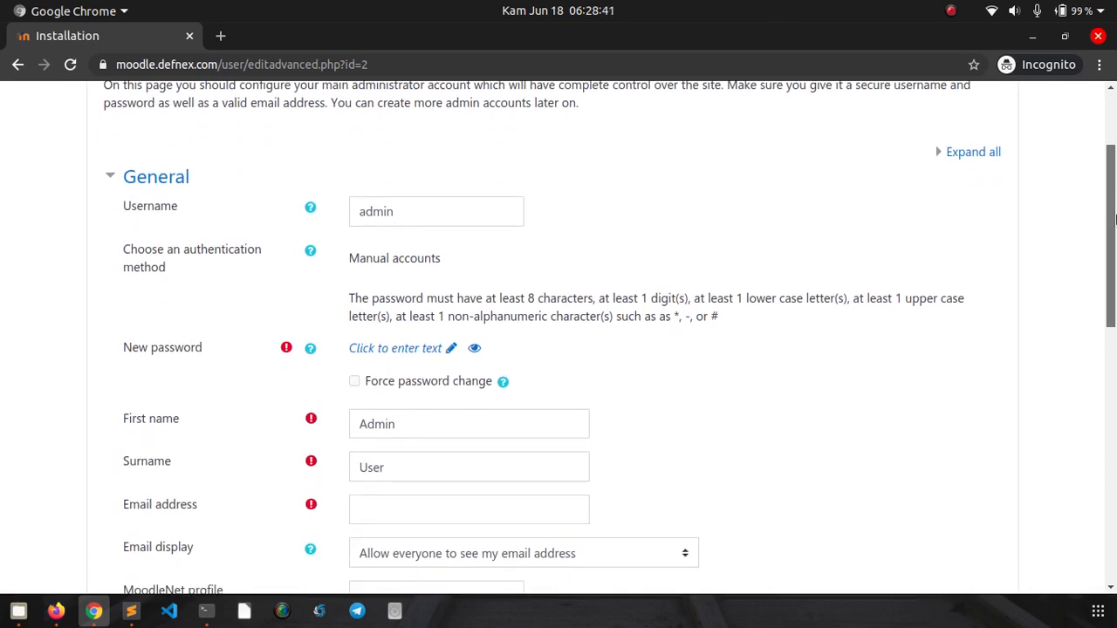
pyautogui.click(414, 215)
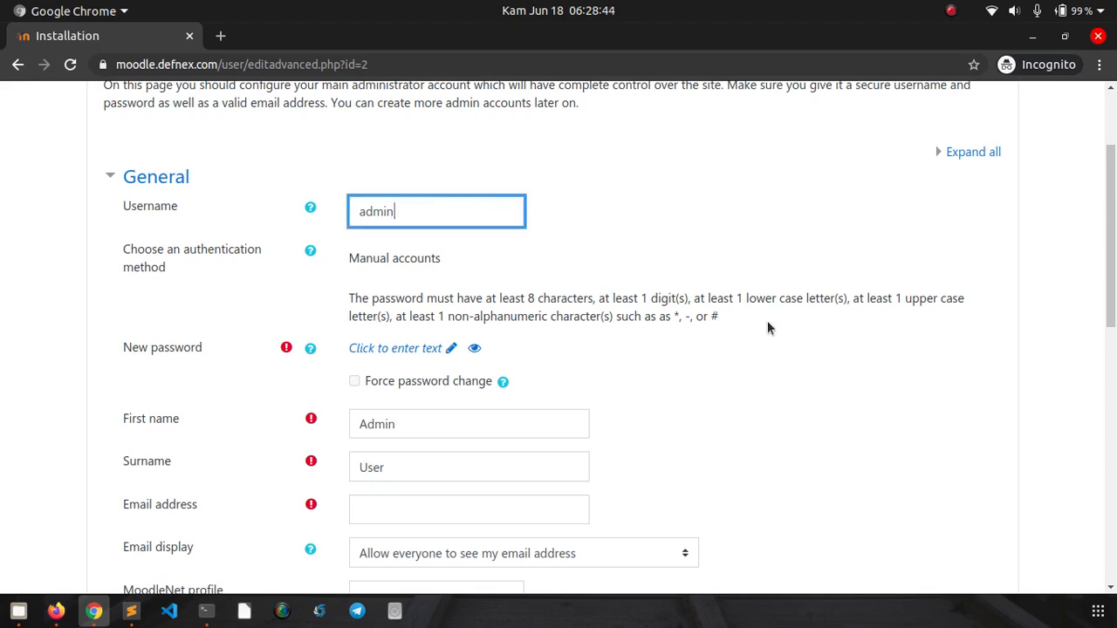
pyautogui.click(991, 318)
pyautogui.scroll(-1, 993, 299)
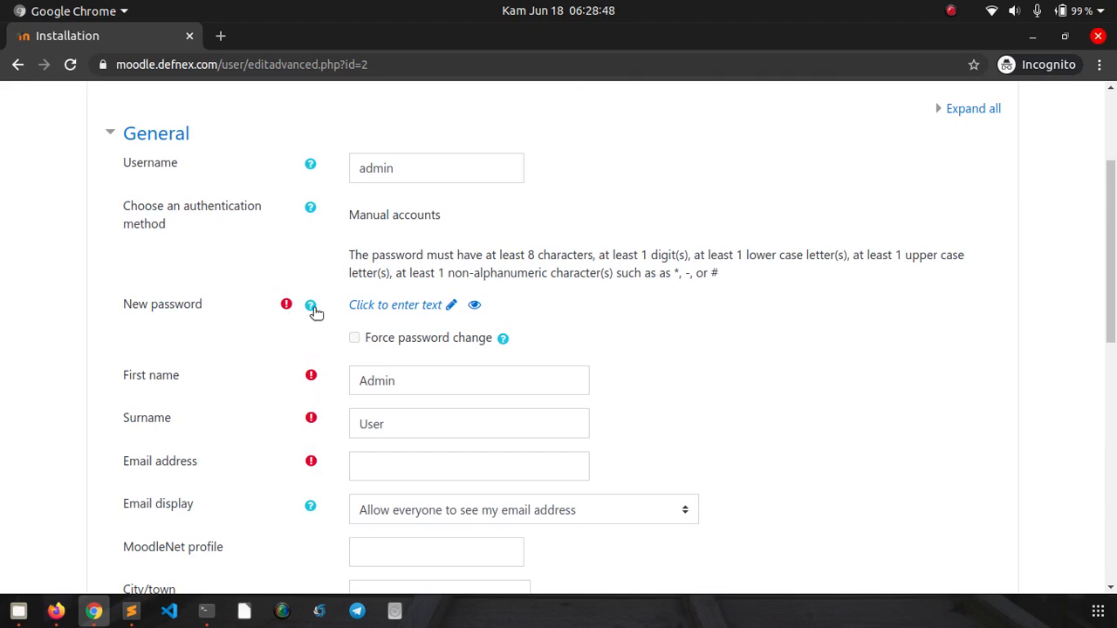
pyautogui.click(408, 305)
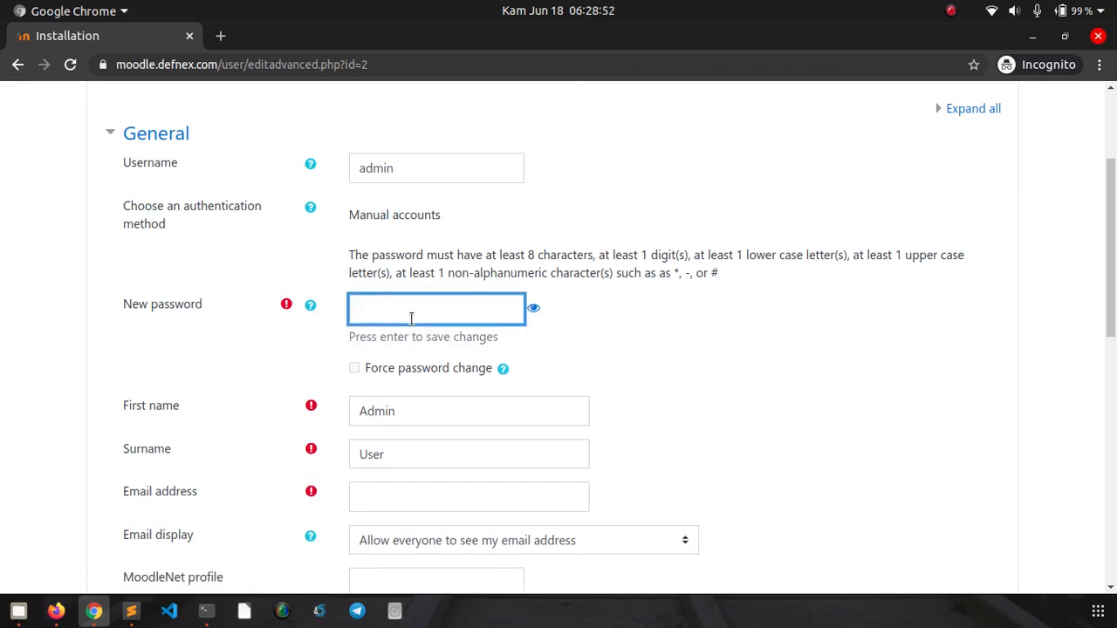
pyautogui.write('•••••••••')
pyautogui.press('Return')
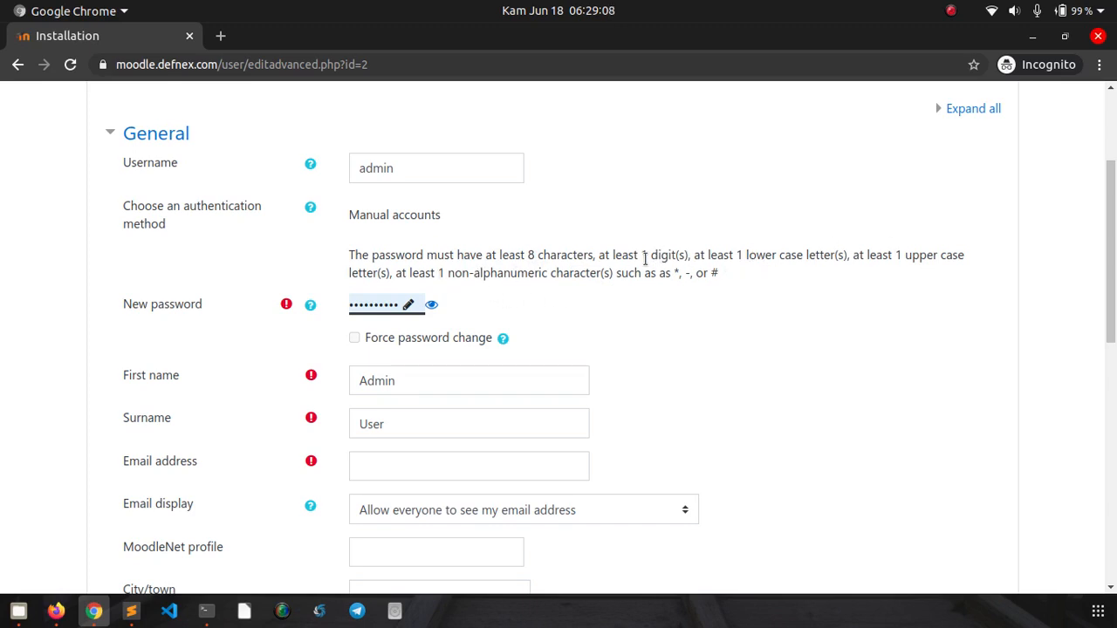
# - Fill in the administrator's e-mail address and submit with Update profile
pyautogui.click(430, 375)
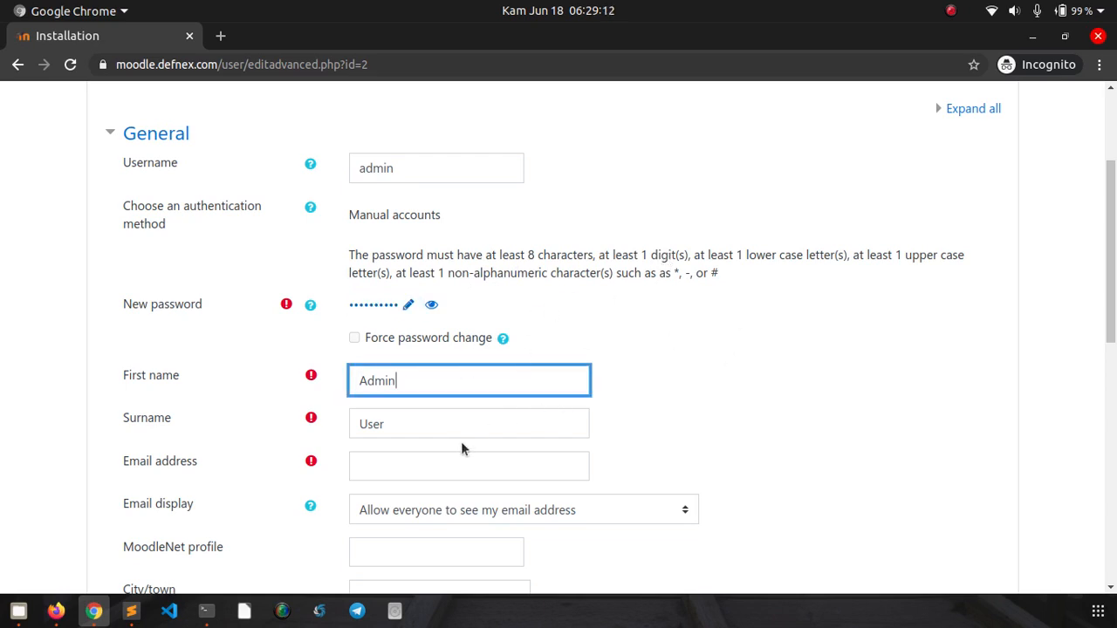
pyautogui.scroll(-3, 683, 356)
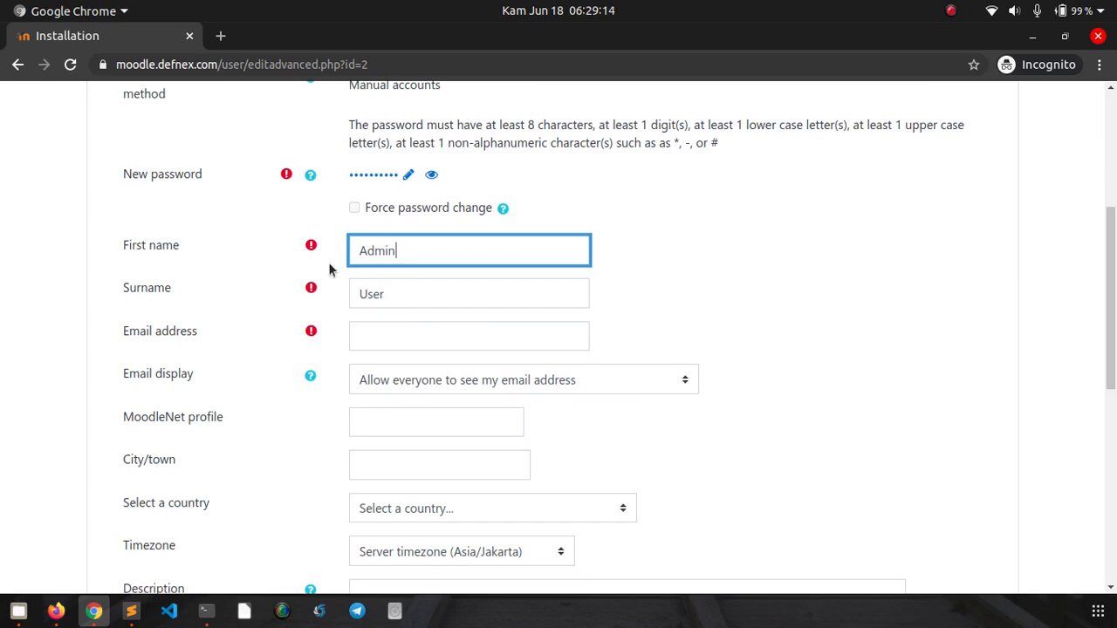
pyautogui.click(380, 336)
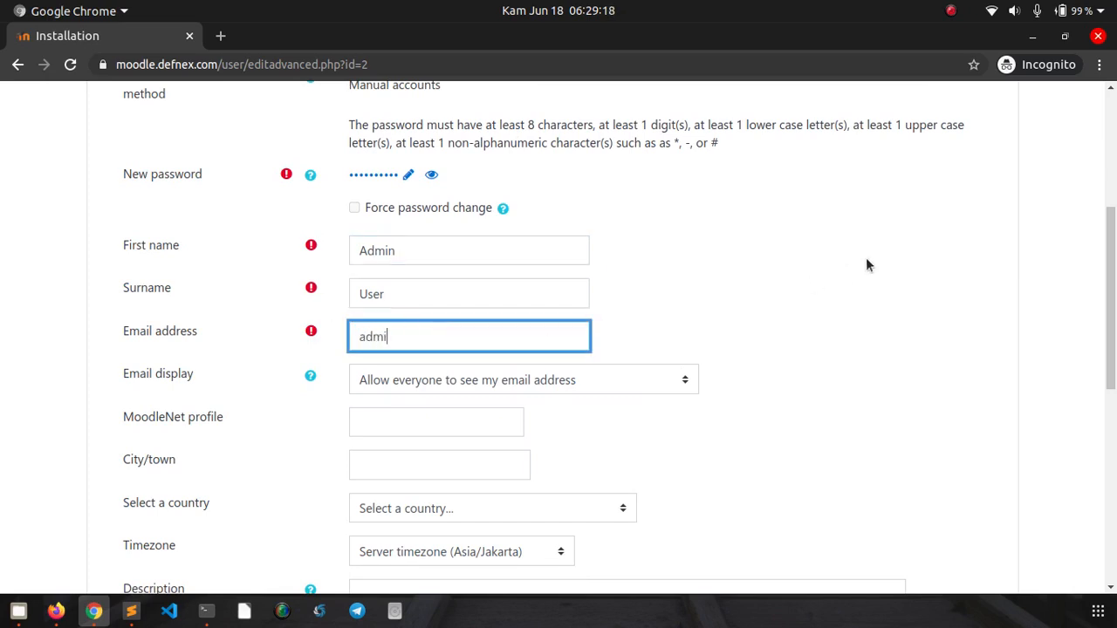
pyautogui.click(861, 319)
pyautogui.scroll(-3, 885, 304)
pyautogui.scroll(-9, 886, 311)
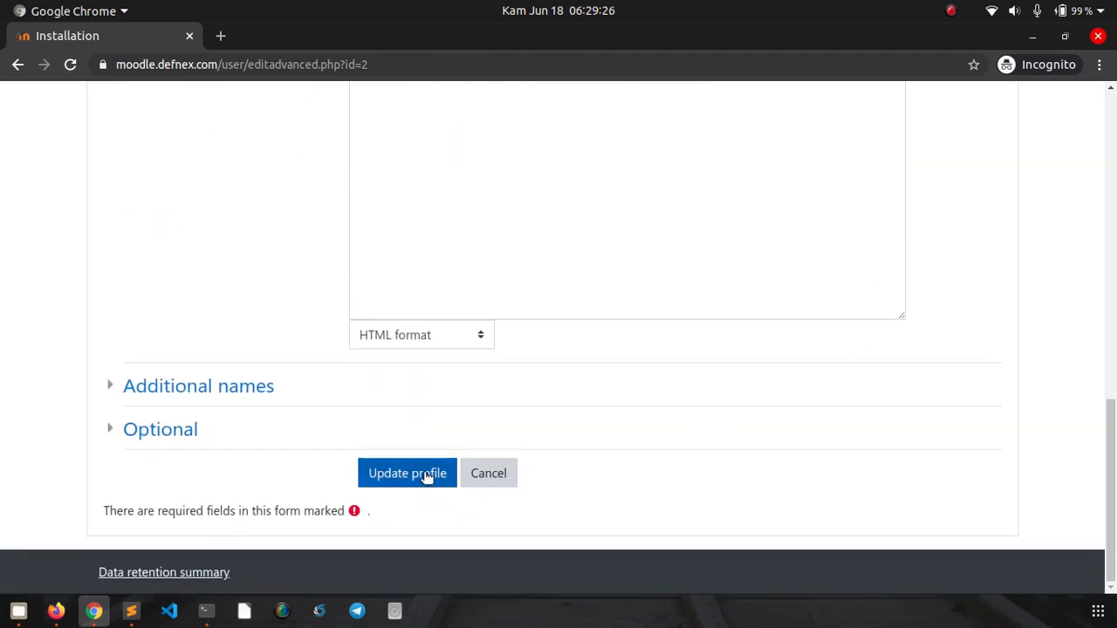
pyautogui.click(425, 475)
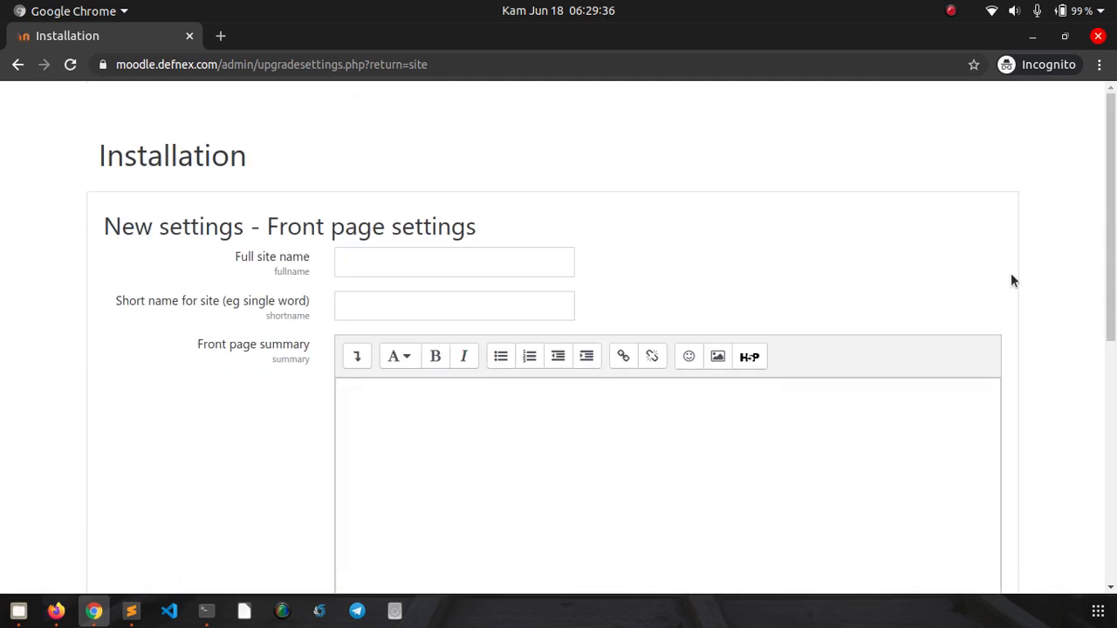
# - Enter full site name 'e-Learning Defnex' and short name 'Defnex'
pyautogui.click(445, 270)
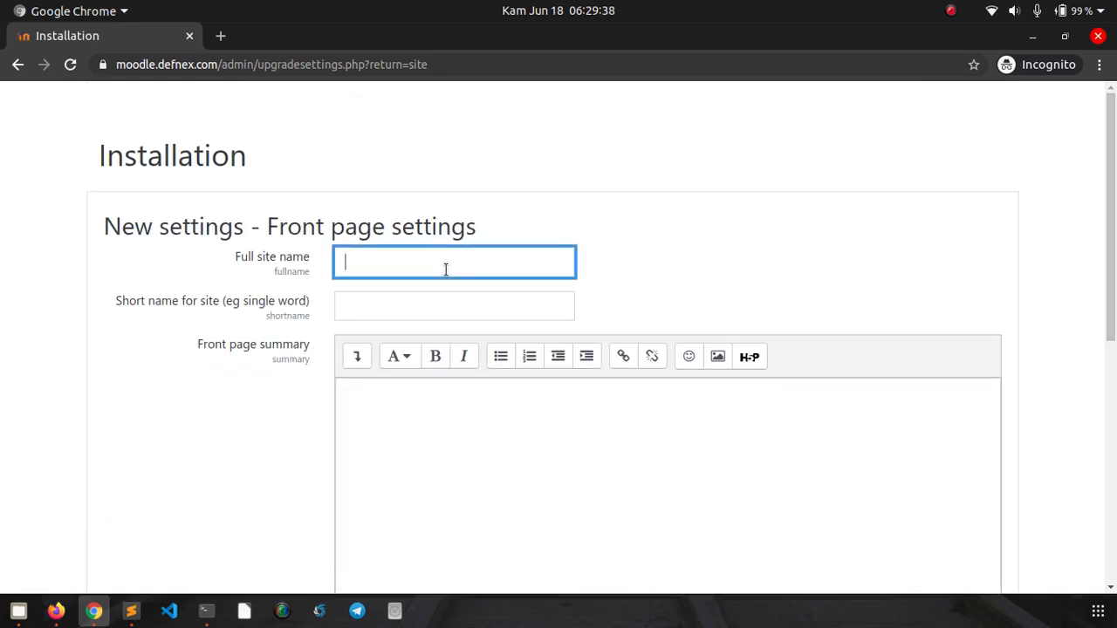
pyautogui.write('e-Learning Defnex')
pyautogui.press('Tab')
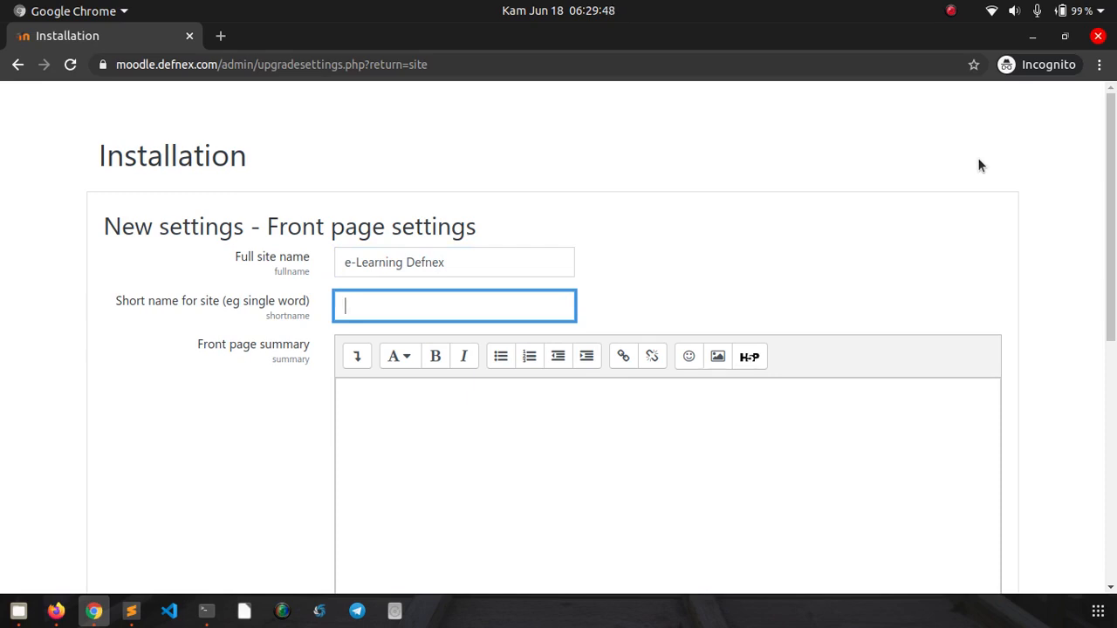
pyautogui.write('Defnex')
# - Write the front page summary 'ini halaman elearning defnex'
pyautogui.click(396, 422)
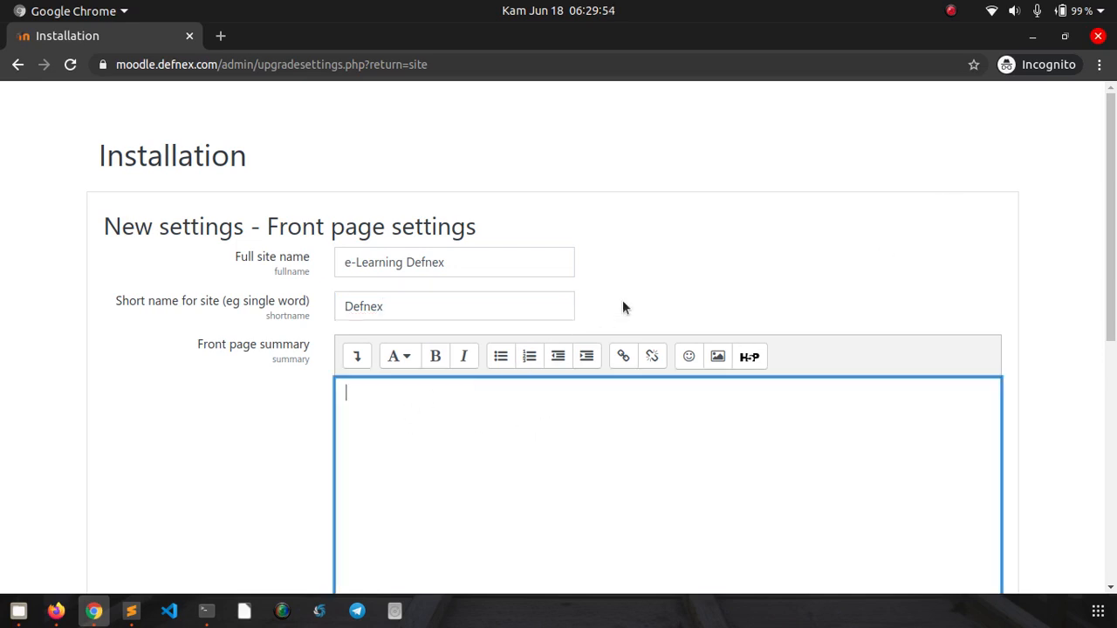
pyautogui.scroll(-4, 622, 300)
pyautogui.scroll(-1, 645, 326)
pyautogui.scroll(2, 640, 331)
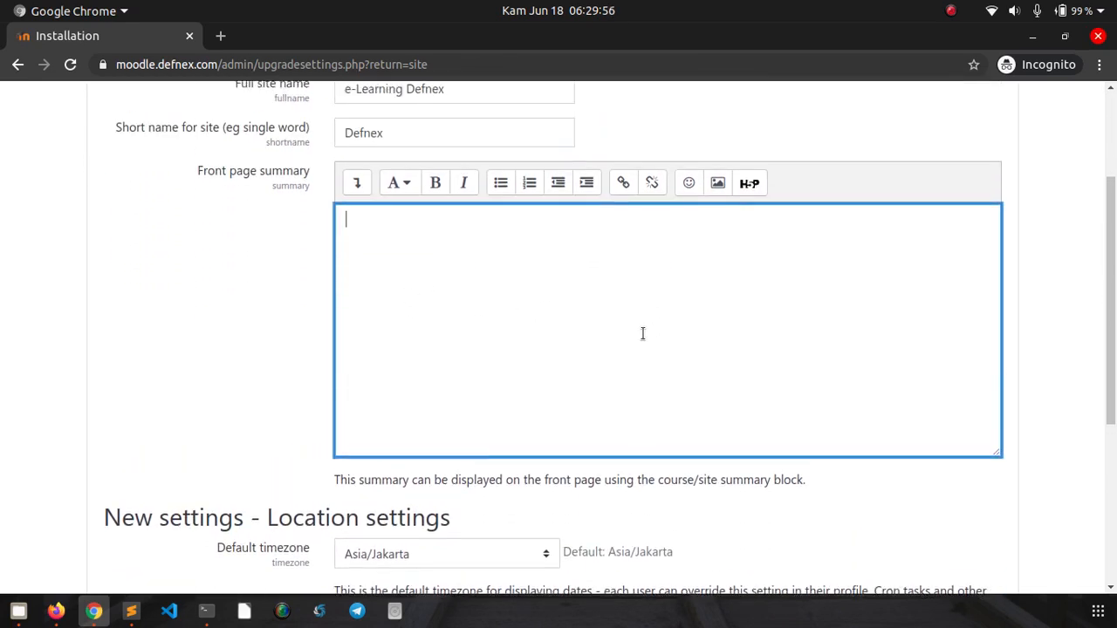
pyautogui.write('ini halama')
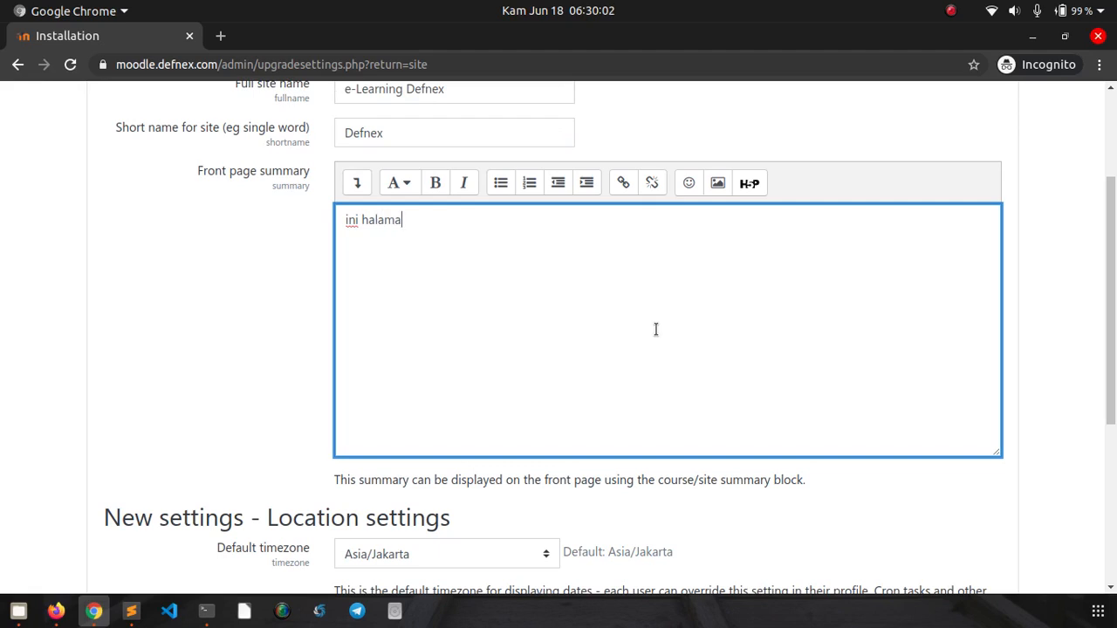
pyautogui.write('n elearning defnex')
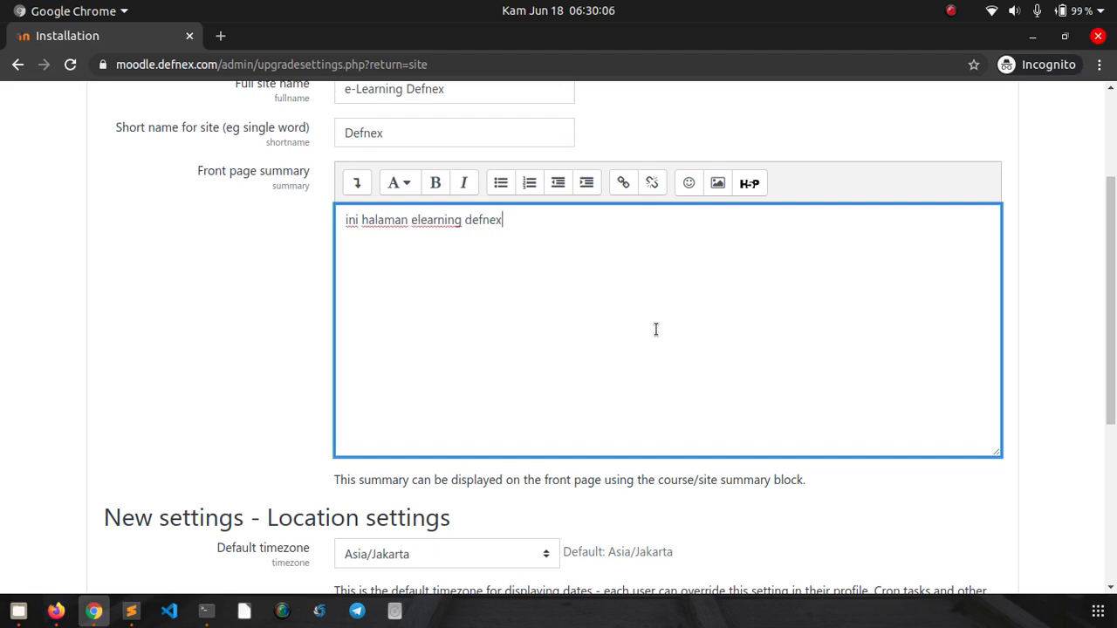
pyautogui.scroll(-5, 656, 328)
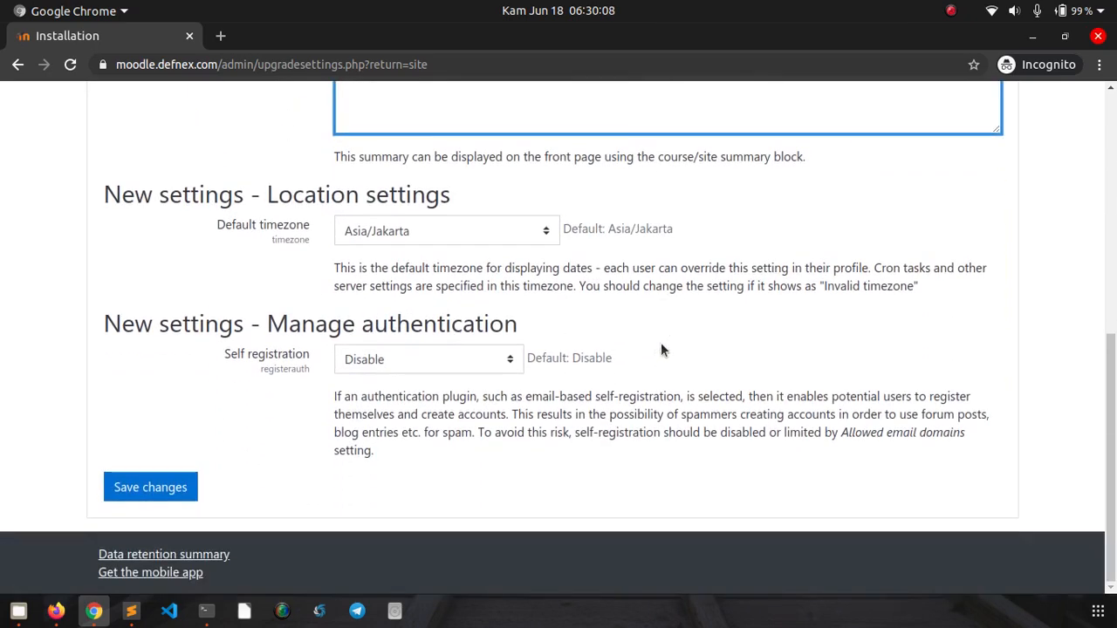
# - Save the Front page settings and go to the administrator's Dashboard
pyautogui.click(157, 493)
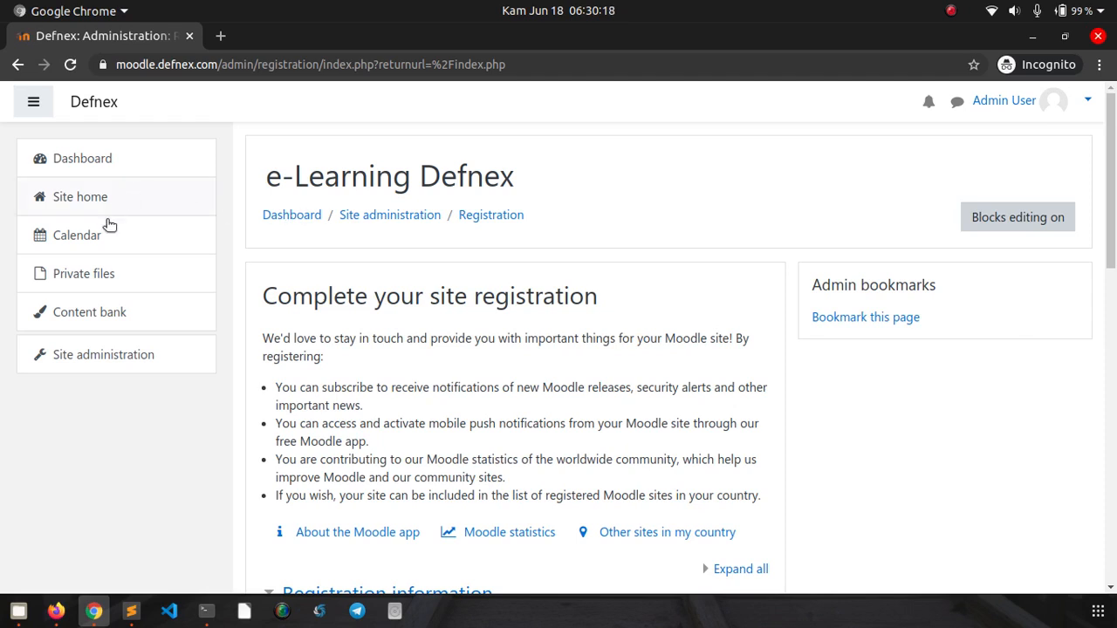
pyautogui.click(72, 165)
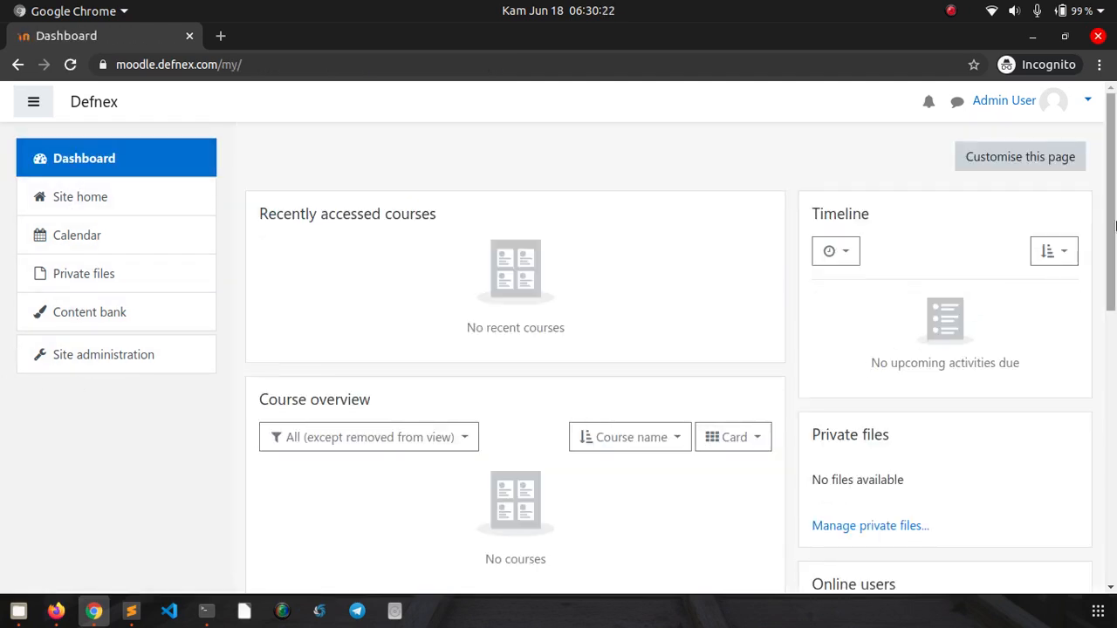
pyautogui.moveTo(1114, 187)
pyautogui.mouseDown()
pyautogui.moveTo(1114, 462)
pyautogui.moveTo(1114, 175)
pyautogui.mouseUp()
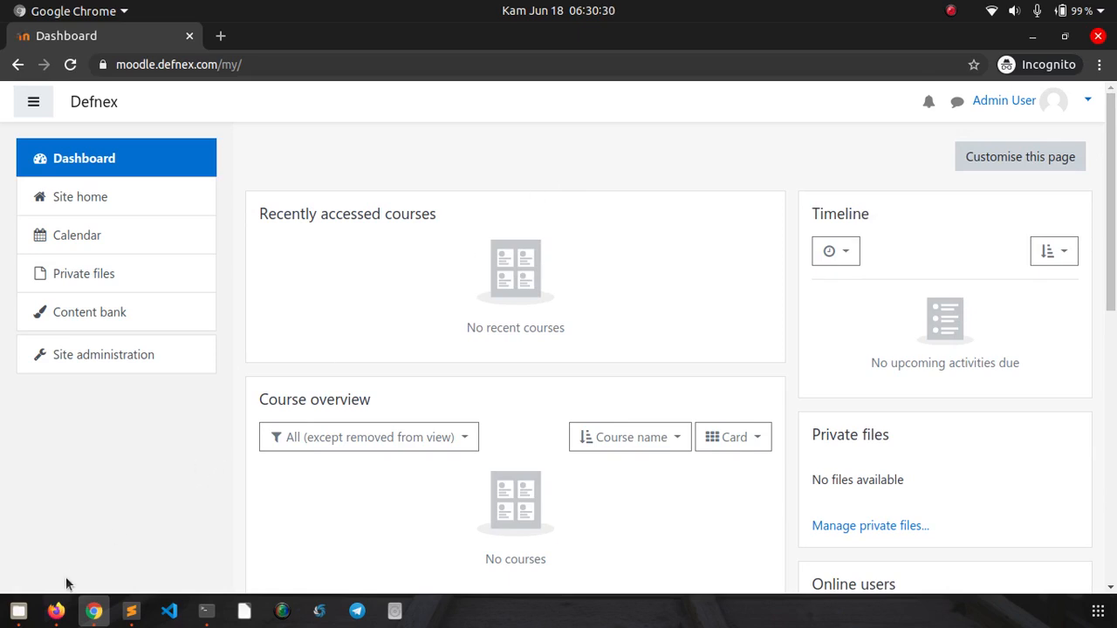
# - Check the Vultr overview, DigitalOcean DNS records and Terminal, then return to RunCloud's server list
pyautogui.click(56, 609)
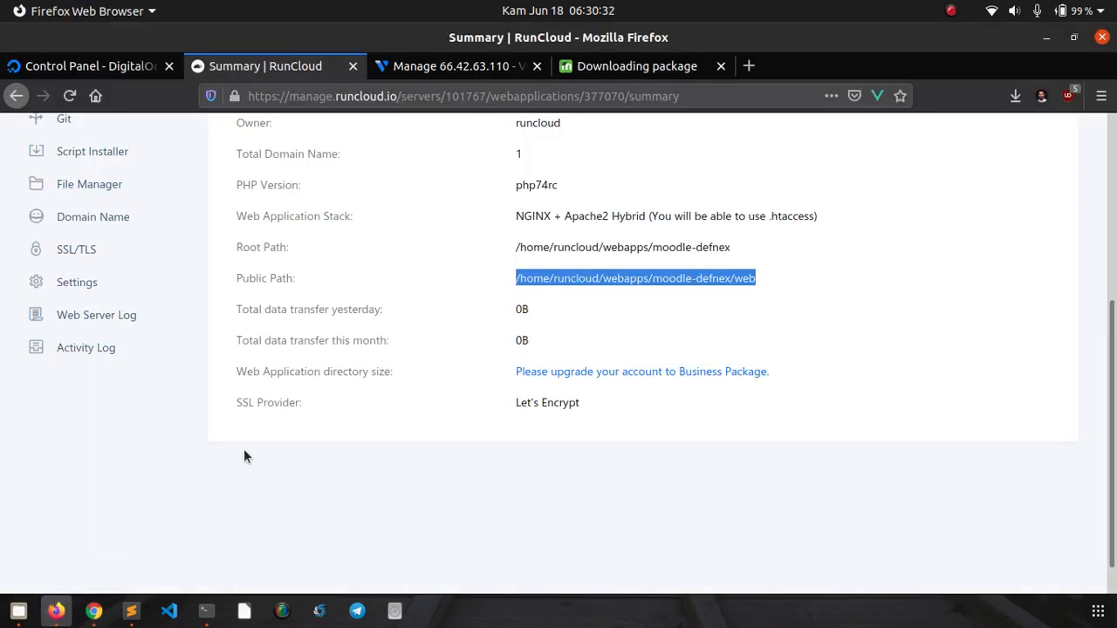
pyautogui.click(262, 509)
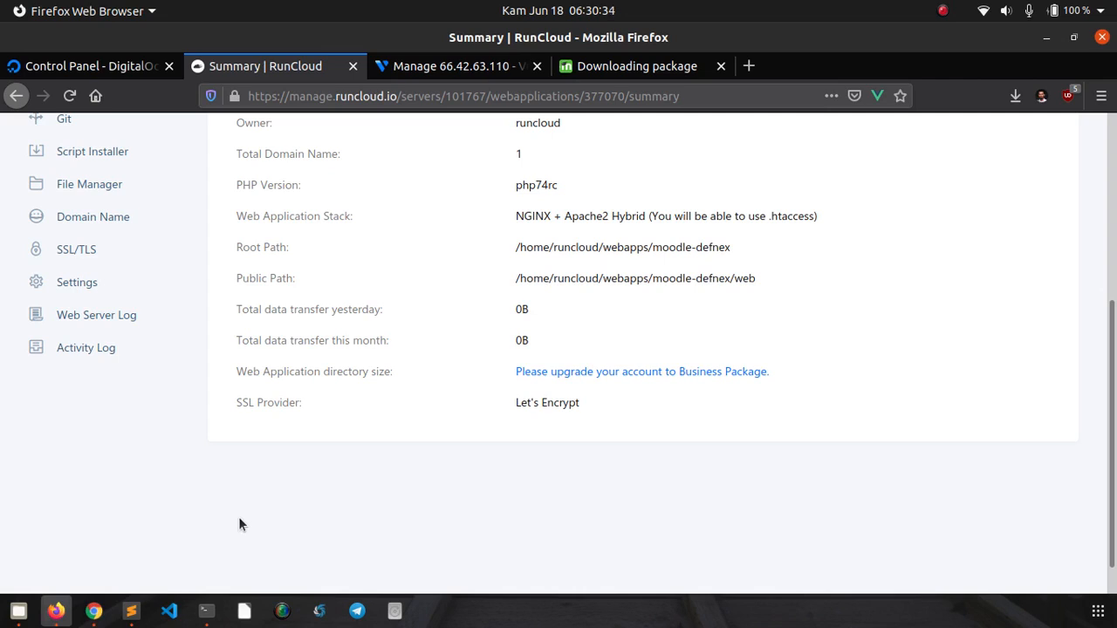
pyautogui.scroll(5, 157, 436)
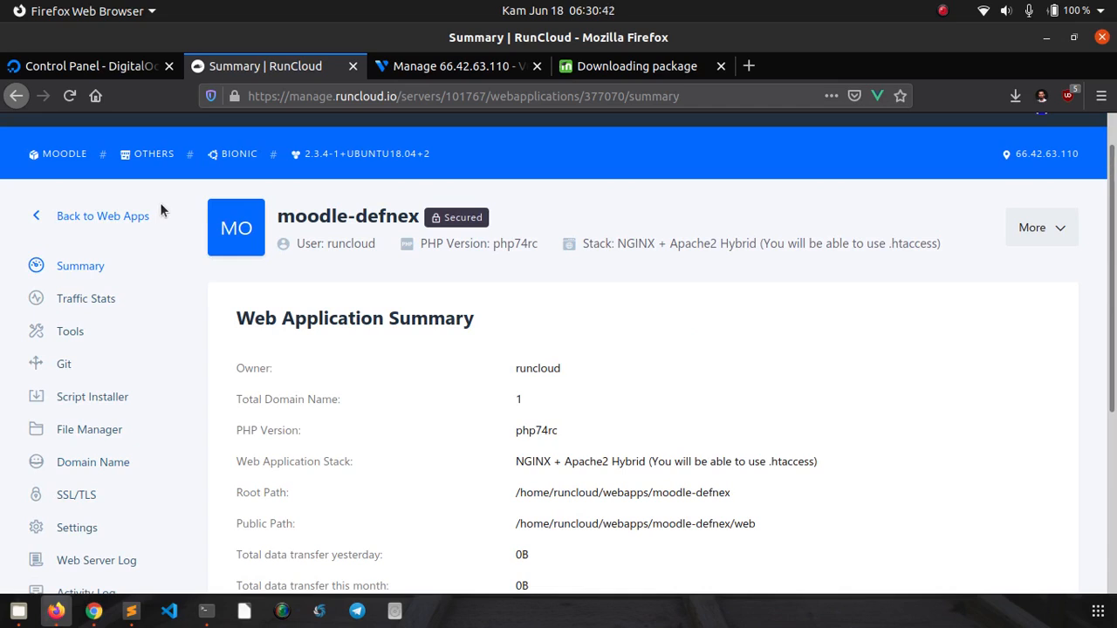
pyautogui.click(428, 77)
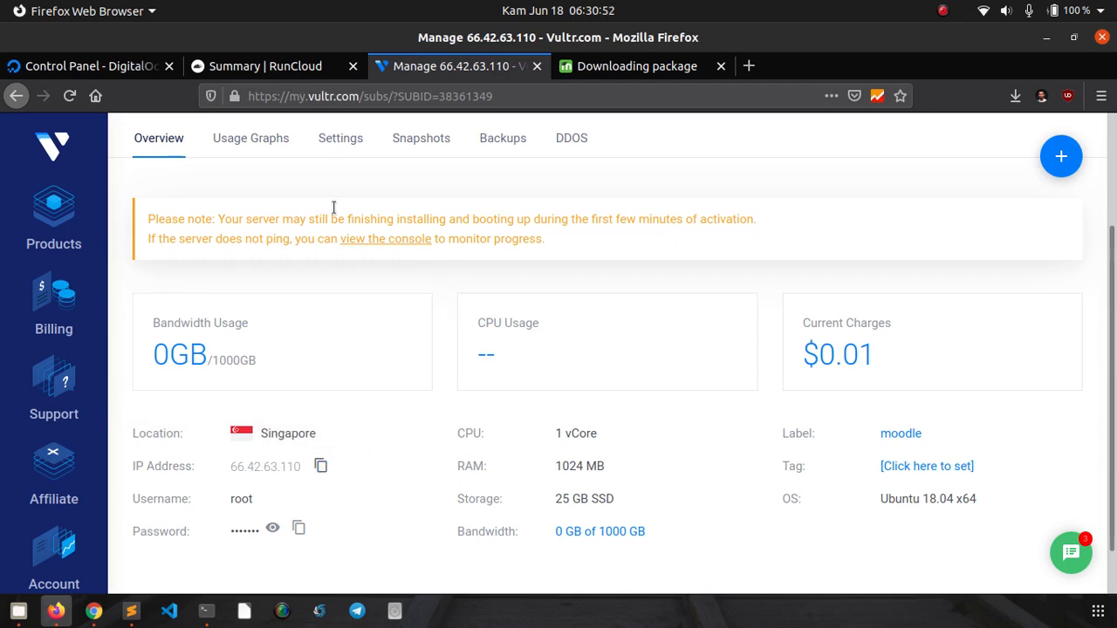
pyautogui.click(110, 75)
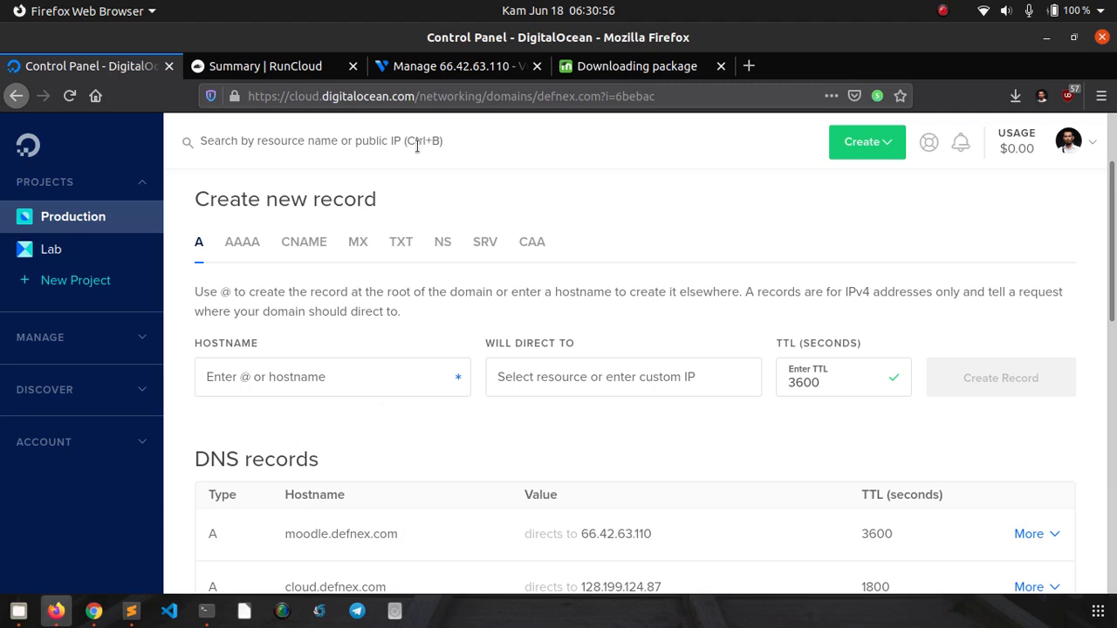
pyautogui.click(400, 58)
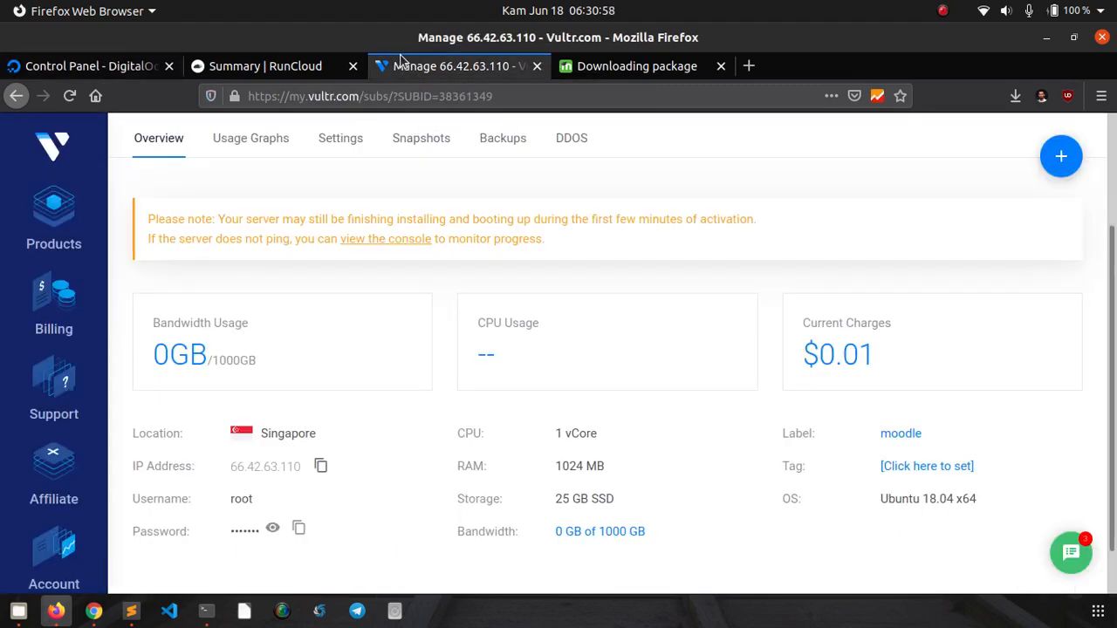
pyautogui.click(206, 606)
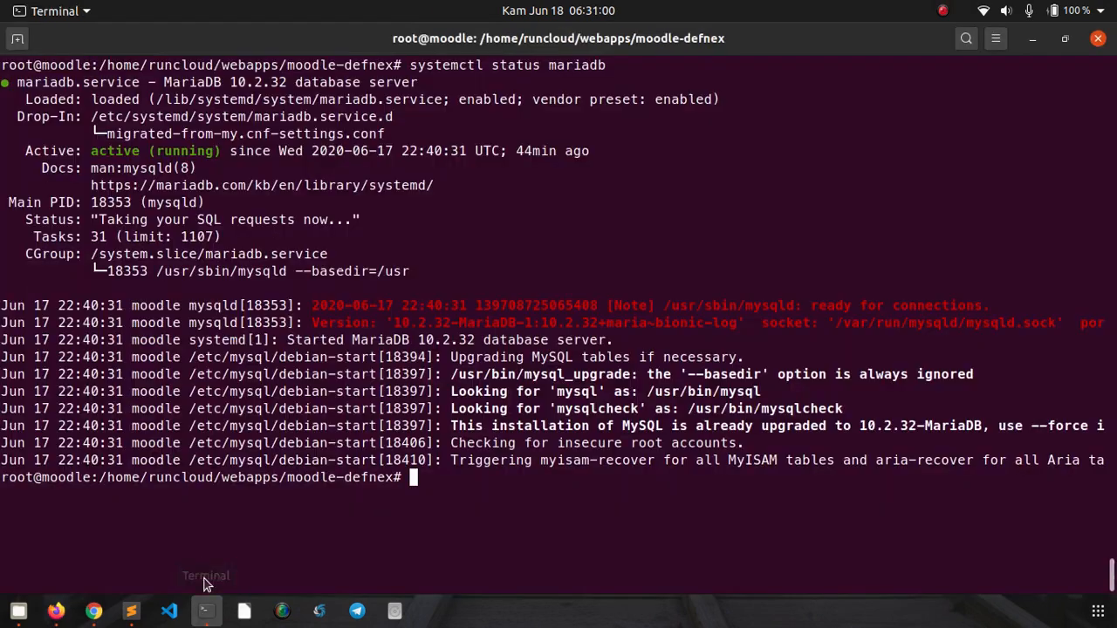
pyautogui.click(56, 610)
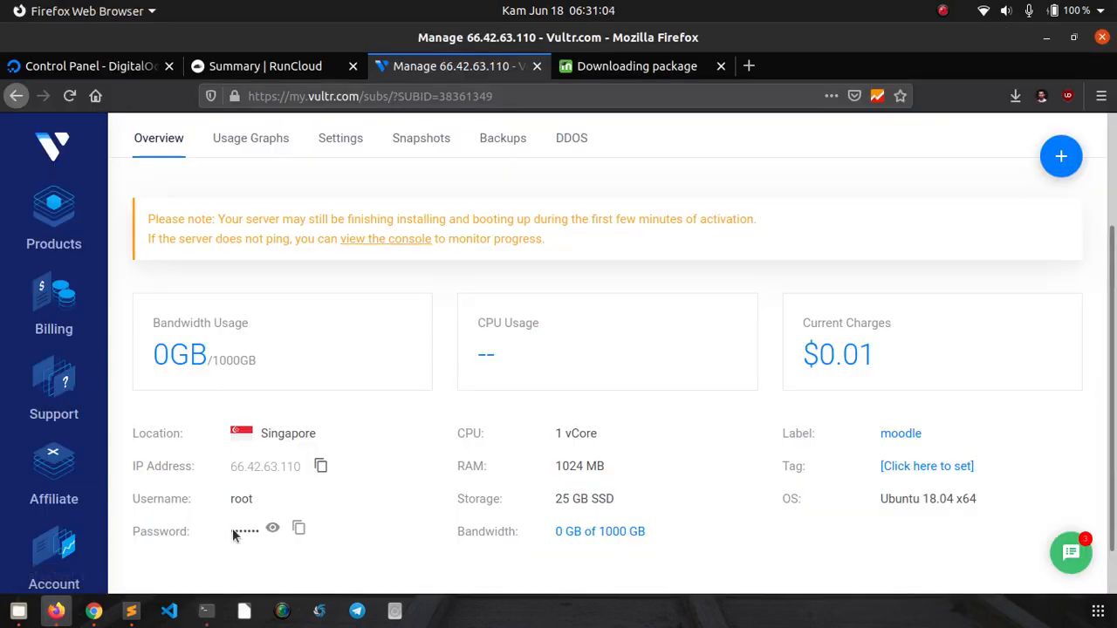
pyautogui.click(278, 70)
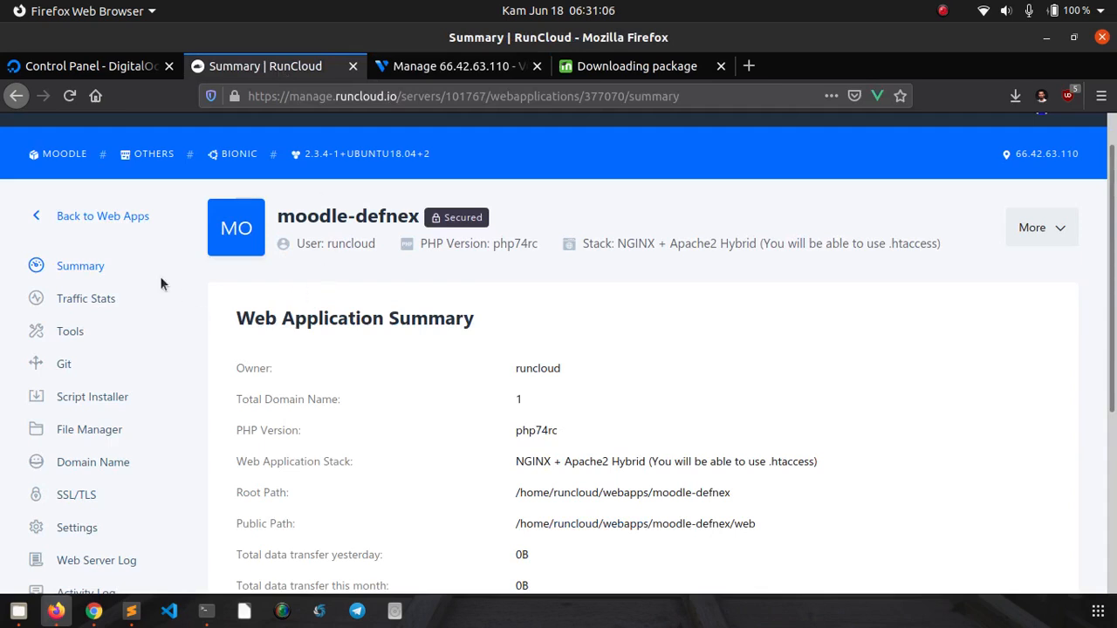
pyautogui.scroll(1, 100, 218)
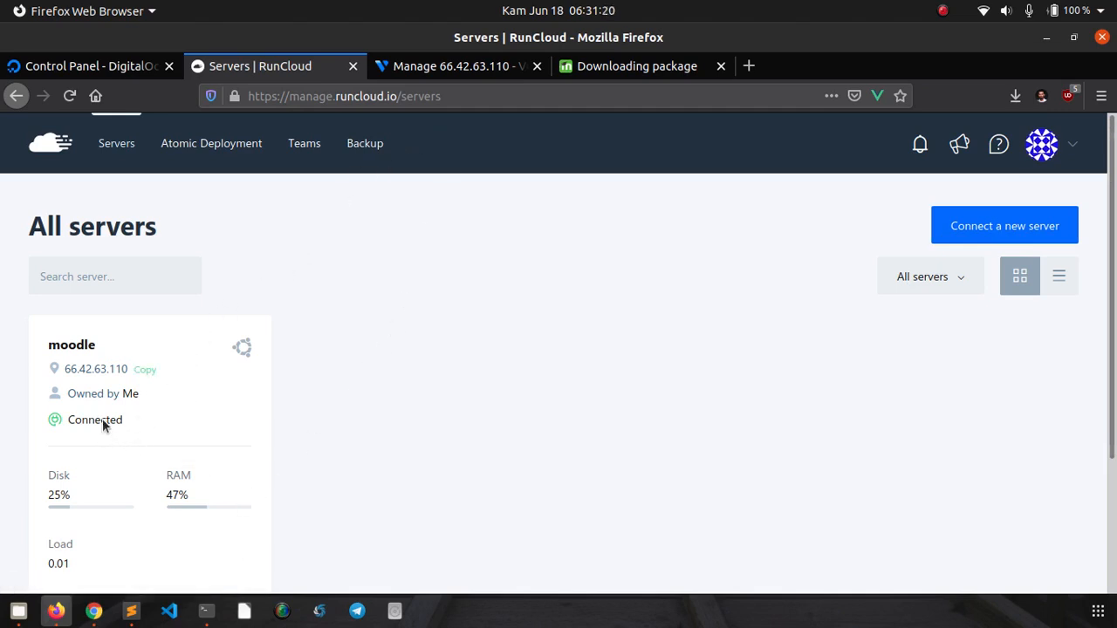
# - Open the moodle-defnex web app summary on the moodle server and inspect its public path
pyautogui.click(87, 345)
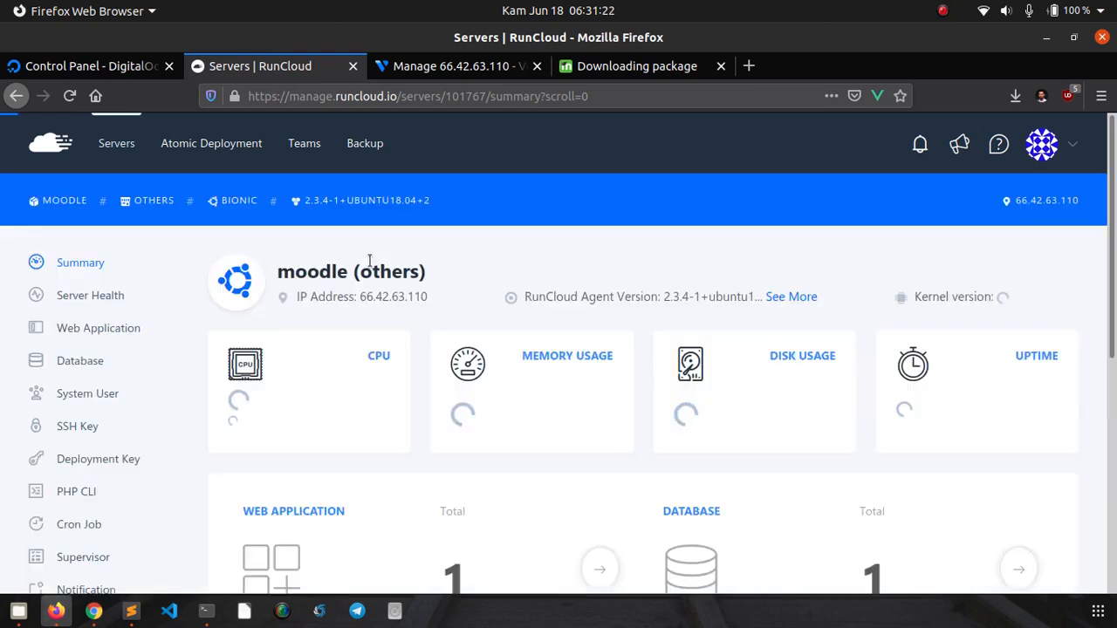
pyautogui.scroll(-3, 377, 353)
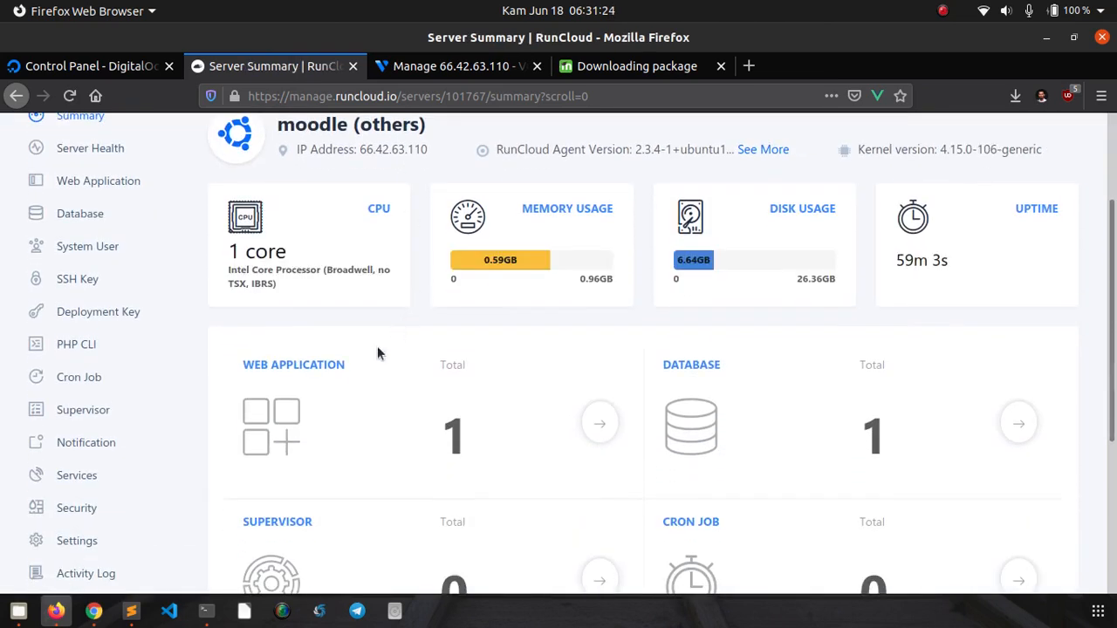
pyautogui.scroll(1, 288, 359)
pyautogui.click(129, 234)
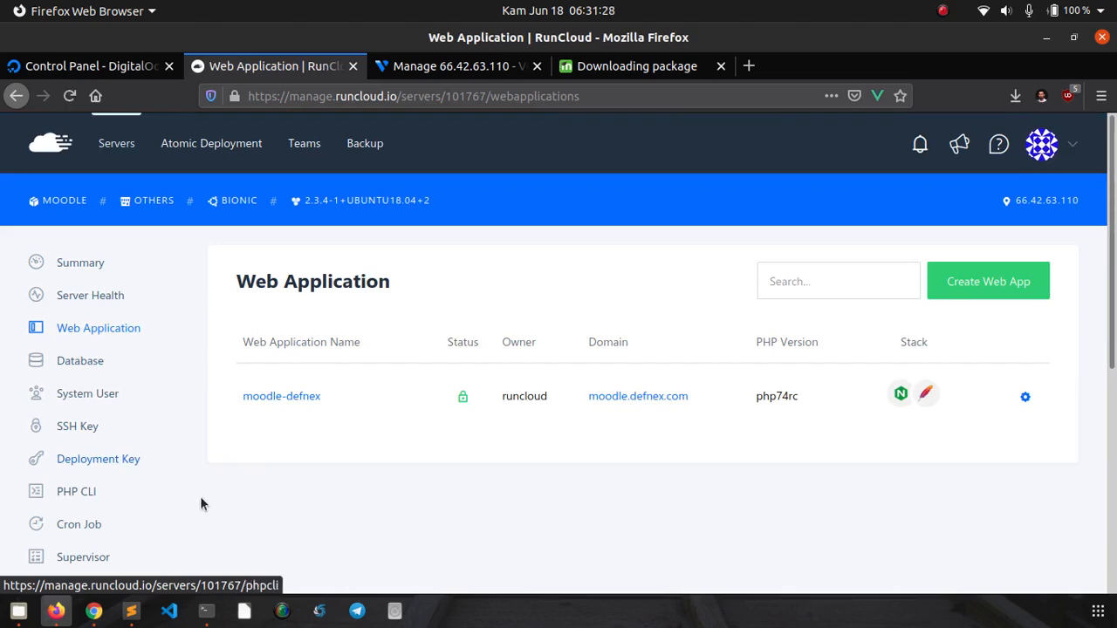
pyautogui.click(308, 398)
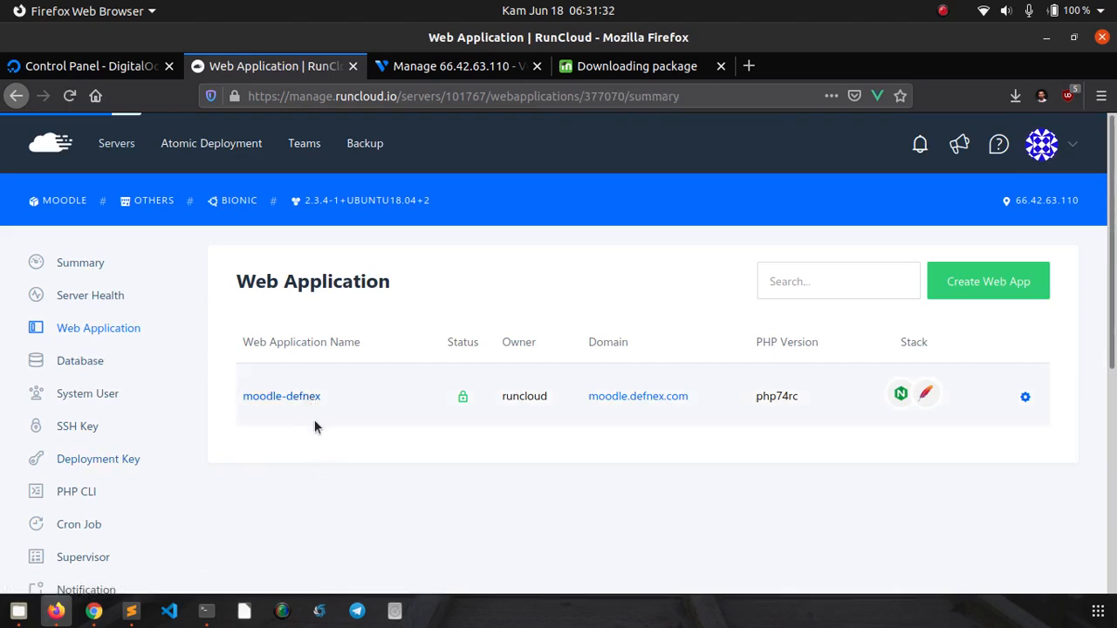
pyautogui.scroll(-3, 314, 419)
pyautogui.scroll(-3, 314, 420)
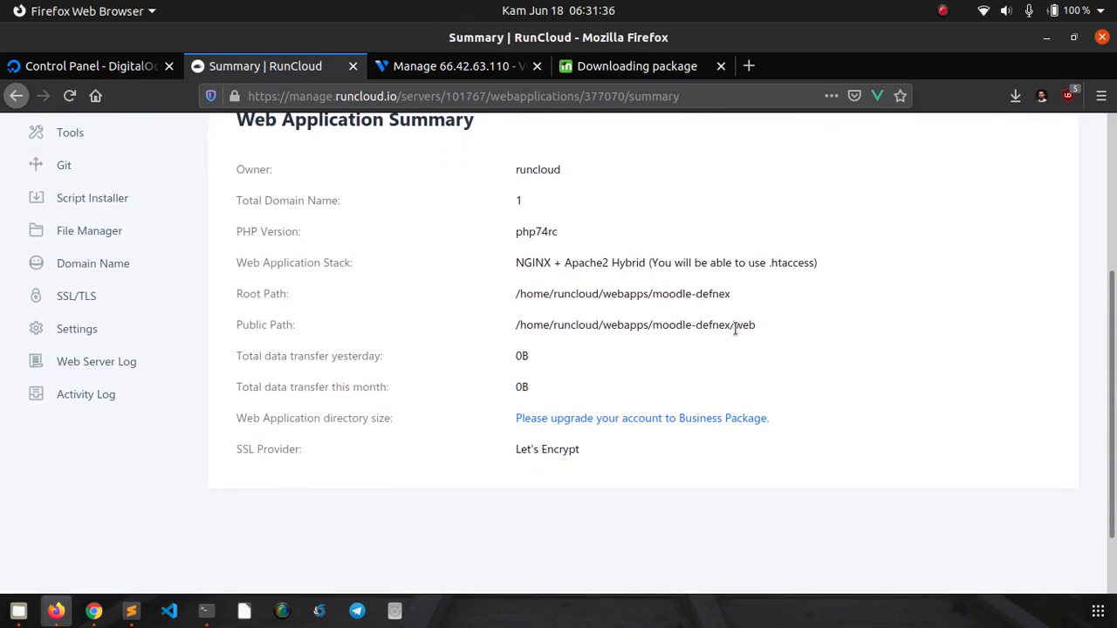
pyautogui.moveTo(735, 328); pyautogui.dragTo(755, 325)
pyautogui.click(744, 338)
pyautogui.moveTo(730, 325); pyautogui.dragTo(661, 330)
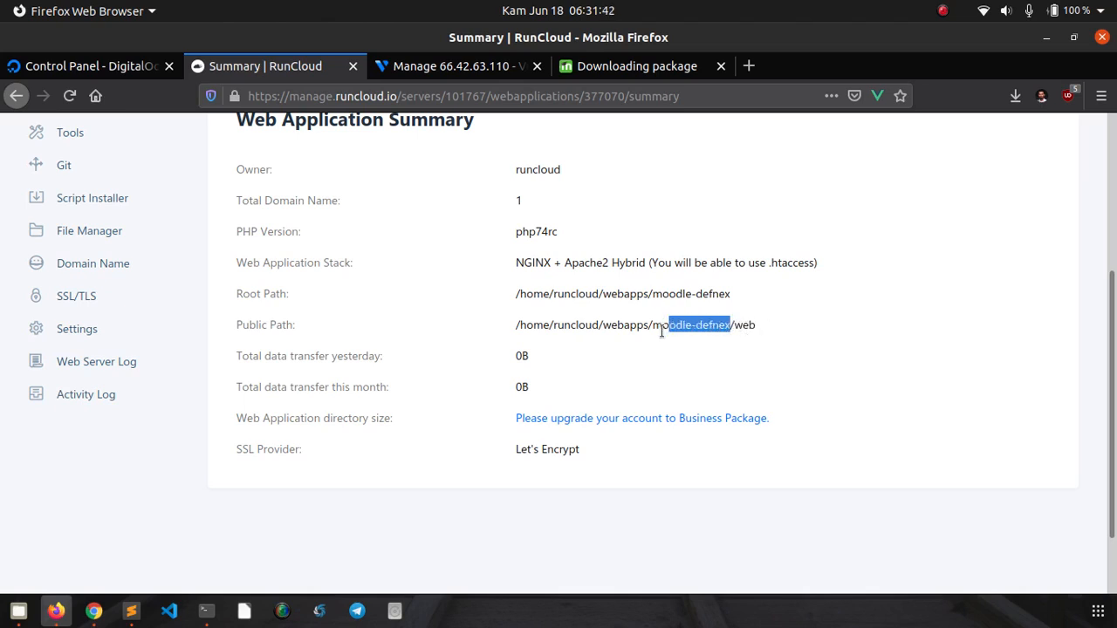
pyautogui.doubleClick(737, 325)
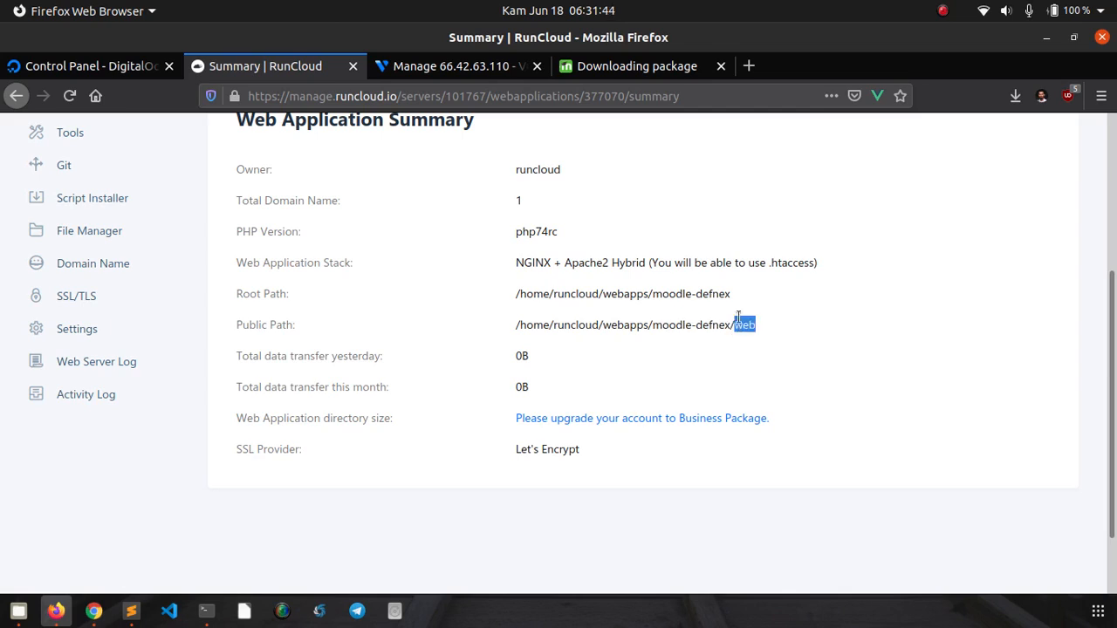
pyautogui.click(737, 318)
pyautogui.scroll(4, 389, 306)
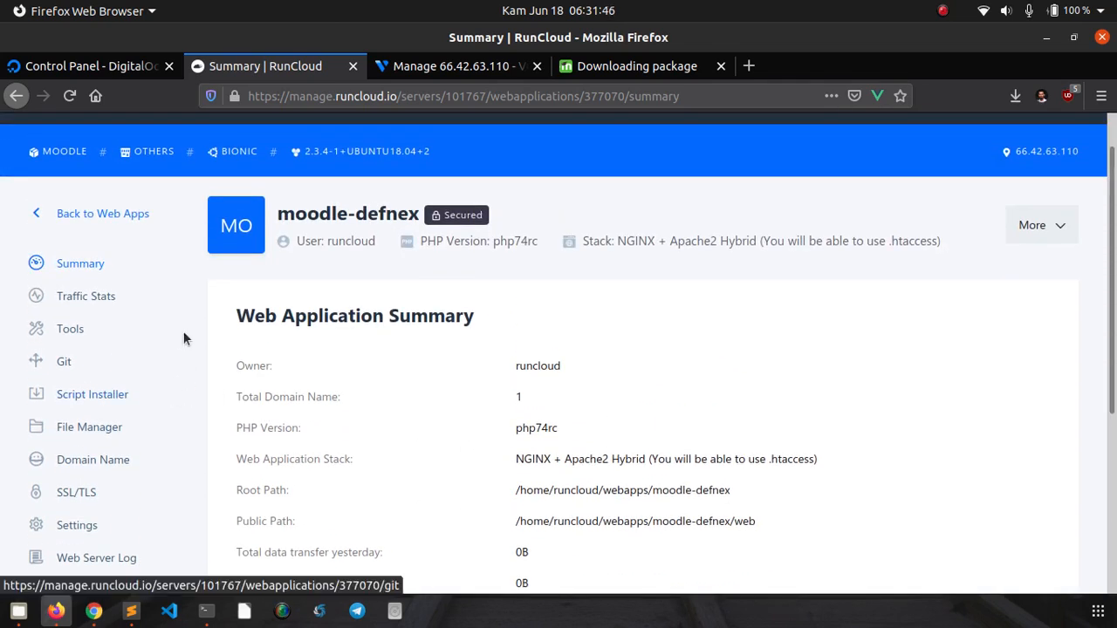
pyautogui.scroll(-2, 157, 375)
# - View the moodle-defnex web app's SSL/TLS certificate settings
pyautogui.click(139, 398)
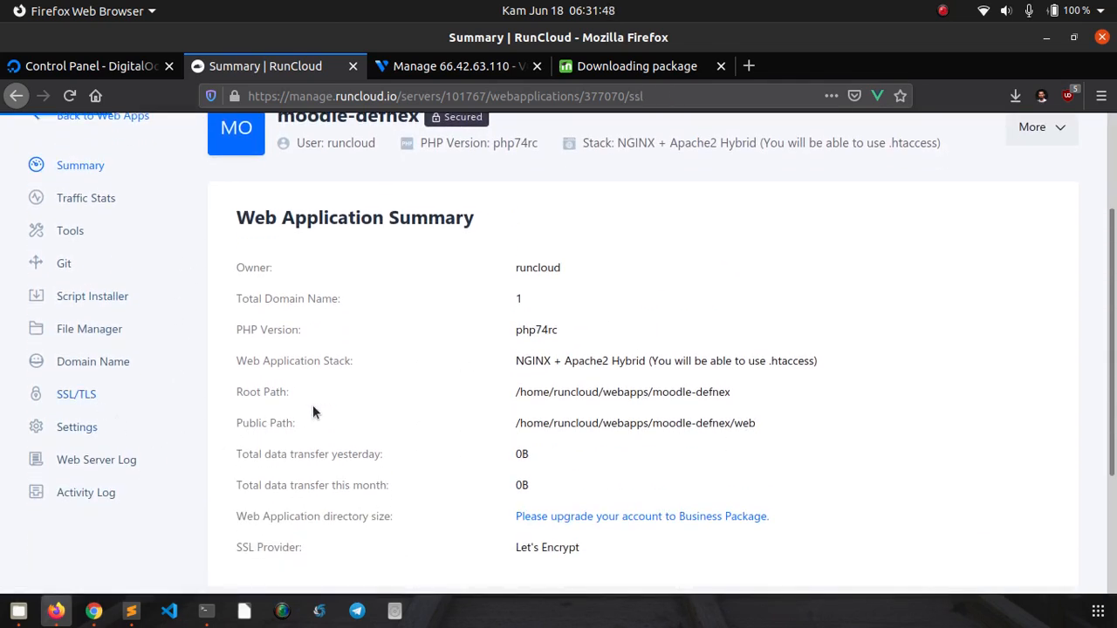
pyautogui.scroll(-2, 346, 331)
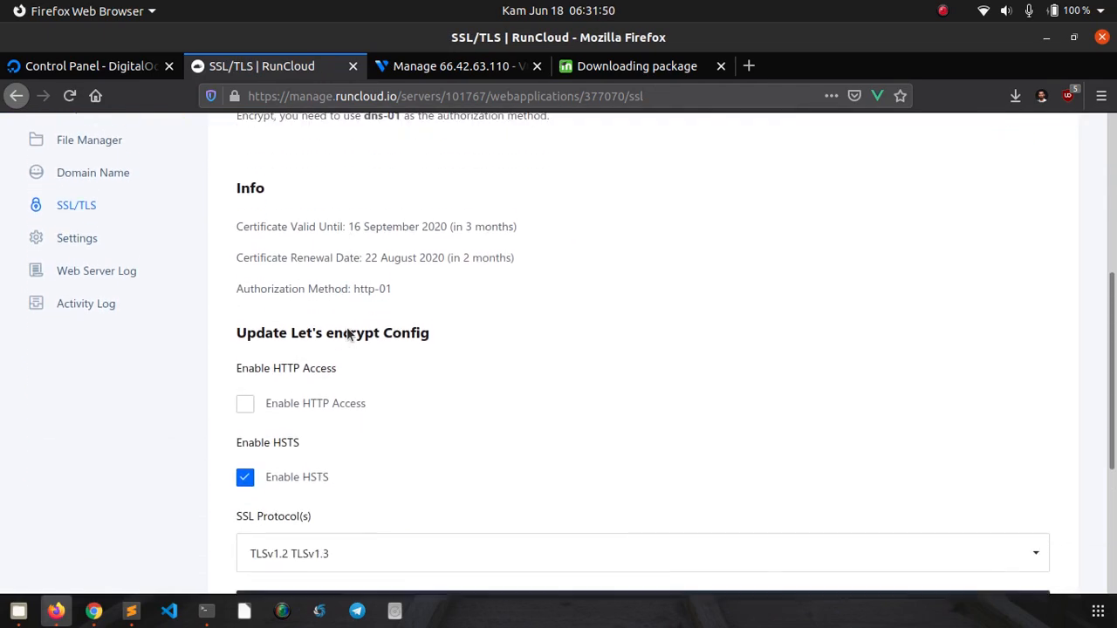
pyautogui.scroll(4, 346, 330)
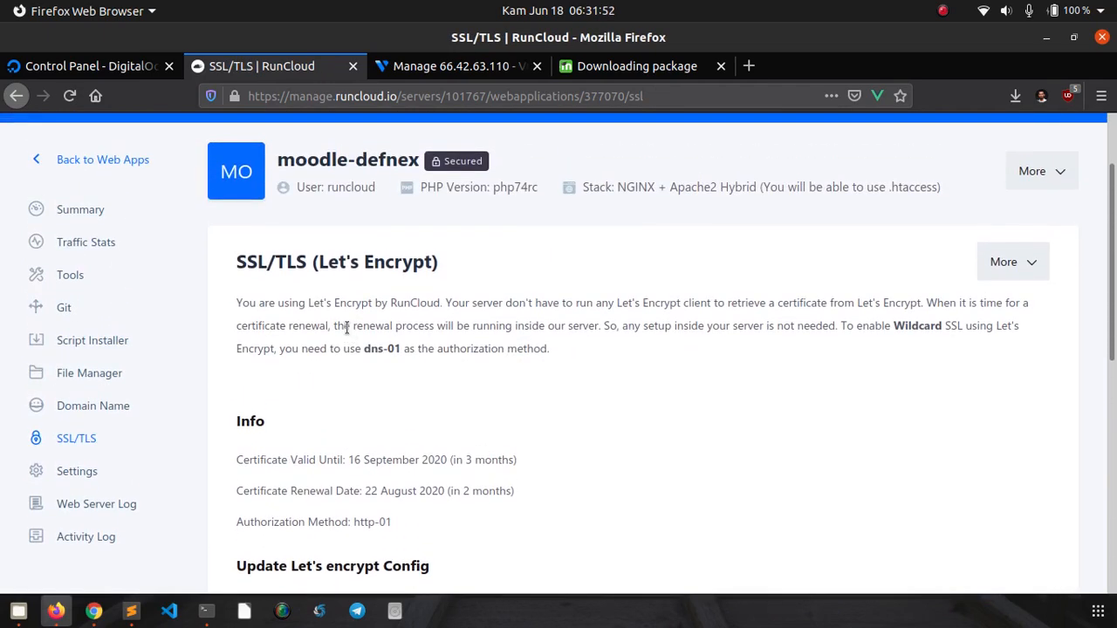
pyautogui.scroll(1, 346, 327)
# - Check the dbmoodle database with user userdb, then switch to the Terminal showing MariaDB status
pyautogui.click(117, 208)
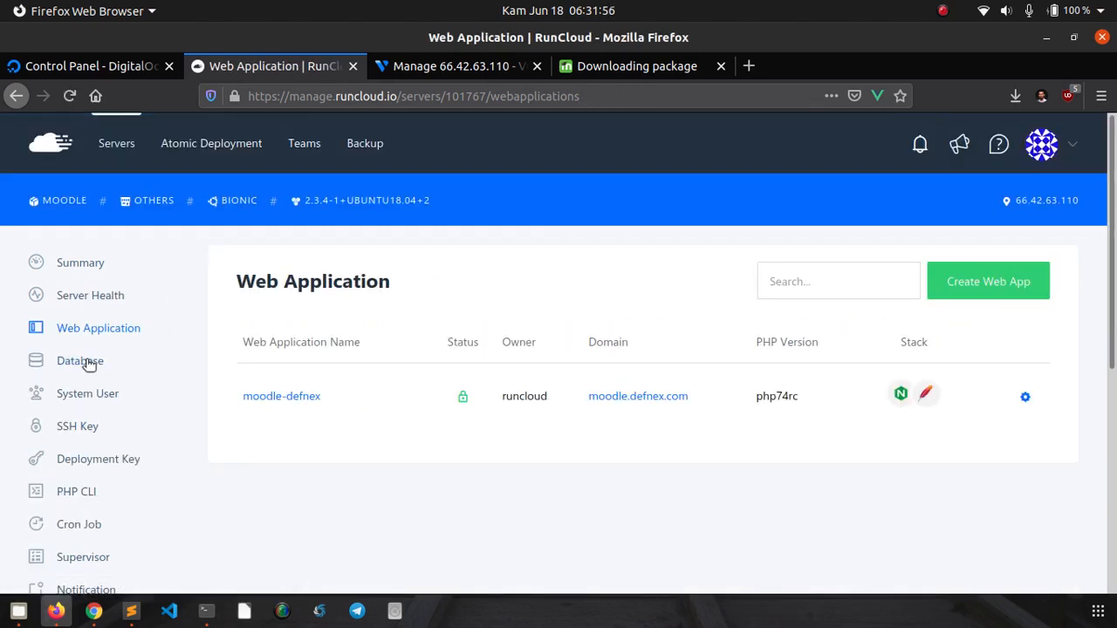
pyautogui.click(88, 362)
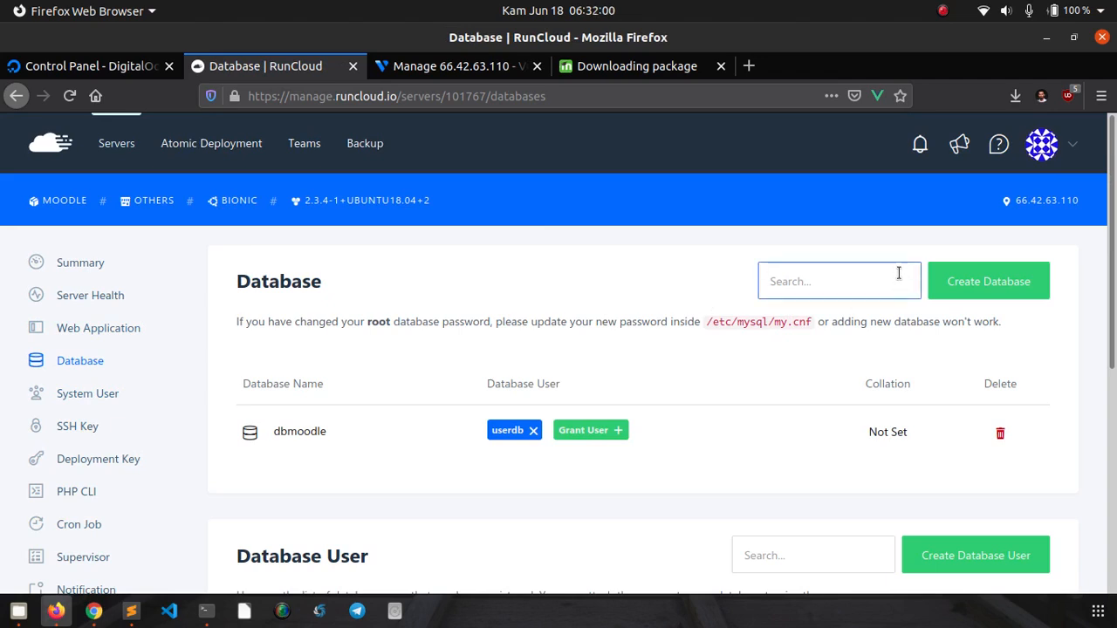
pyautogui.scroll(-3, 881, 305)
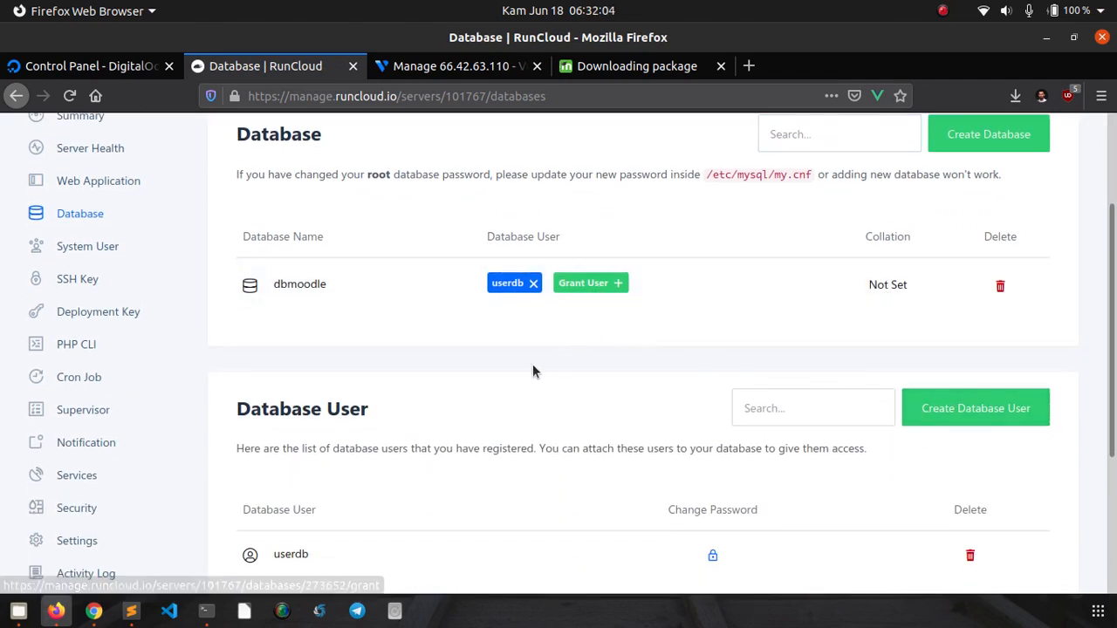
pyautogui.scroll(3, 347, 393)
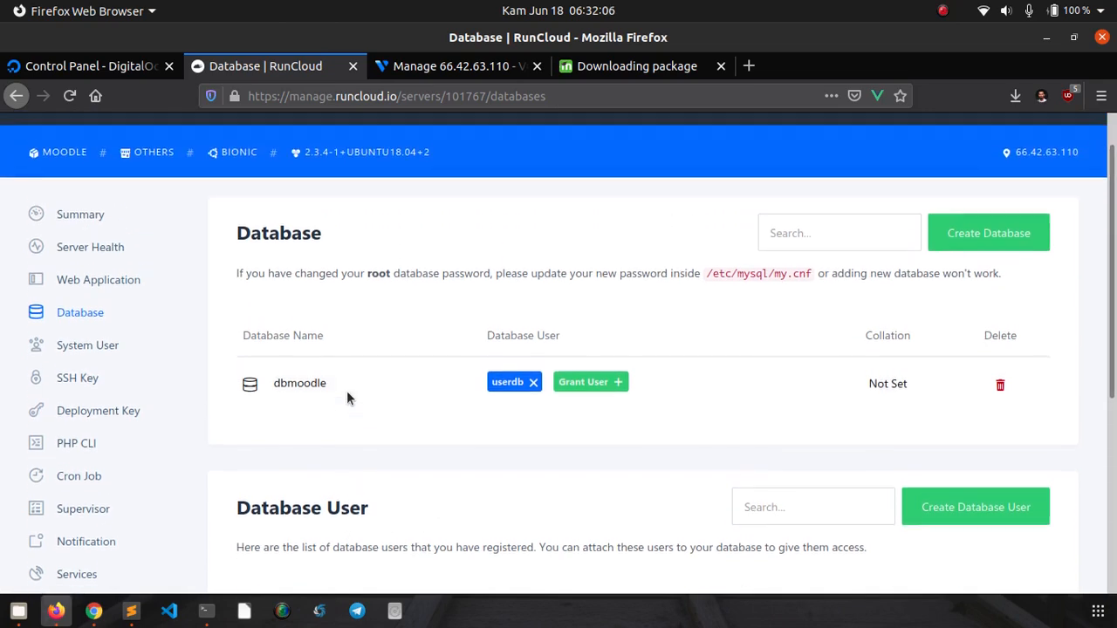
pyautogui.click(207, 611)
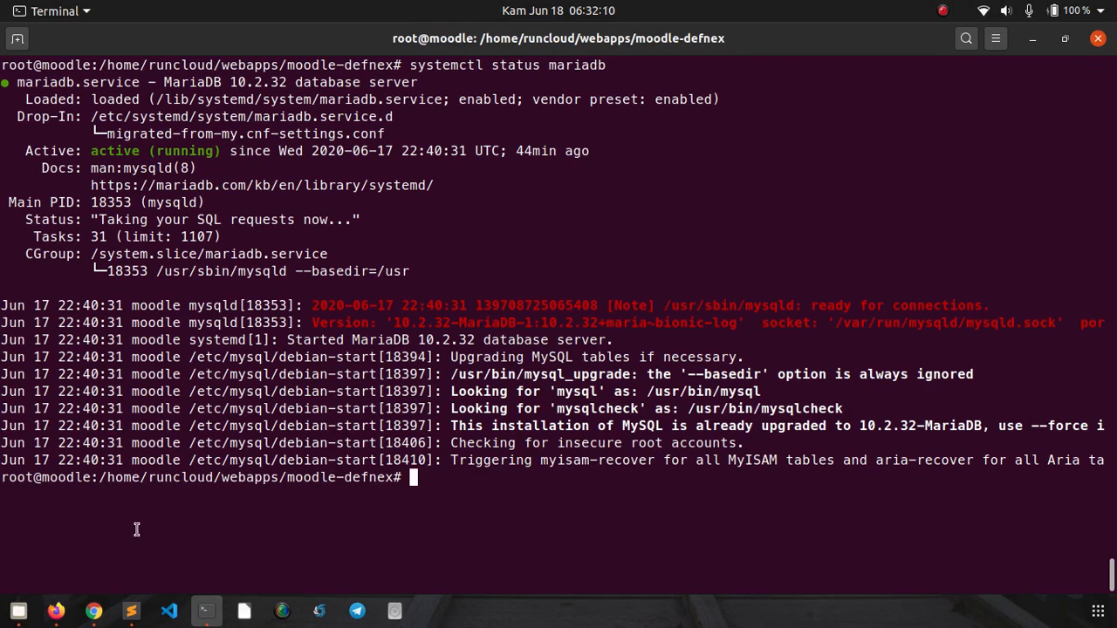
# - View the Defnex Moodle dashboard in Chrome, then return to RunCloud's moodle server summary
pyautogui.click(56, 611)
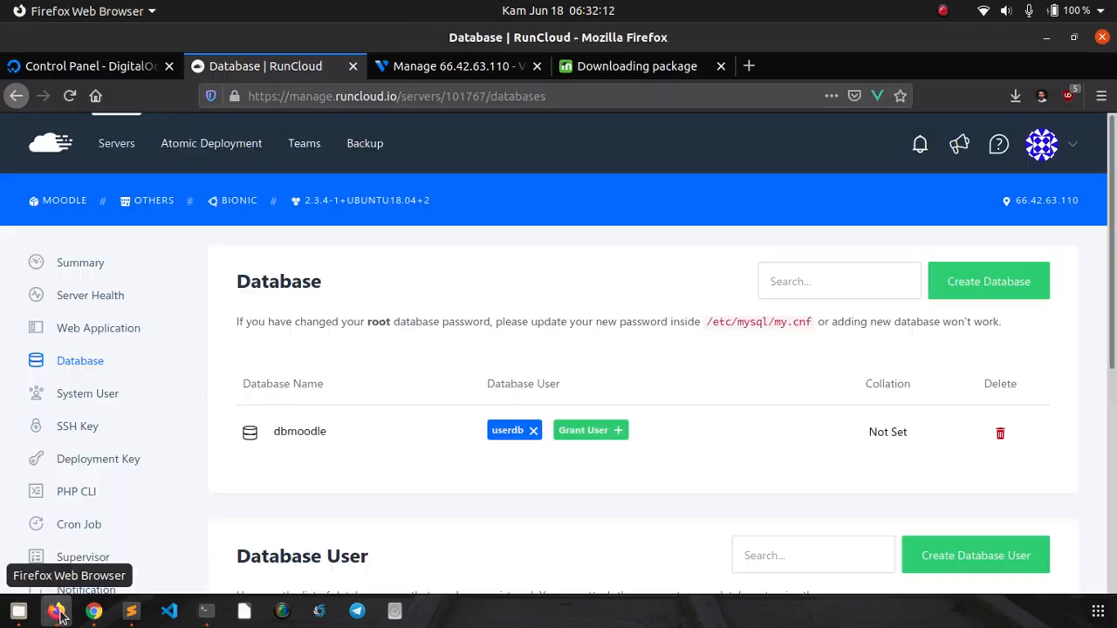
pyautogui.click(93, 610)
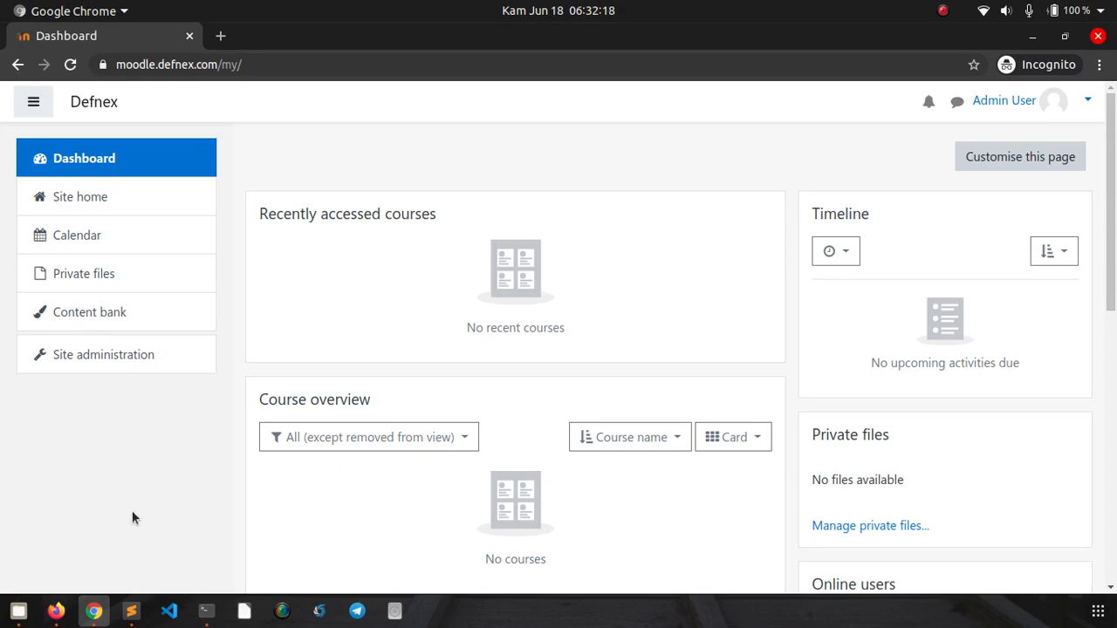
pyautogui.click(56, 611)
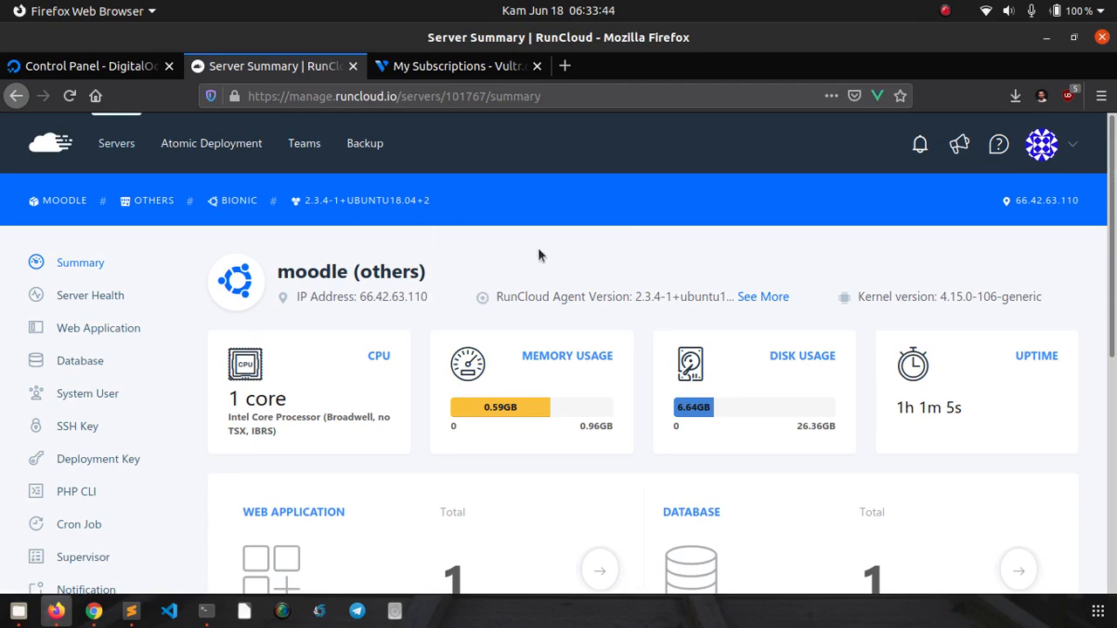
# - Review the moodle server's summary figures, then open its Server Health page
pyautogui.scroll(-1, 558, 246)
pyautogui.scroll(-2, 563, 247)
pyautogui.scroll(3, 562, 248)
pyautogui.scroll(-4, 364, 294)
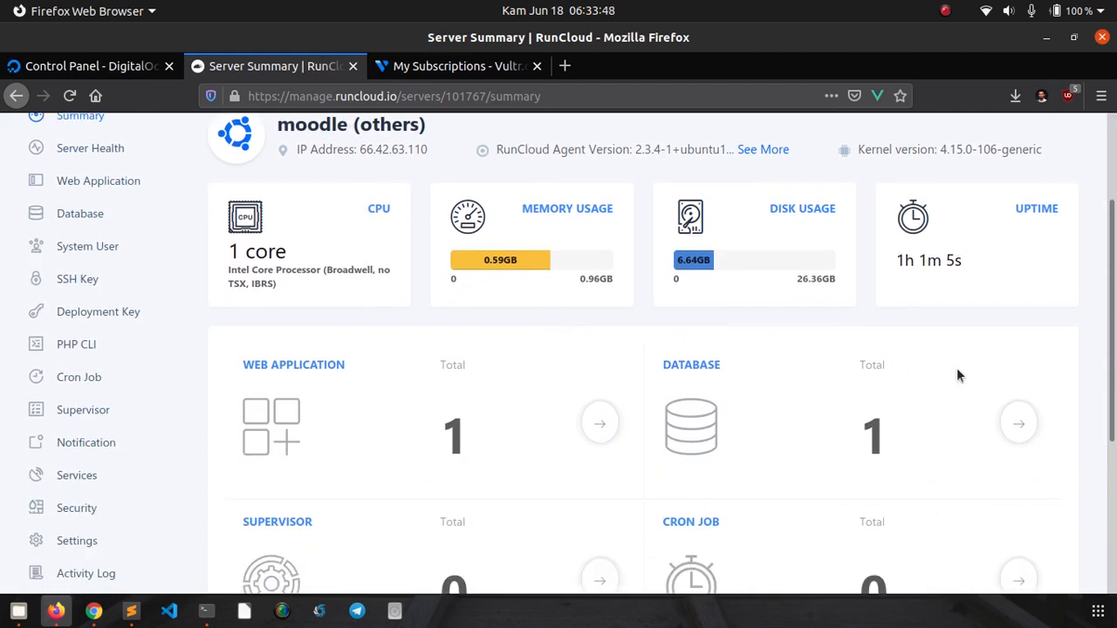
pyautogui.moveTo(1115, 320); pyautogui.dragTo(1097, 256)
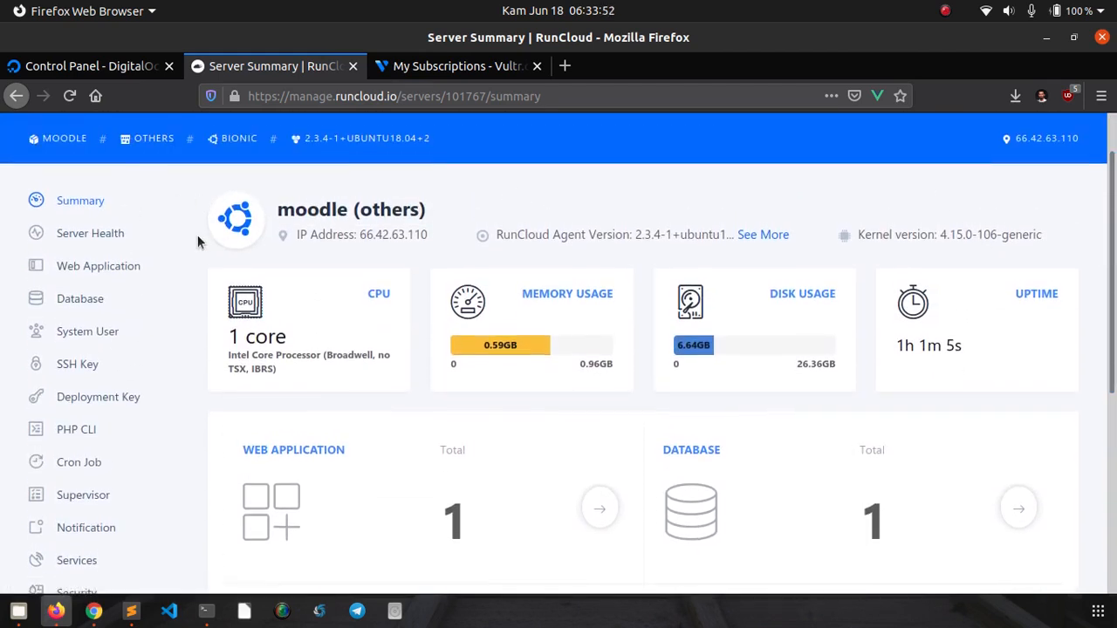
pyautogui.scroll(2, 133, 275)
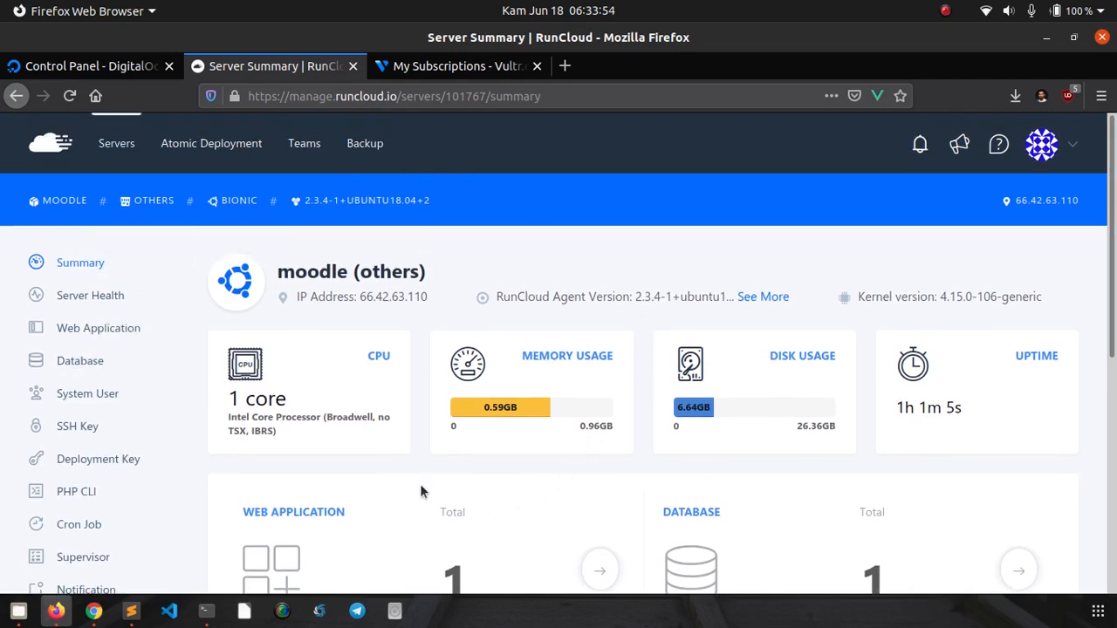
pyautogui.scroll(-3, 556, 278)
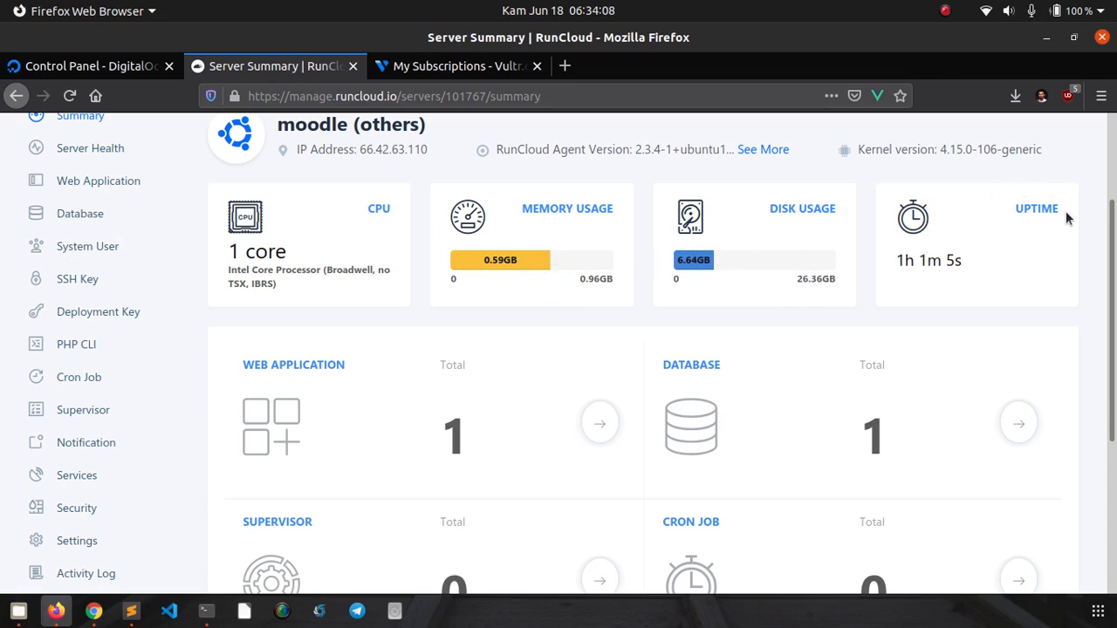
pyautogui.scroll(-1, 1114, 304)
pyautogui.scroll(-2, 1115, 304)
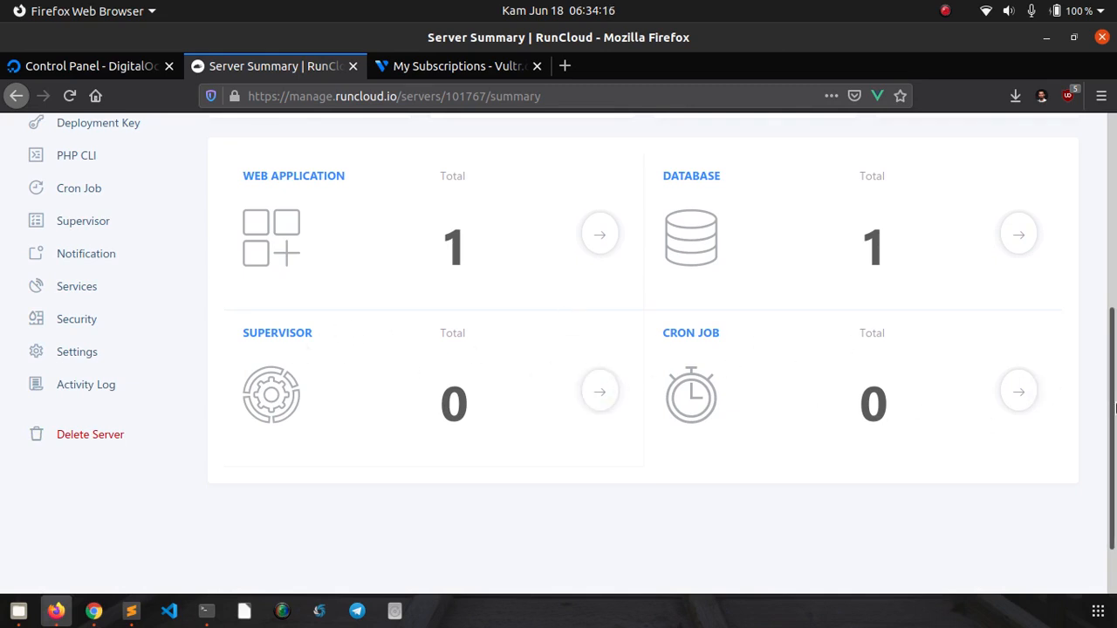
pyautogui.scroll(2, 1113, 373)
pyautogui.scroll(5, 1113, 374)
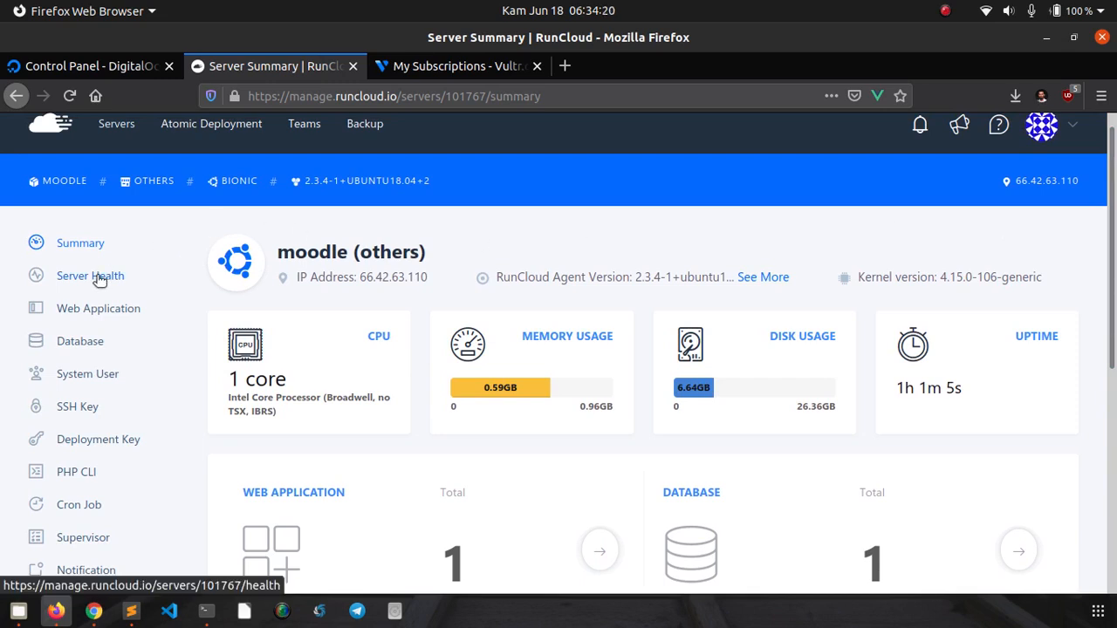
pyautogui.click(96, 276)
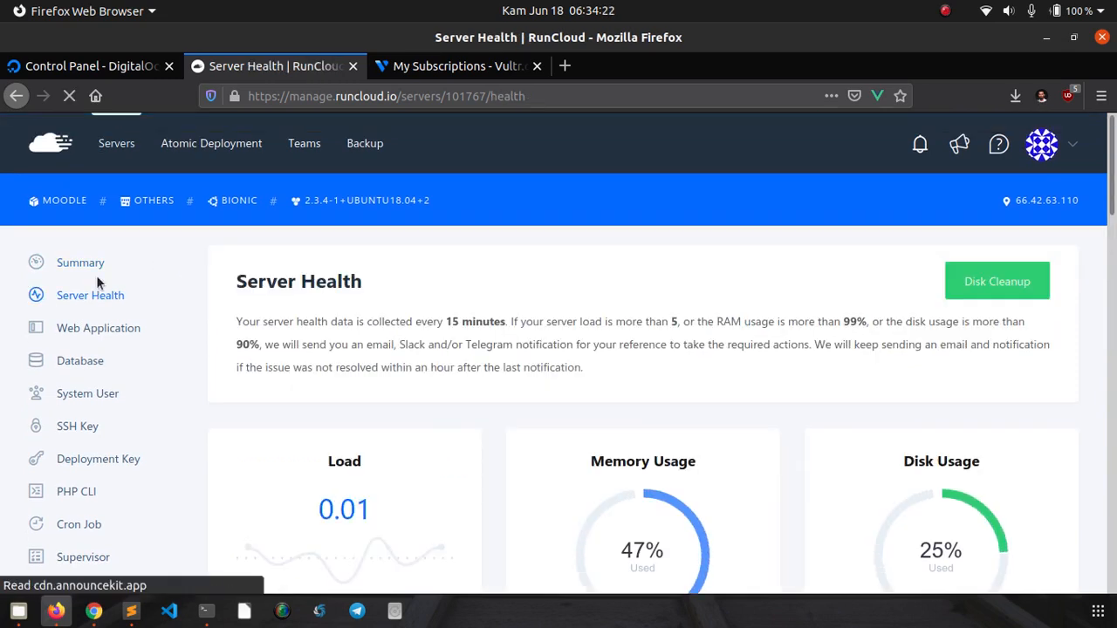
# - Scroll through the health charts (load 0.01, memory 47%, disk 25%) and return to Summary
pyautogui.scroll(-5, 1113, 182)
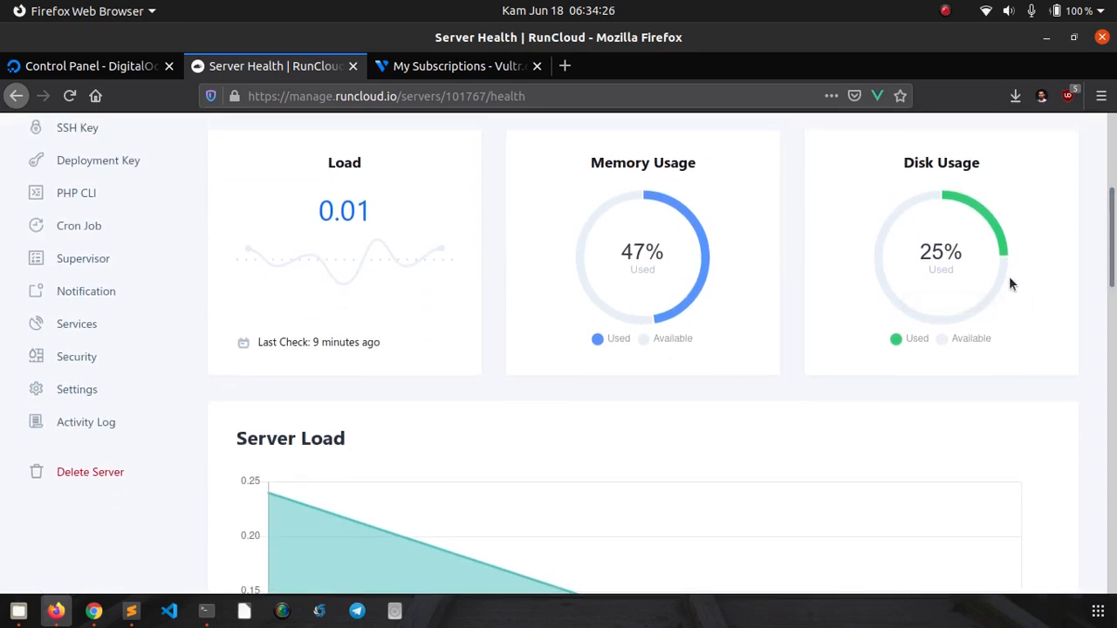
pyautogui.moveTo(1111, 238); pyautogui.dragTo(1114, 305)
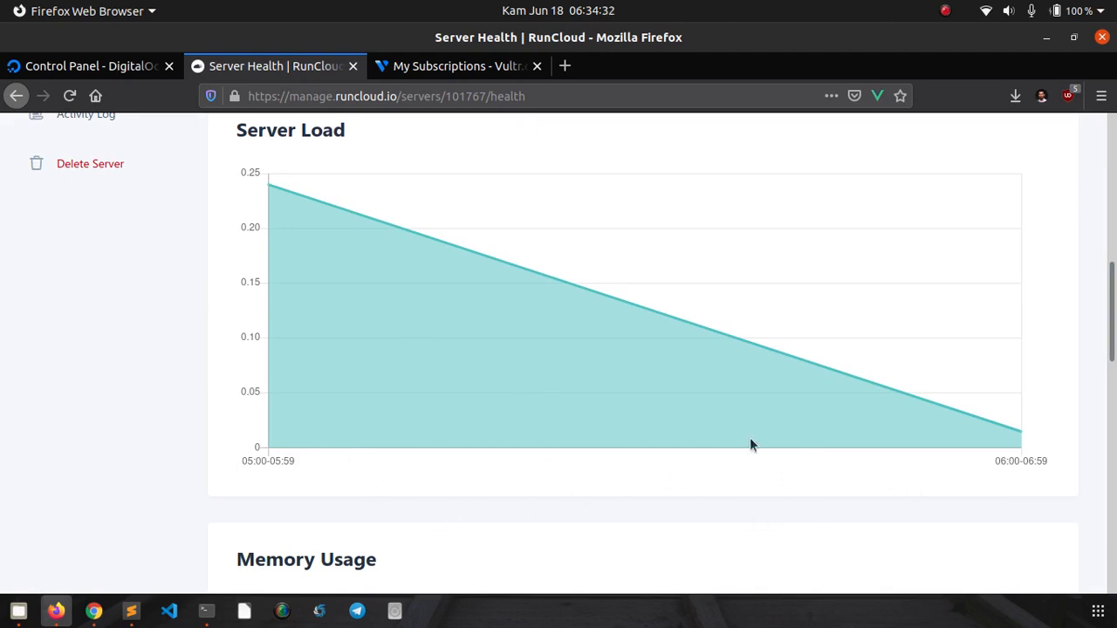
pyautogui.moveTo(1113, 338); pyautogui.dragTo(1114, 429)
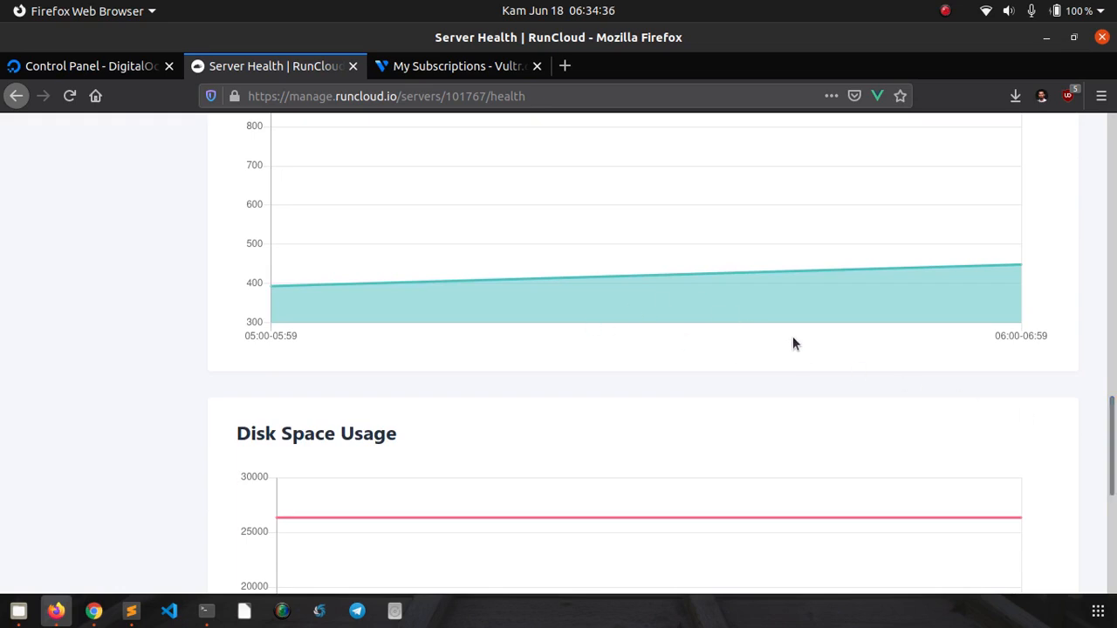
pyautogui.scroll(-5, 793, 343)
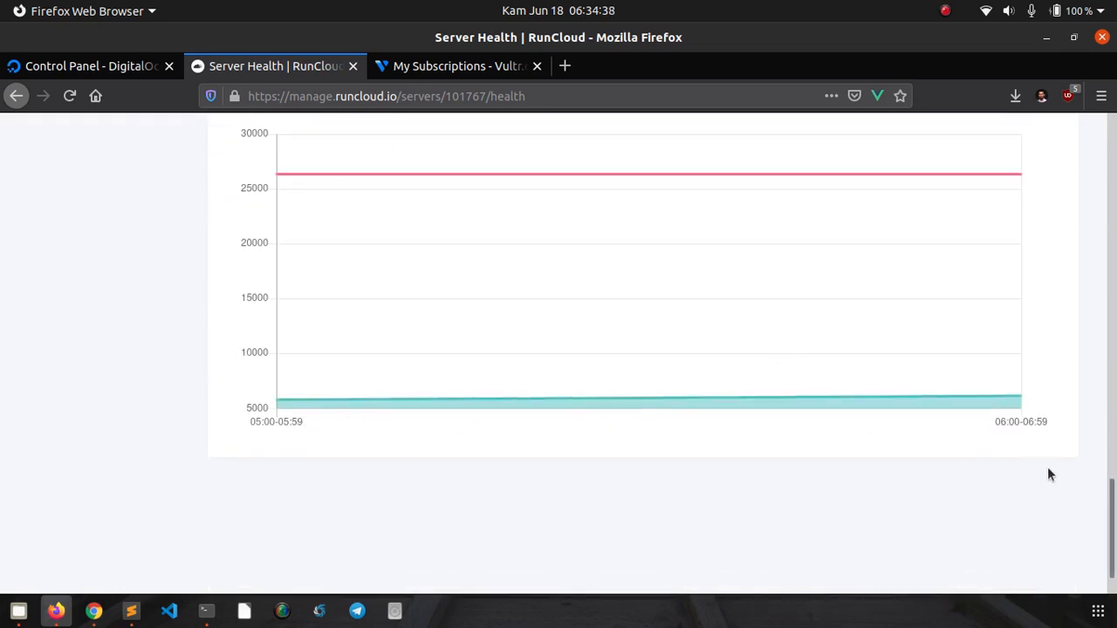
pyautogui.moveTo(1113, 567)
pyautogui.mouseDown()
pyautogui.moveTo(1113, 199)
pyautogui.moveTo(1101, 194)
pyautogui.mouseUp()
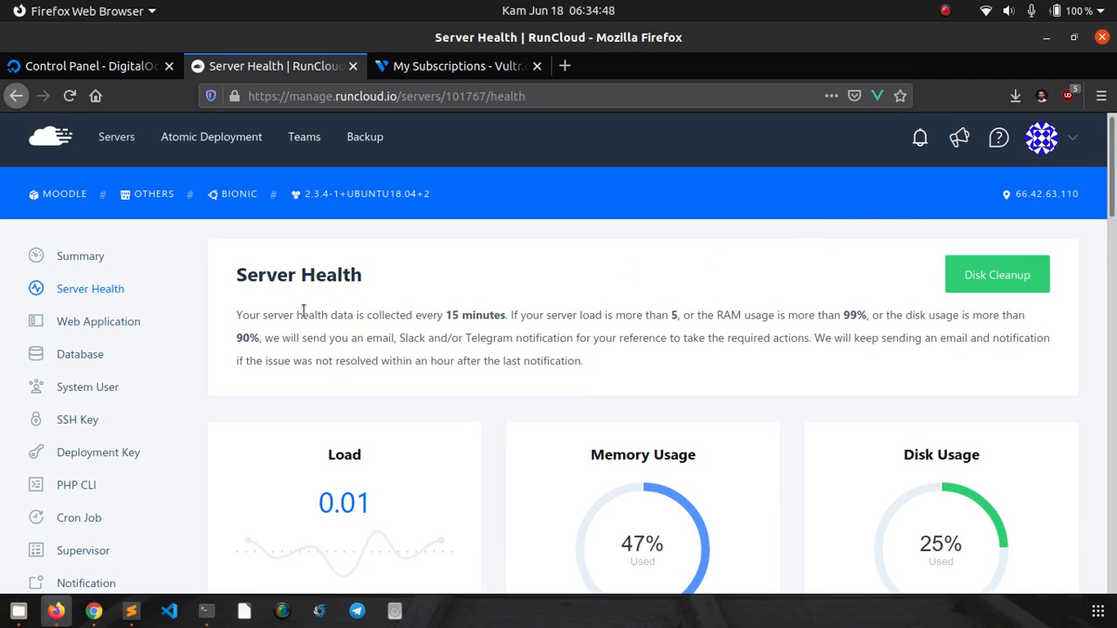
pyautogui.click(80, 259)
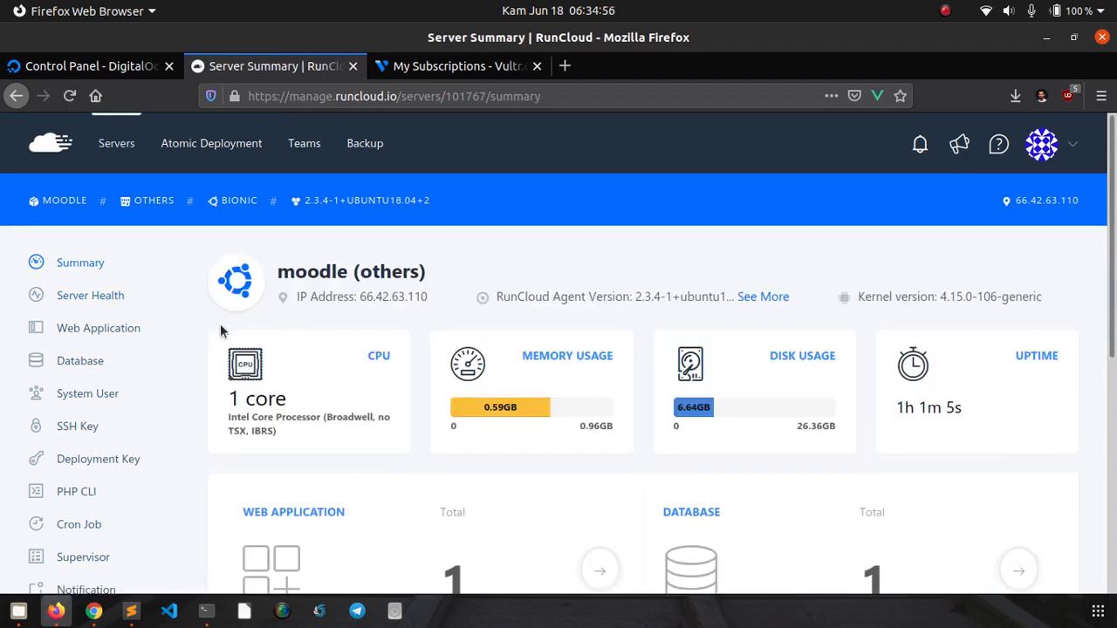
# - Open the moodle server's Delete Server page from the bottom of the Server Summary sidebar
pyautogui.scroll(-5, 212, 331)
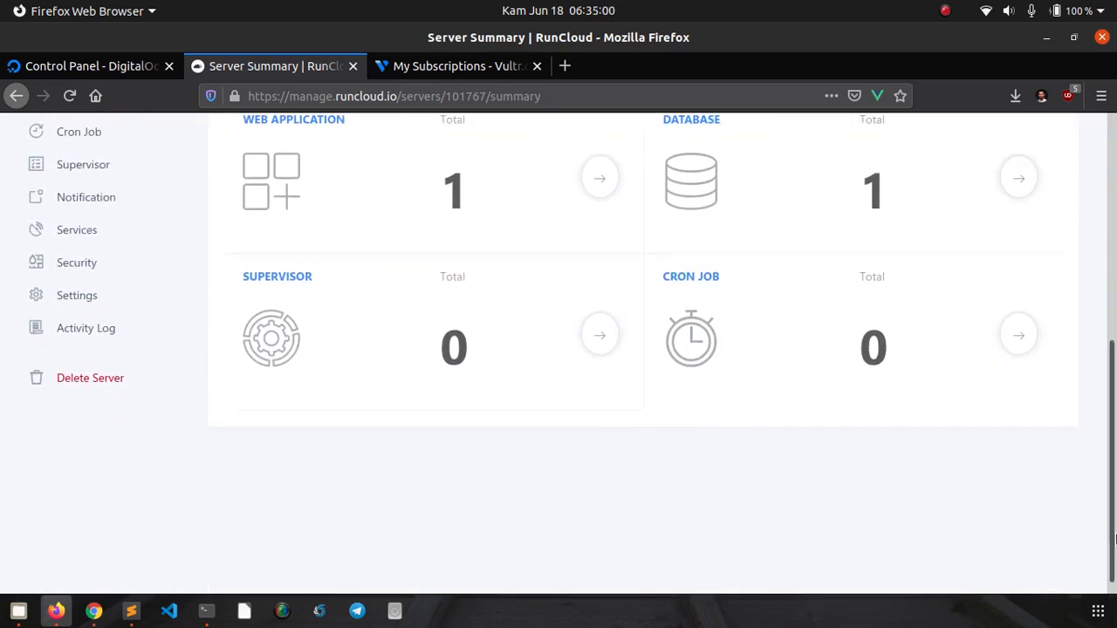
pyautogui.moveTo(1113, 534); pyautogui.dragTo(1114, 456)
pyautogui.scroll(5, 1114, 419)
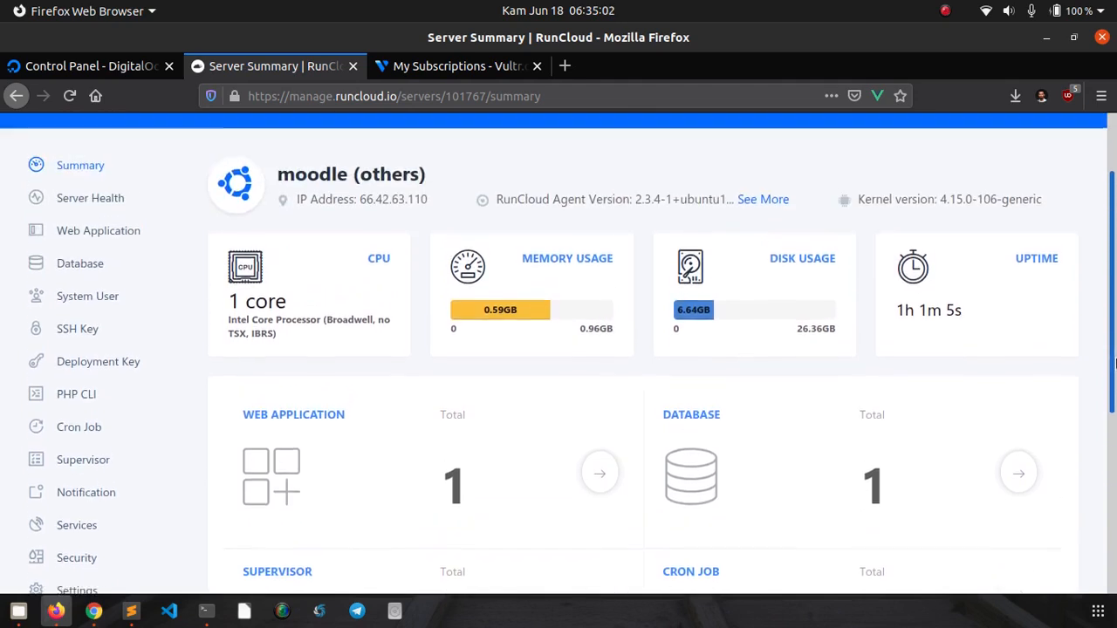
pyautogui.scroll(-2, 1114, 299)
pyautogui.moveTo(1116, 299); pyautogui.dragTo(1115, 222)
pyautogui.scroll(-5, 303, 364)
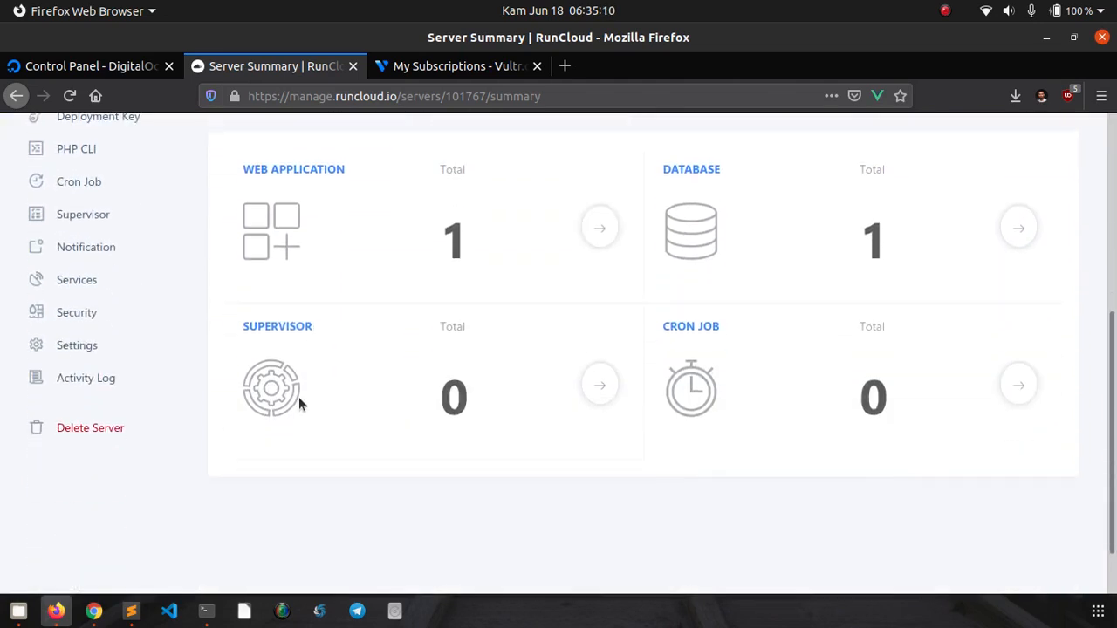
pyautogui.click(91, 427)
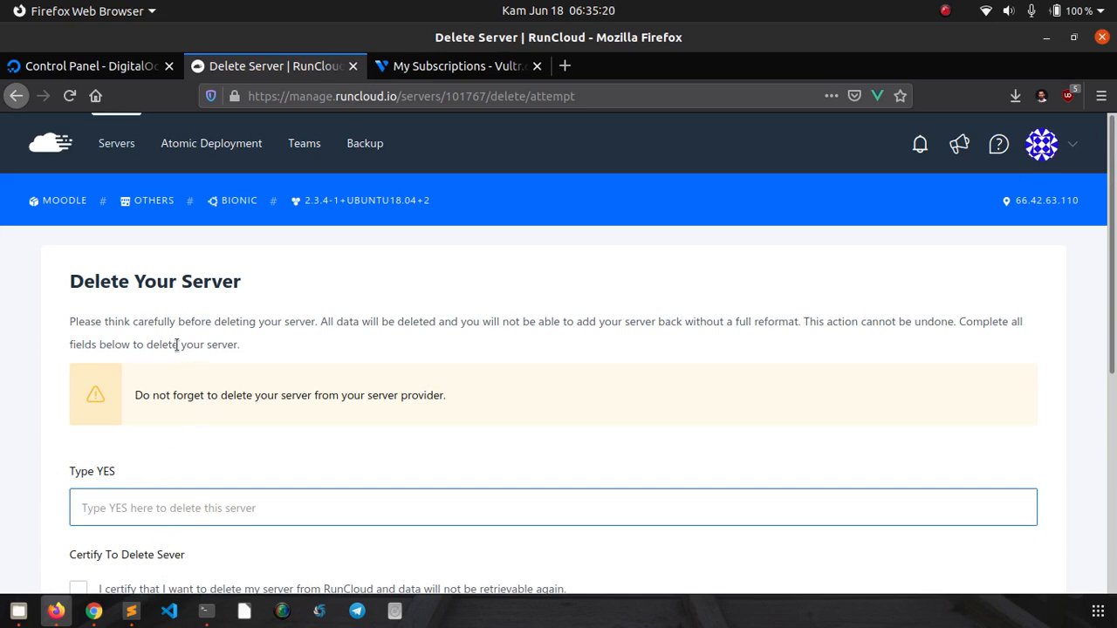
# - Enter YES in the deletion confirmation field
pyautogui.scroll(-2, 48, 387)
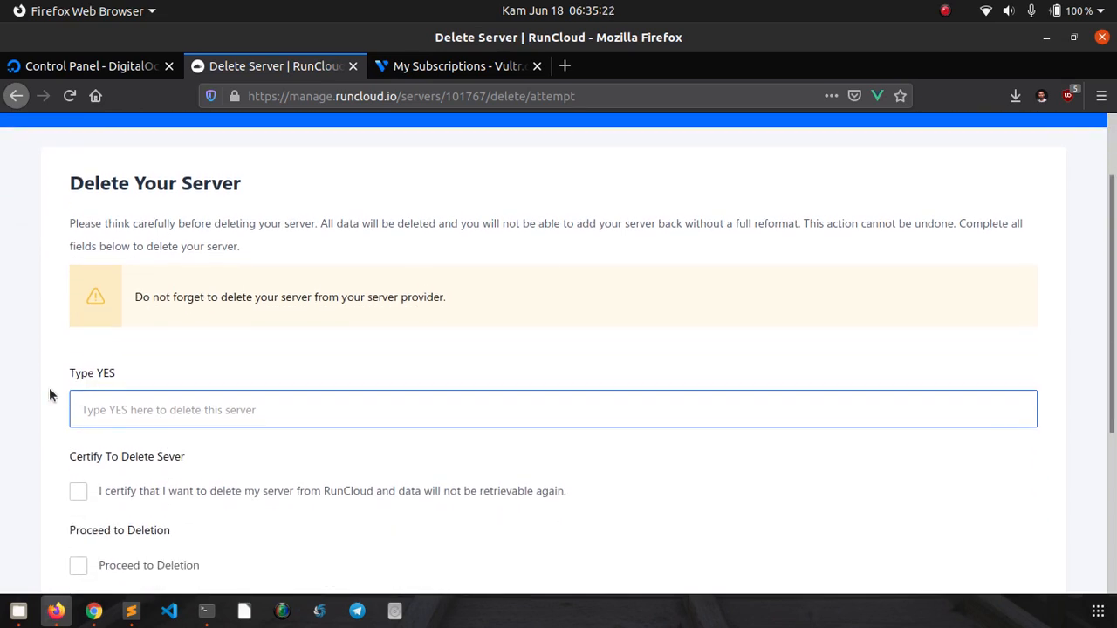
pyautogui.scroll(-2, 49, 394)
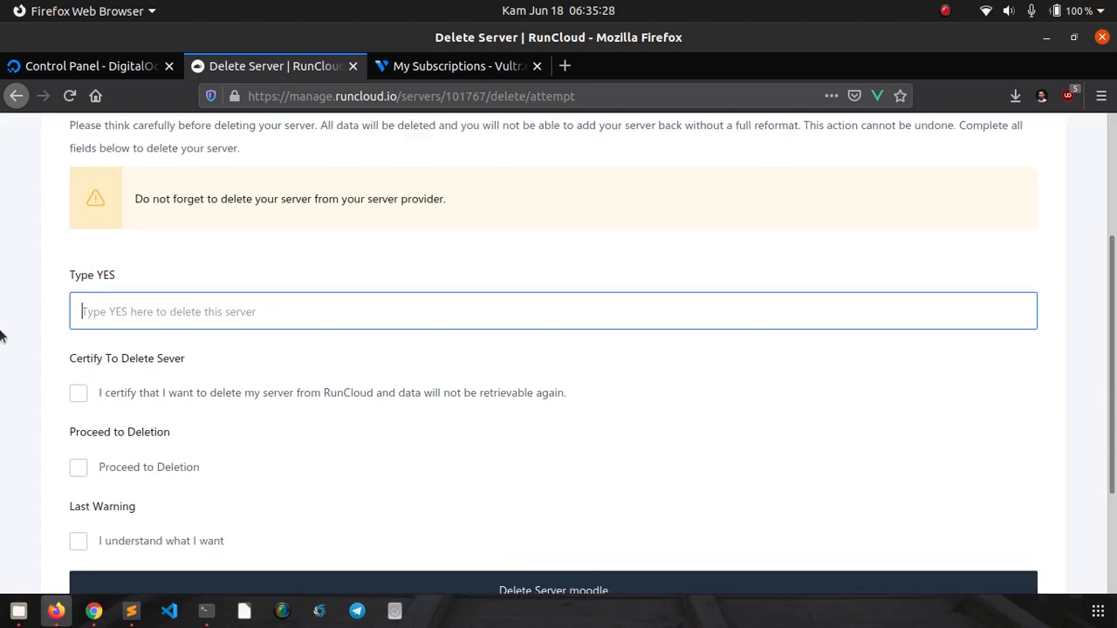
pyautogui.scroll(3, 44, 255)
pyautogui.scroll(-3, 62, 274)
pyautogui.scroll(-1, 62, 274)
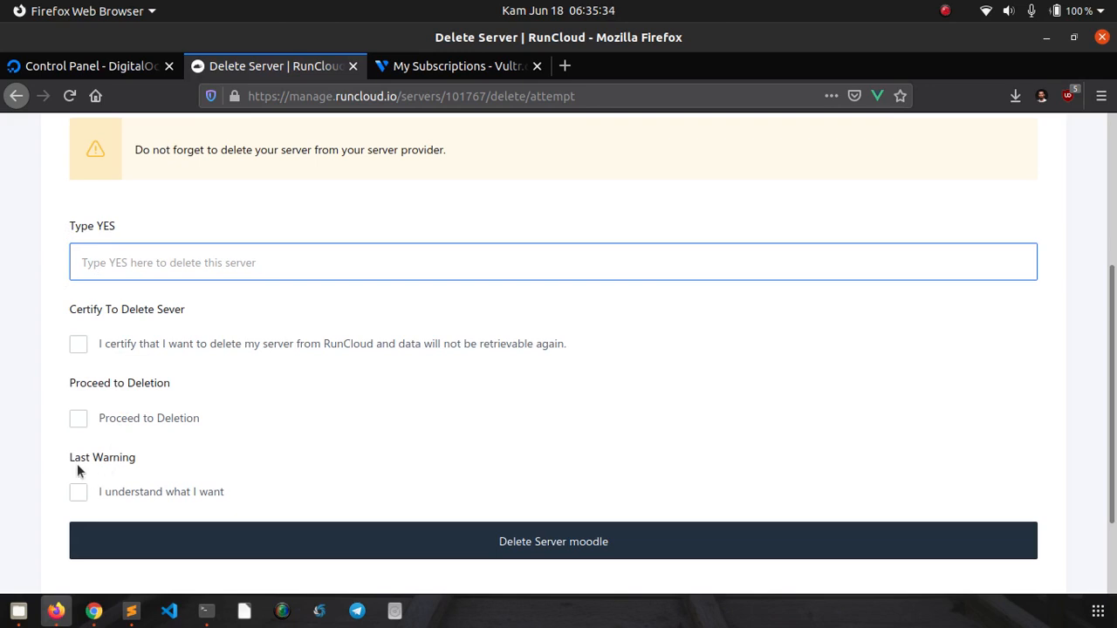
pyautogui.scroll(3, 11, 420)
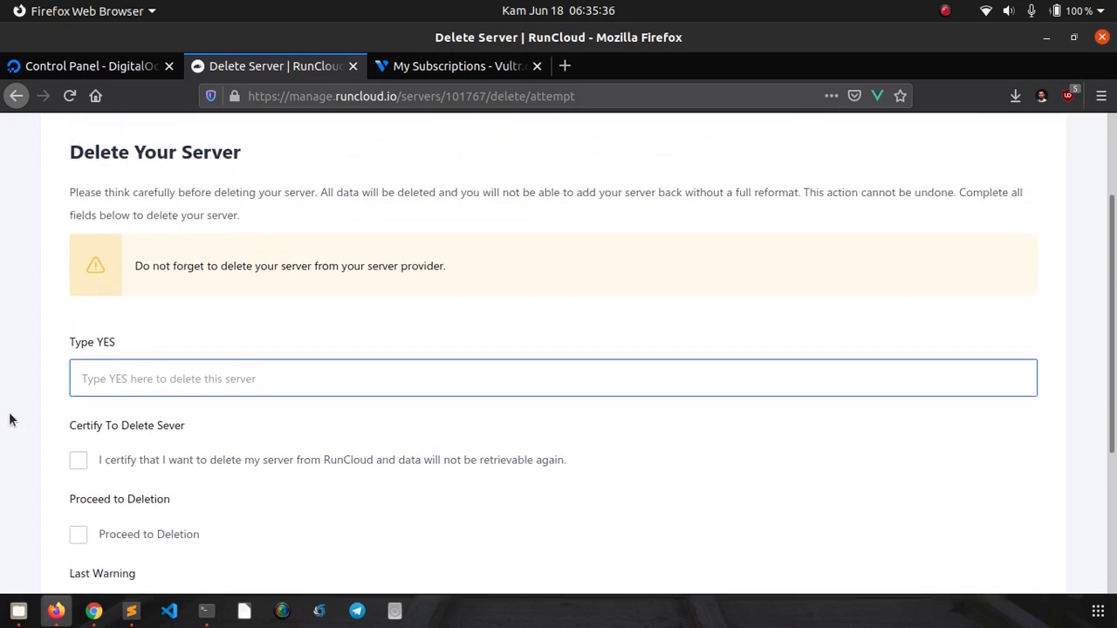
pyautogui.scroll(-1, 11, 420)
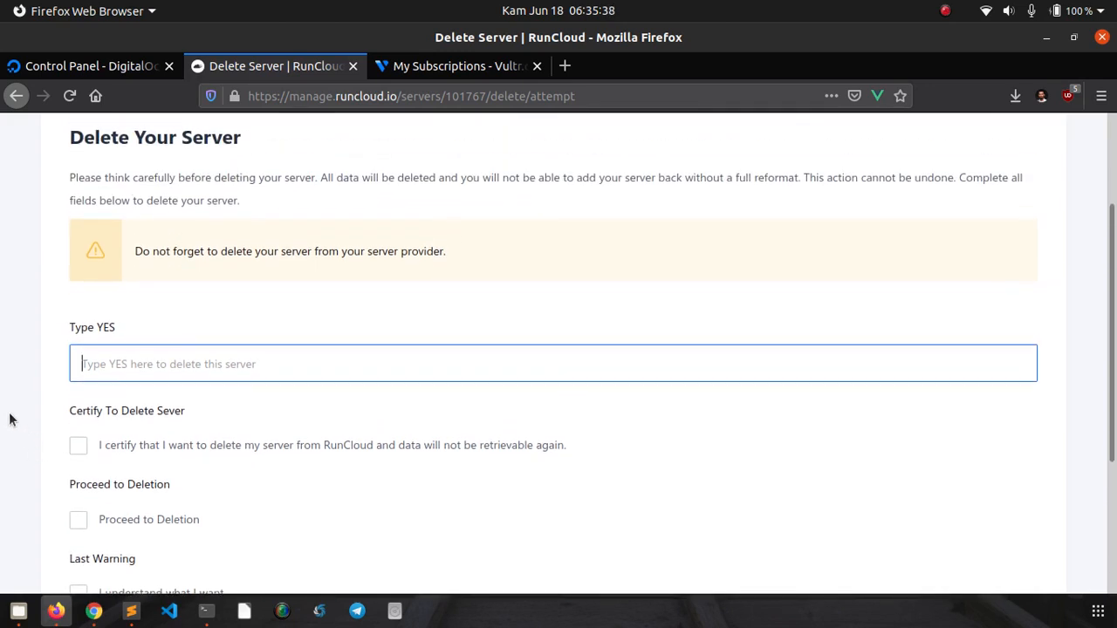
pyautogui.scroll(1, 10, 420)
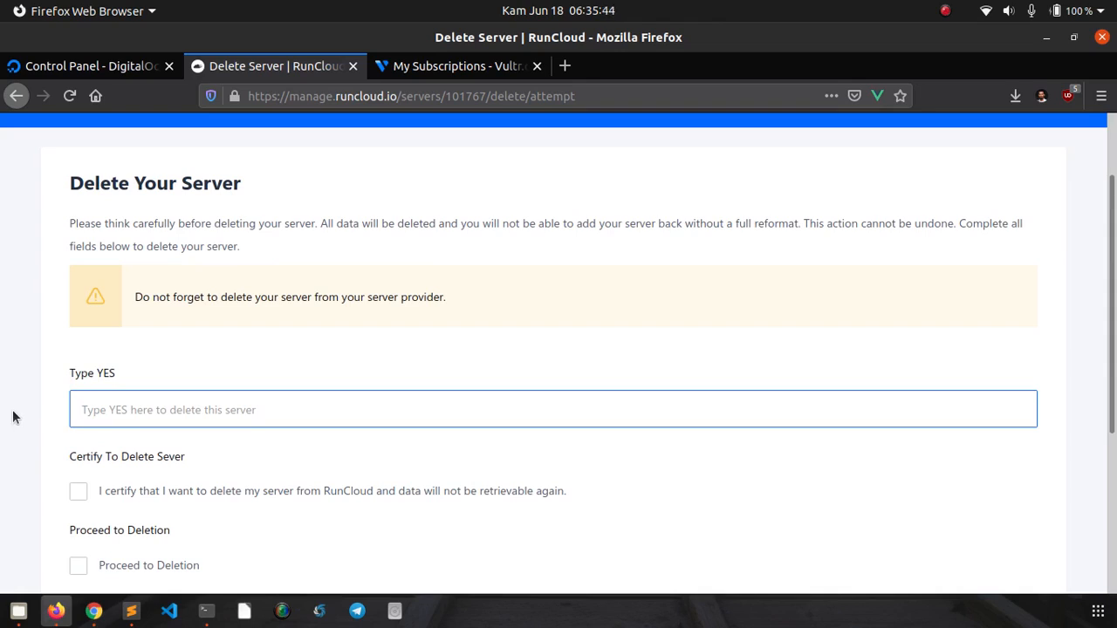
pyautogui.write('Y')
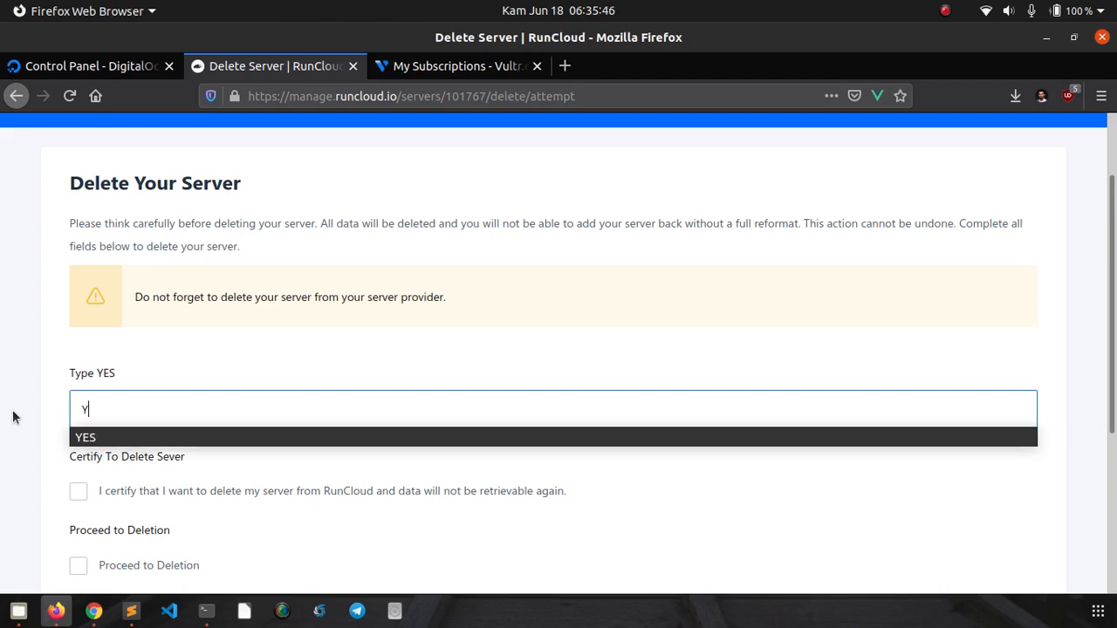
pyautogui.write('ES')
pyautogui.click(2, 455)
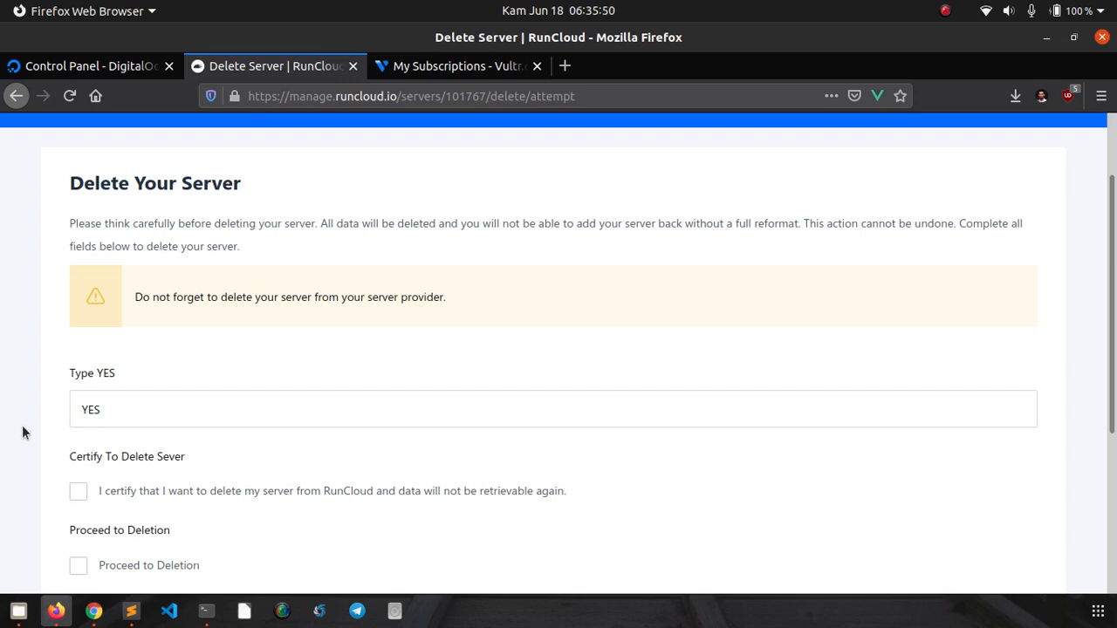
# - Tick all three certification checkboxes and confirm Delete Server moodle
pyautogui.scroll(-4, 23, 388)
pyautogui.scroll(2, 23, 396)
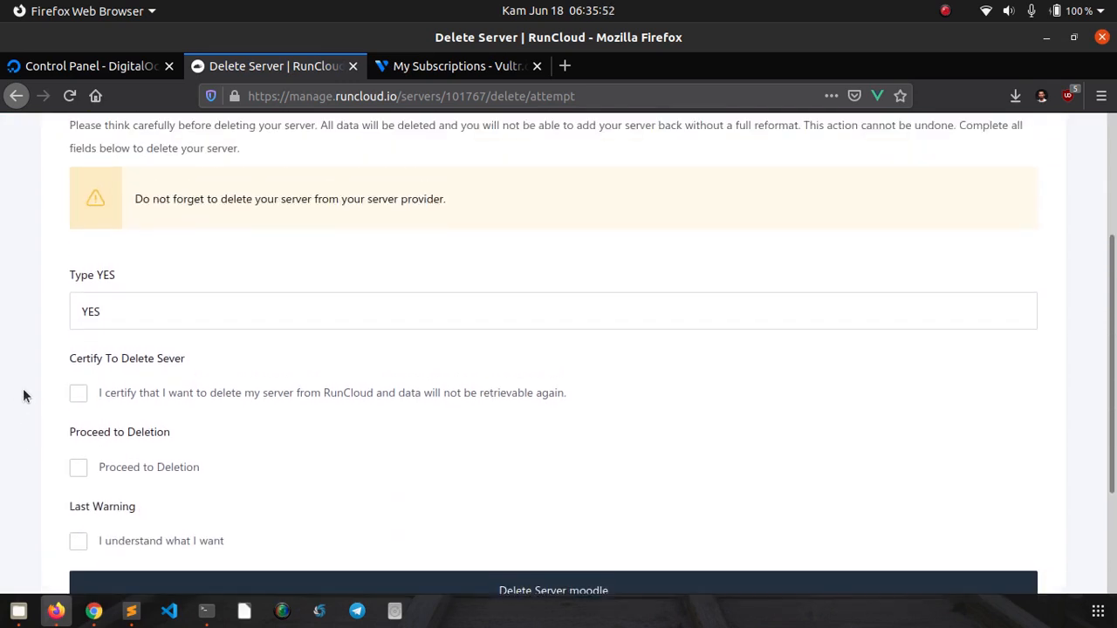
pyautogui.click(98, 328)
pyautogui.click(21, 366)
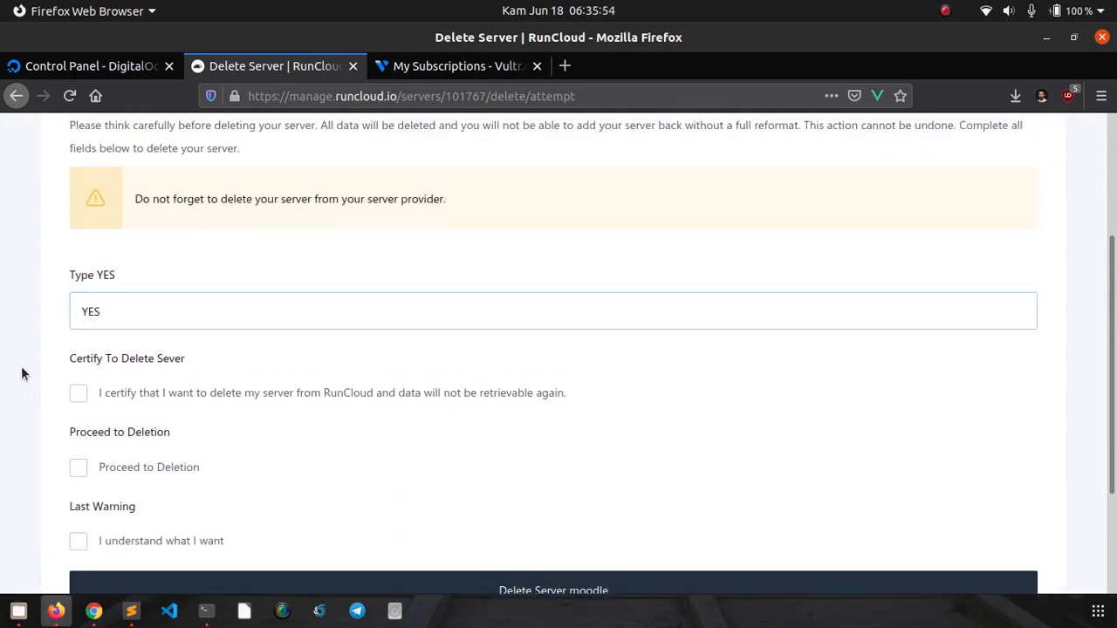
pyautogui.scroll(-1, 21, 365)
pyautogui.scroll(-2, 24, 376)
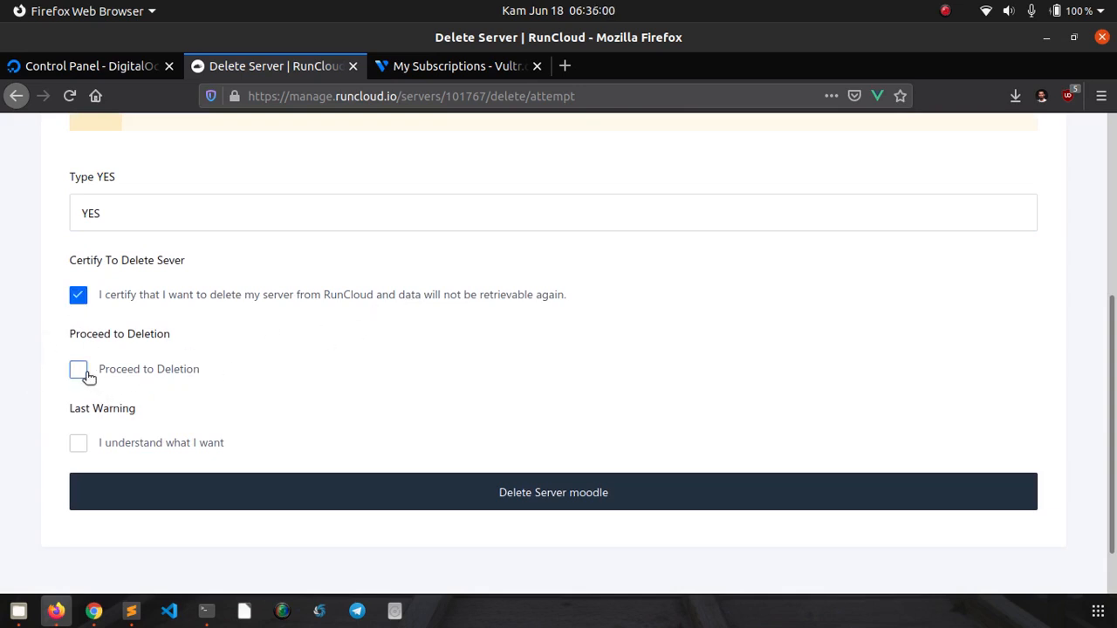
pyautogui.click(78, 444)
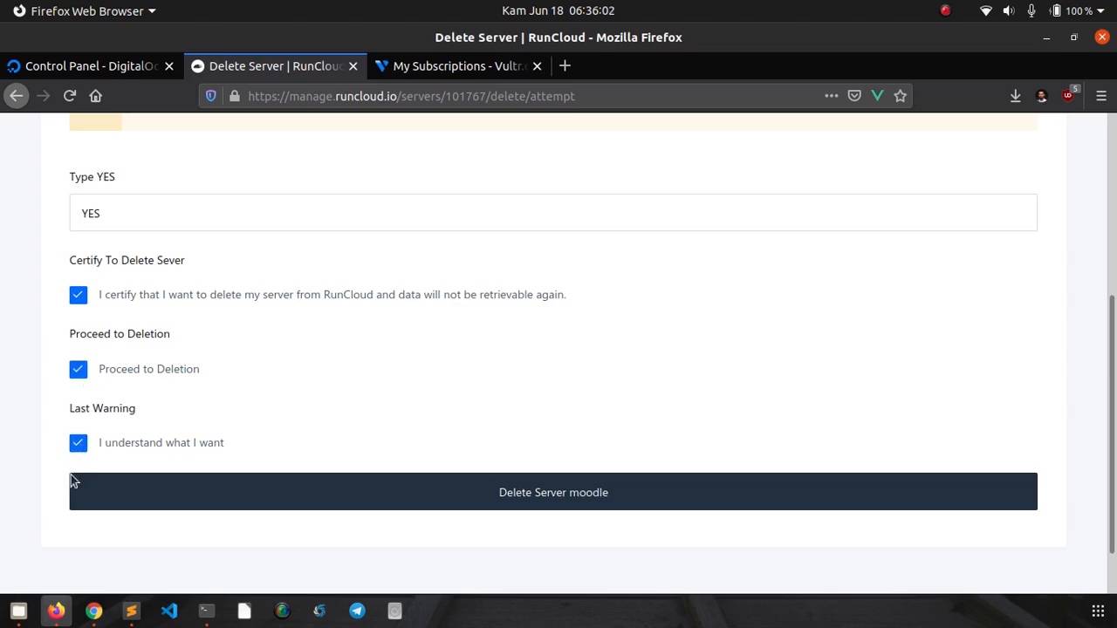
pyautogui.click(532, 506)
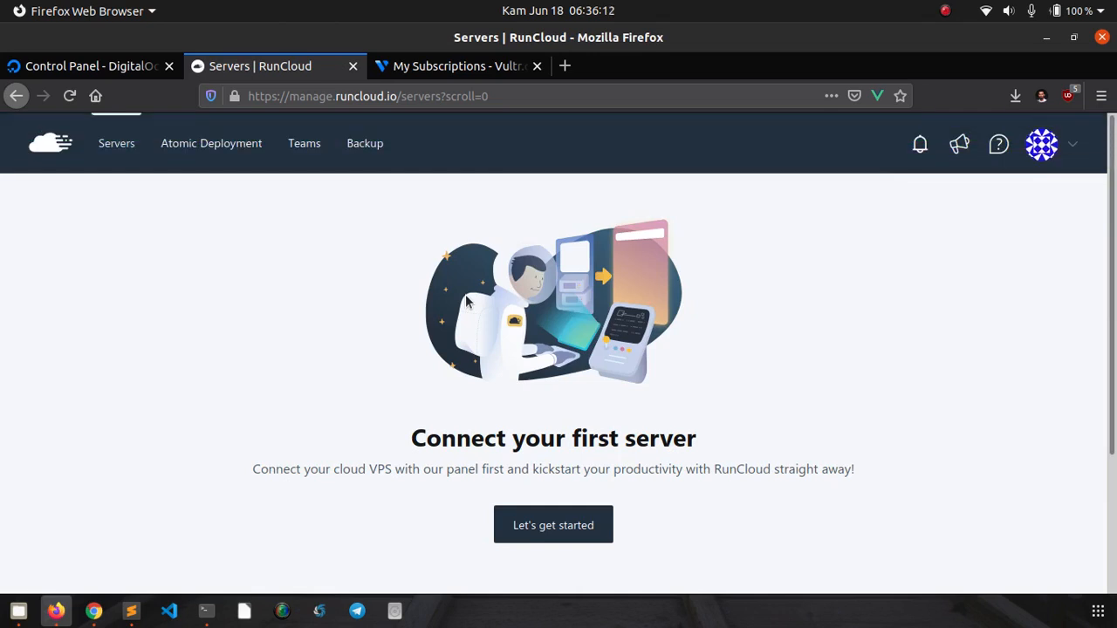
# - Destroy the moodle Vultr instance at 66.42.63.110, then verify RunCloud lists no servers
pyautogui.click(433, 70)
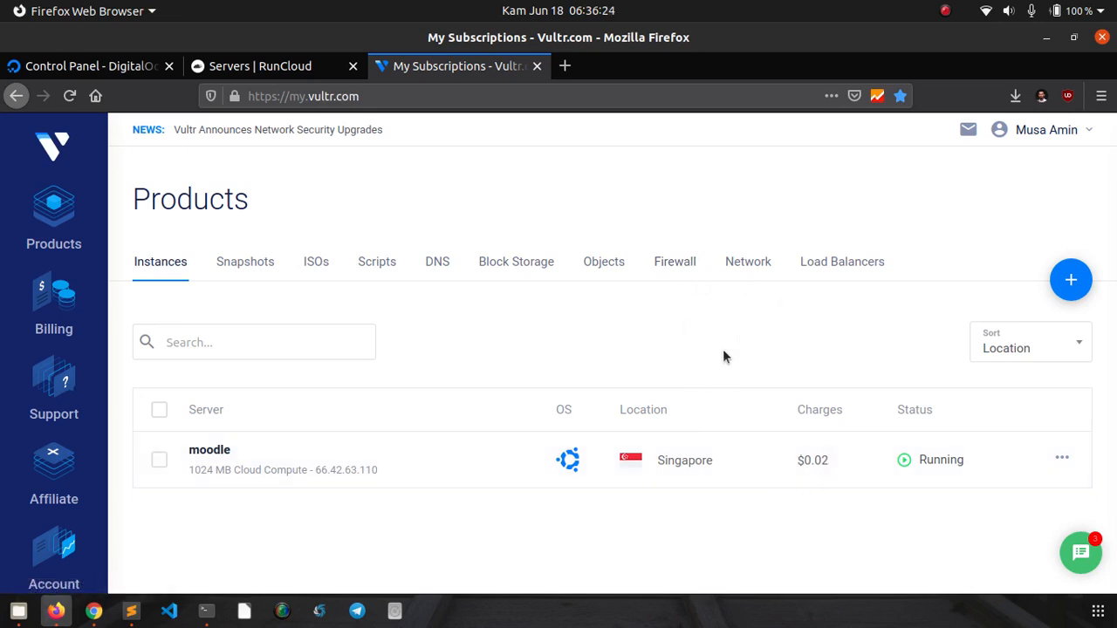
pyautogui.click(1066, 462)
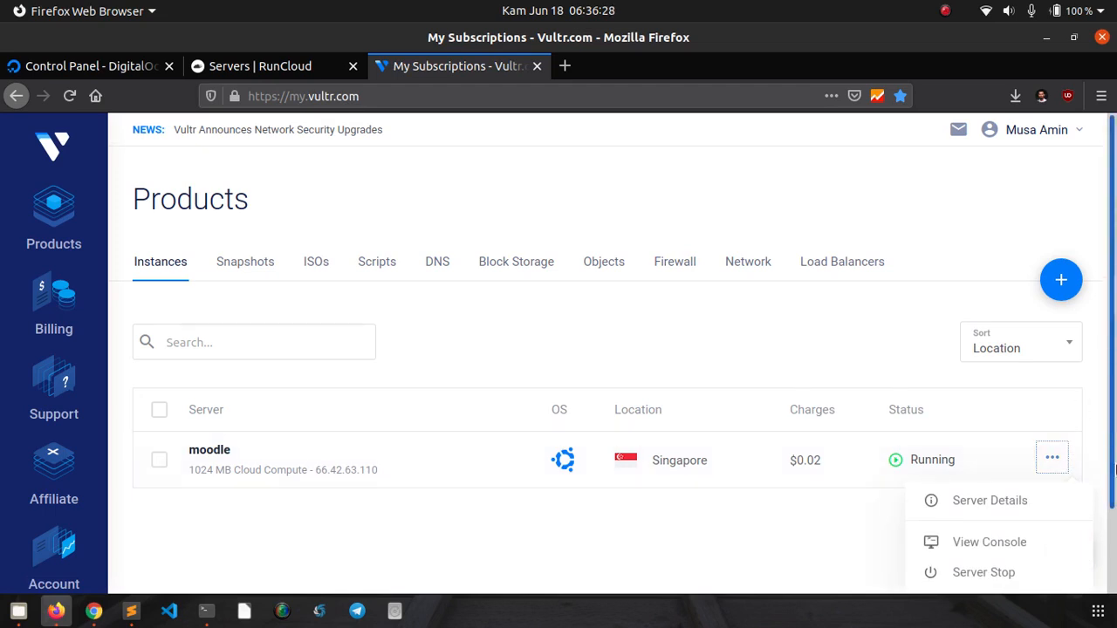
pyautogui.scroll(-2, 1113, 469)
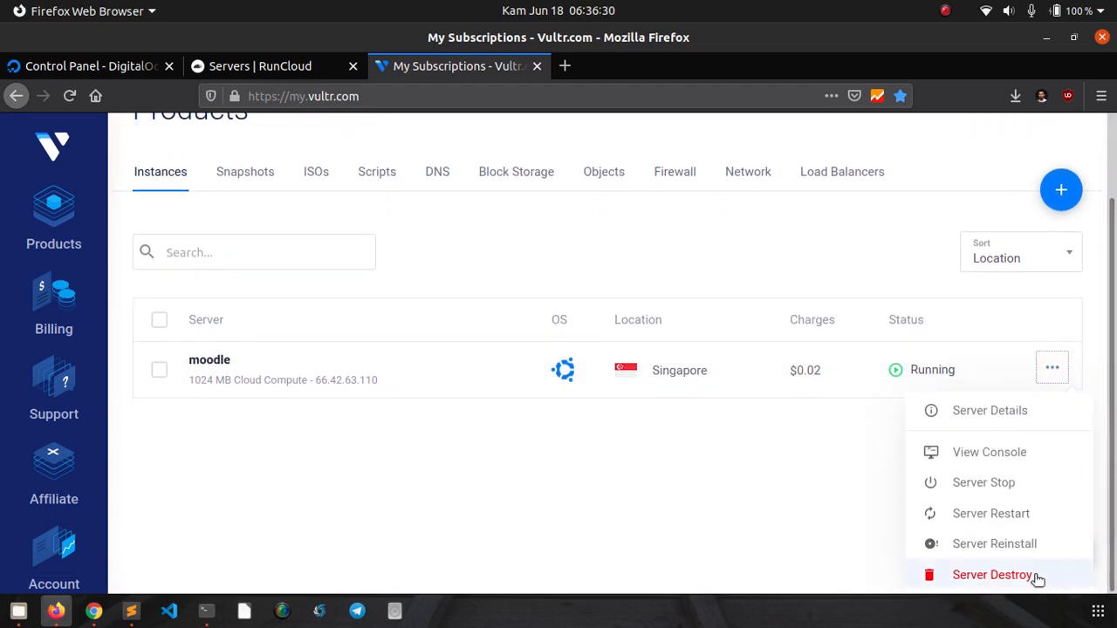
pyautogui.click(1030, 575)
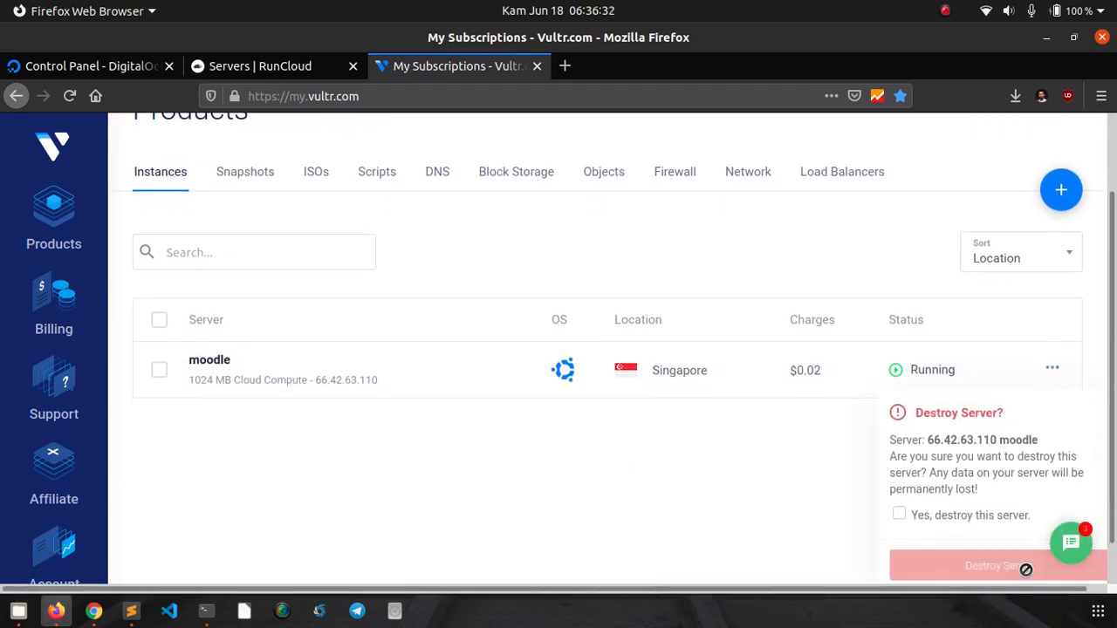
pyautogui.click(975, 521)
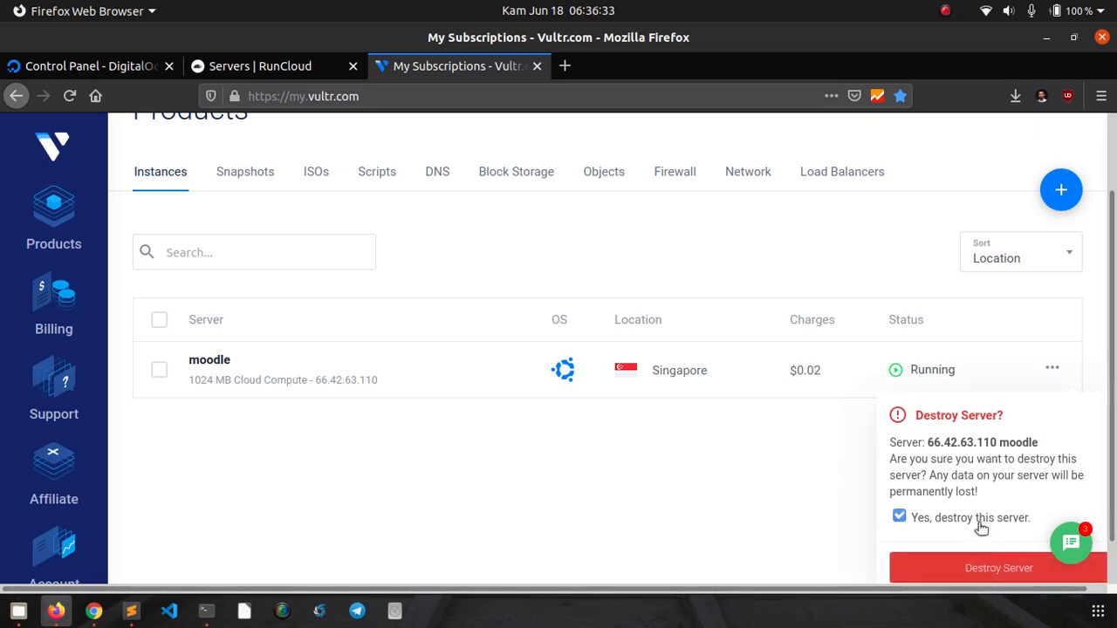
pyautogui.click(992, 574)
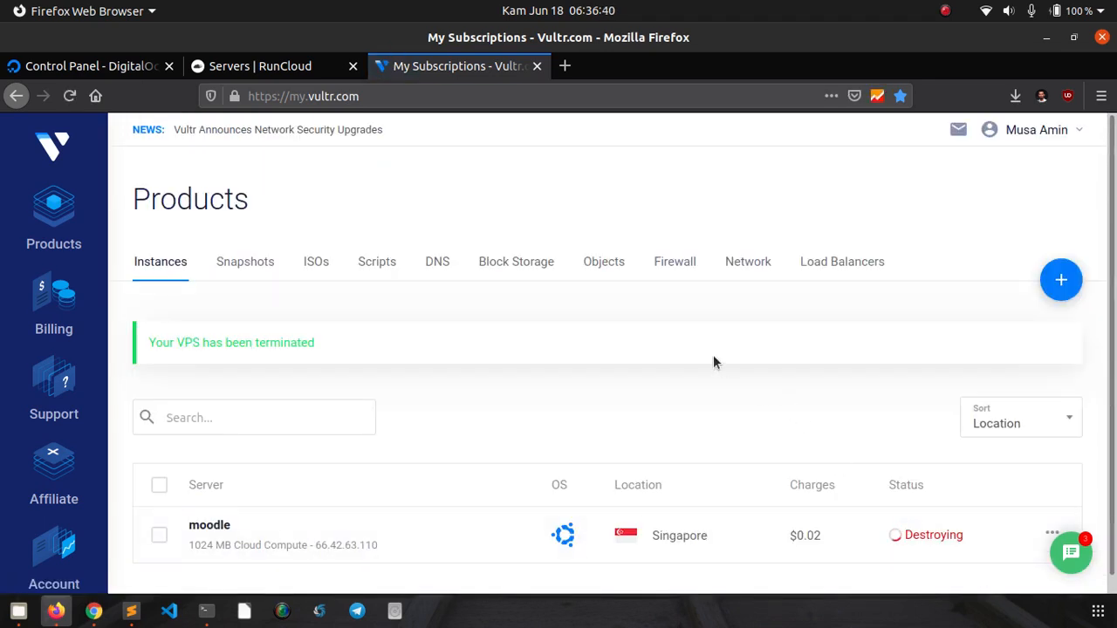
pyautogui.click(289, 69)
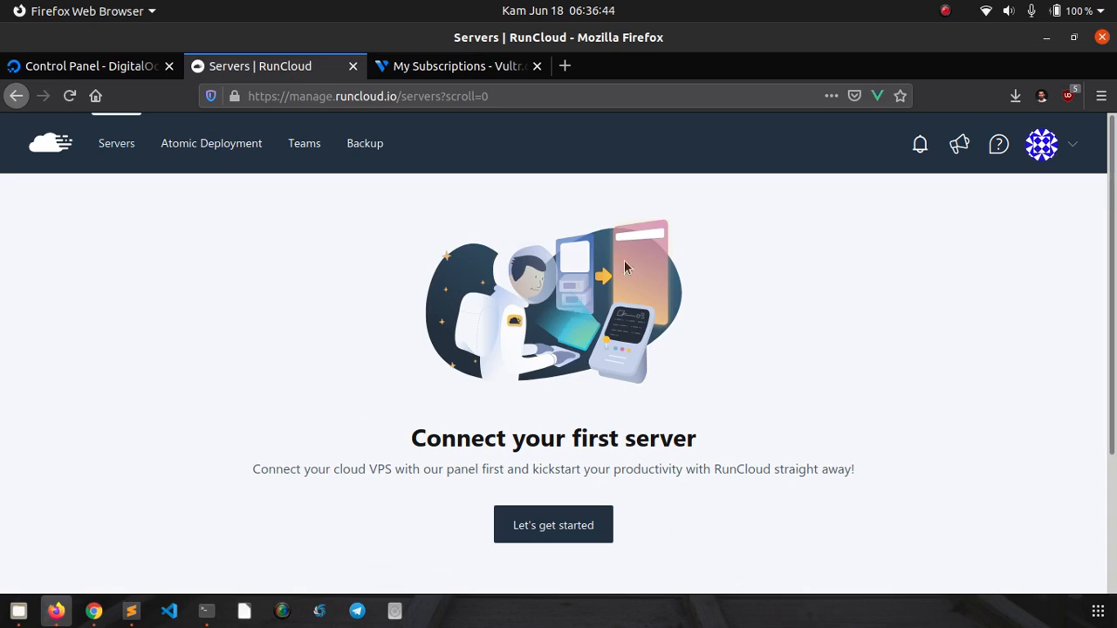
pyautogui.click(466, 77)
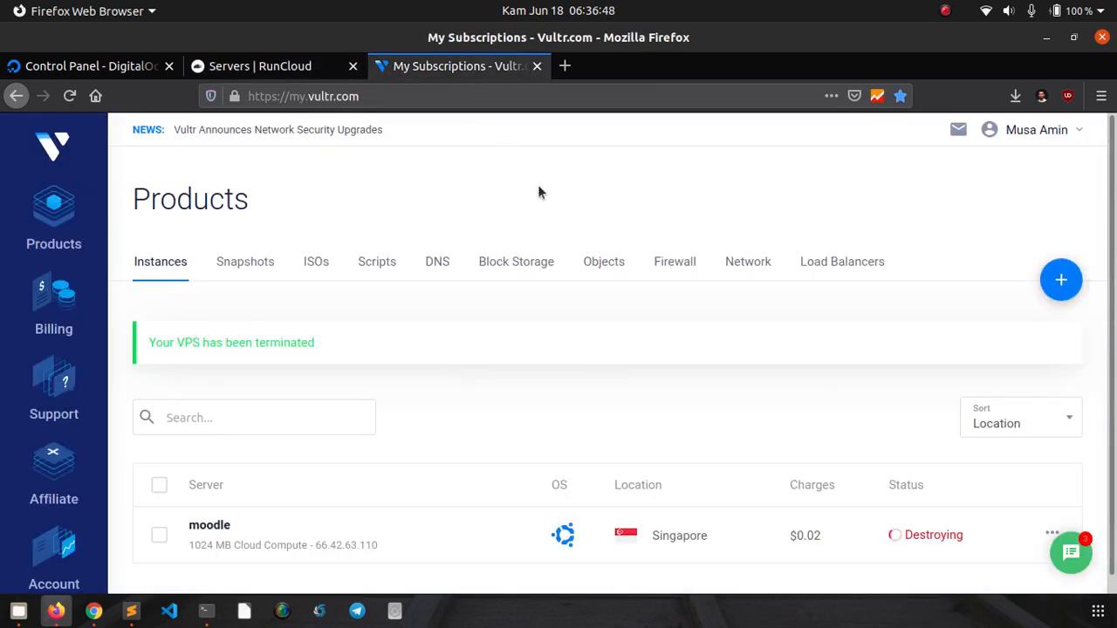